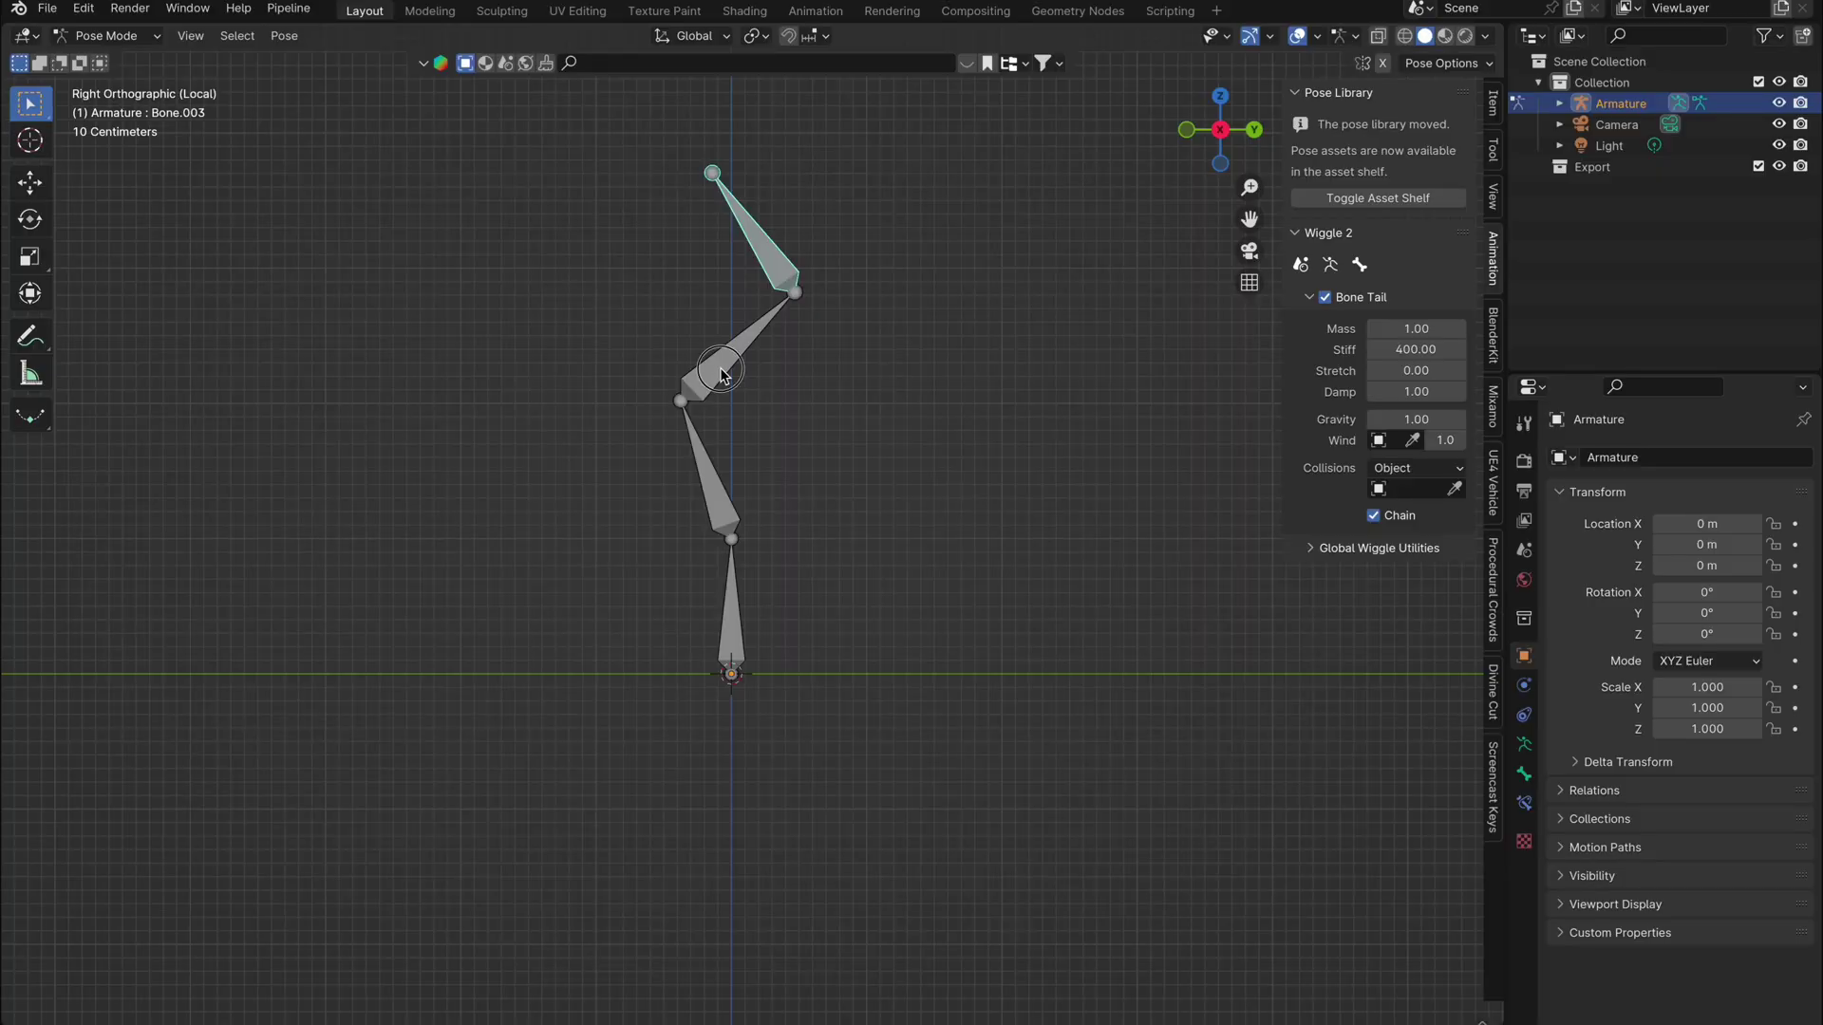
# Enable Bone Tail wiggle on the third bone and move the base bone to preview the springy motion
pyautogui.click(721, 373)
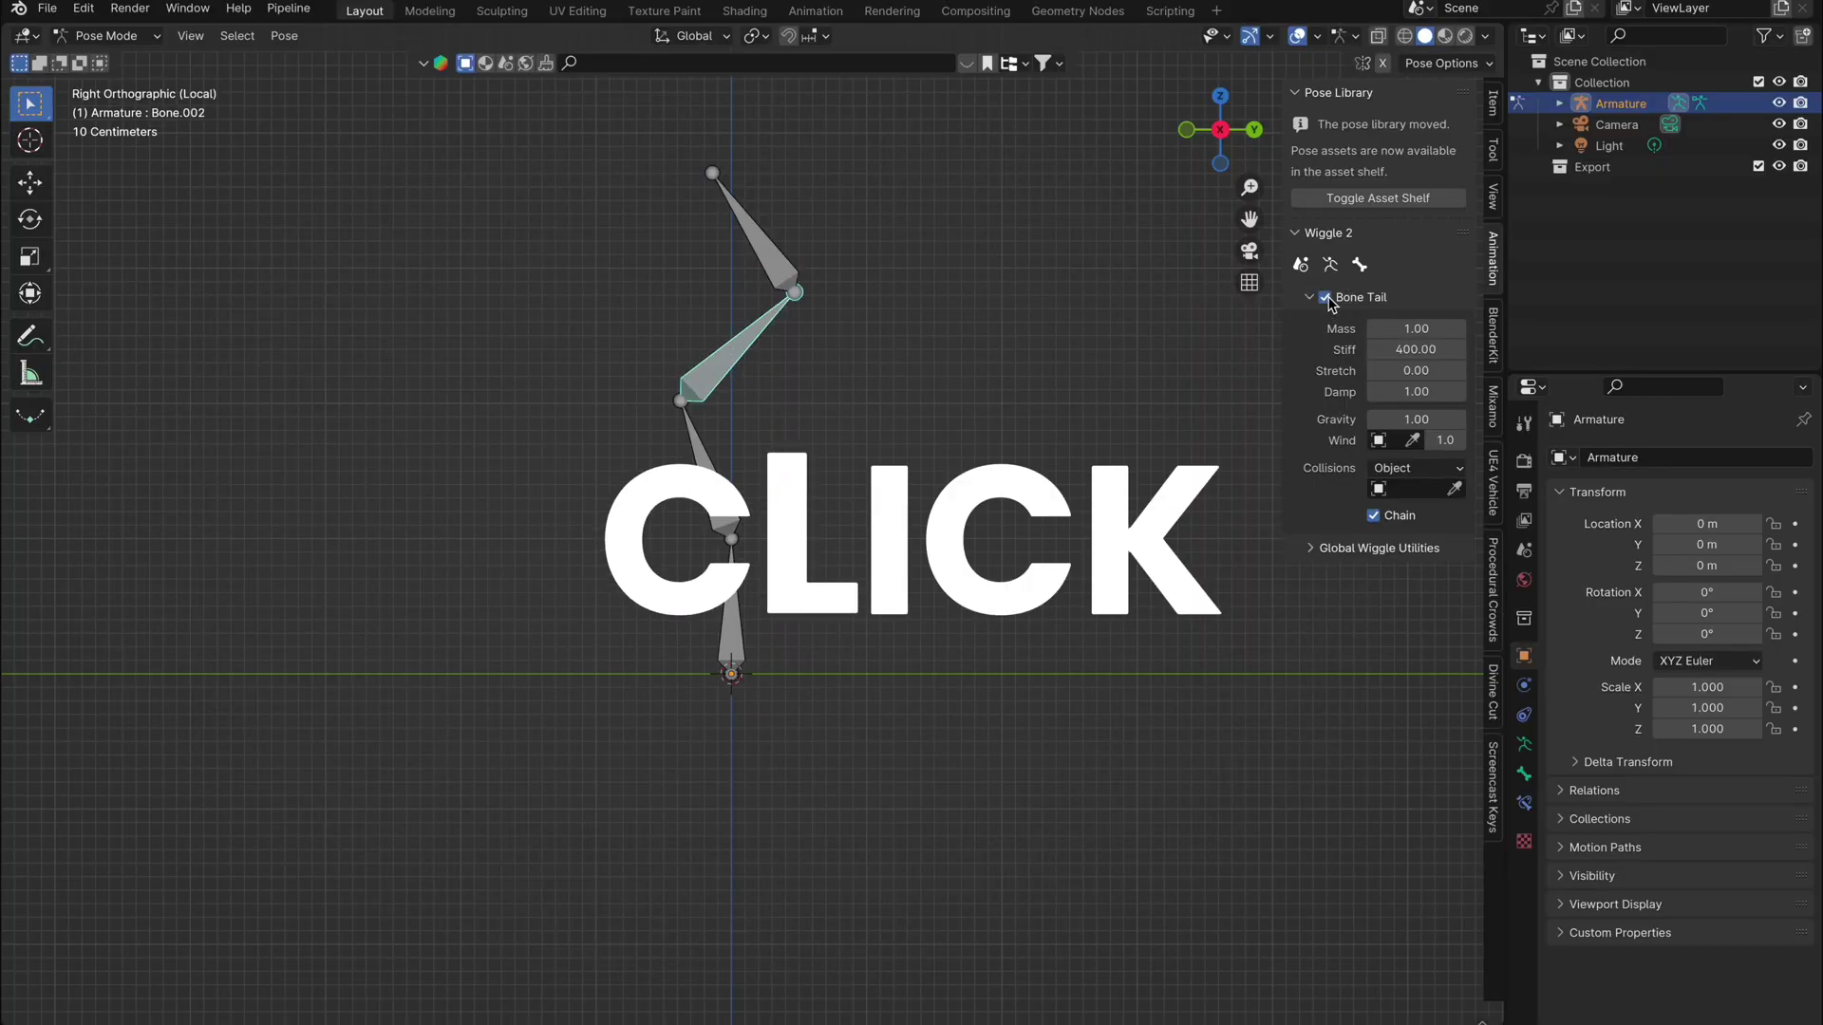
pyautogui.click(742, 639)
pyautogui.press('g')
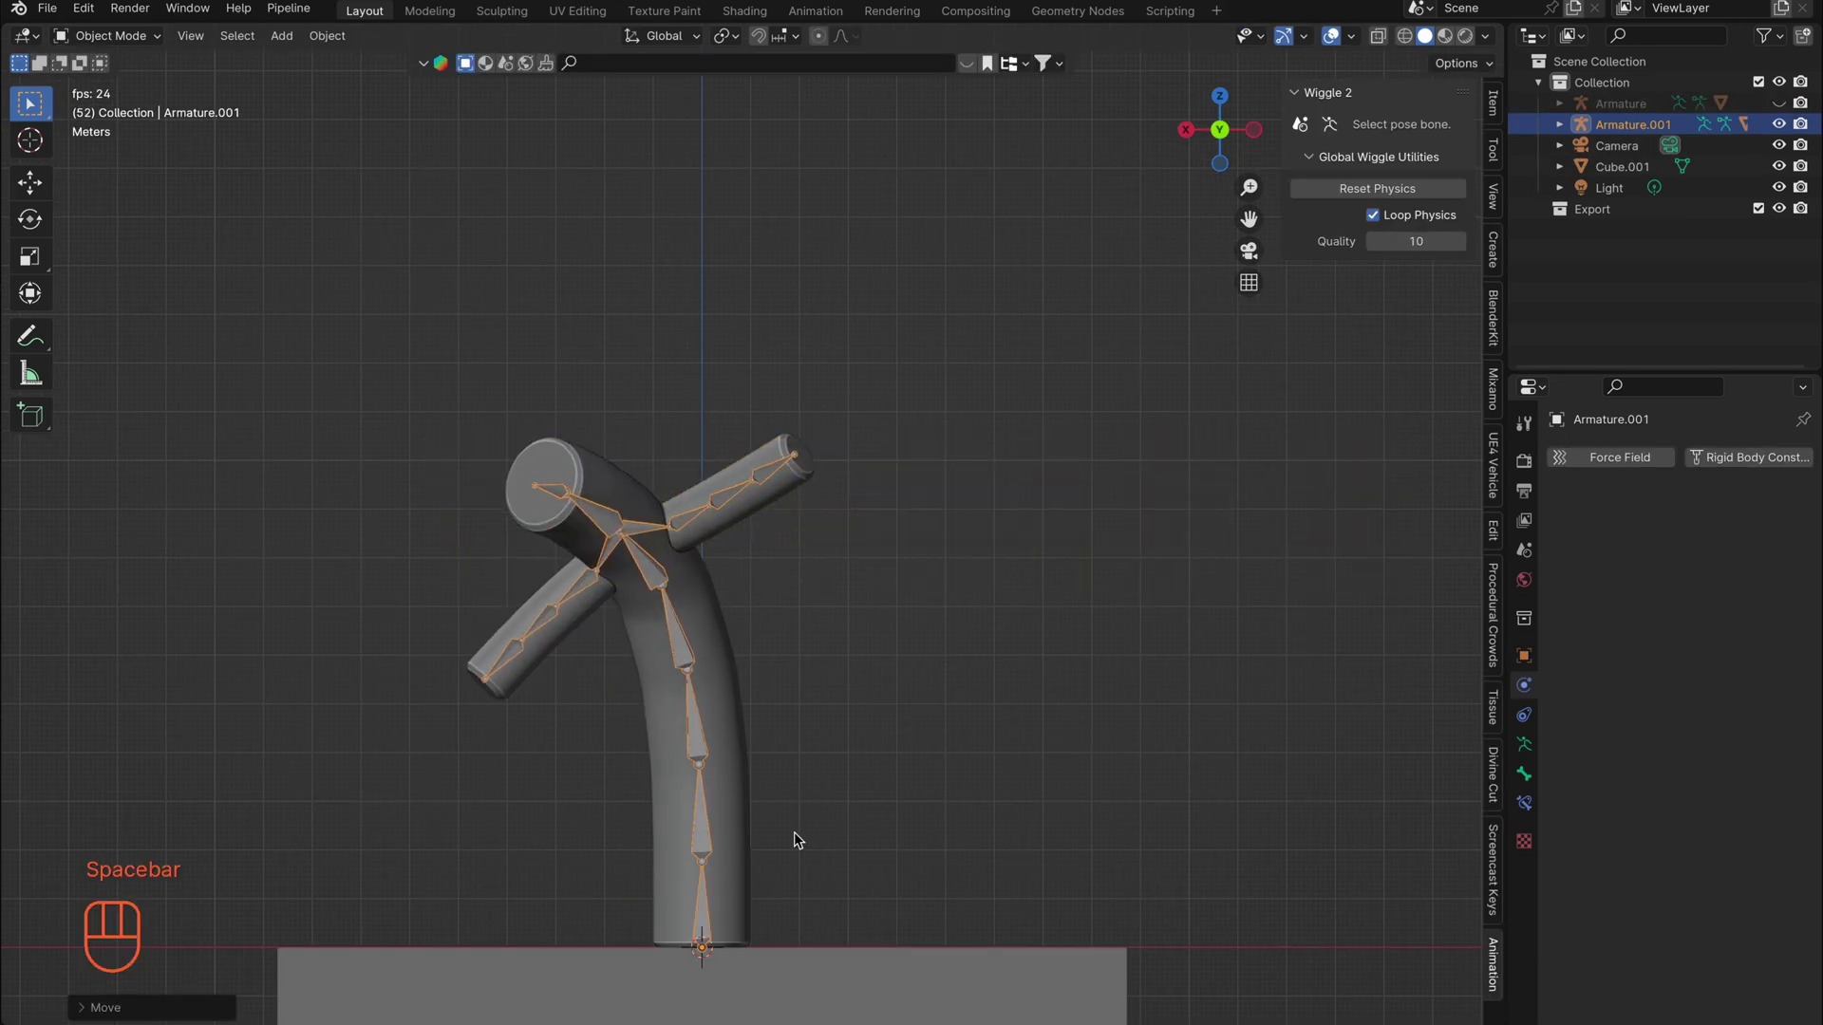
pyautogui.press('g')
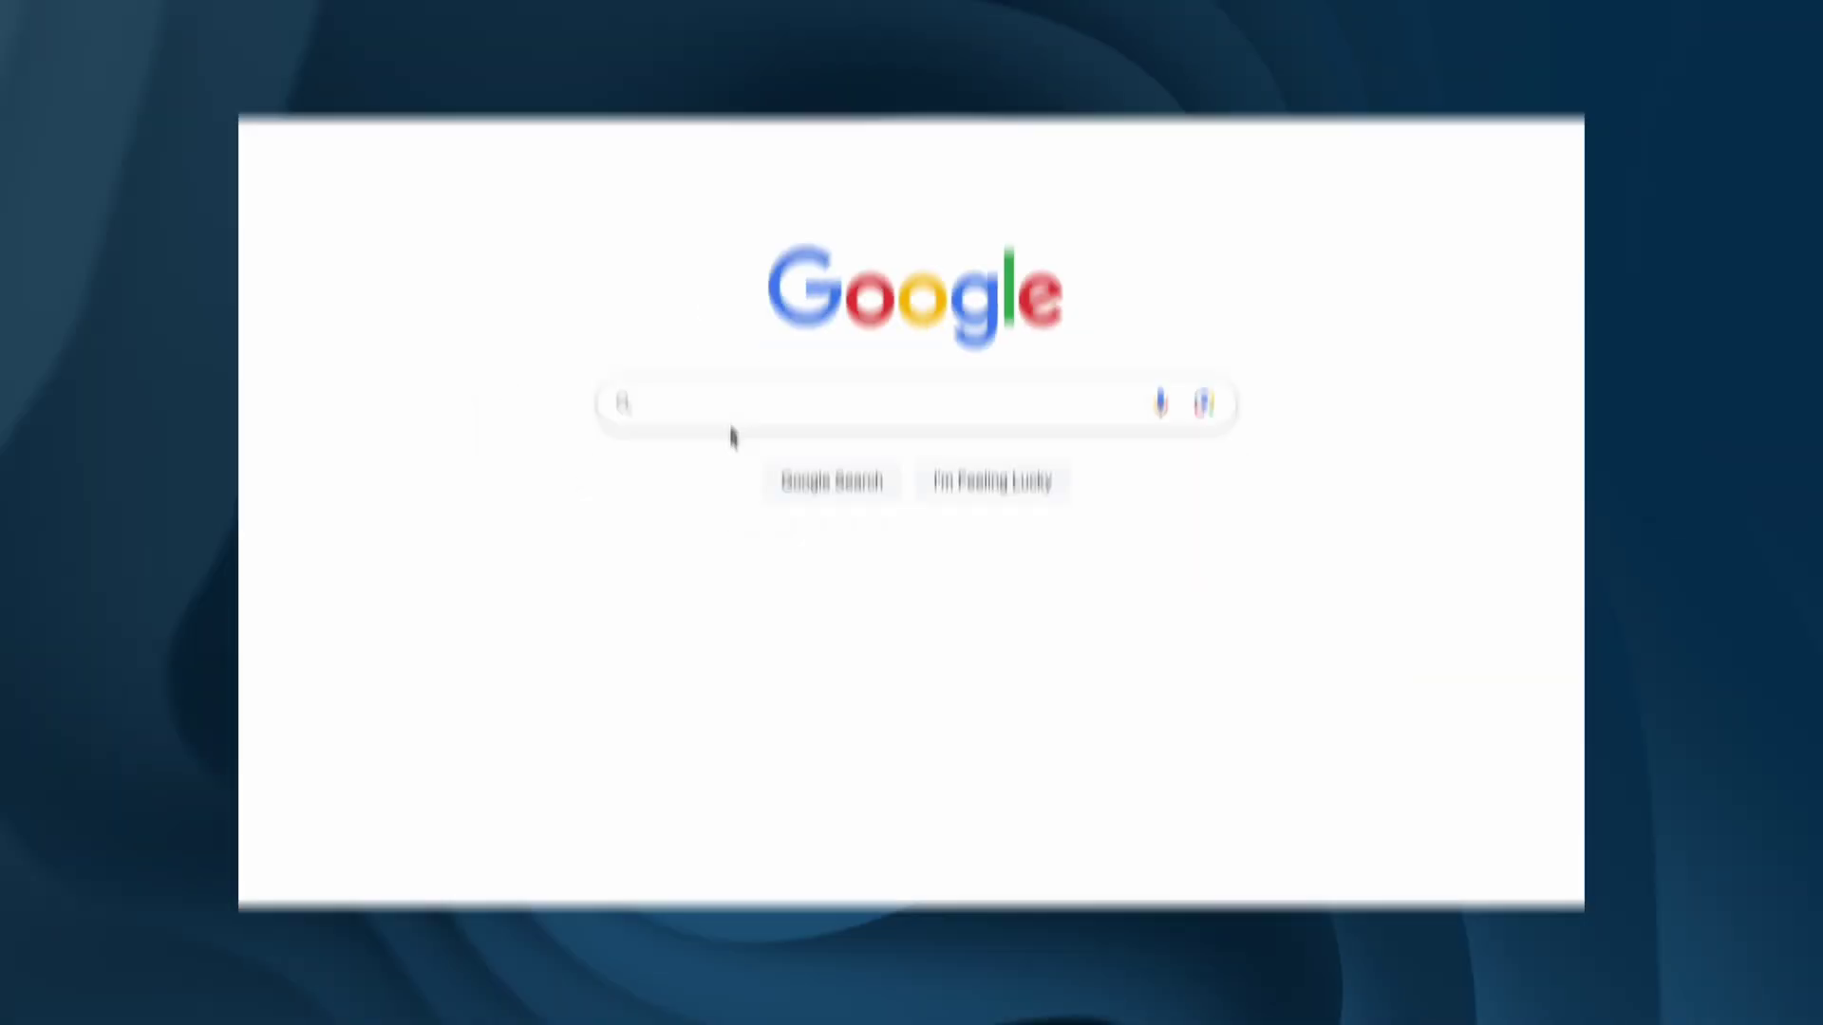
# Search Google for "Blender Wiggle 2" and open the wiggle_2.py file in the add-on's GitHub repository
pyautogui.click(736, 418)
pyautogui.write('Blender')
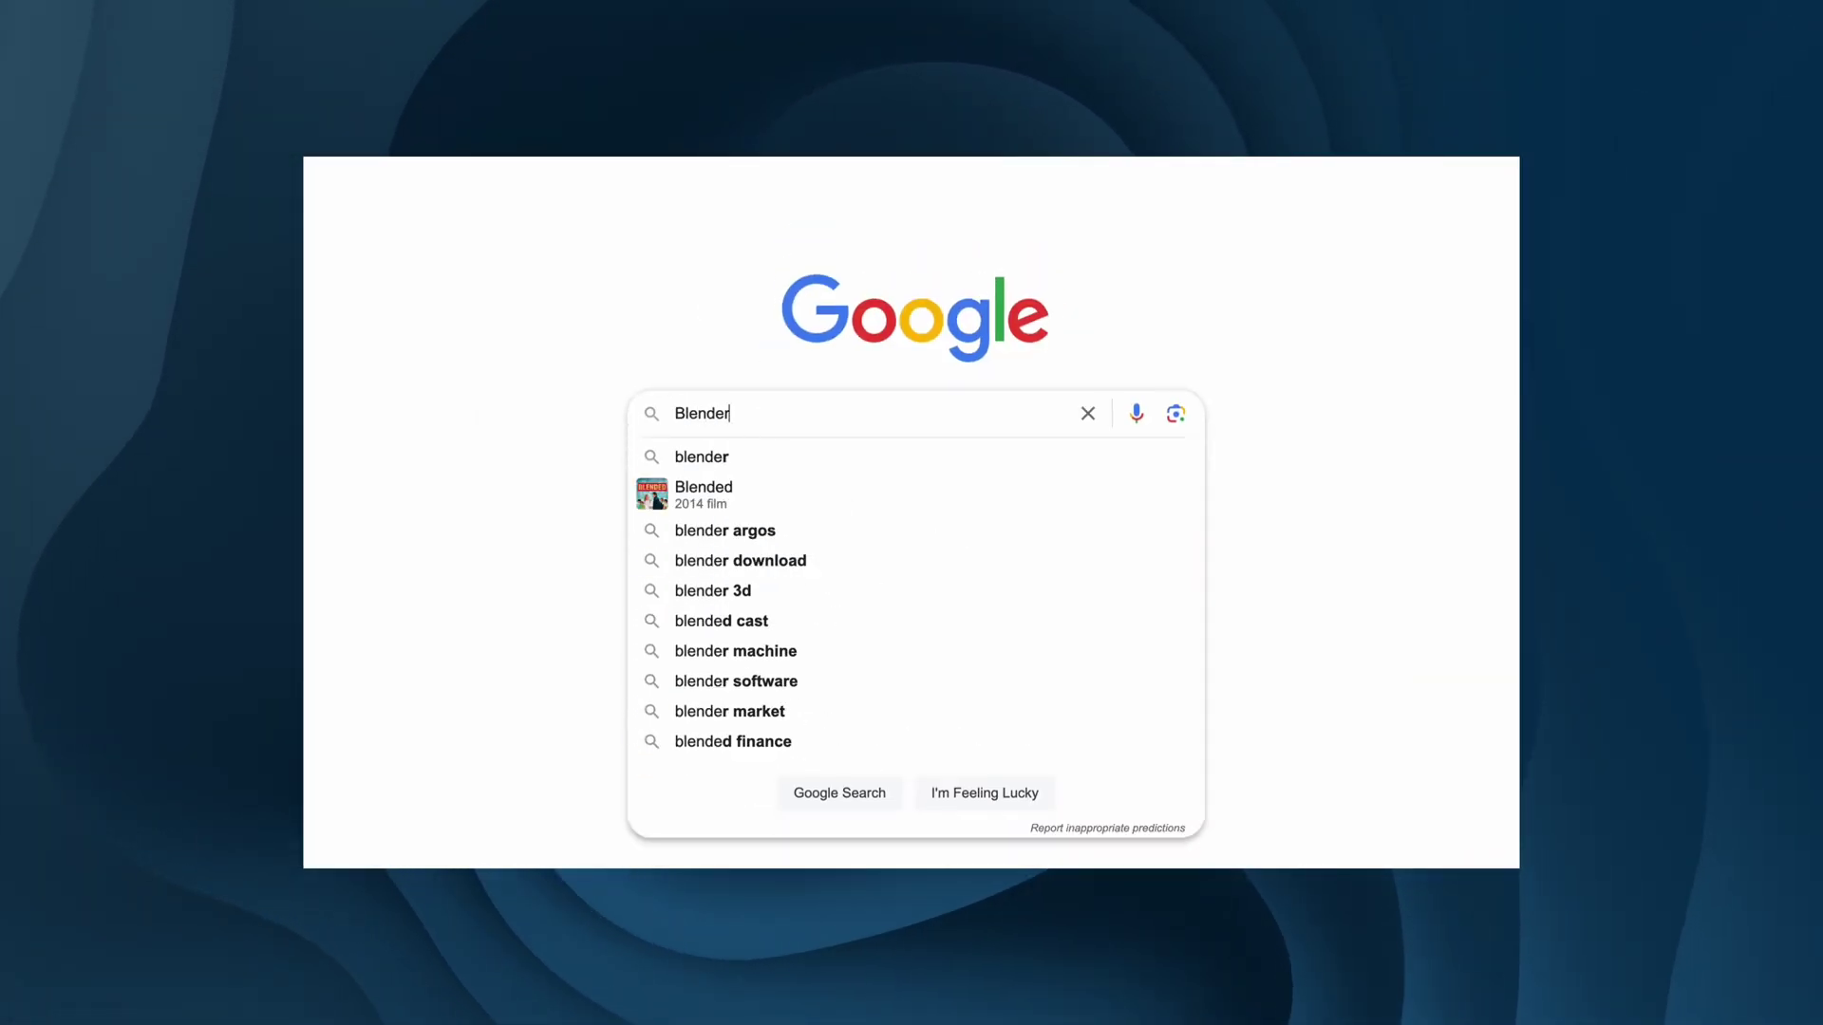
pyautogui.write(' Wiggle 2')
pyautogui.press('Return')
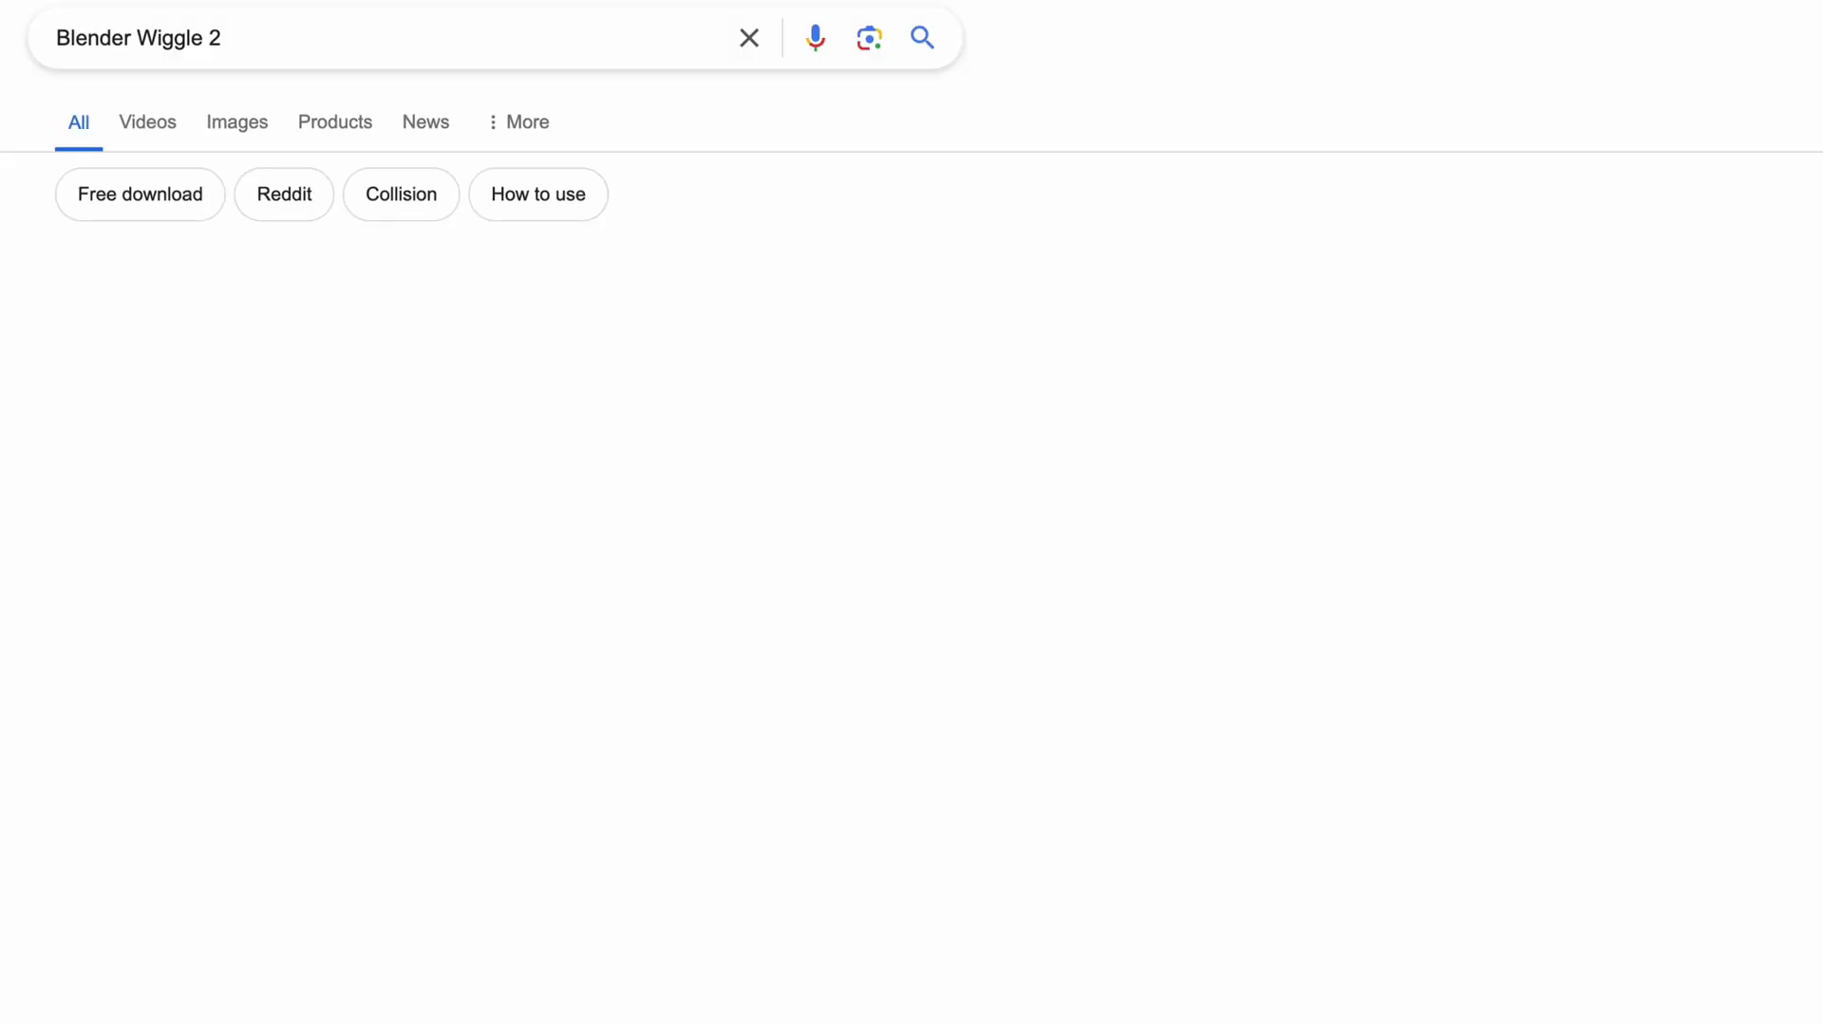
pyautogui.click(254, 347)
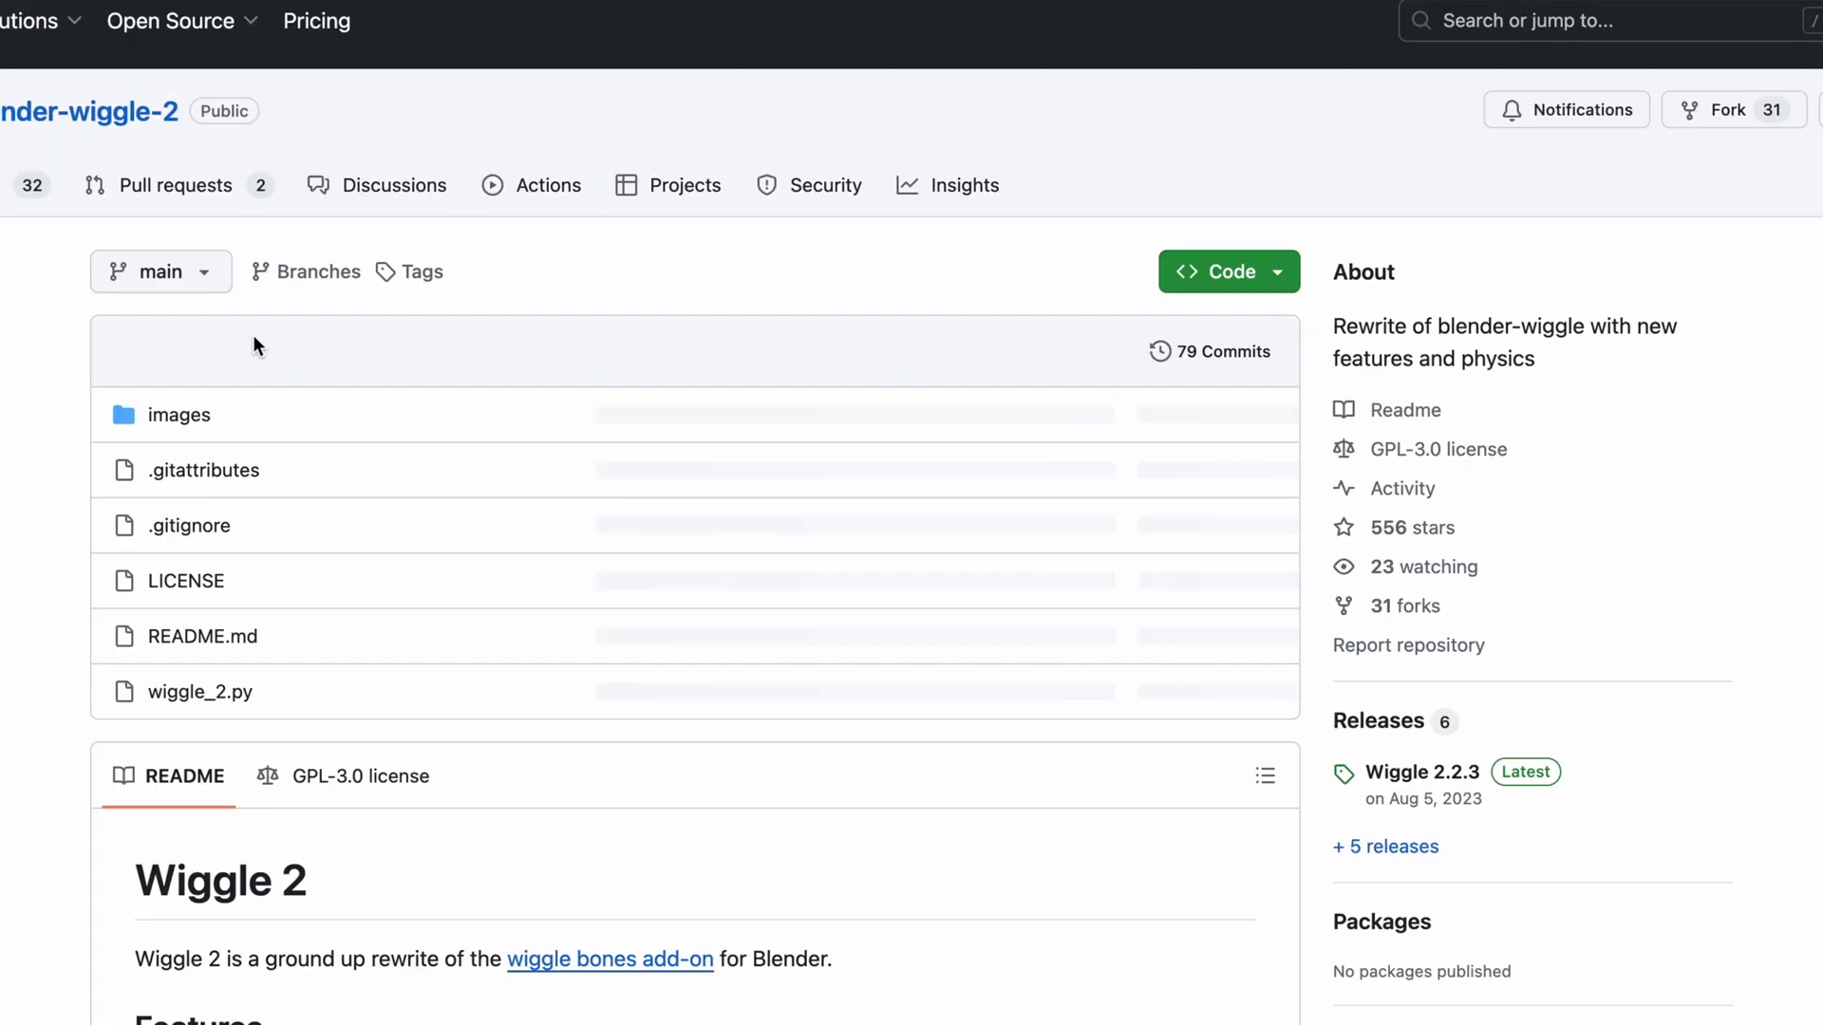
pyautogui.click(208, 693)
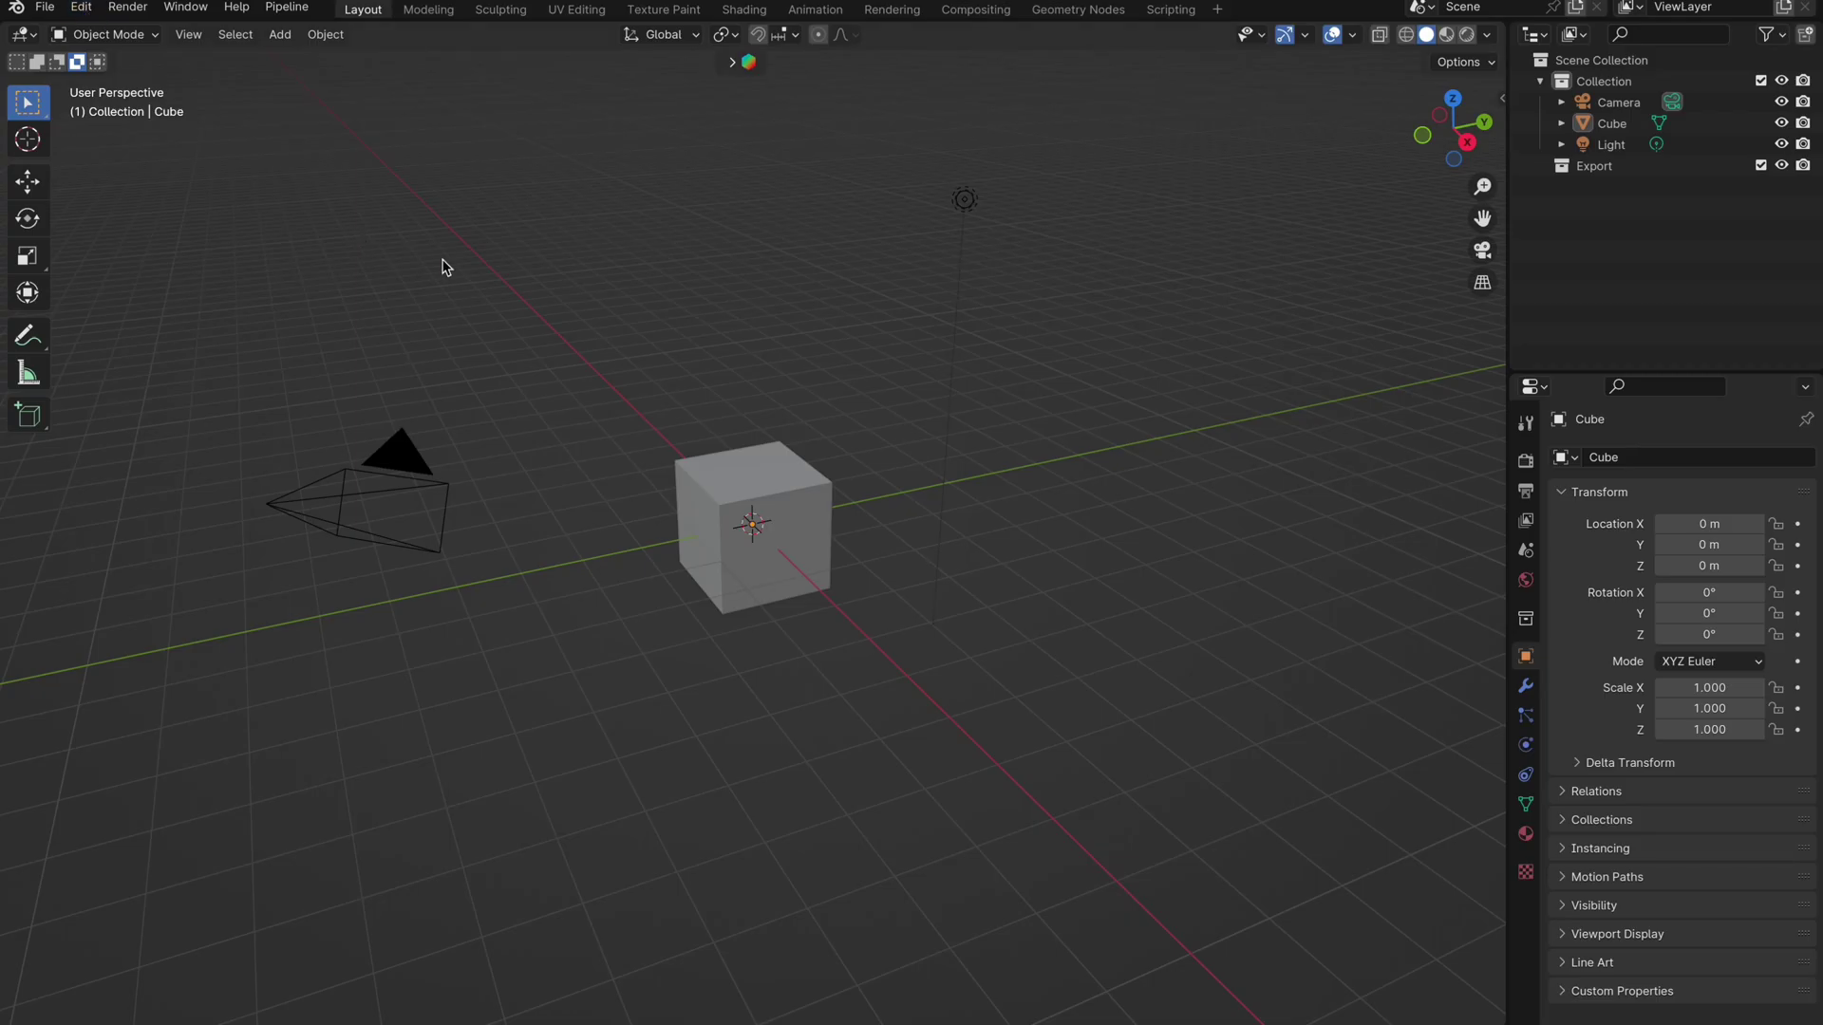
# Switch to Blender and enable the Animation: Wiggle 2 add-on in the preferences
pyautogui.click(81, 6)
pyautogui.click(118, 276)
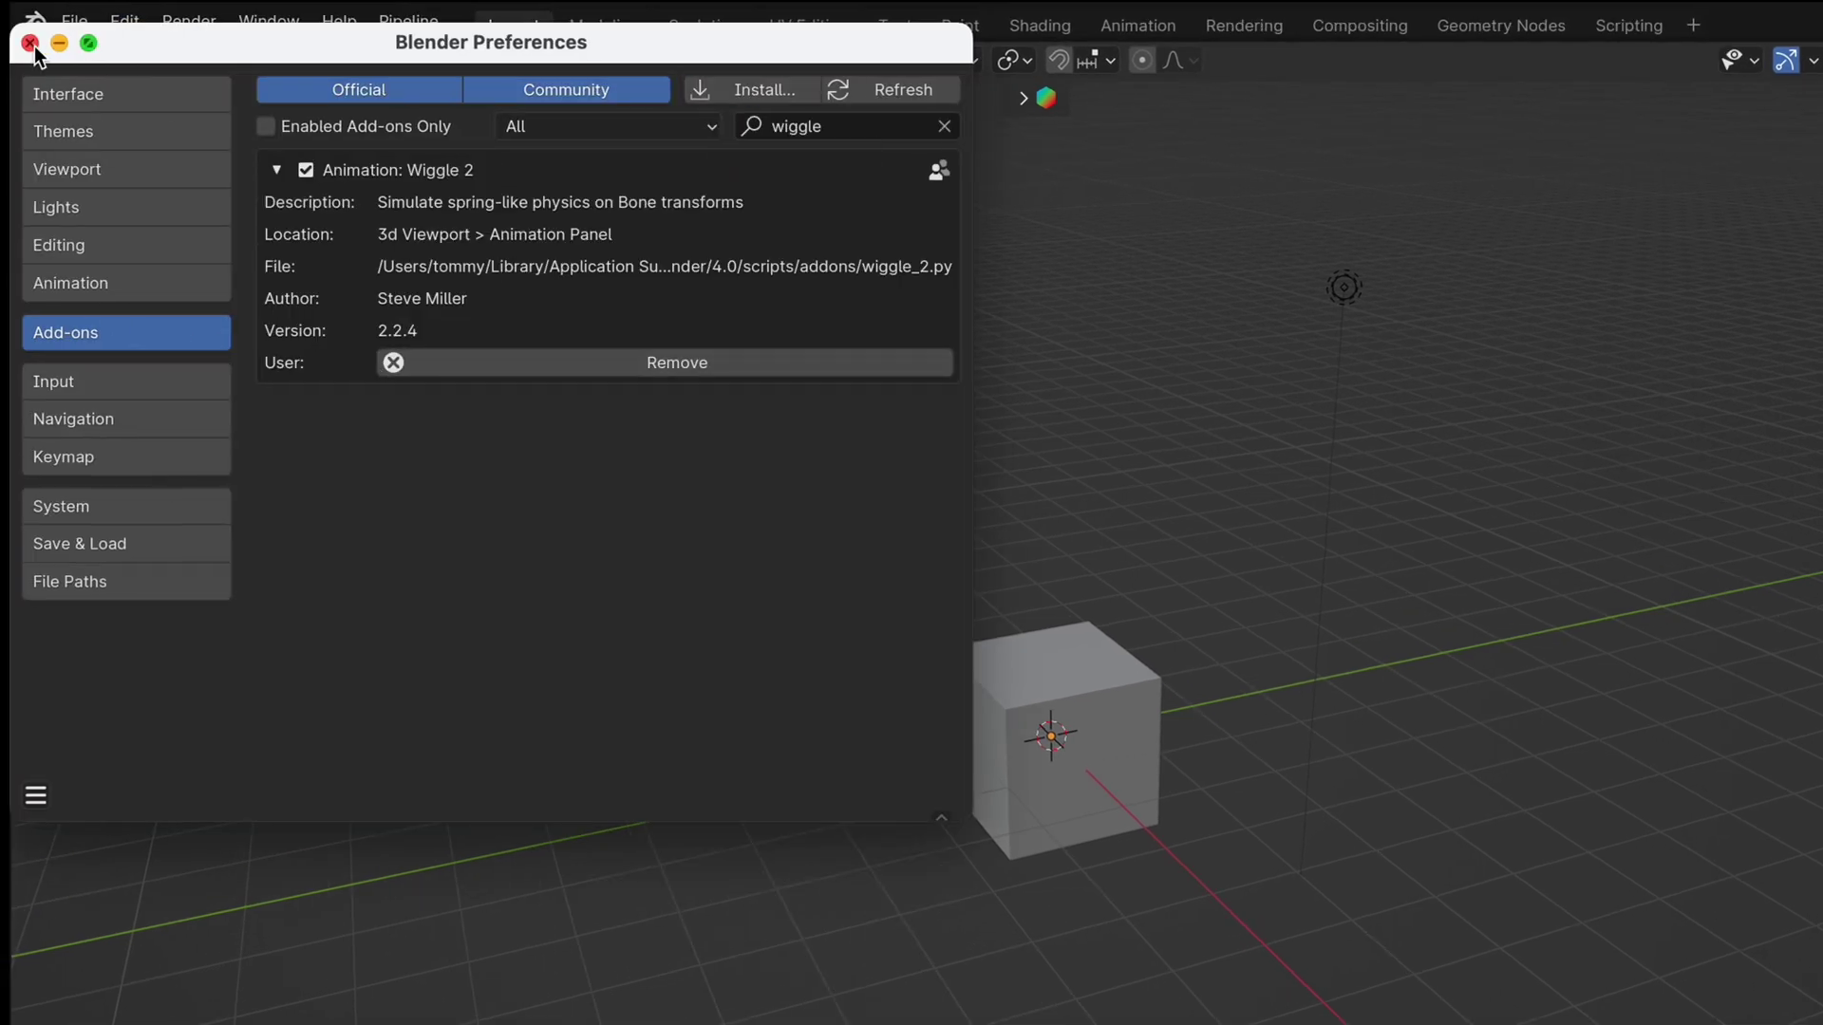
pyautogui.click(31, 43)
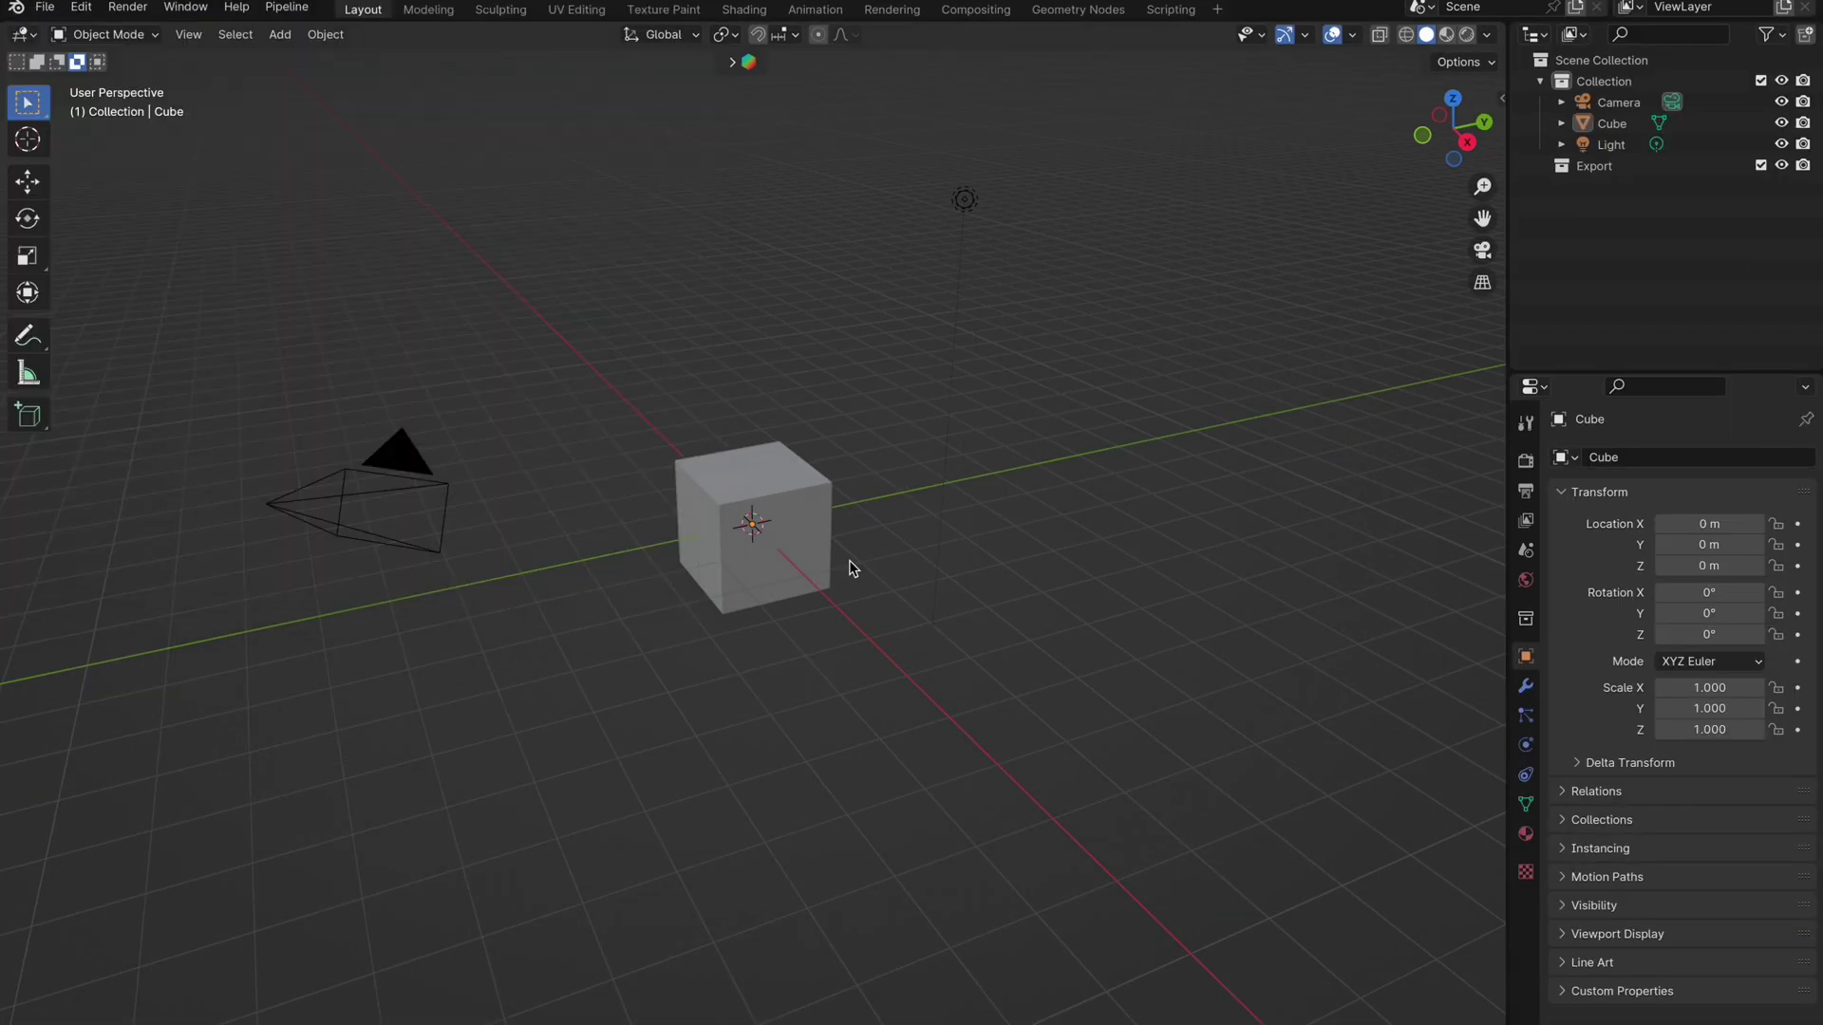
# Delete the default cube and add a single-bone armature at the world origin
pyautogui.press('Delete')
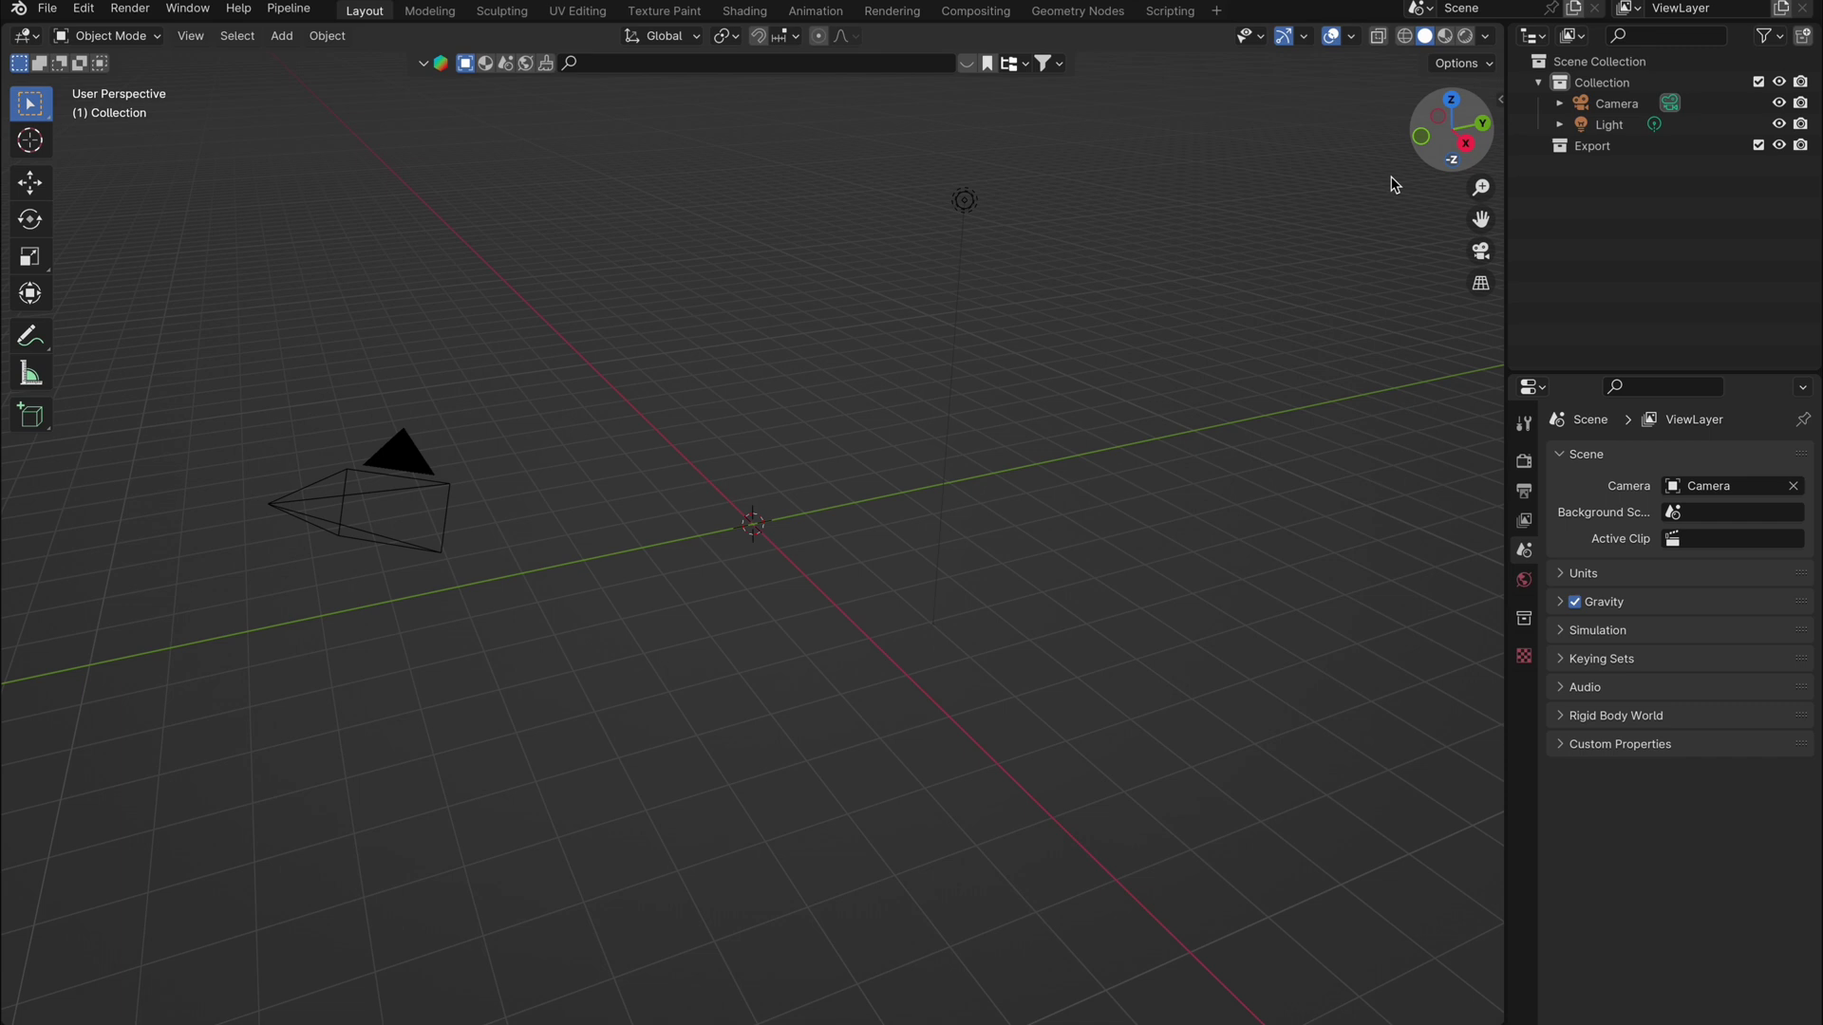
pyautogui.hotkey('shift', 'a')
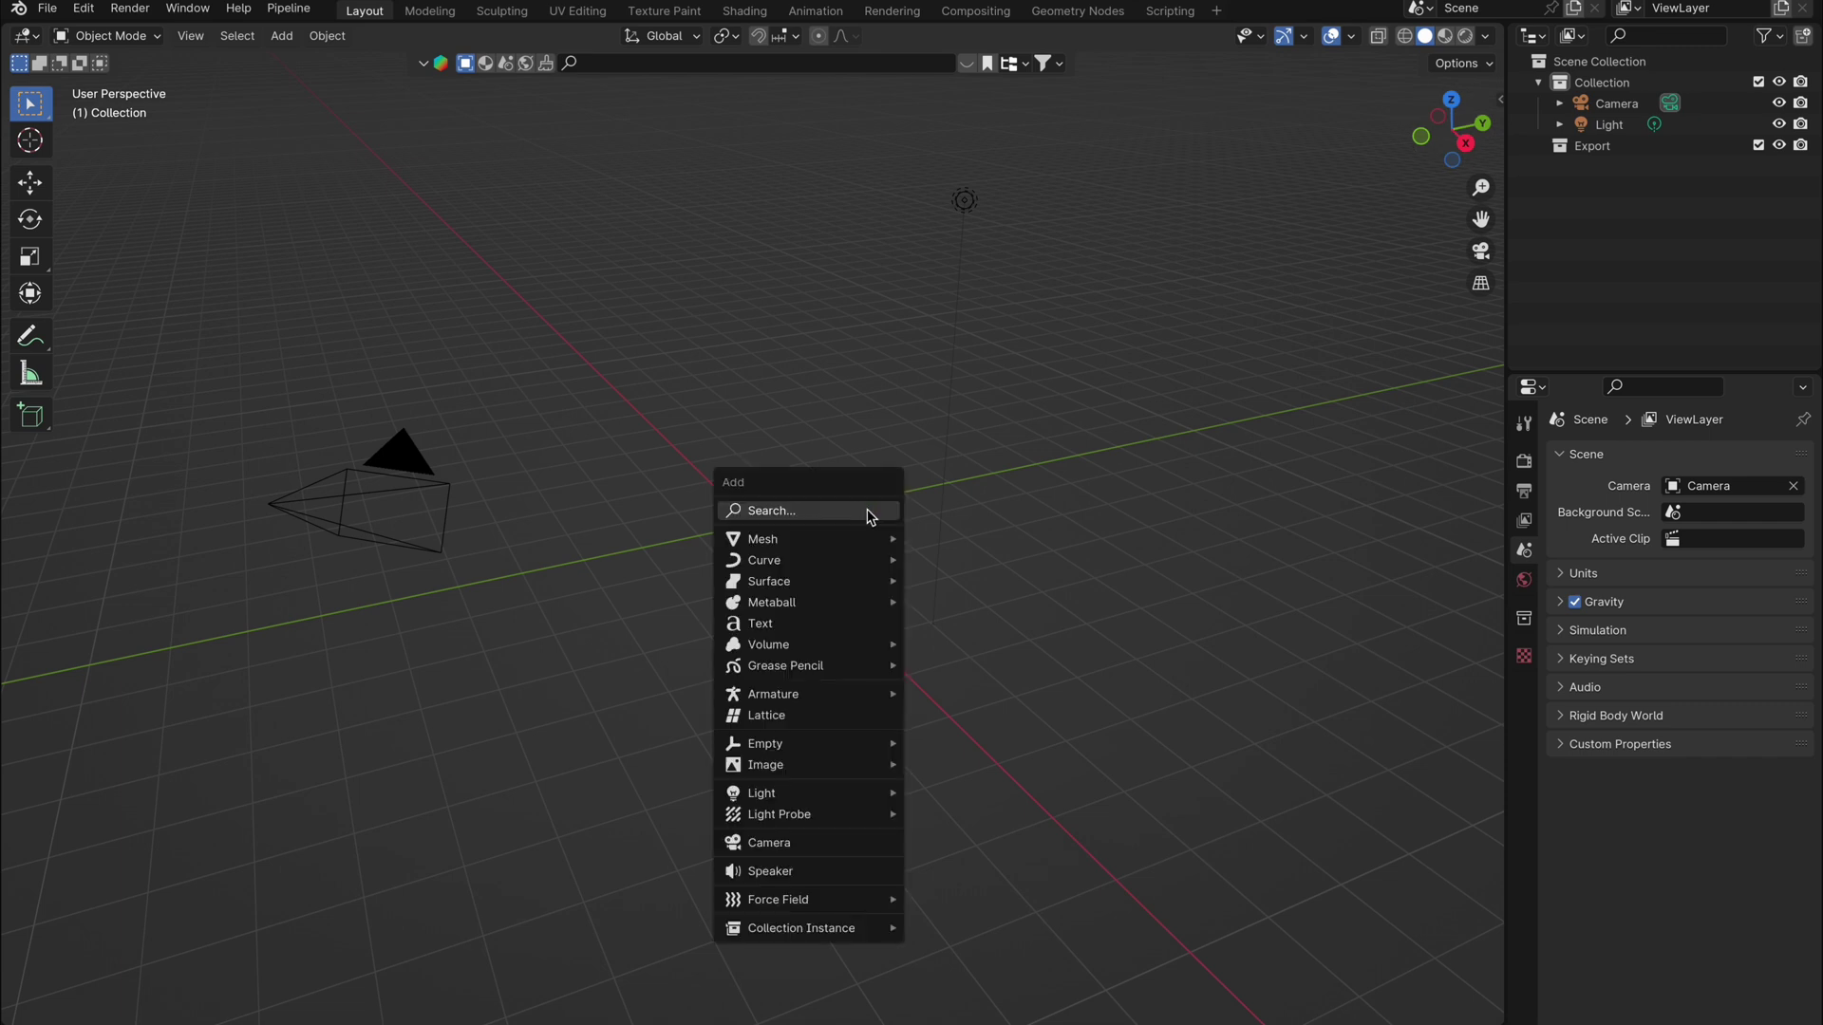
pyautogui.moveTo(823, 697)
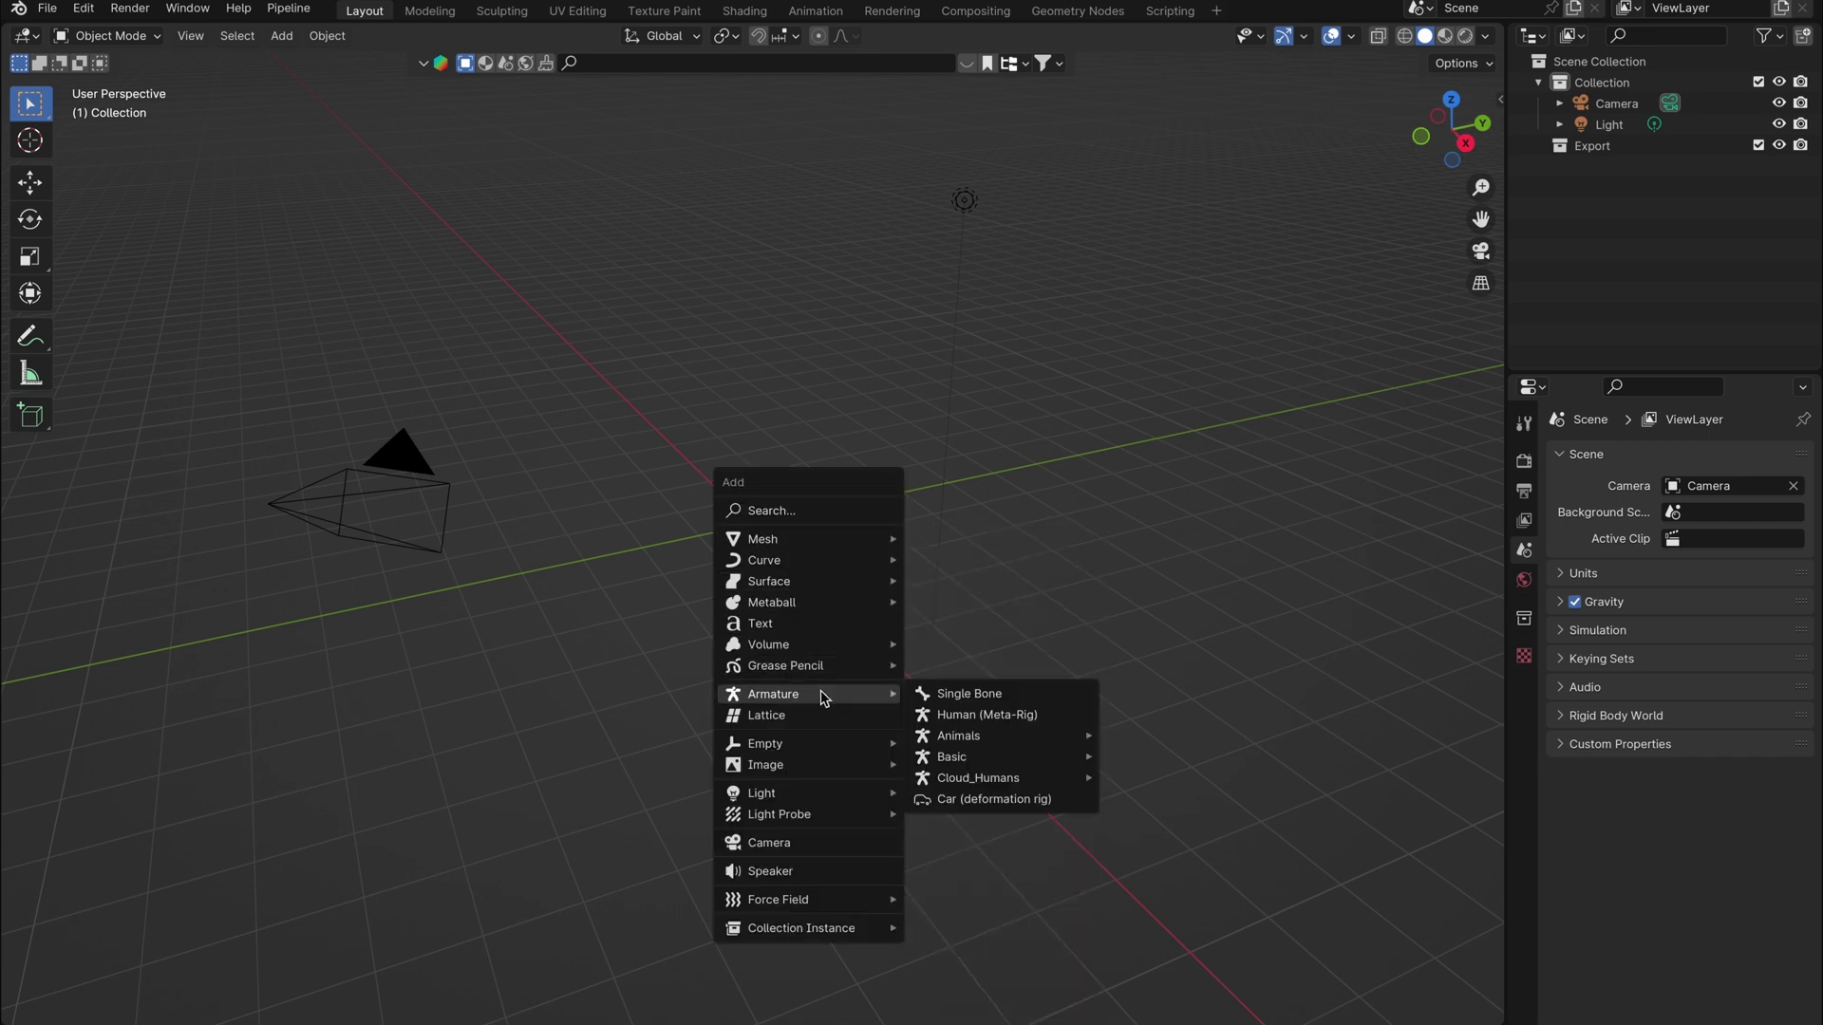
pyautogui.click(949, 697)
# Isolate the armature in local view and look at it in the right orthographic view
pyautogui.click(1467, 155)
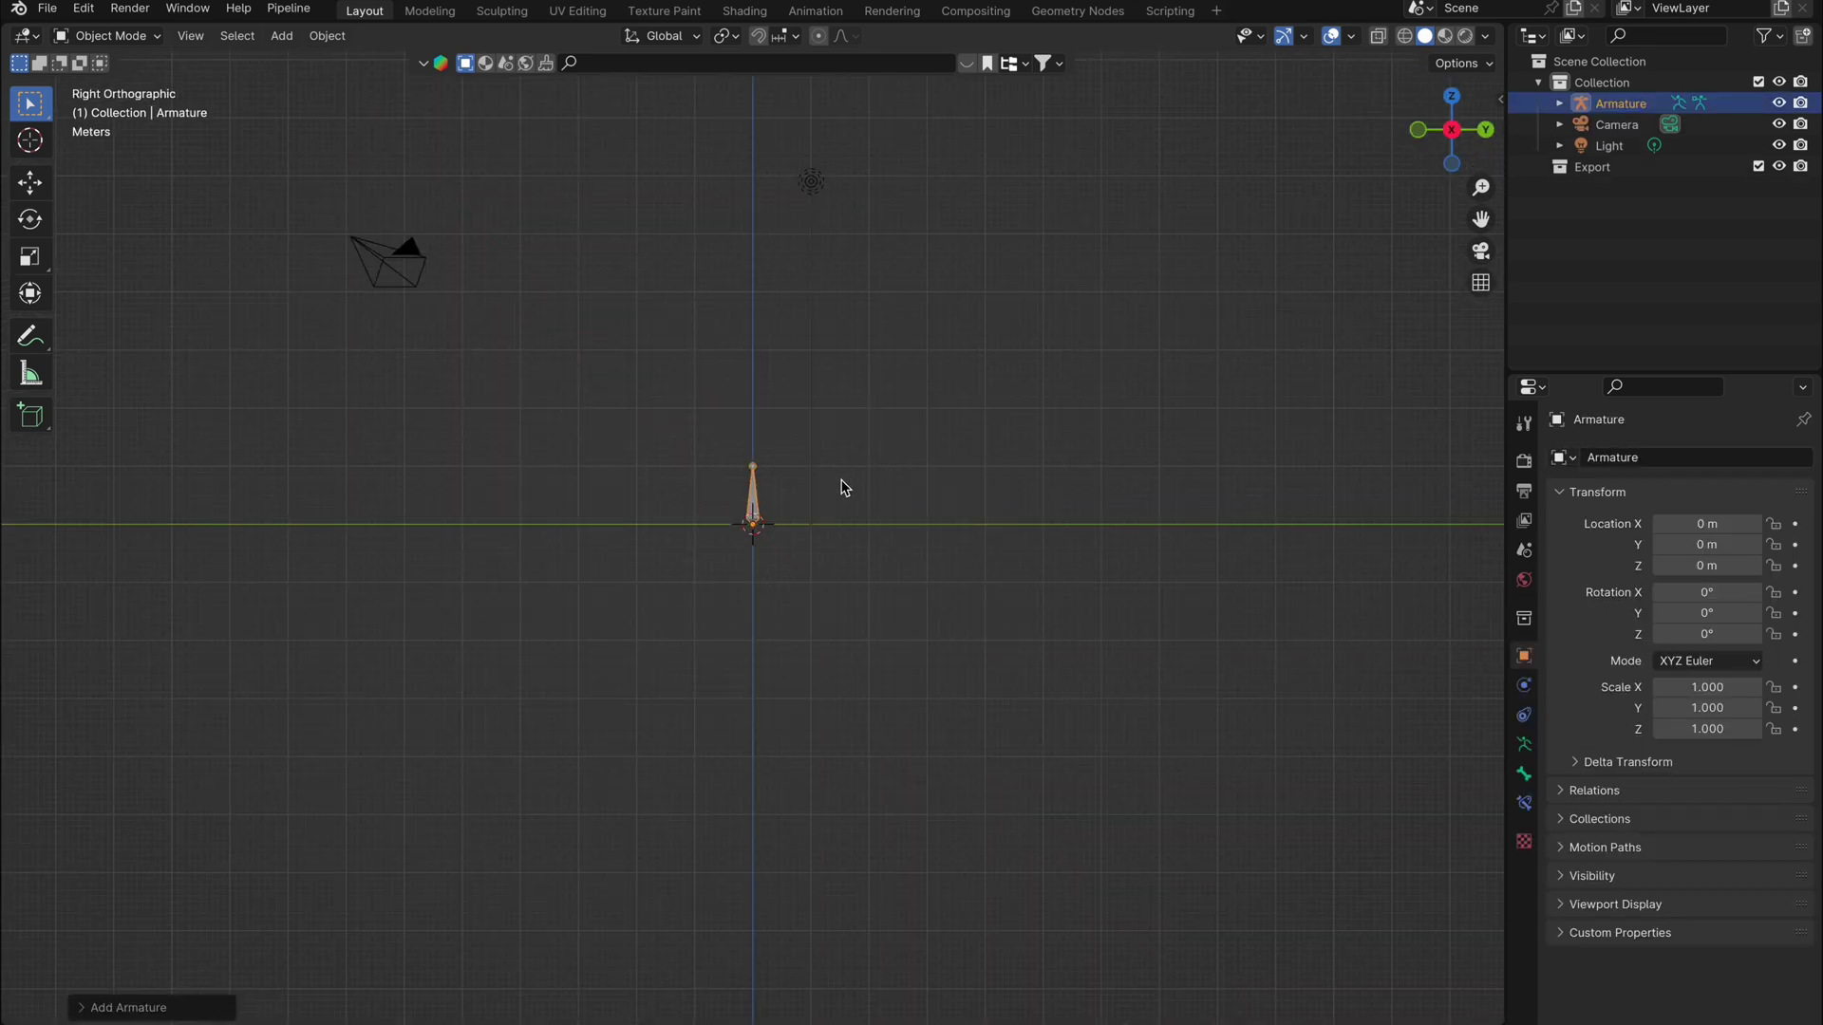
pyautogui.scroll(3, 841, 483)
pyautogui.keyDown('shift'); pyautogui.moveTo(842, 483); pyautogui.dragTo(885, 633, button='middle'); pyautogui.keyUp('shift')
pyautogui.press('/')
pyautogui.press('KP_5')
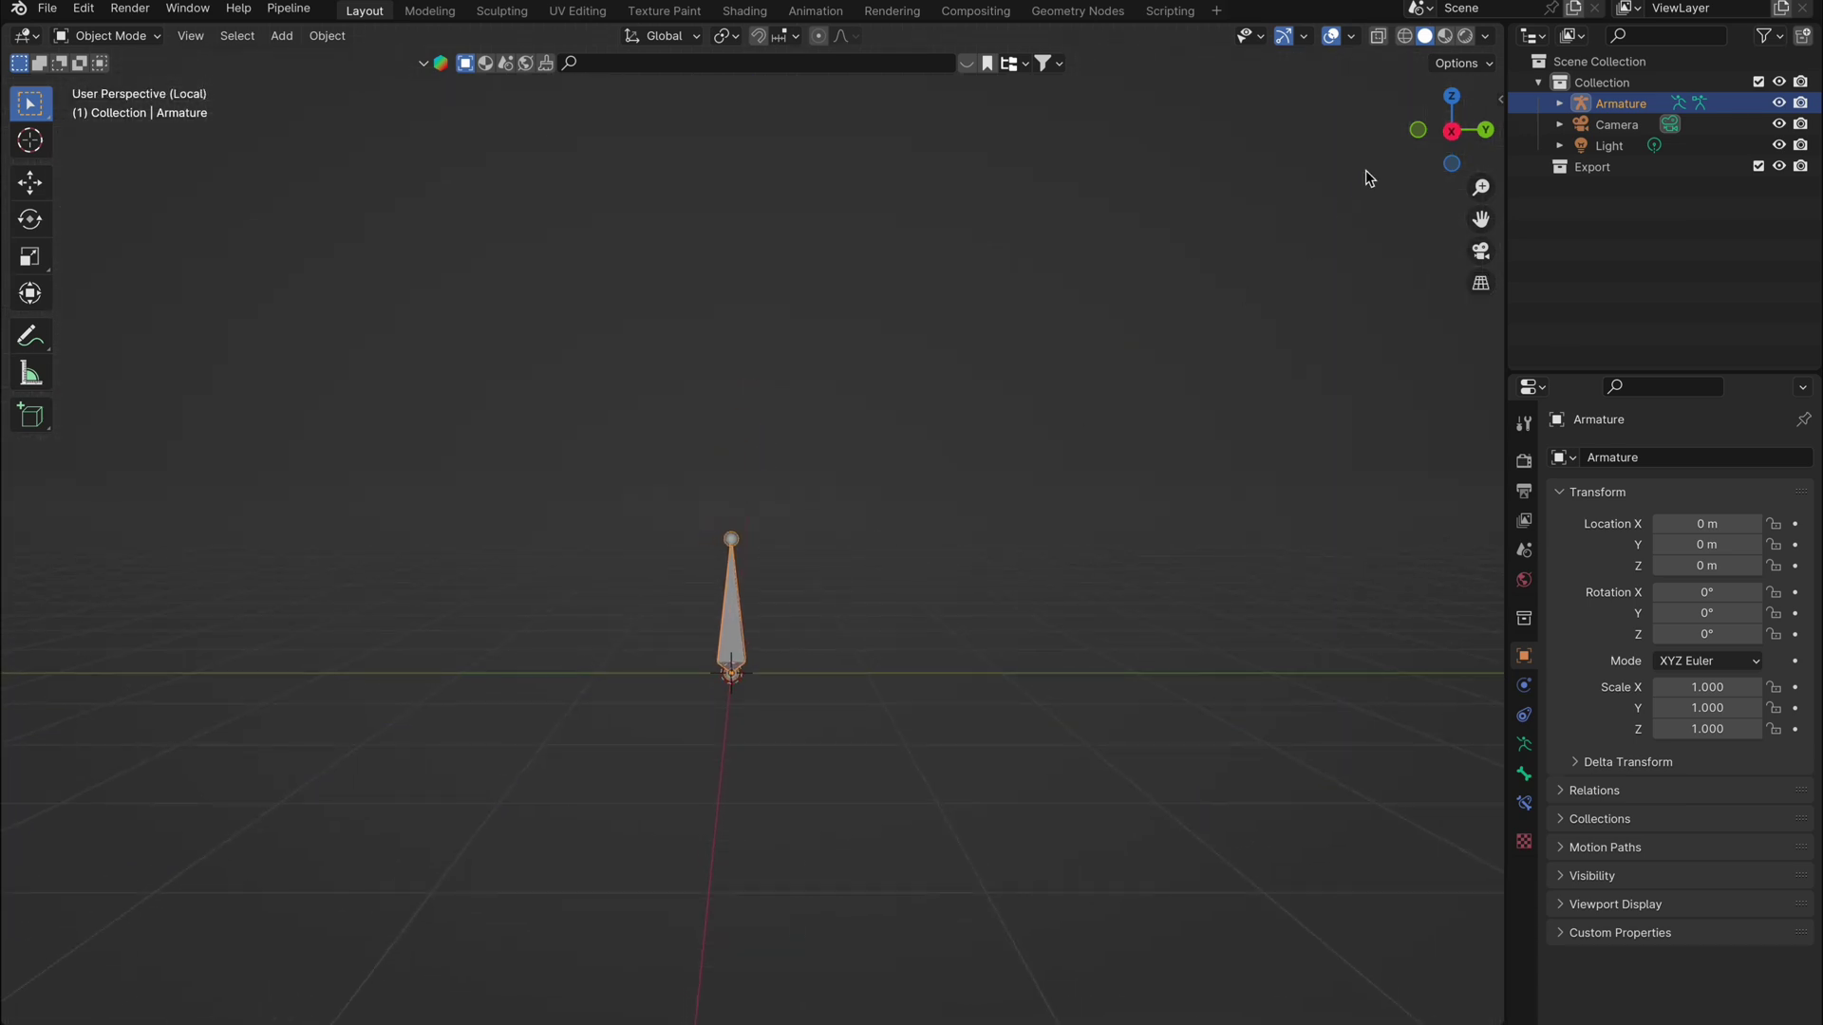
pyautogui.click(1451, 137)
# Extrude three more bones upward from the first bone's tip in a zigzag chain
pyautogui.press('Tab')
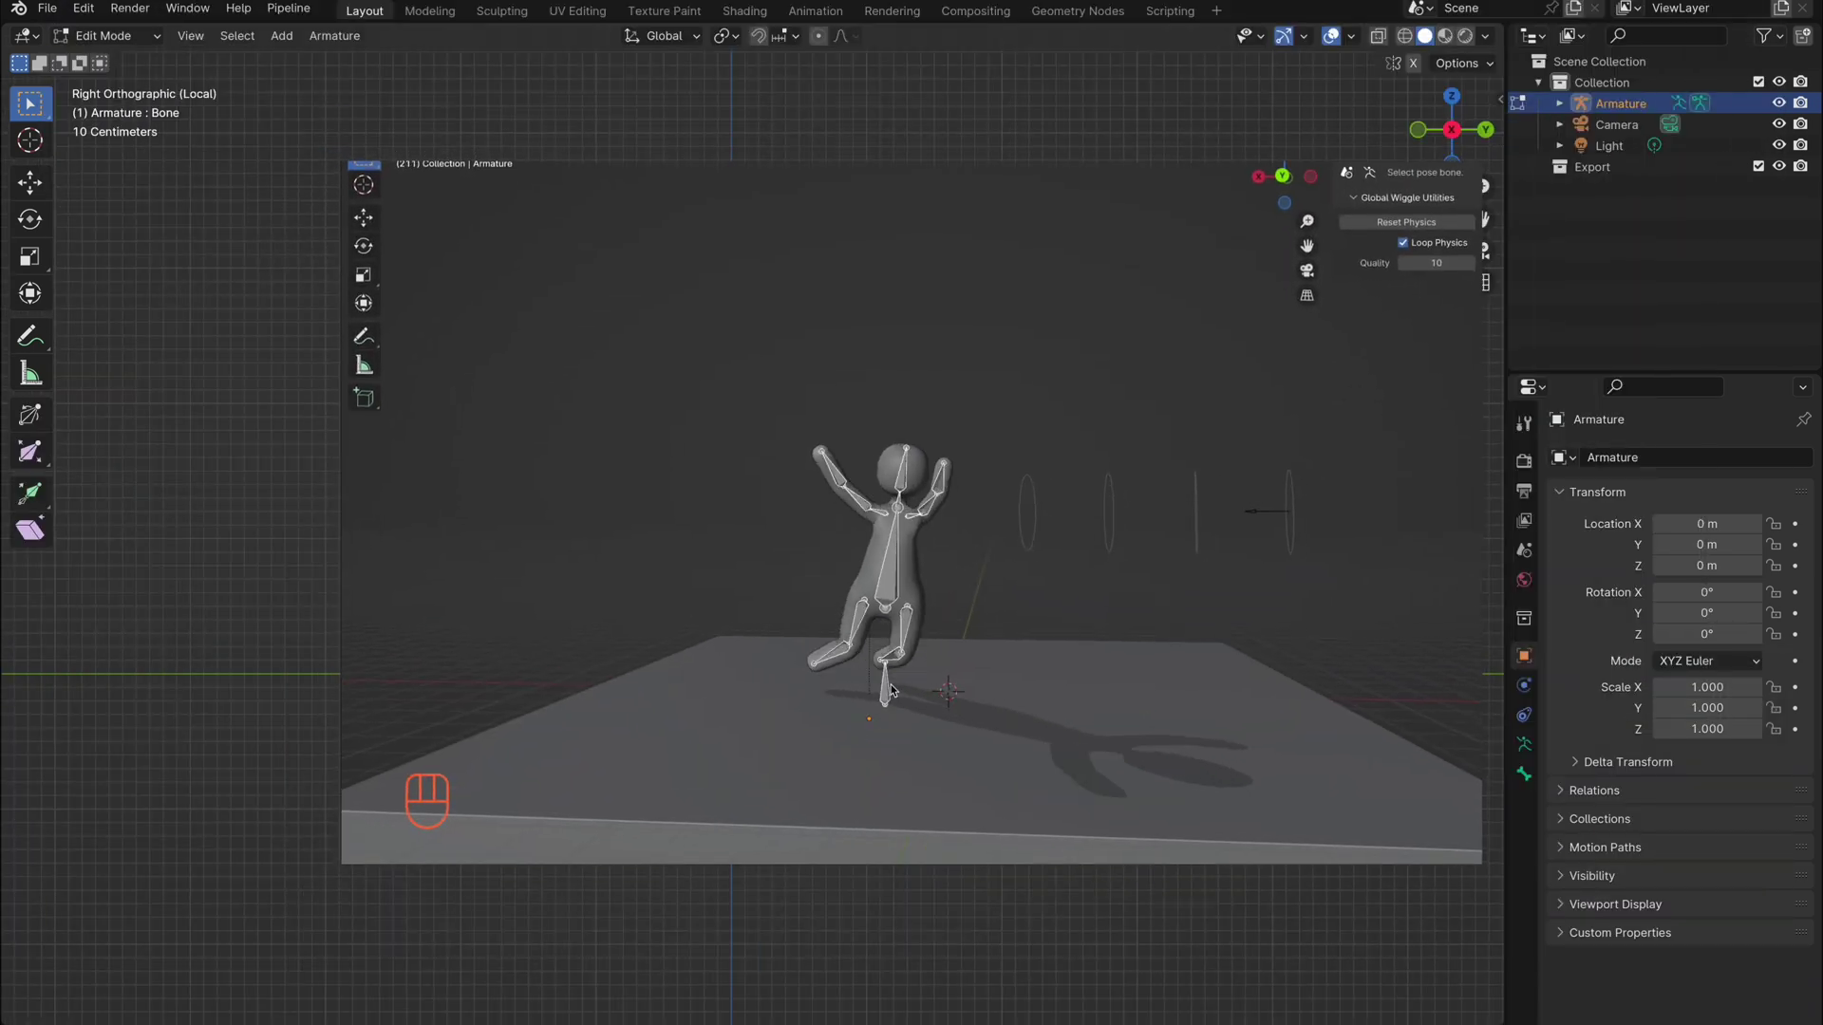
pyautogui.press('e')
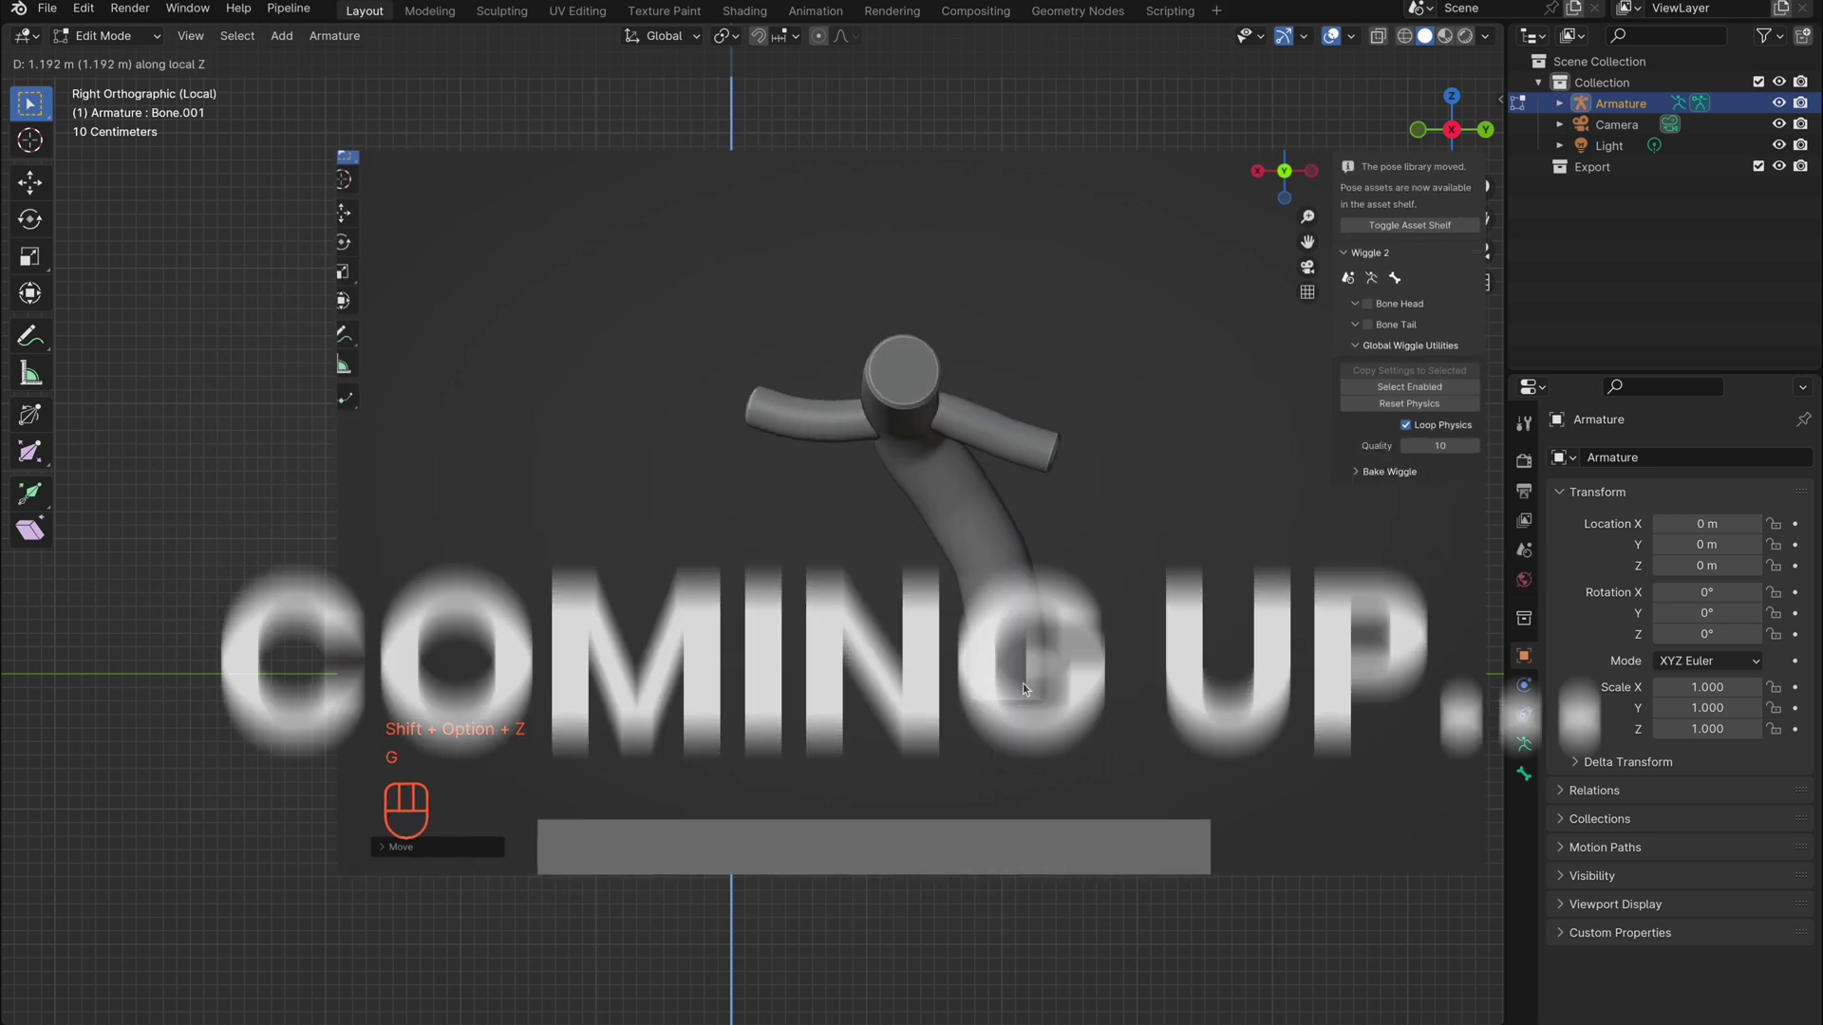
pyautogui.click(739, 395)
pyautogui.click(853, 286)
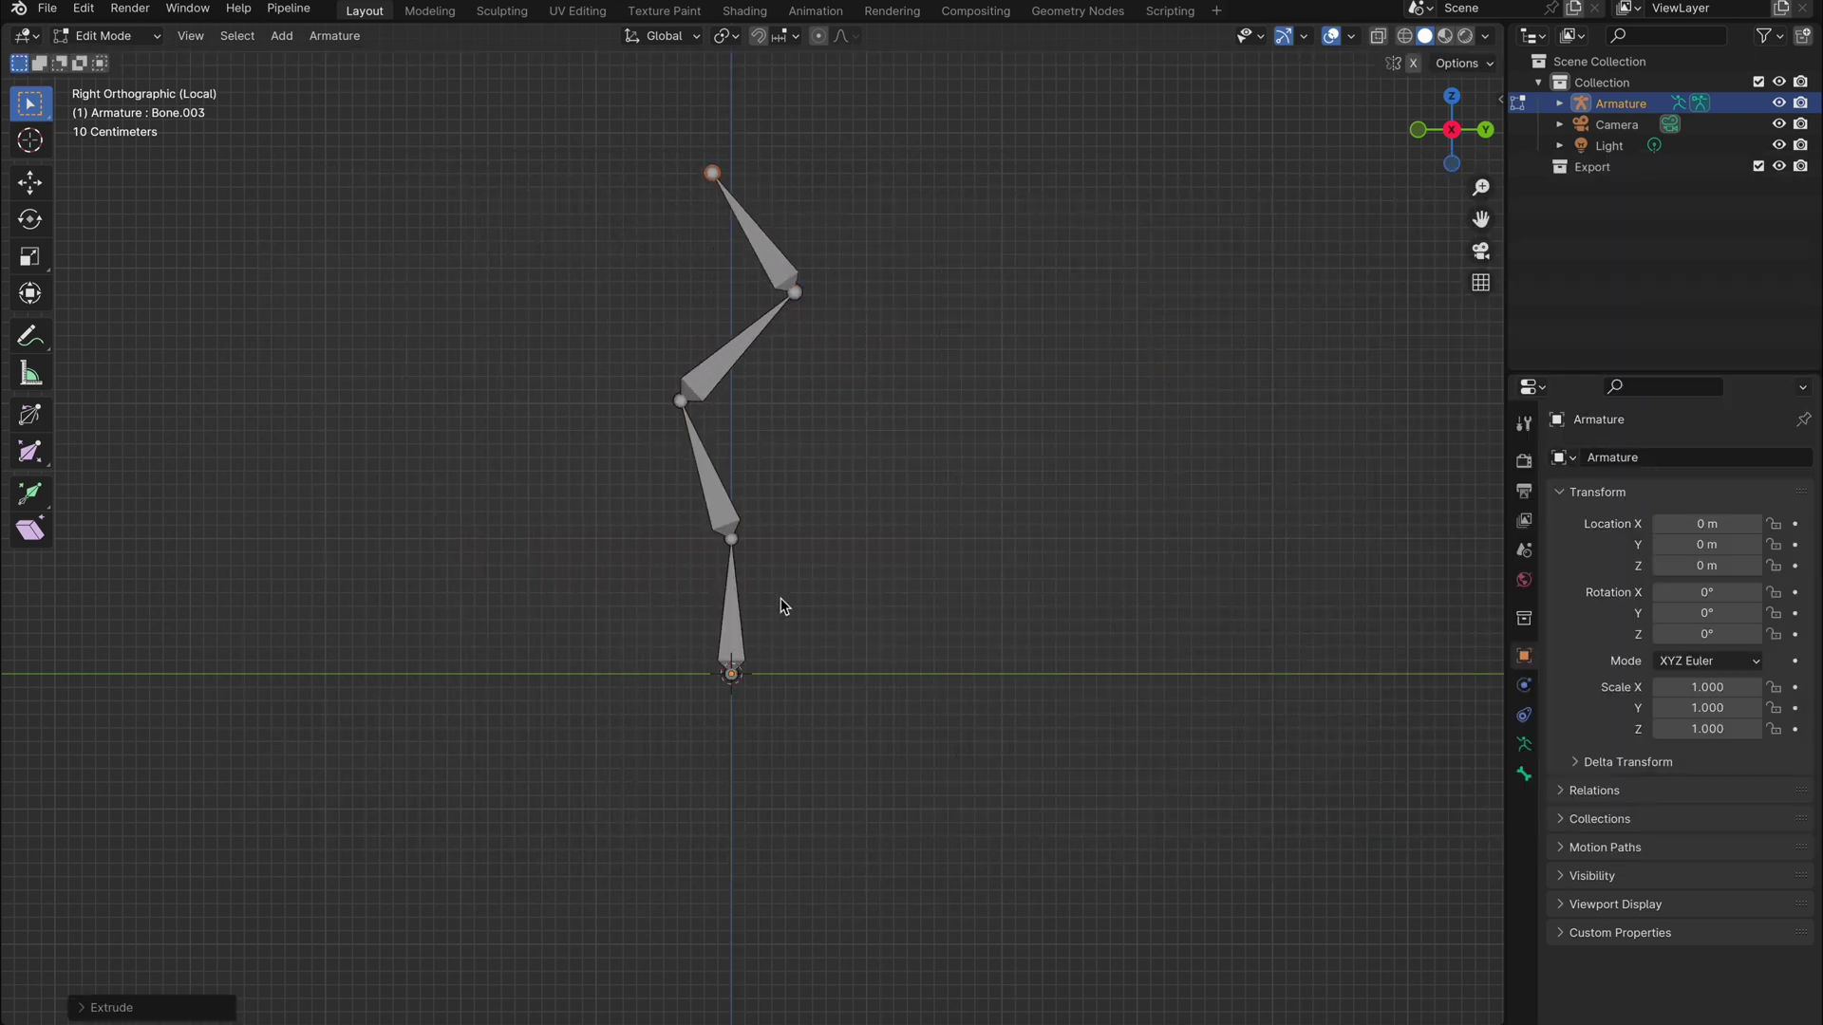
# Leave bone editing and switch the armature to Pose Mode
pyautogui.press('Tab')
pyautogui.click(152, 38)
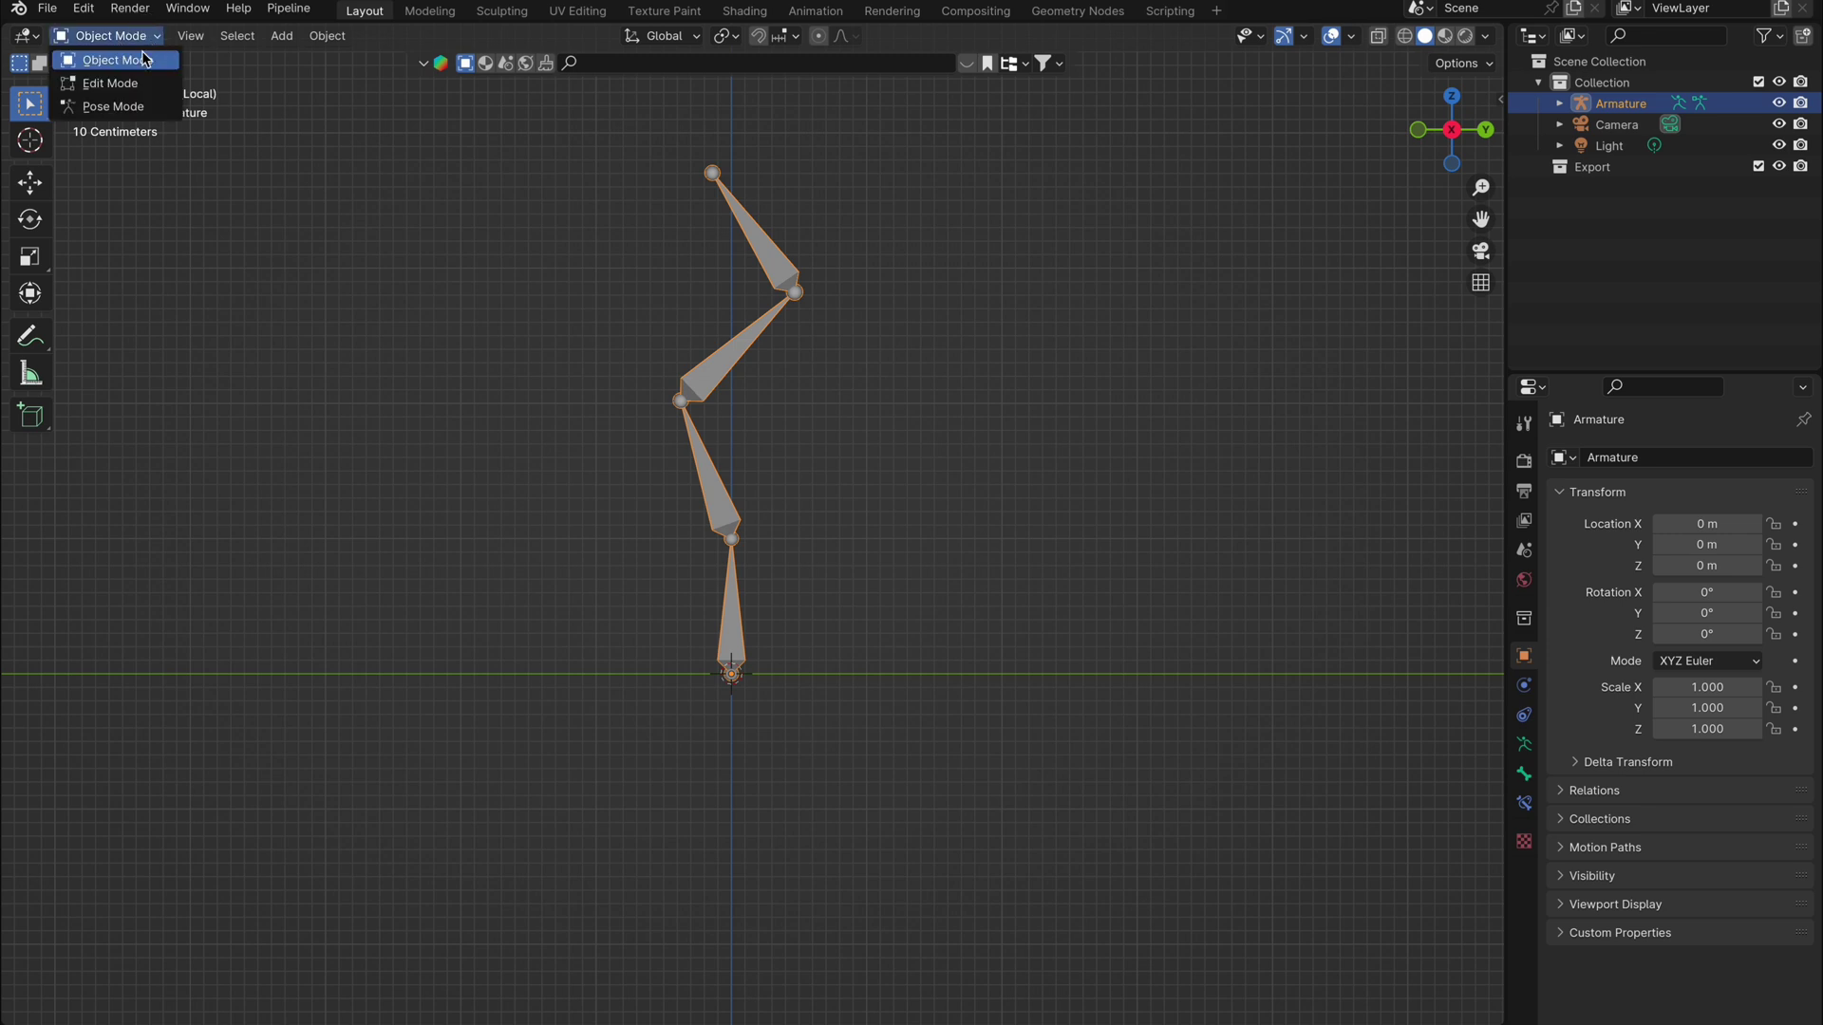
pyautogui.click(114, 107)
# Unmute Wiggle 2 for the scene and enable Bone Tail on the top two bones of the chain
pyautogui.click(766, 251)
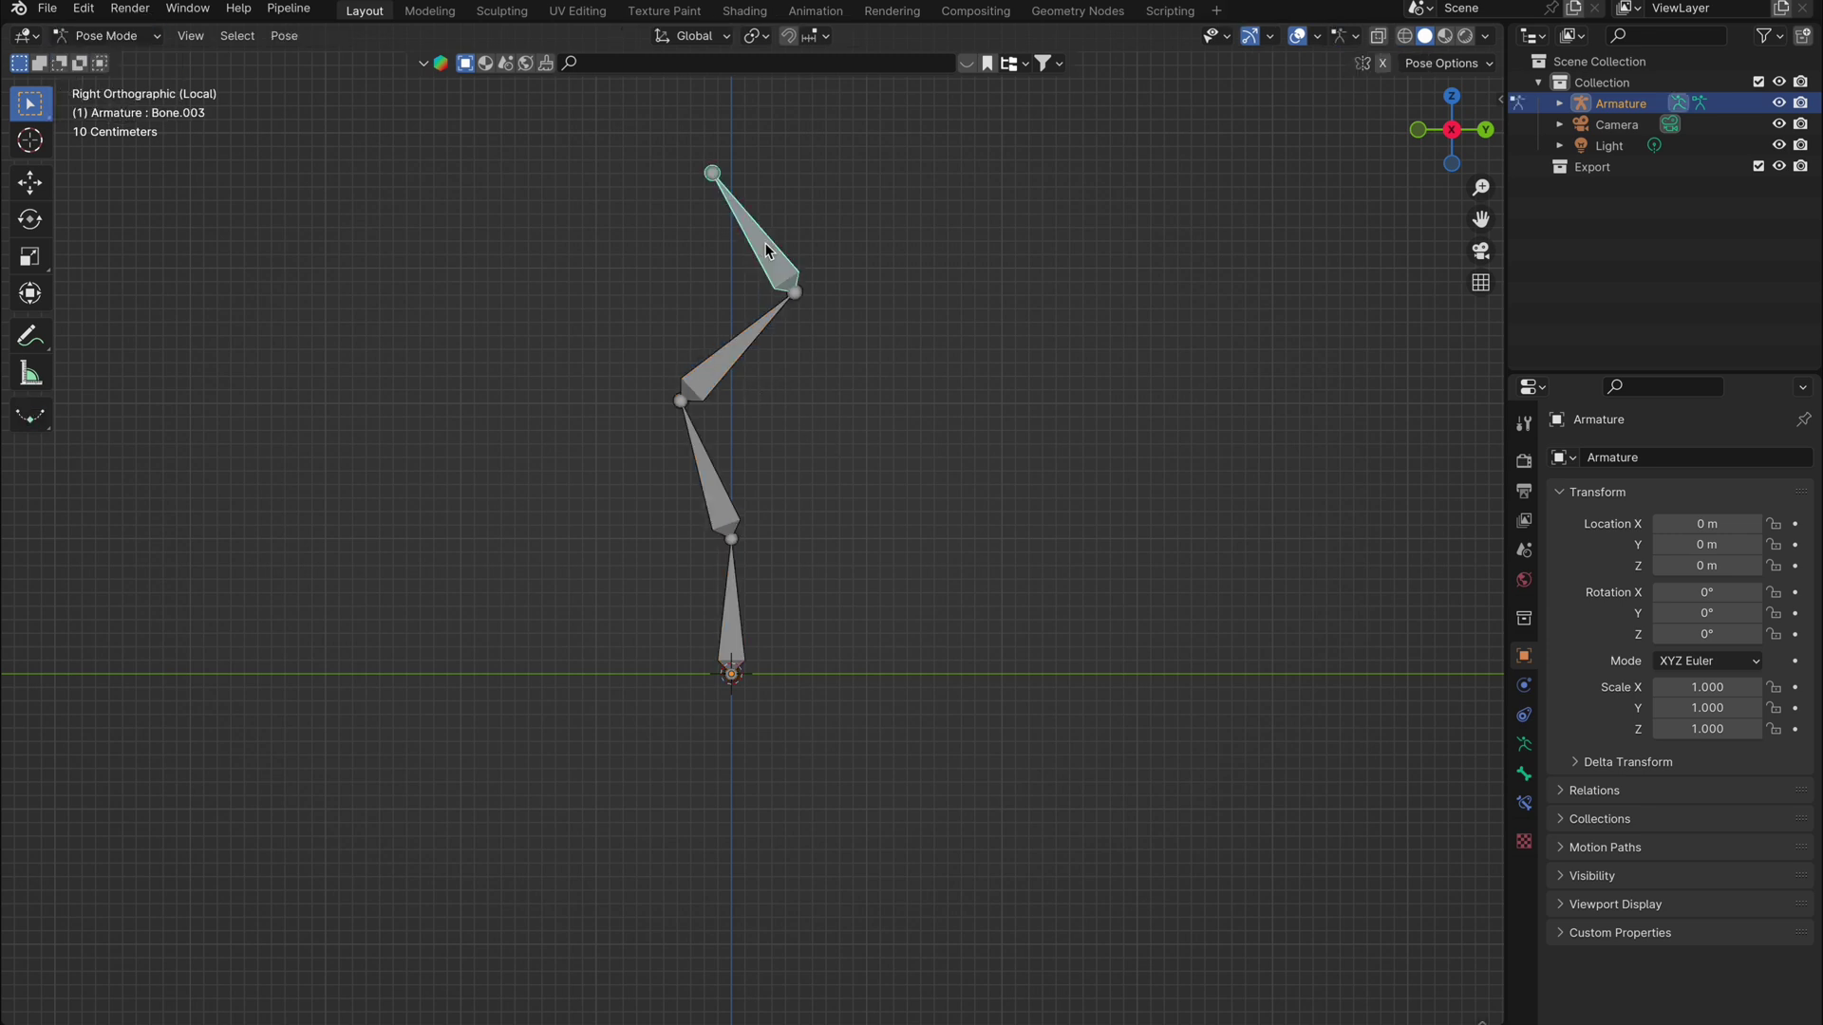
pyautogui.press('n')
pyautogui.click(1485, 277)
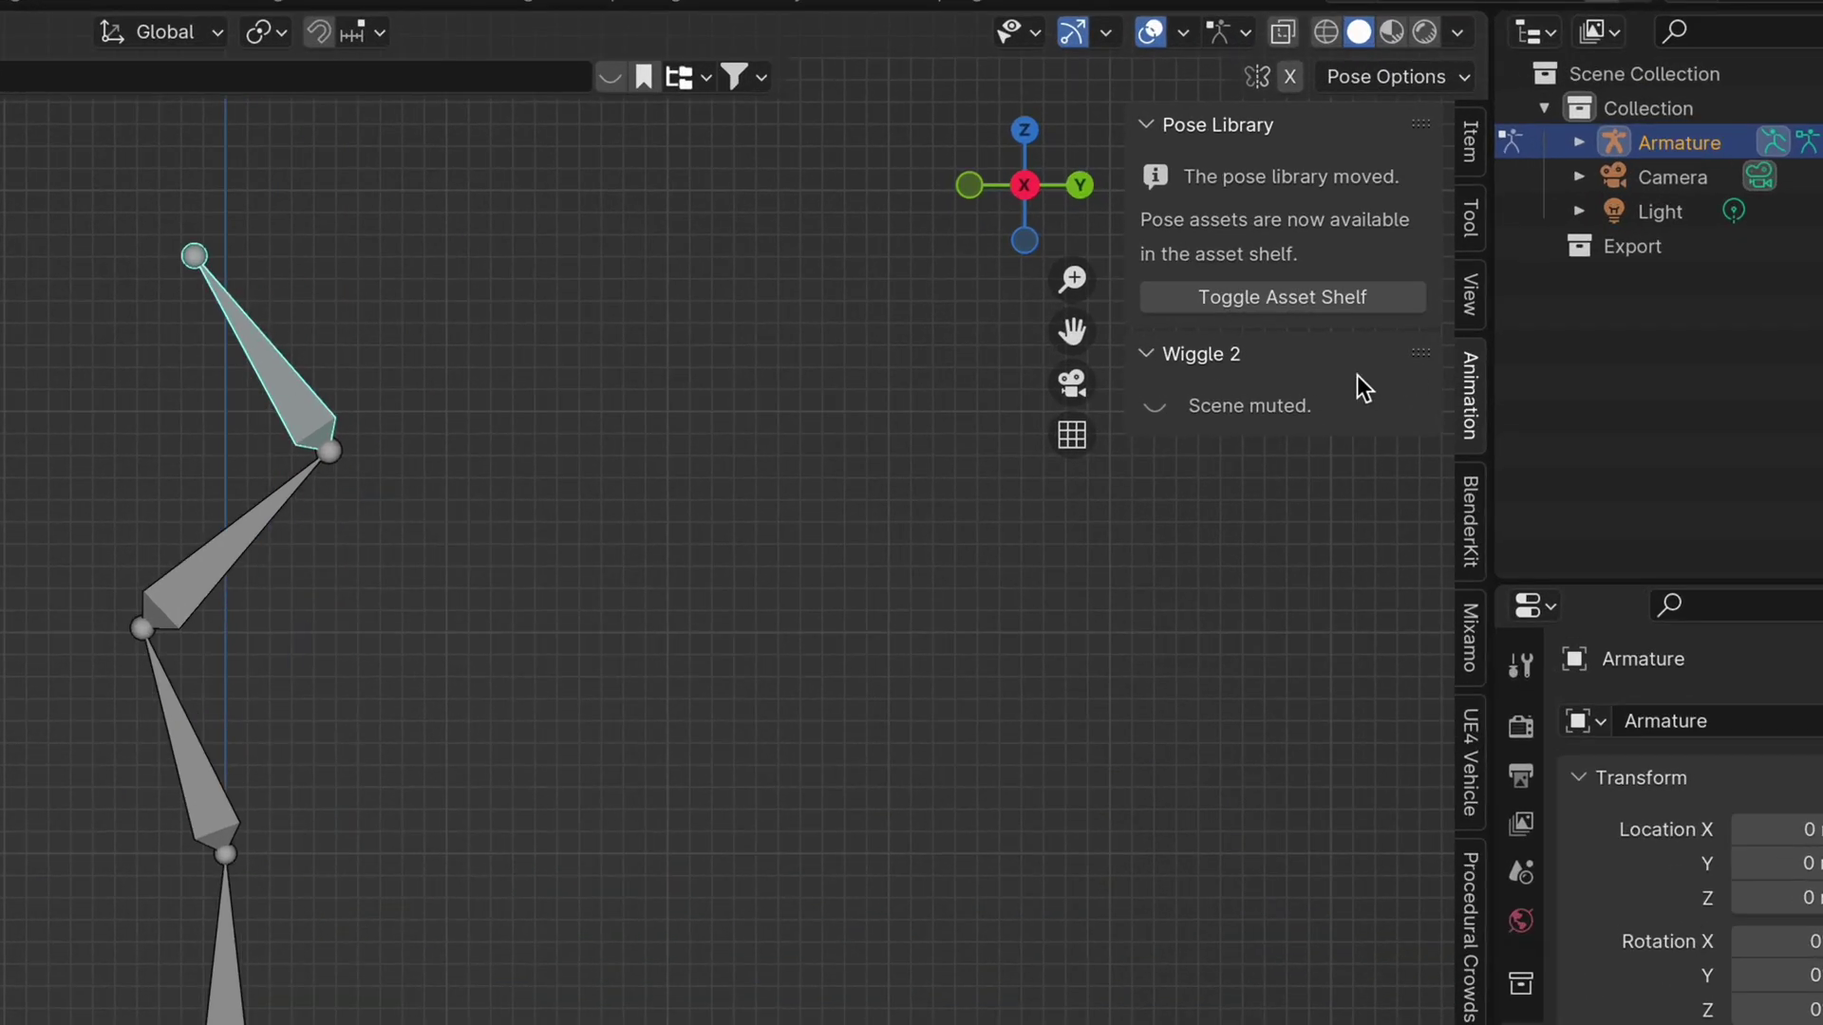
pyautogui.click(1157, 413)
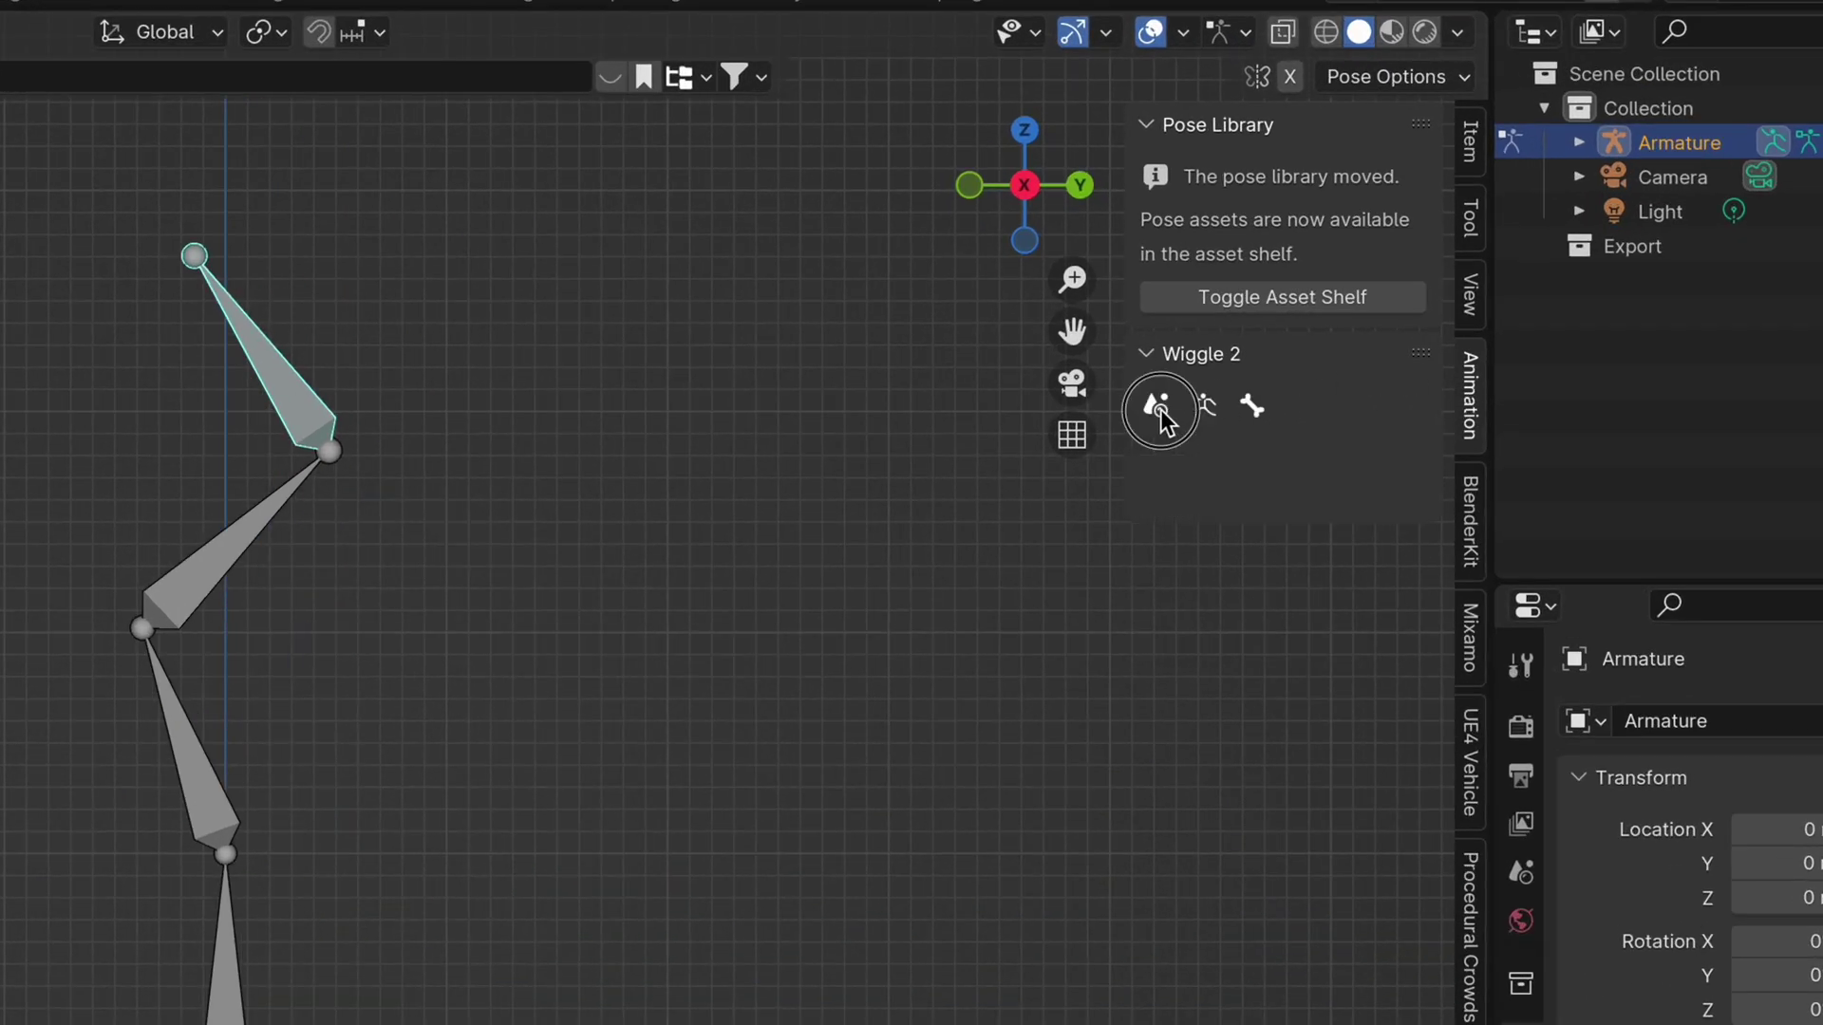
pyautogui.click(1195, 463)
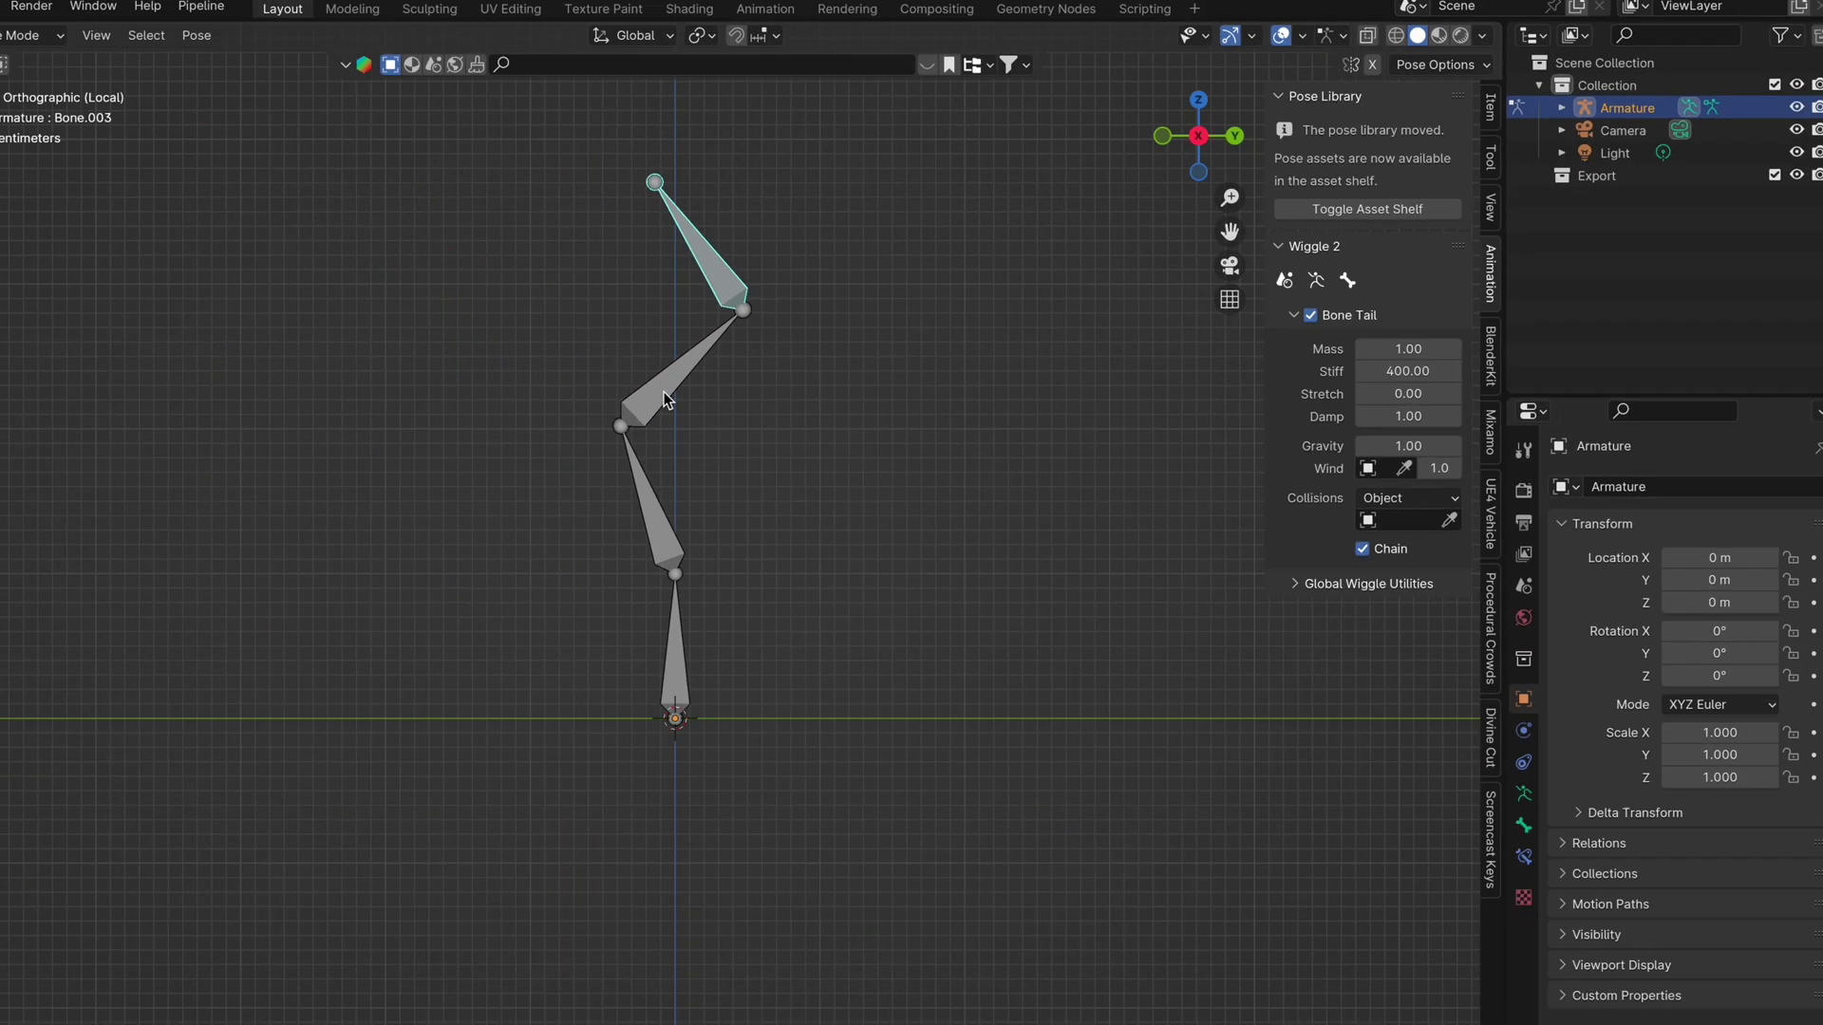
pyautogui.click(215, 575)
pyautogui.click(1325, 298)
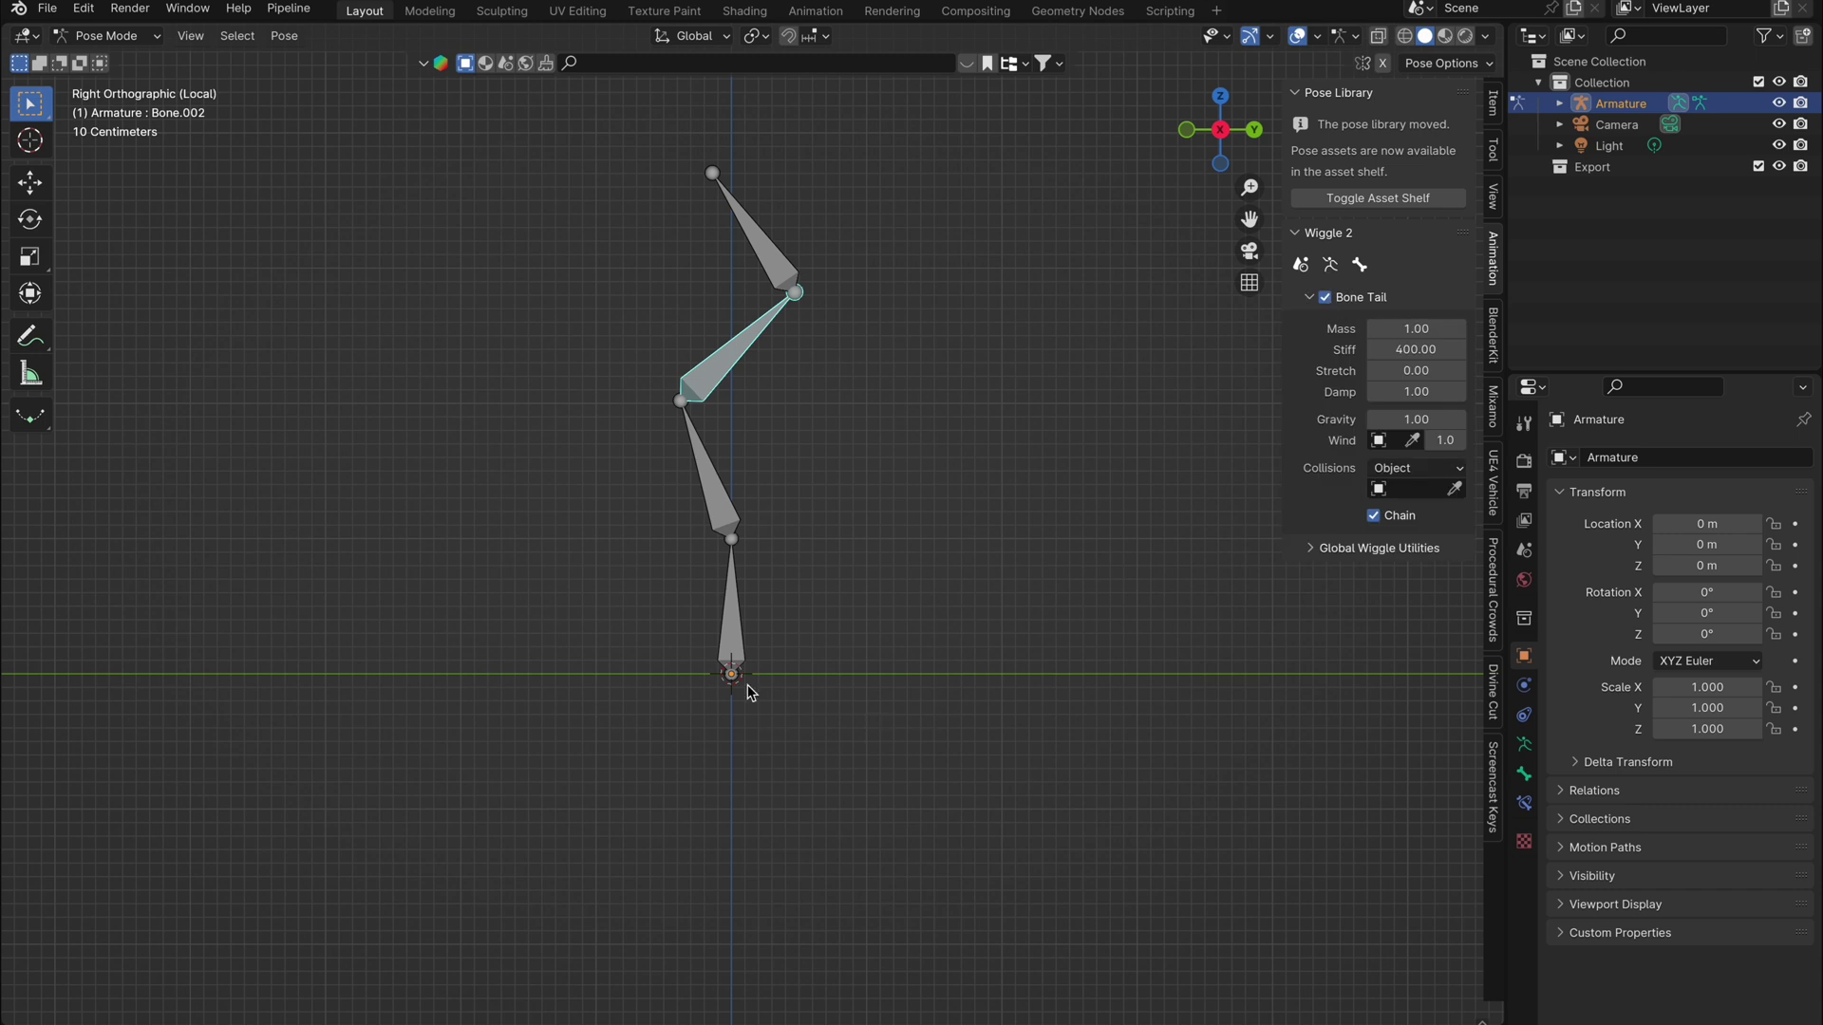
# Move the base bone around during playback to test the wiggle, and undo the move
pyautogui.click(742, 634)
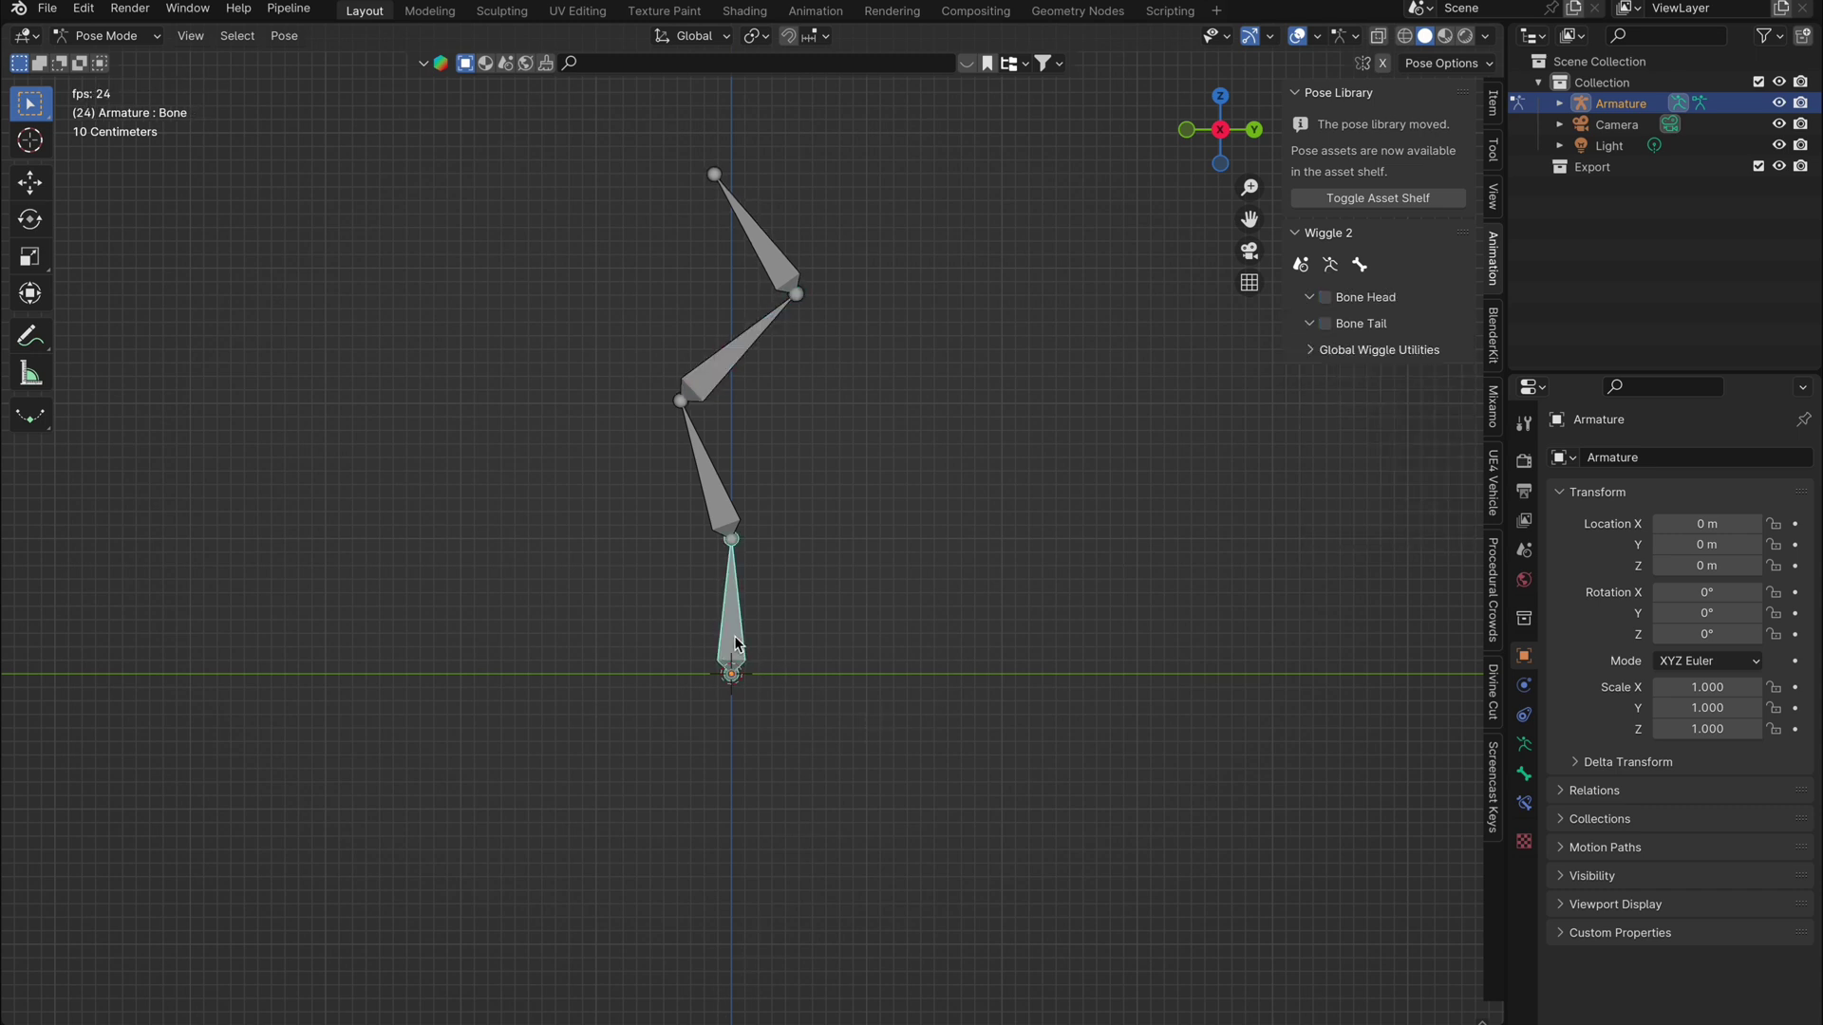
pyautogui.press('g')
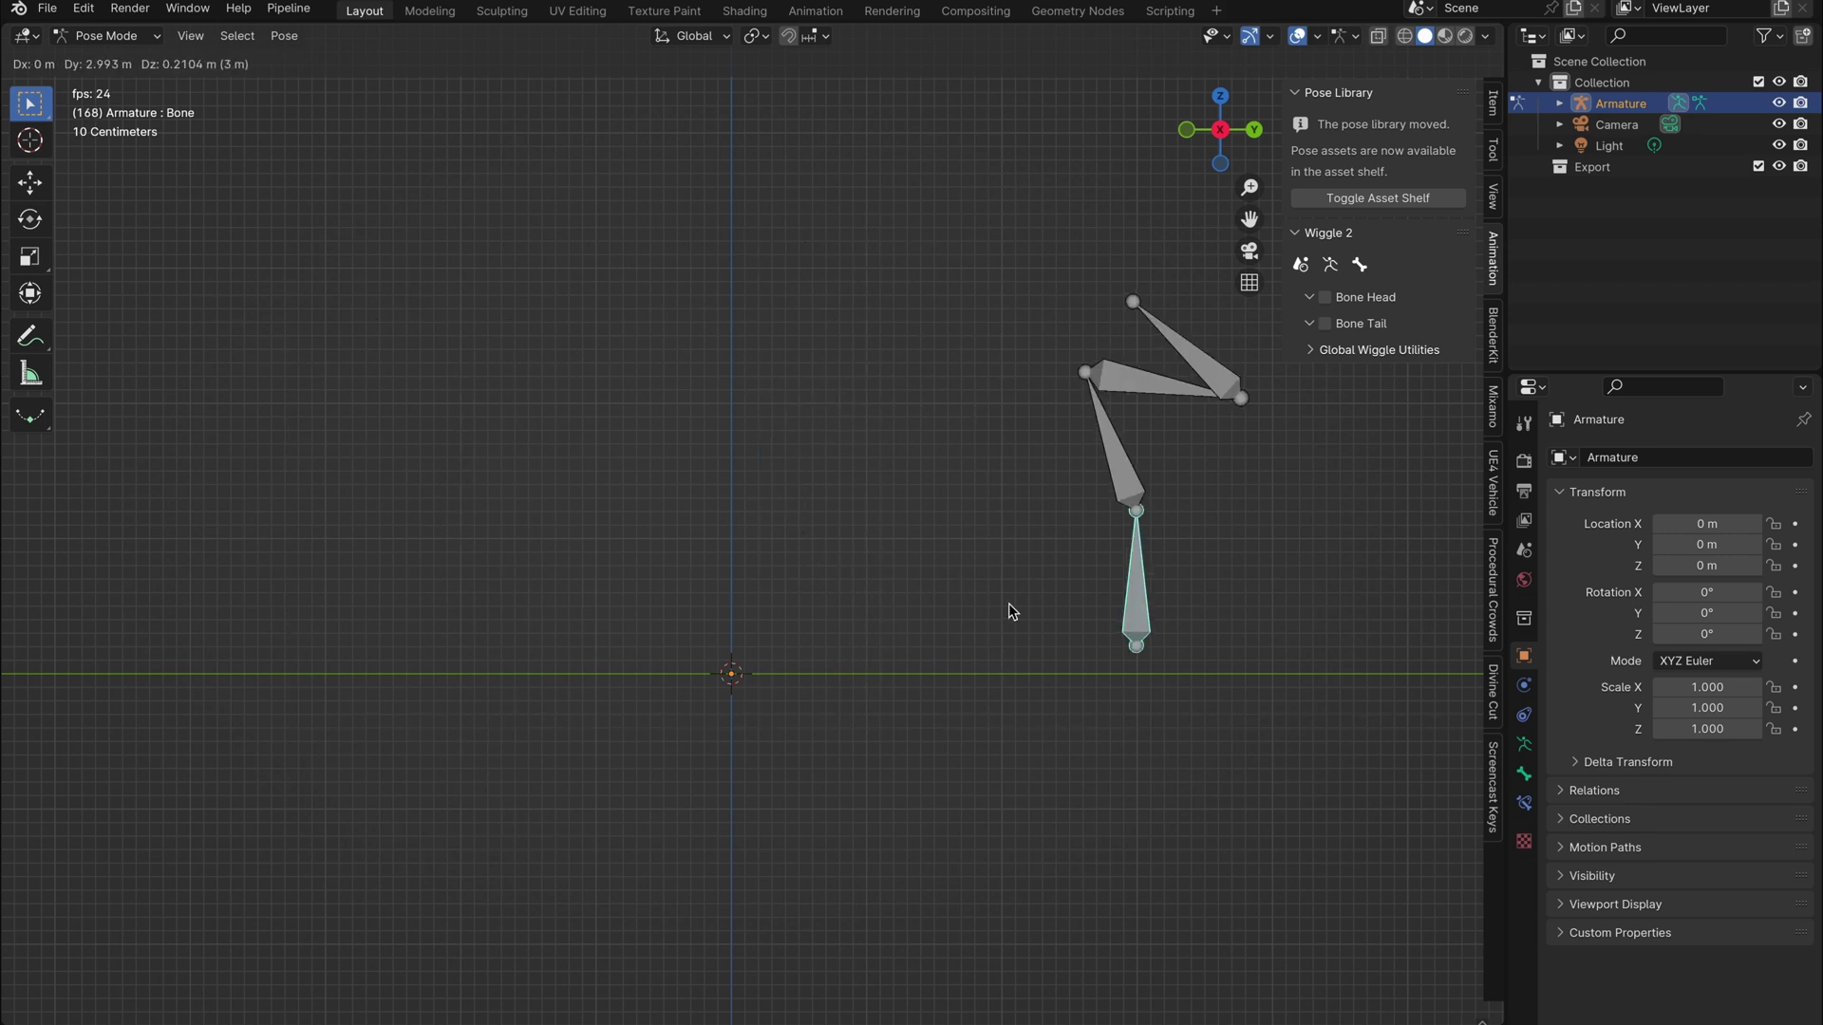
pyautogui.click(748, 654)
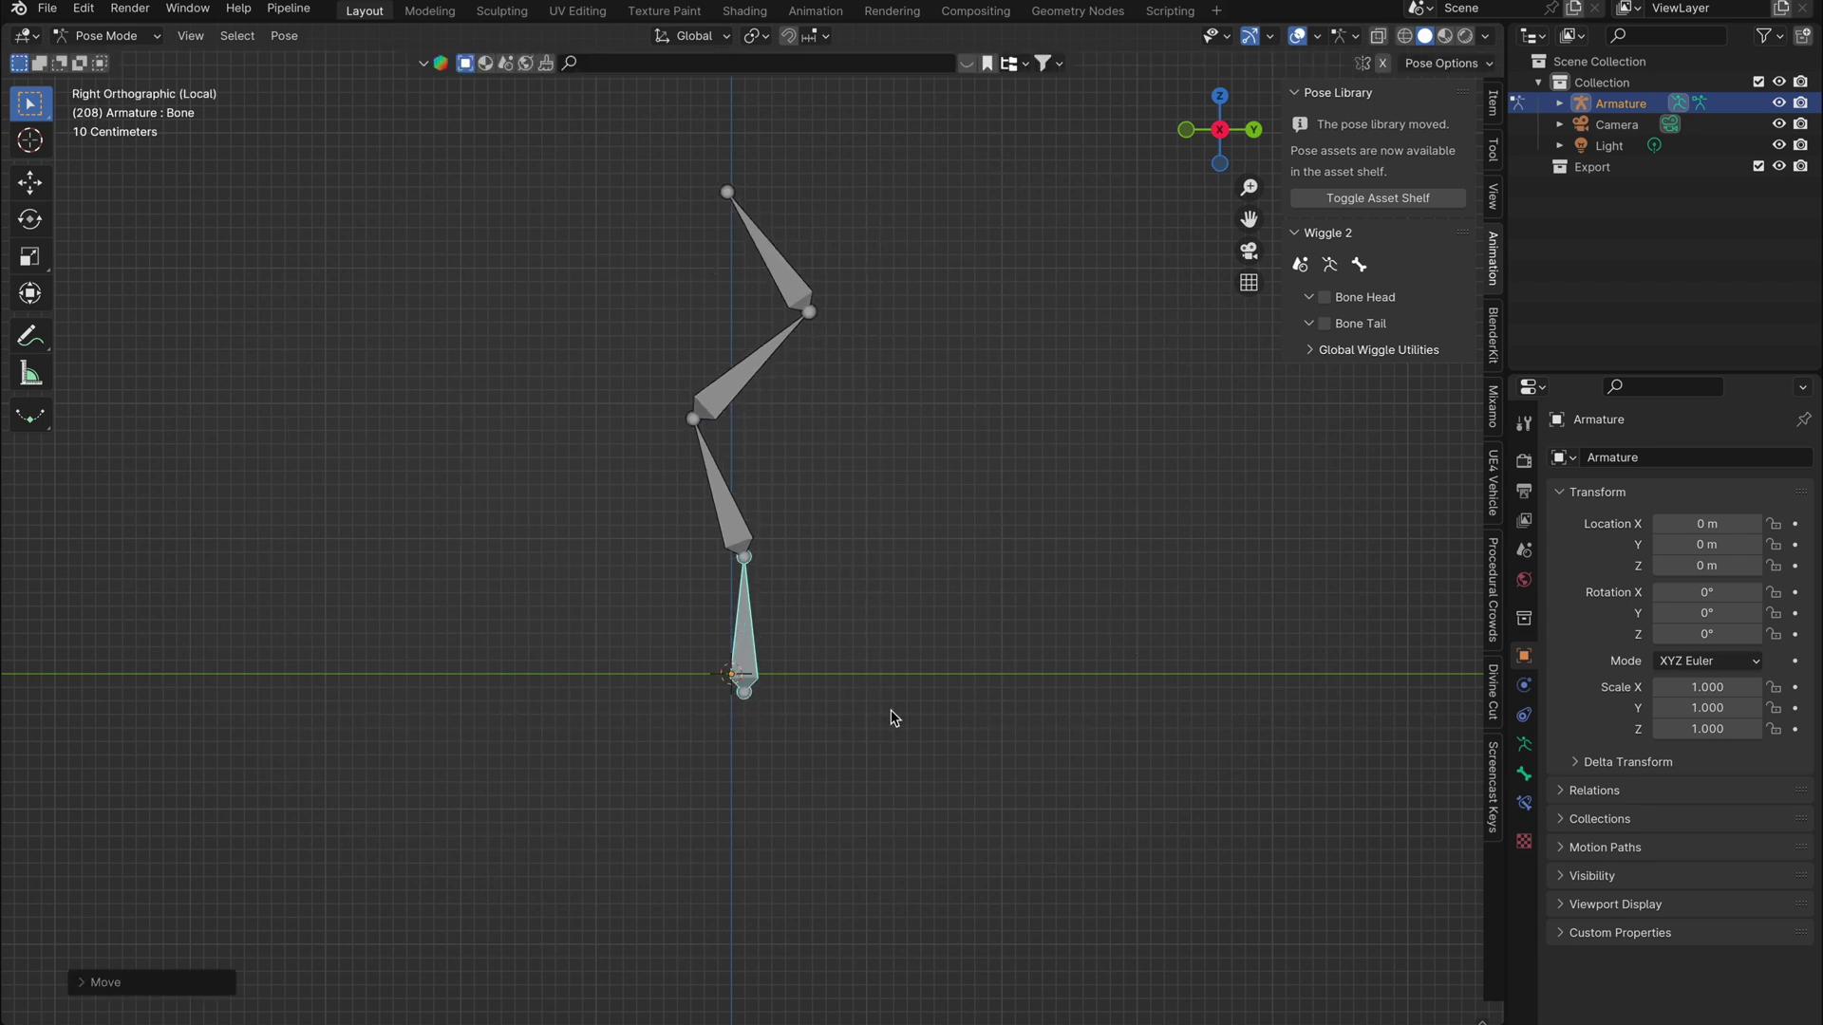
pyautogui.hotkey('ctrl', 'z')
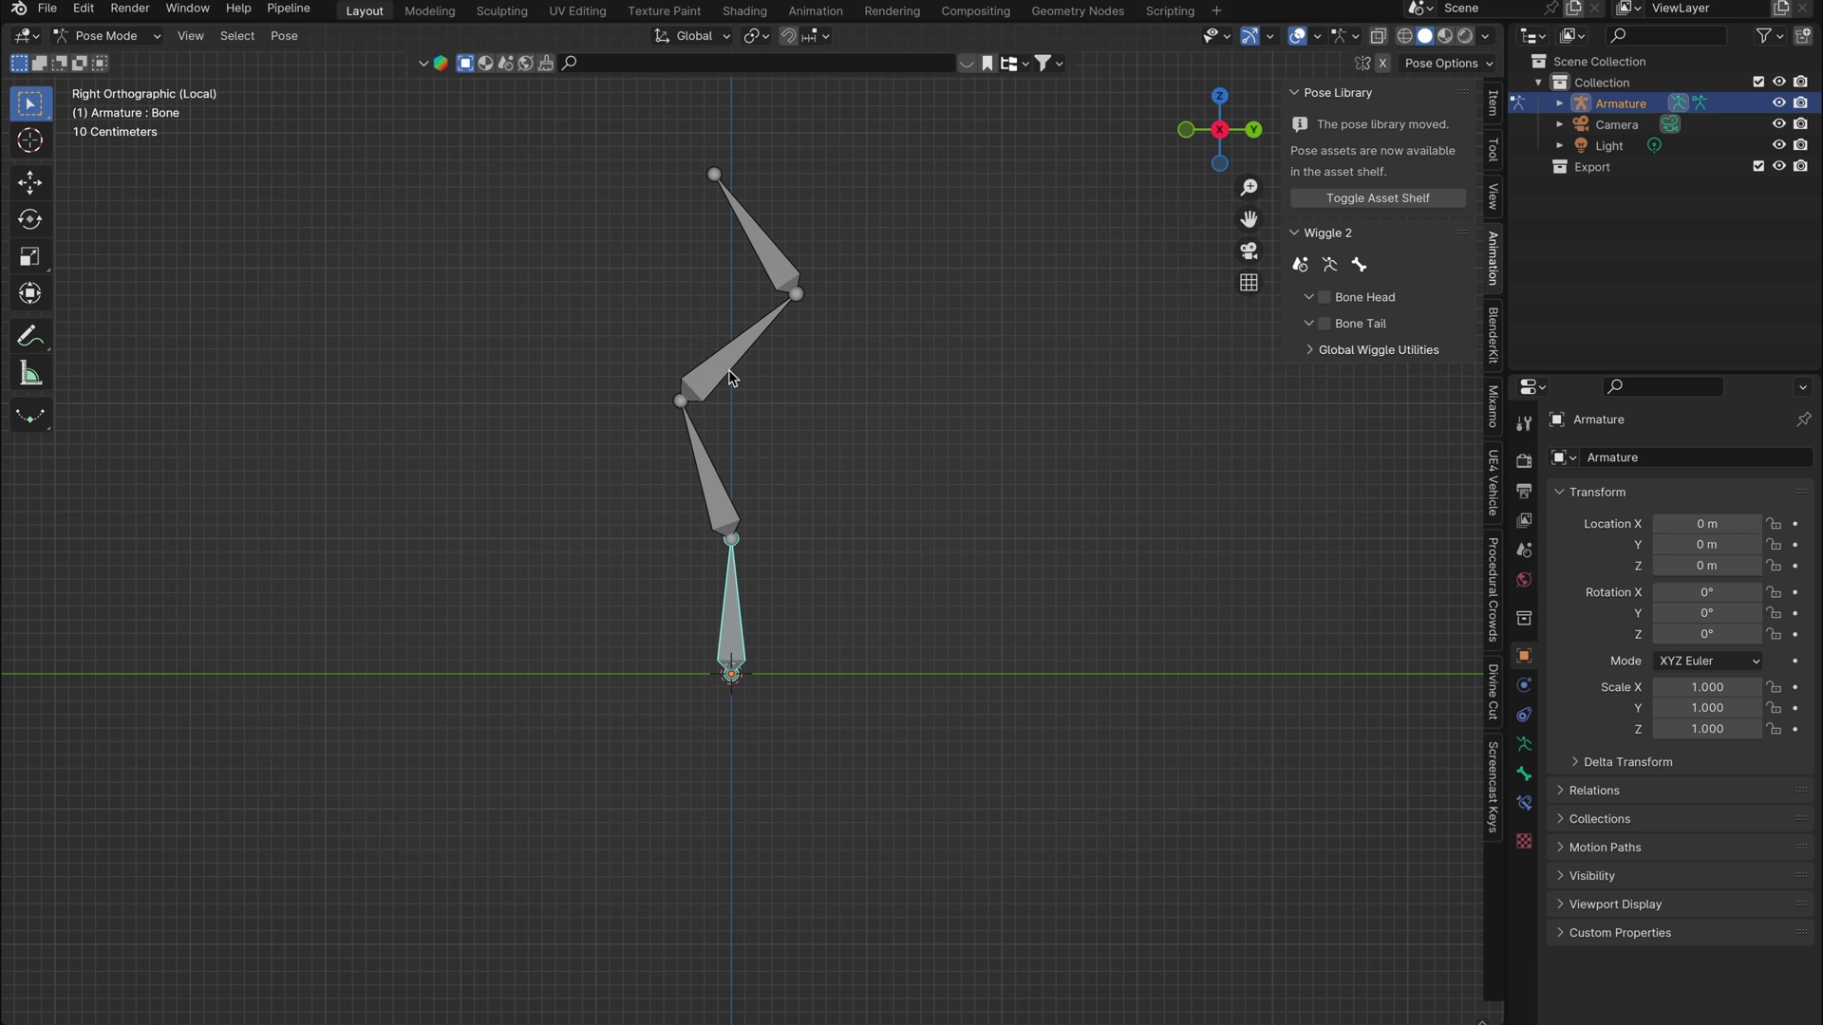
# Set the third bone's tail Stiff value to 100, test it by moving the base bone during playback, and undo the move
pyautogui.click(725, 371)
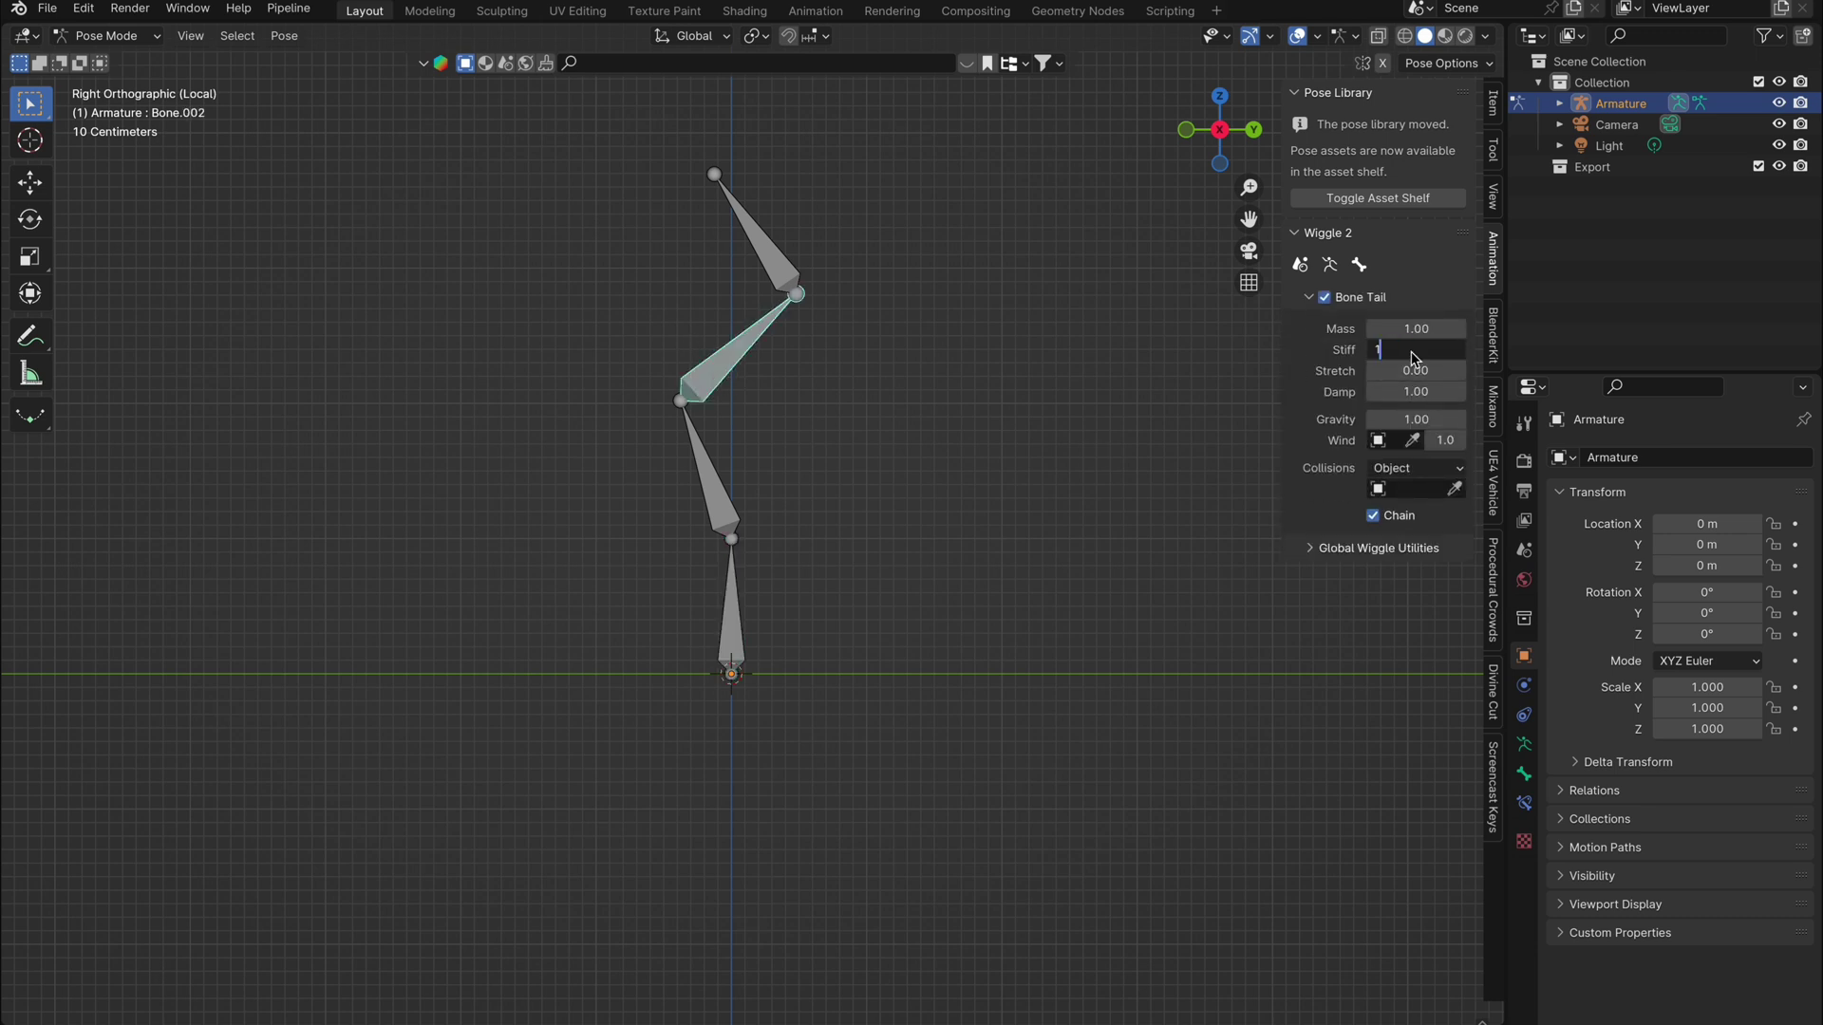
pyautogui.press('space')
pyautogui.click(732, 652)
pyautogui.press('g')
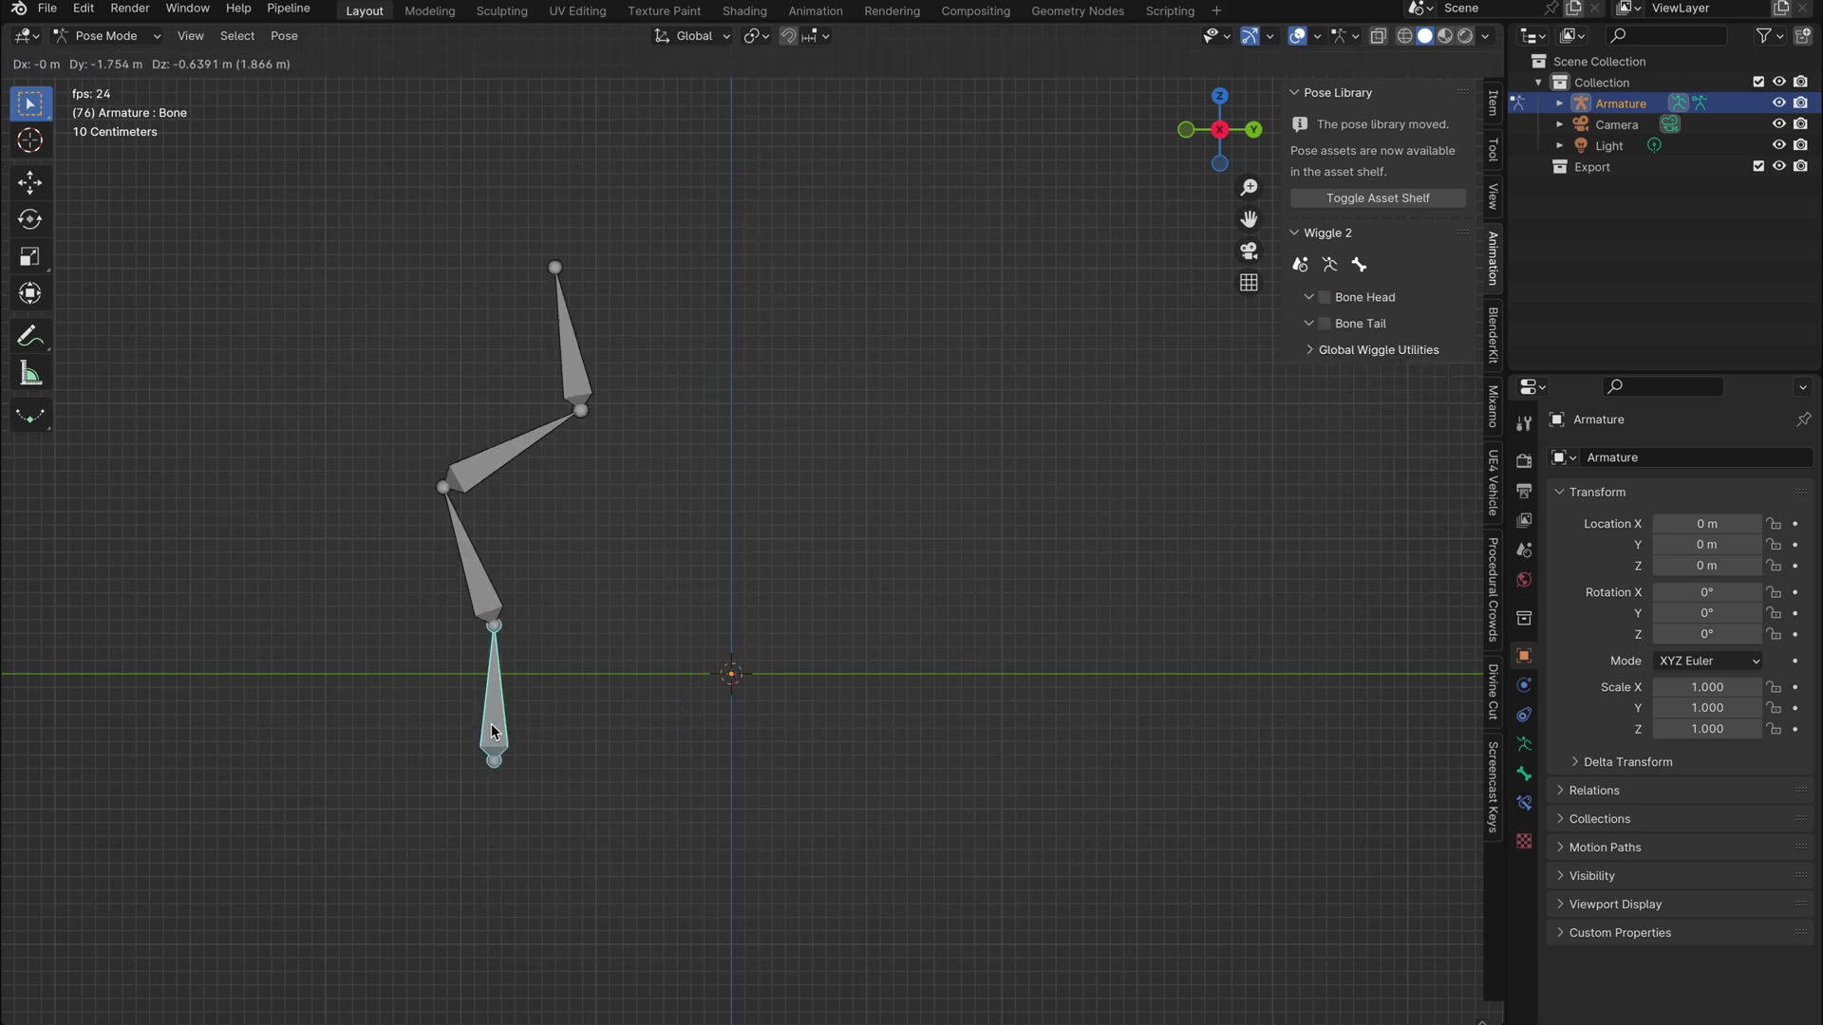
pyautogui.click(491, 732)
pyautogui.hotkey('ctrl', 'z')
pyautogui.press('space')
# Raise the third bone's tail Stretch value, test it by moving the base bone during playback, and undo the move
pyautogui.click(743, 350)
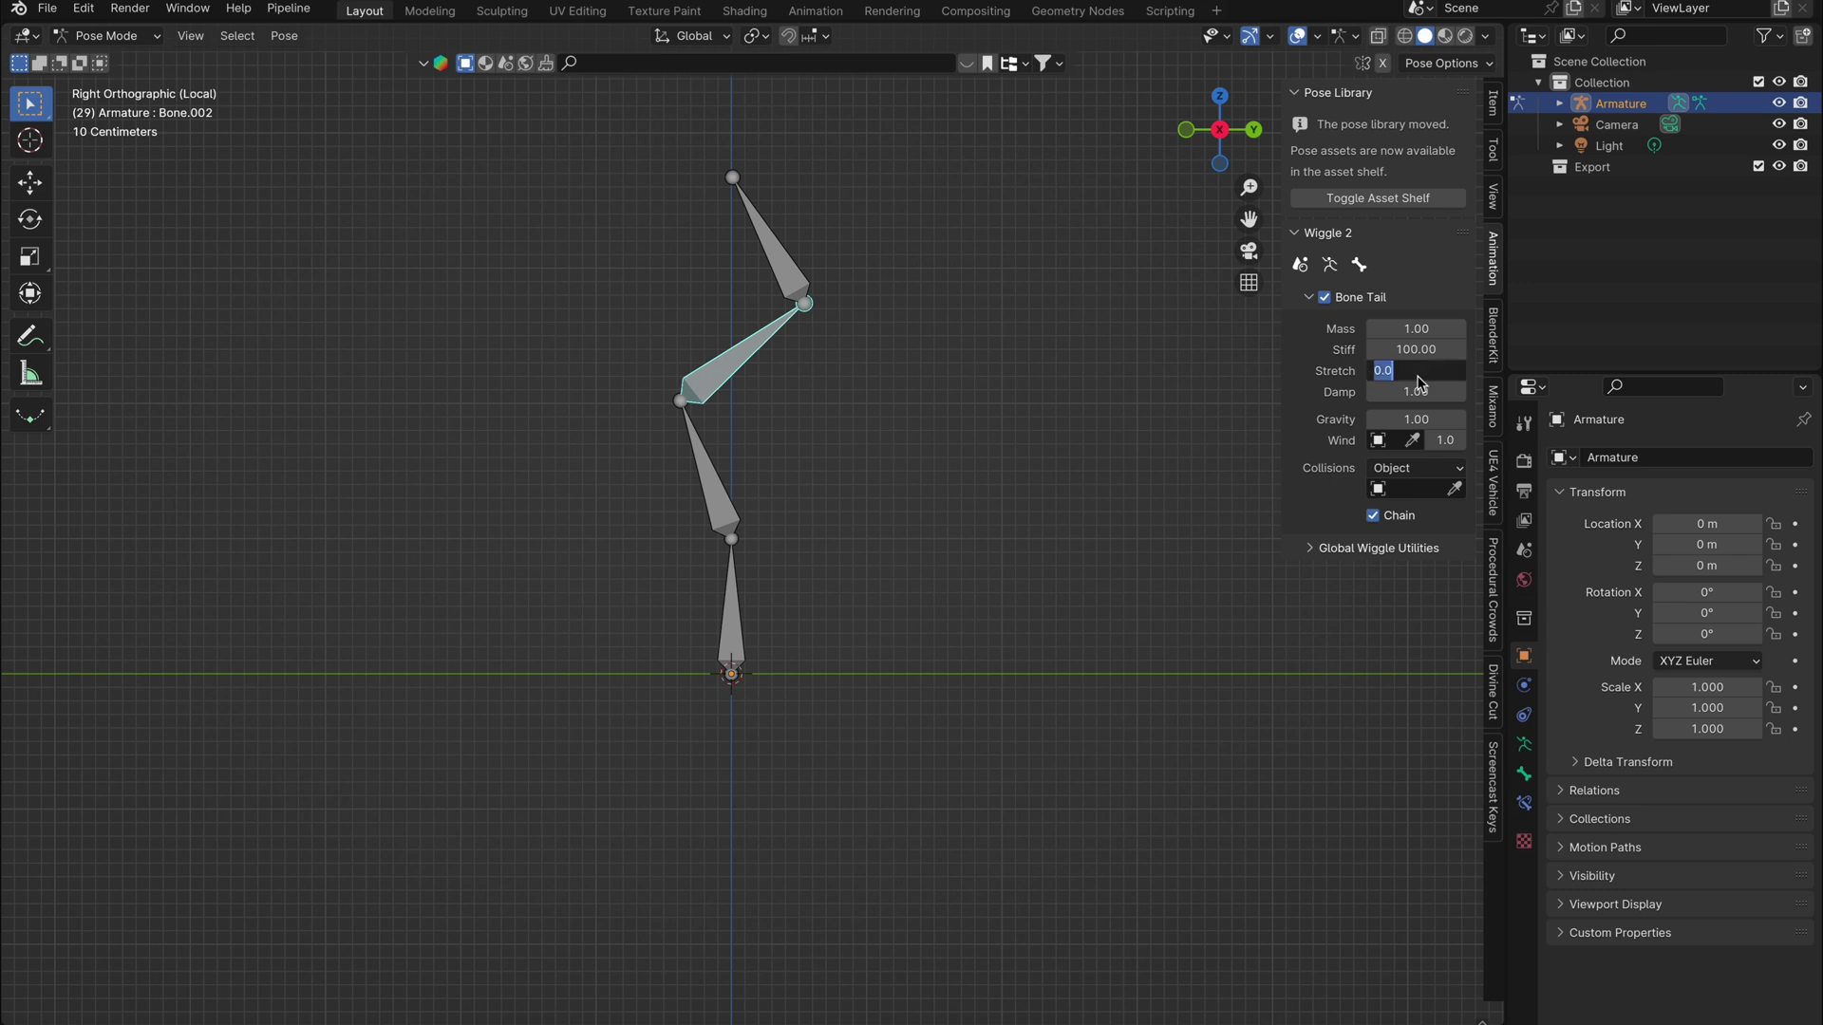
pyautogui.press('space')
pyautogui.click(726, 629)
pyautogui.press('g')
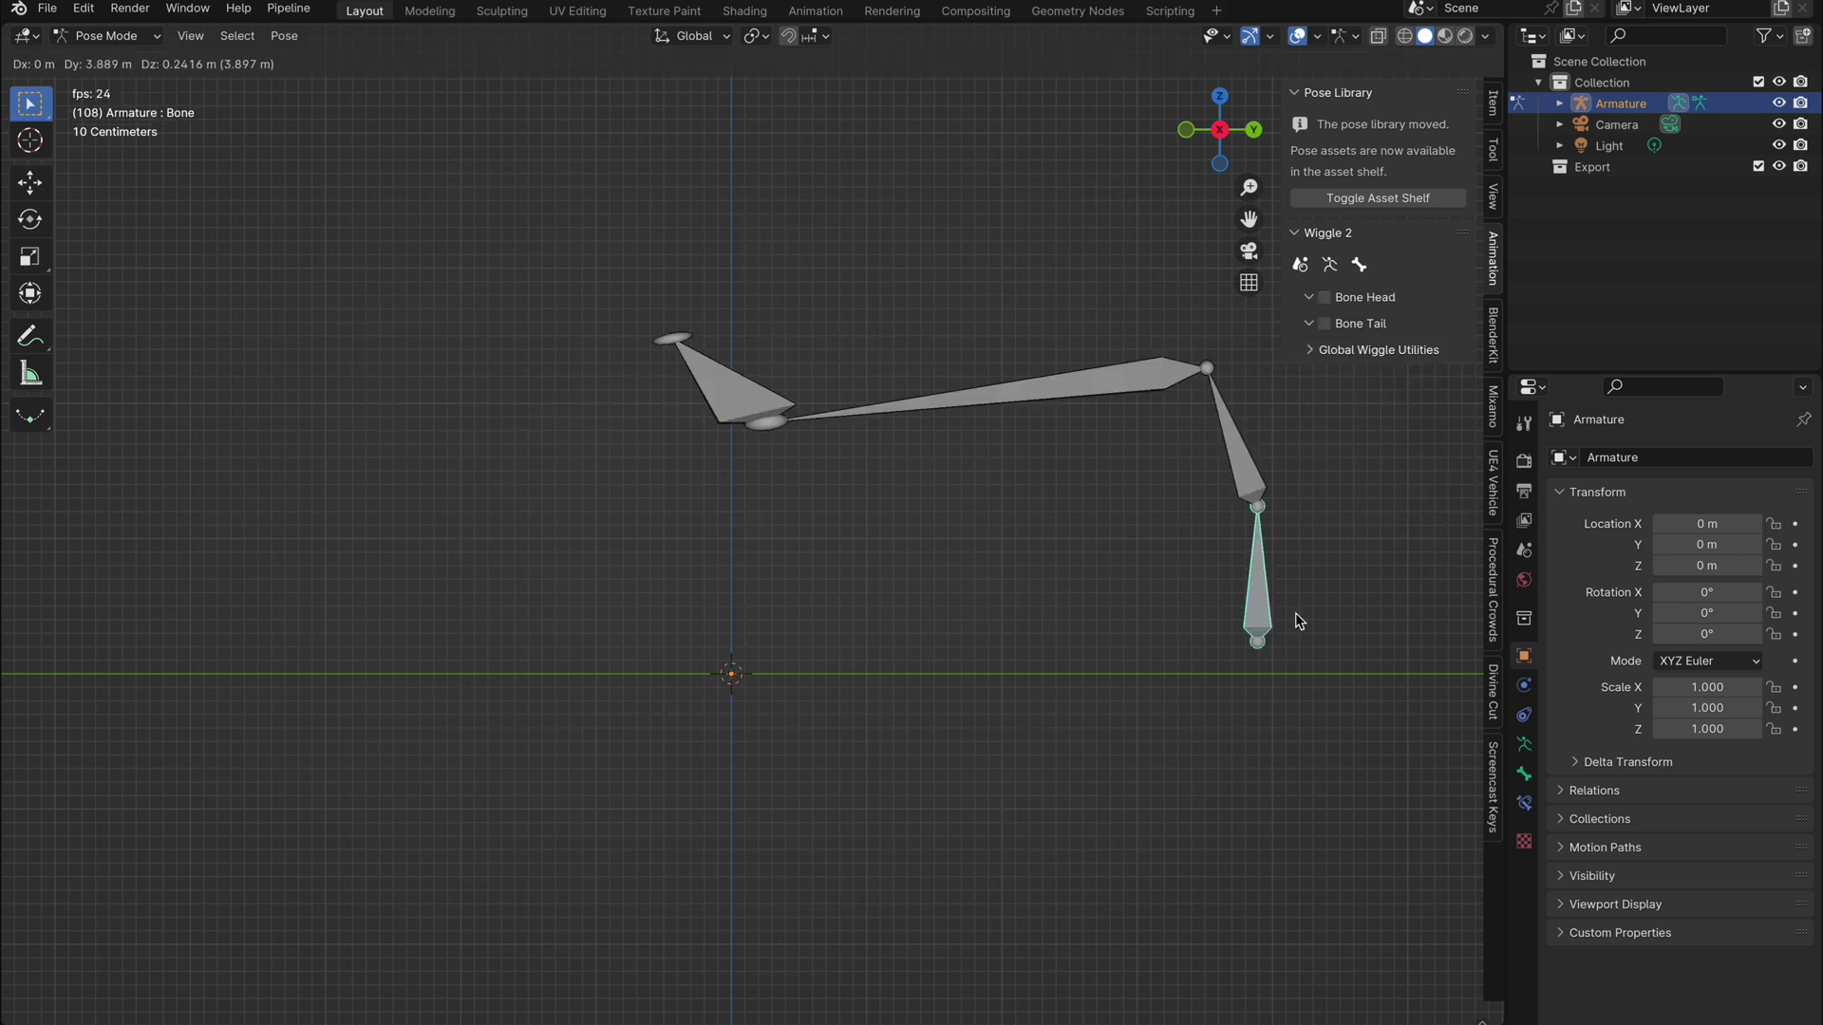
pyautogui.click(820, 589)
pyautogui.press('space')
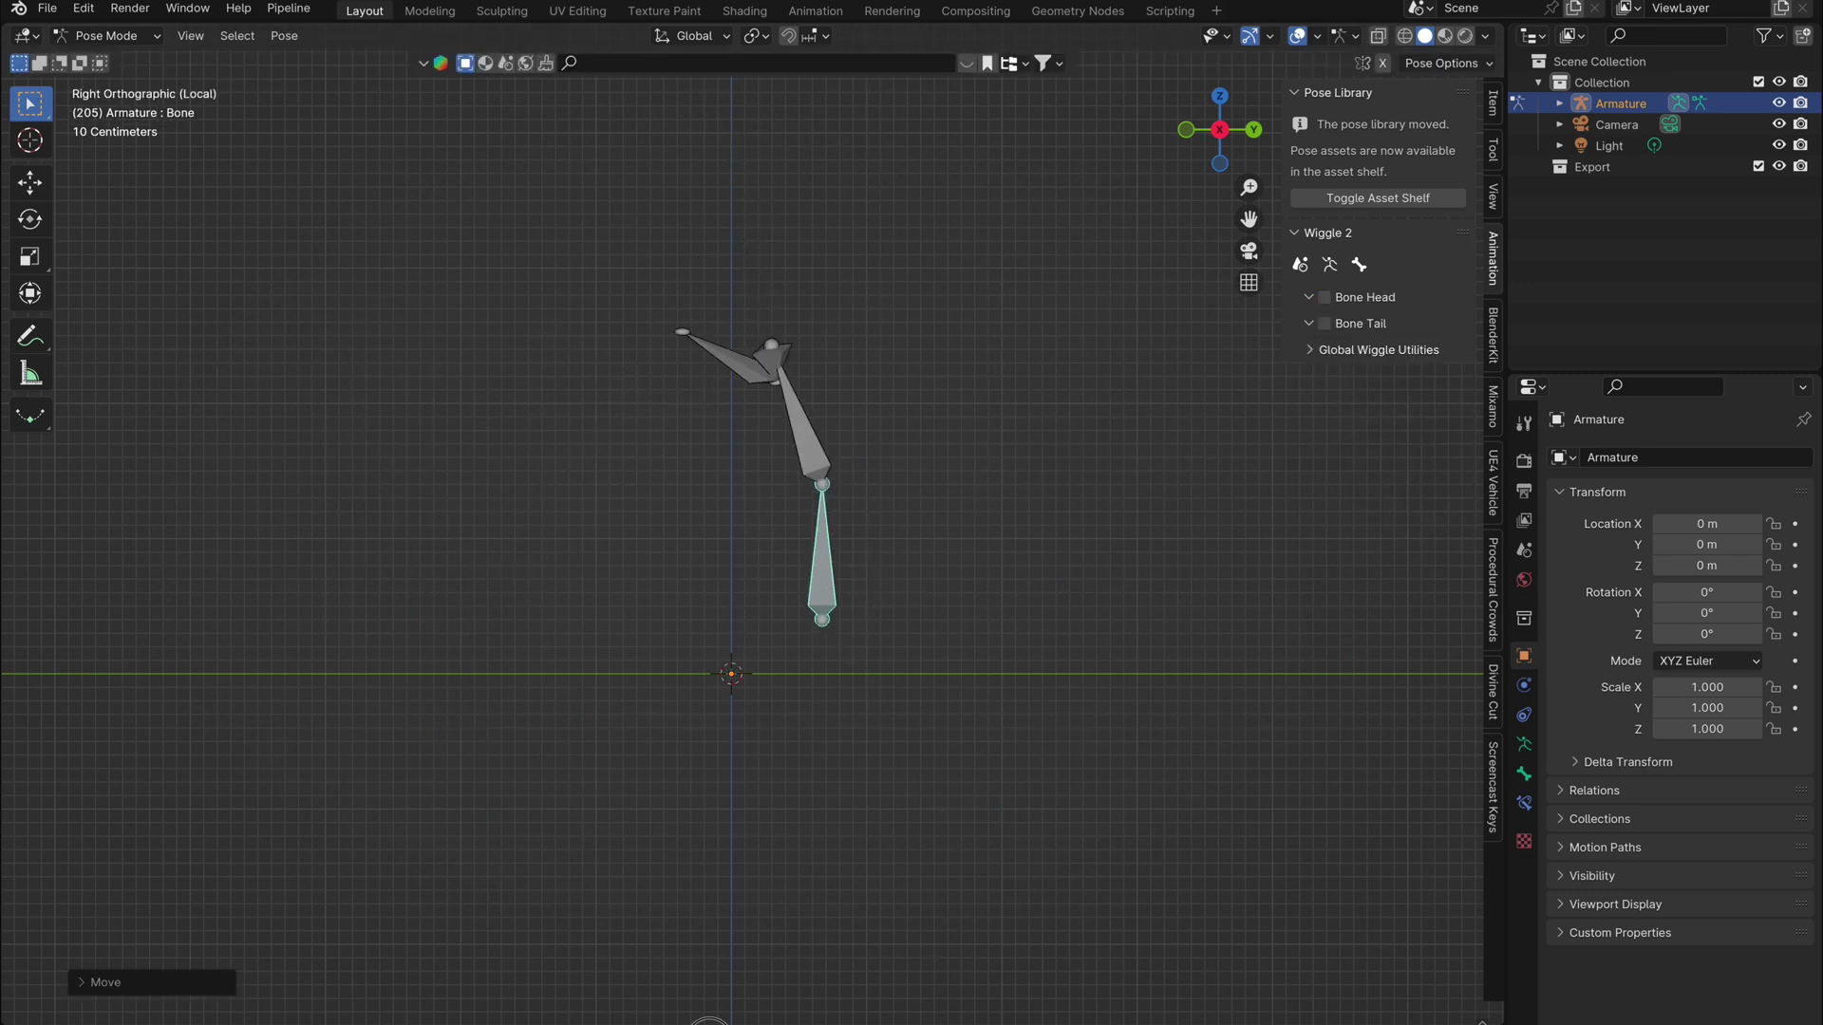
pyautogui.hotkey('ctrl', 'z')
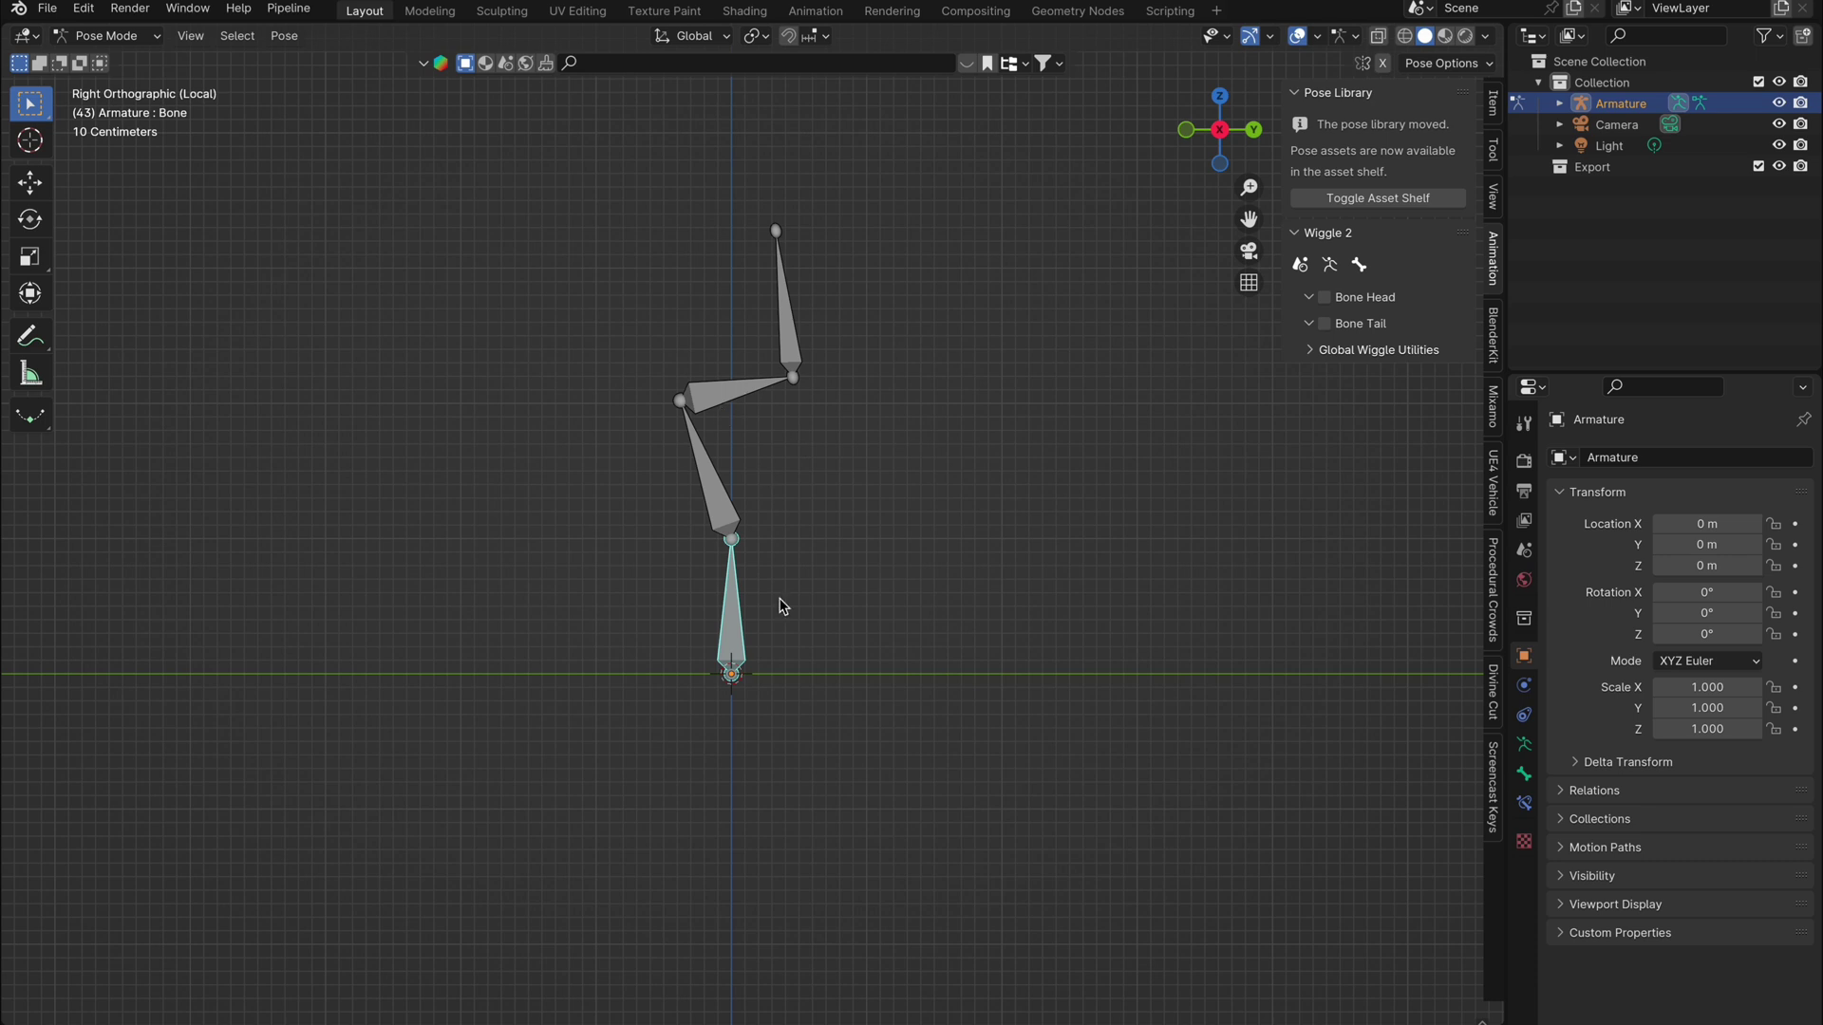
# Reset the Wiggle 2 physics for the armature and switch it to Edit Mode
pyautogui.click(1314, 351)
pyautogui.click(1381, 423)
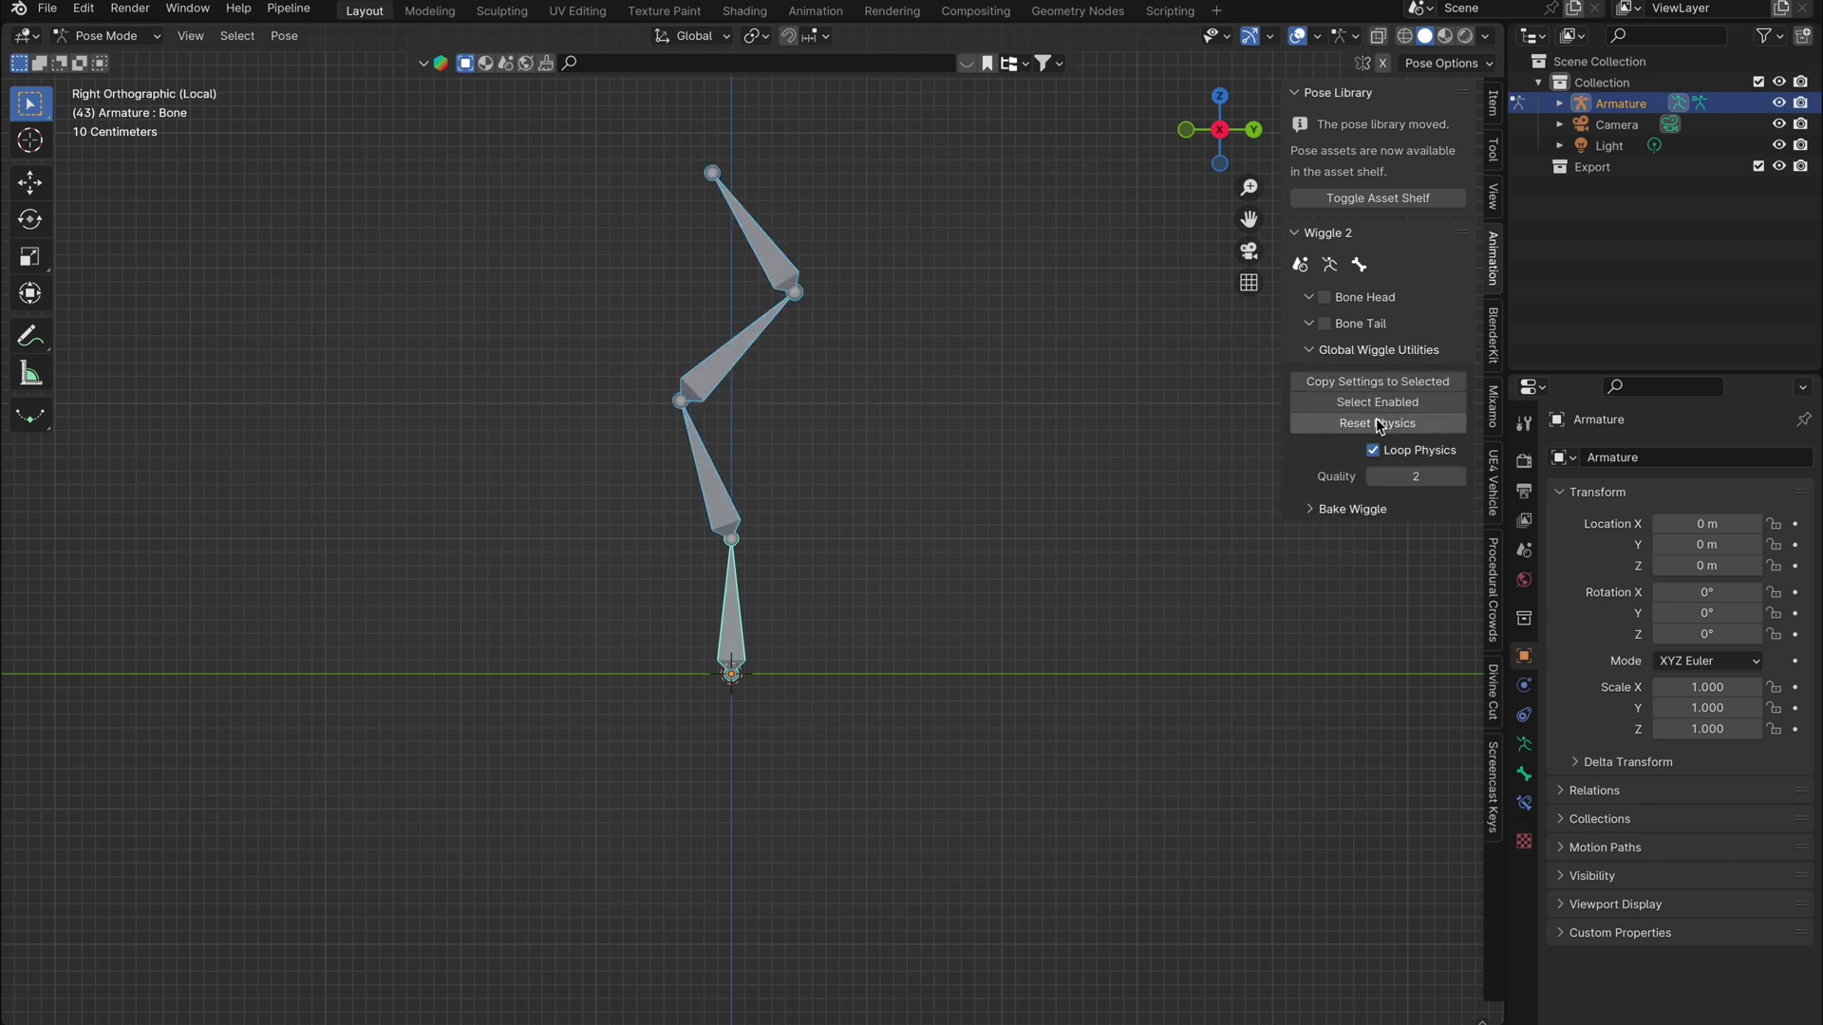
pyautogui.press('Tab')
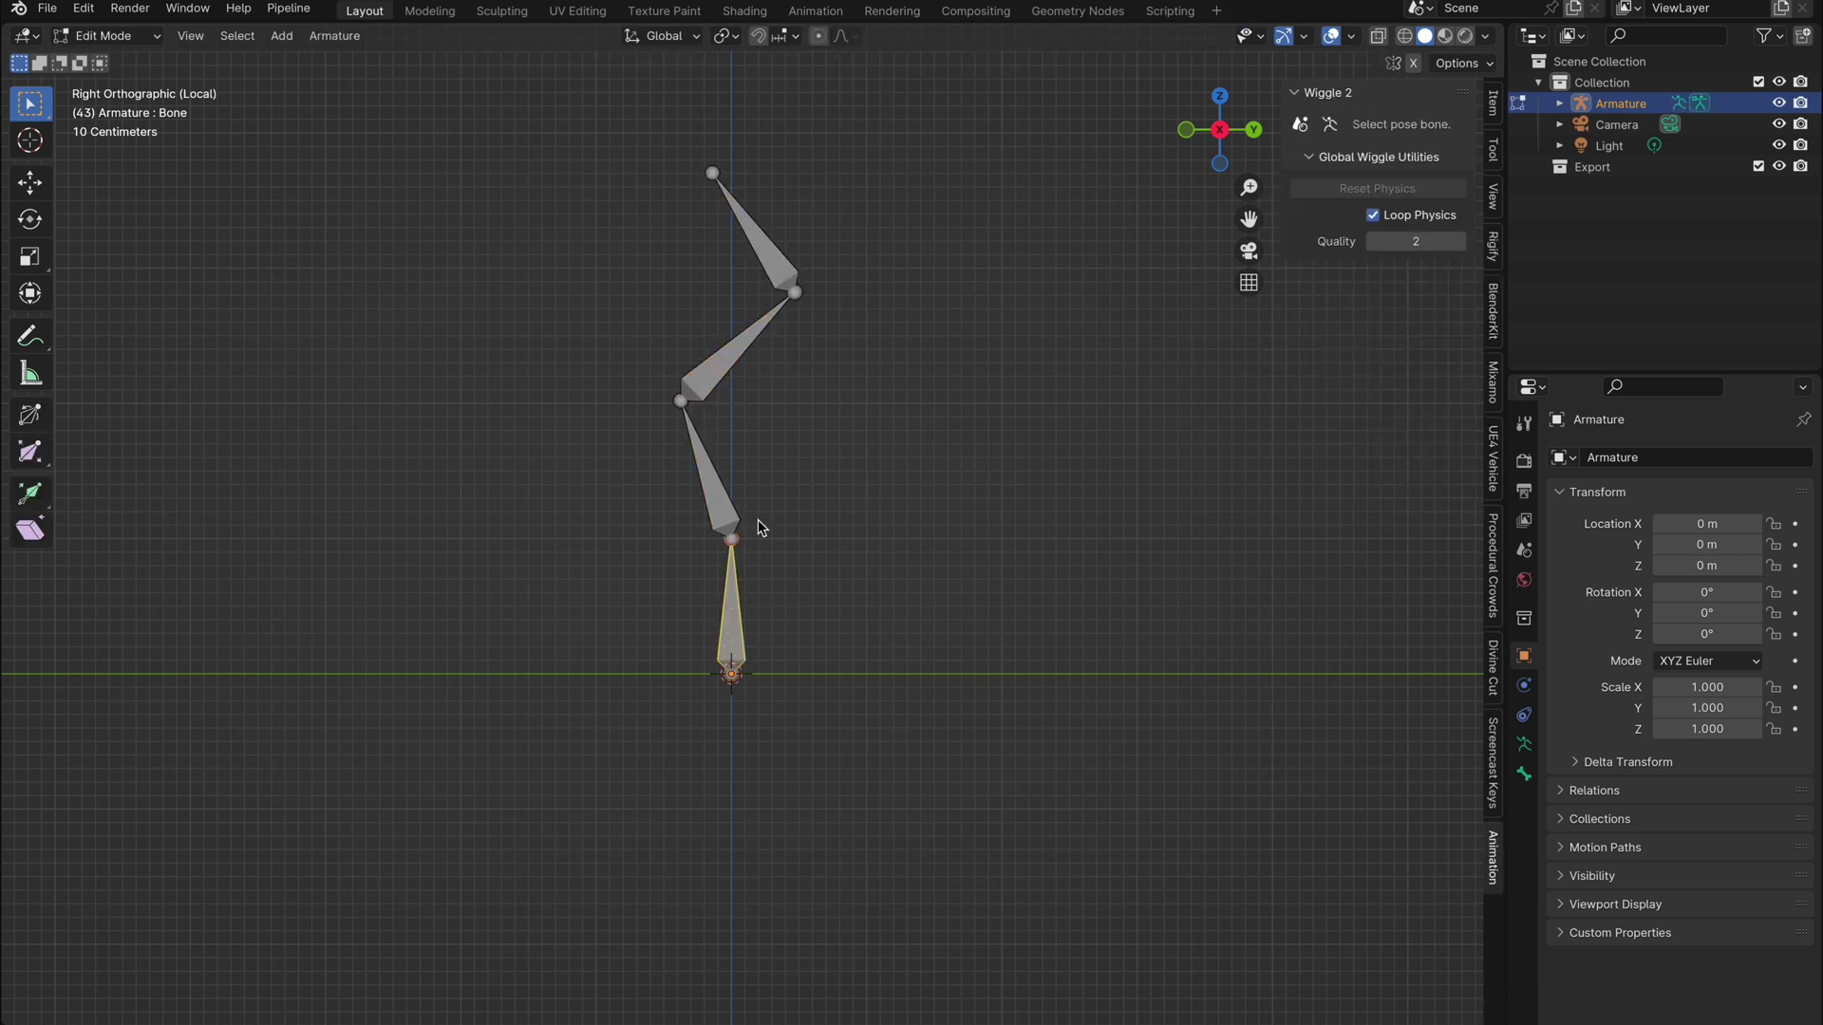
# Switch the armature to Object Mode and select it
pyautogui.press('Tab')
pyautogui.click(152, 37)
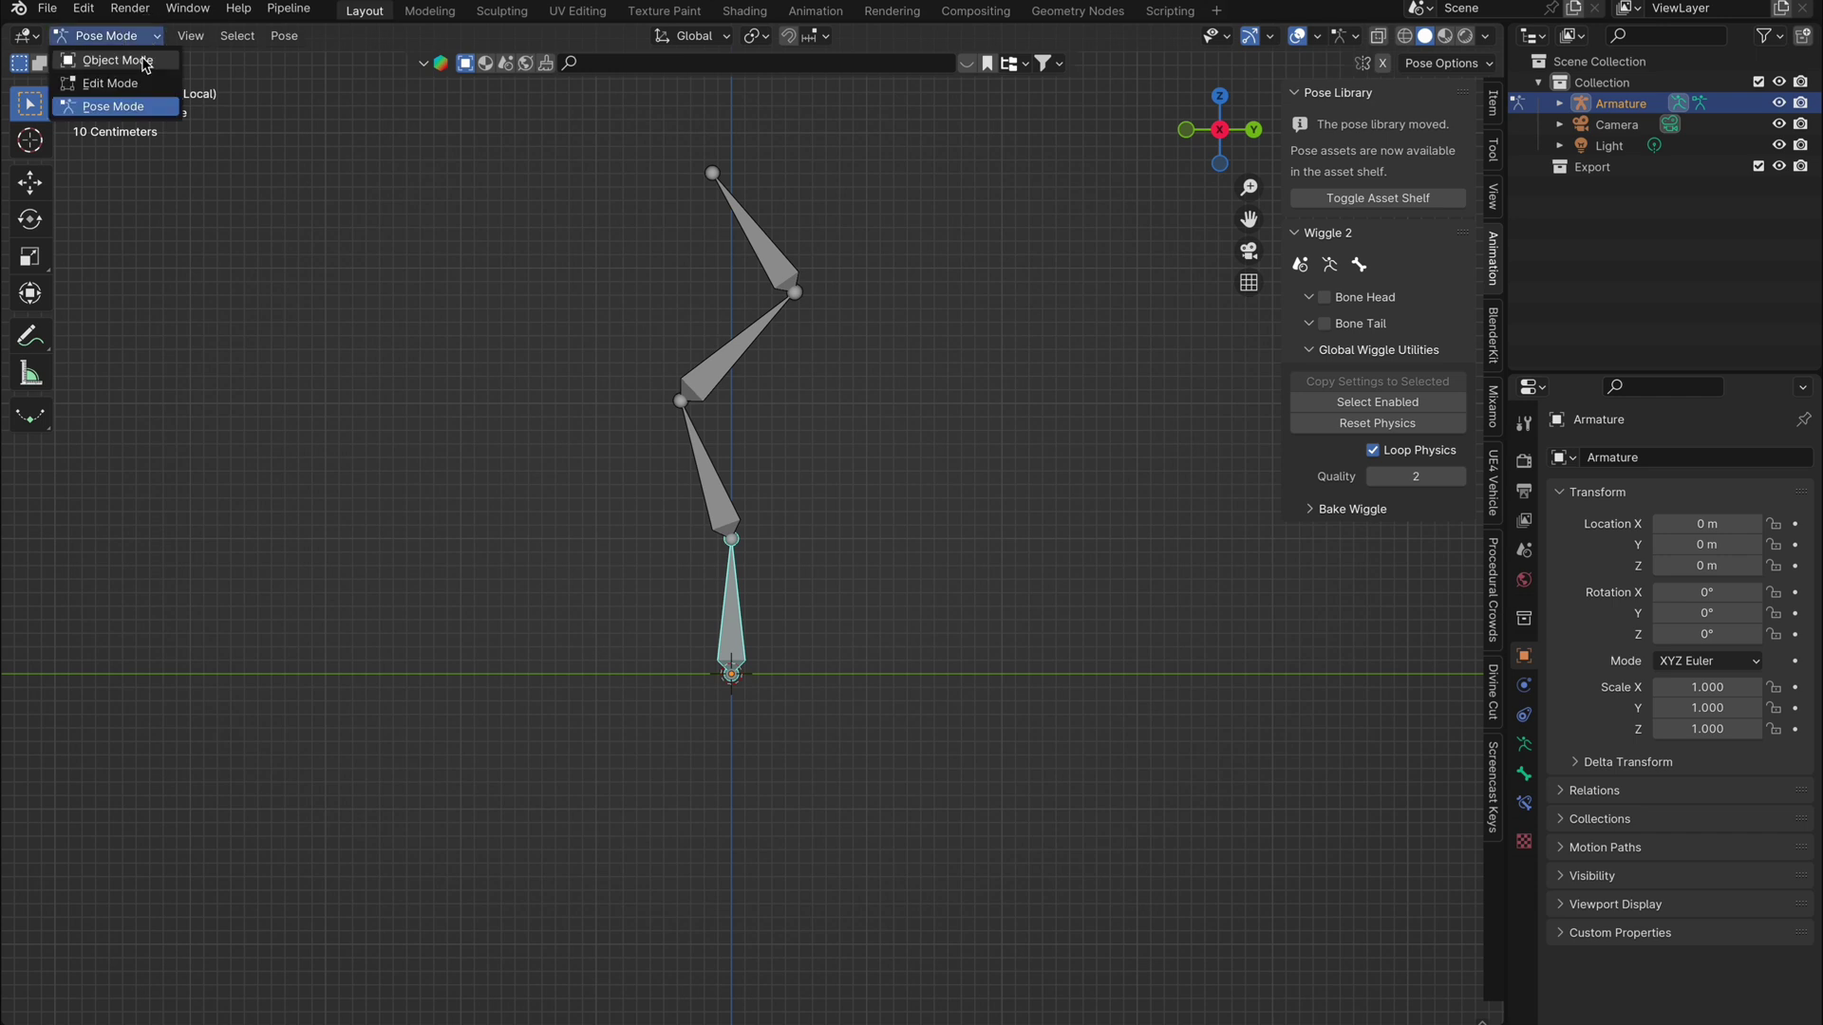
pyautogui.click(81, 57)
pyautogui.click(729, 397)
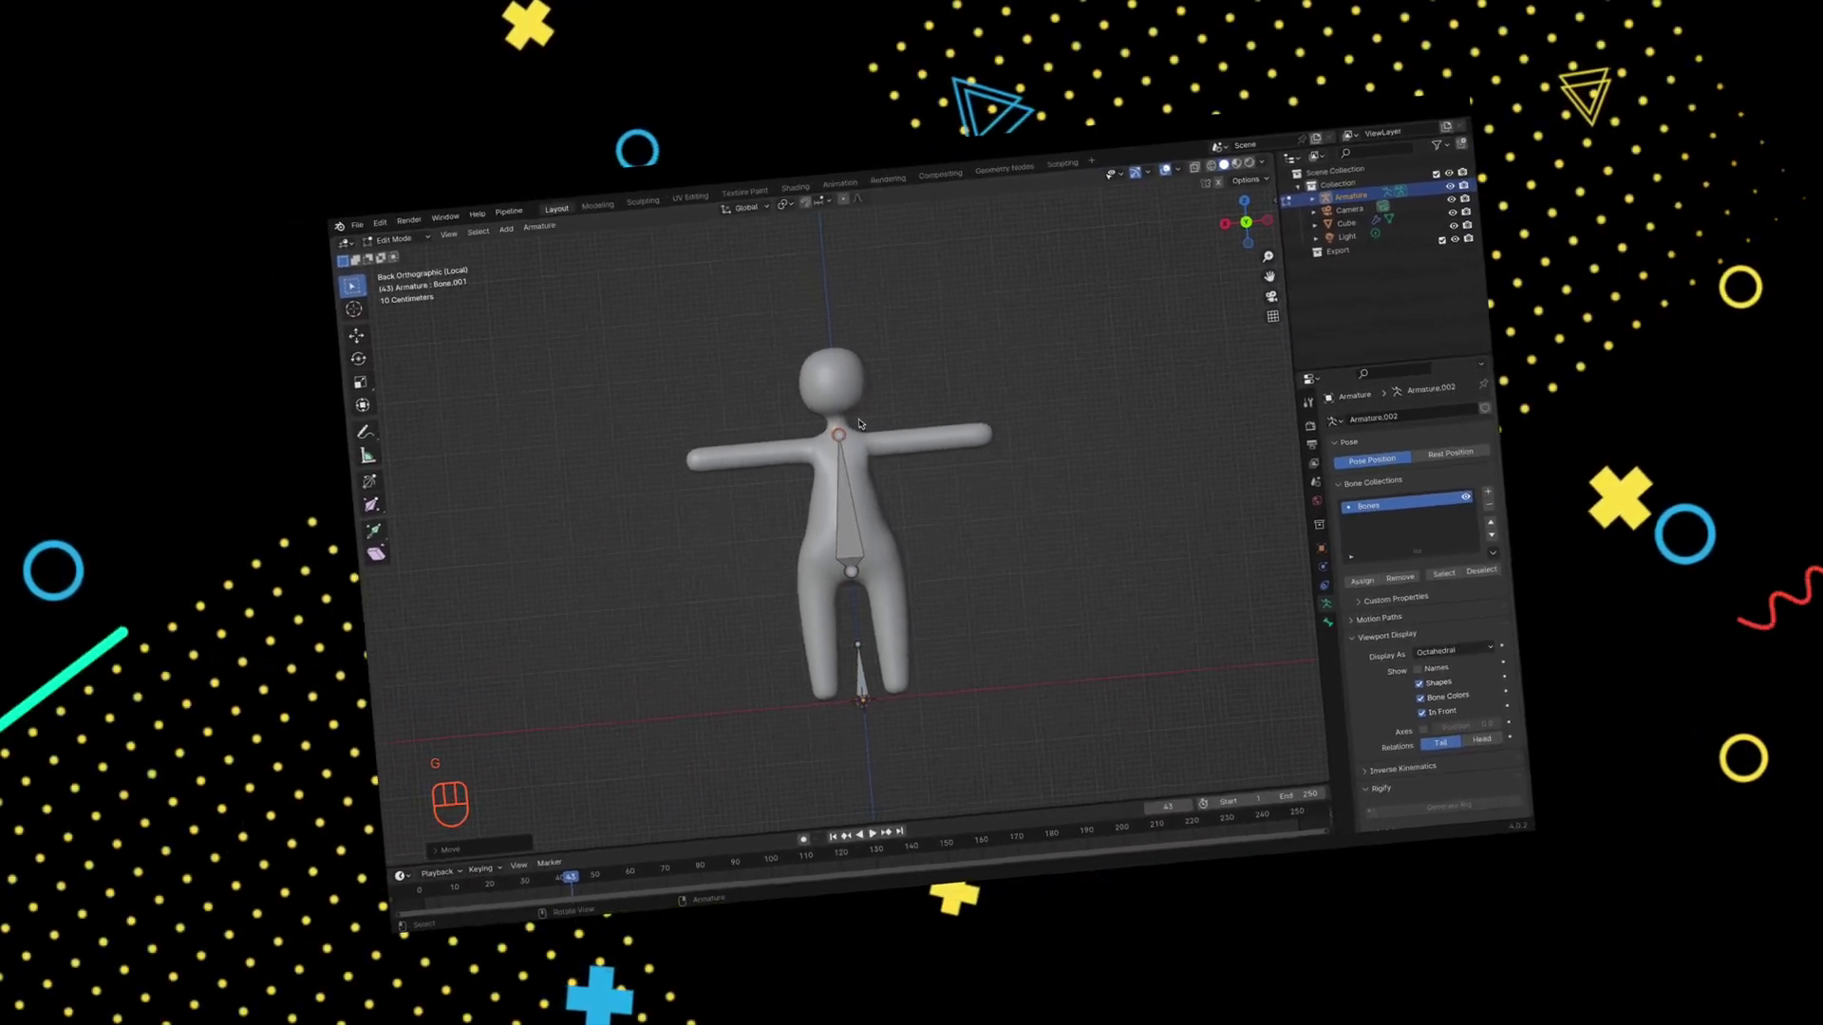
# Extrude two bones upward along Z from the character's spine bone, through the neck and head
pyautogui.press('e')
pyautogui.press('z')
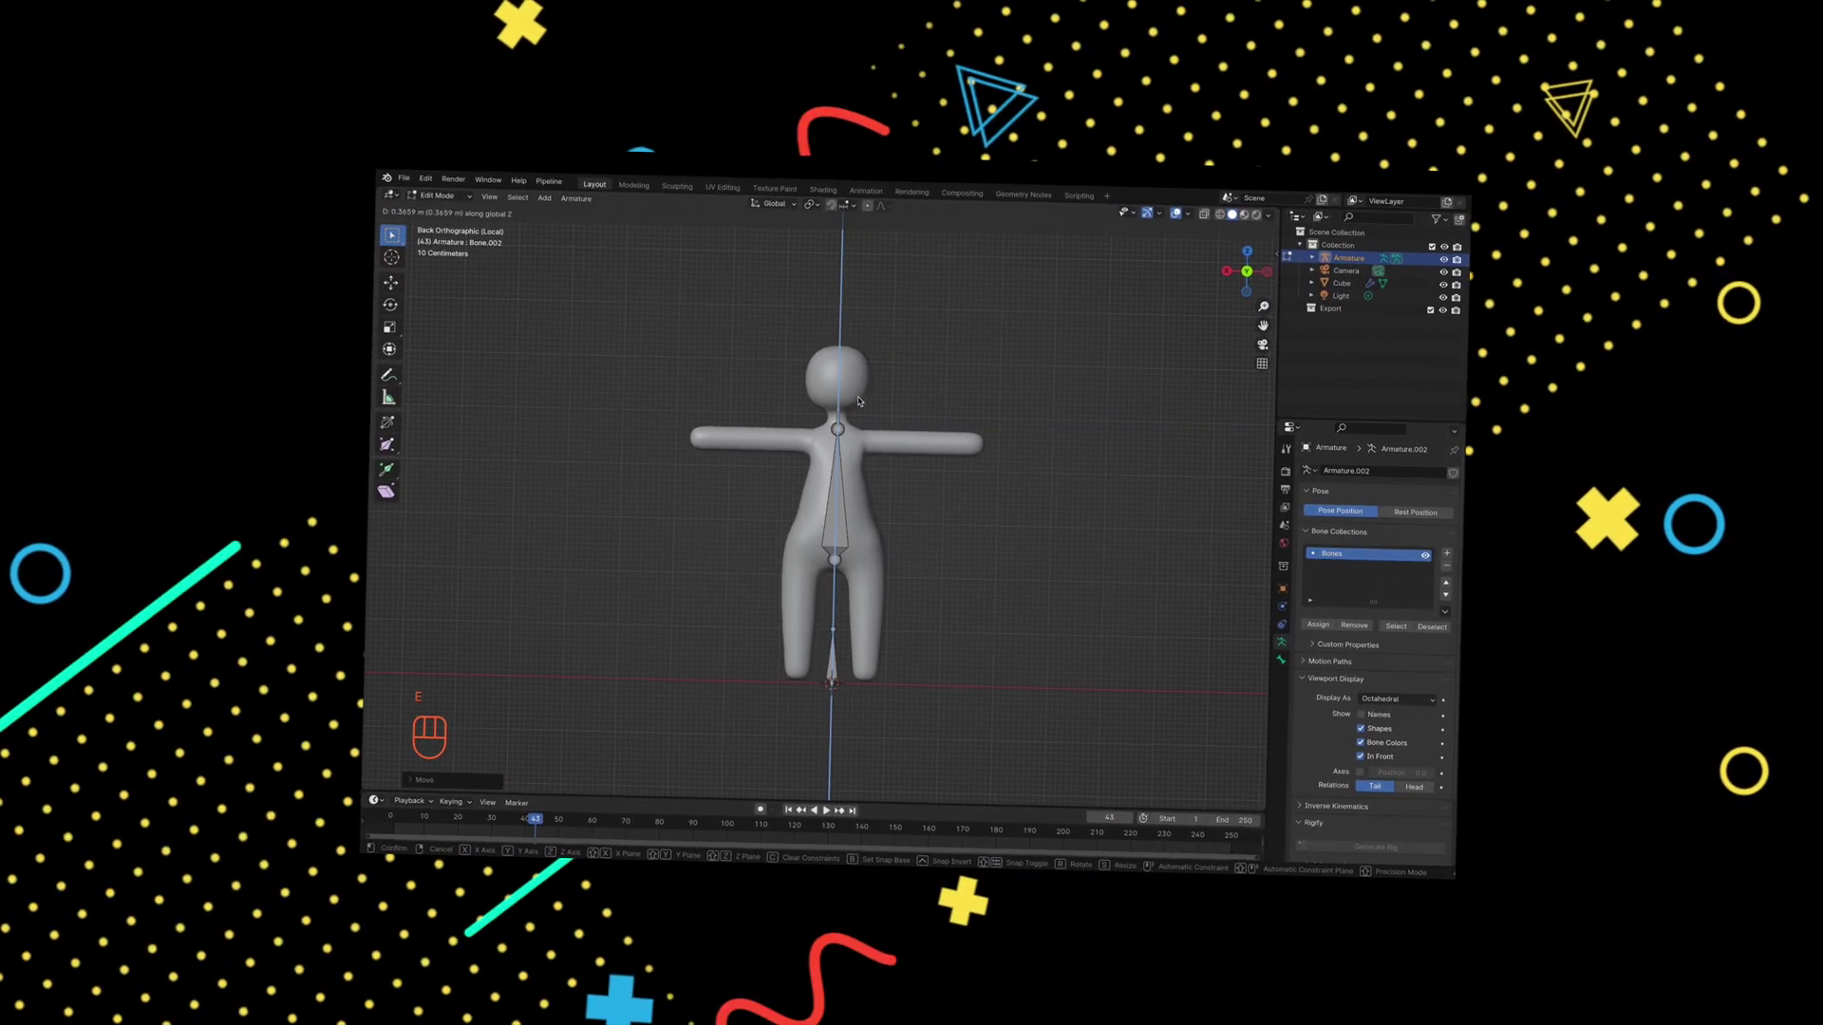
pyautogui.click(856, 410)
pyautogui.press('e')
pyautogui.press('z')
pyautogui.click(851, 339)
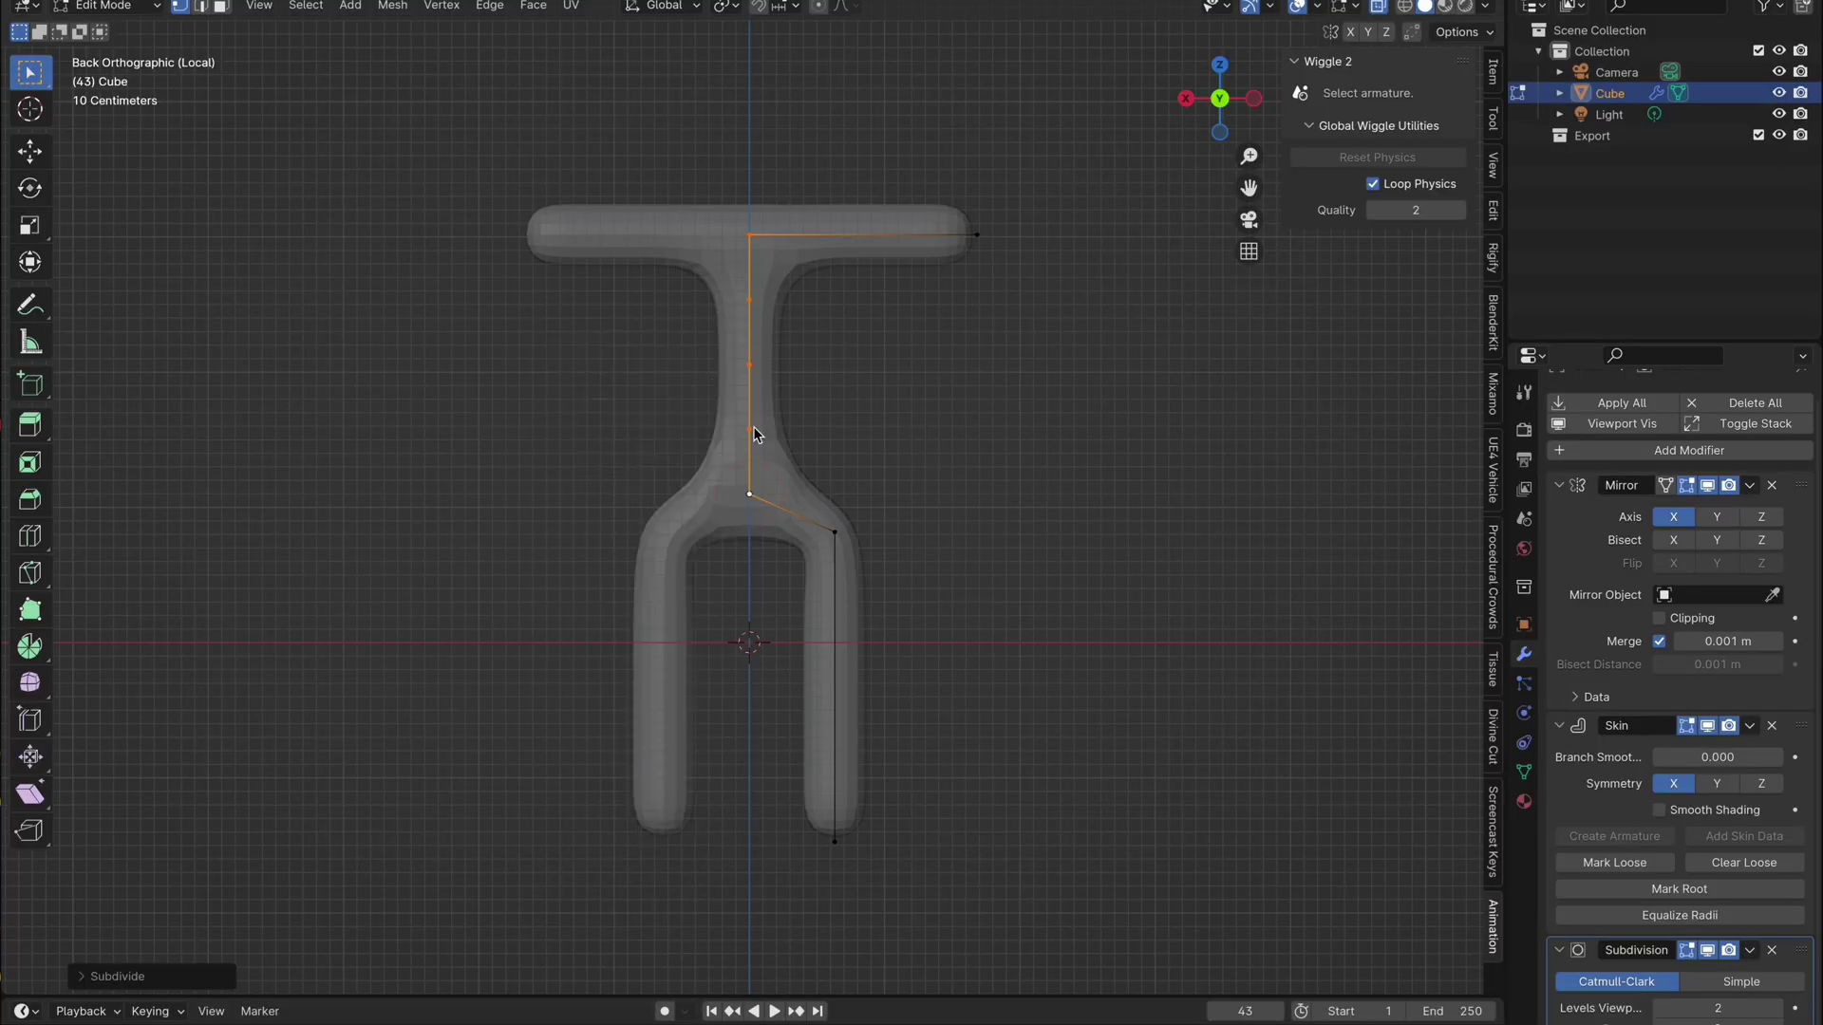
# Thicken the skin around the character's pelvis and hip vertices with Skin Resize
pyautogui.click(755, 429)
pyautogui.hotkey('ctrl', 'a')
pyautogui.click(956, 354)
pyautogui.click(834, 532)
pyautogui.hotkey('ctrl', 'a')
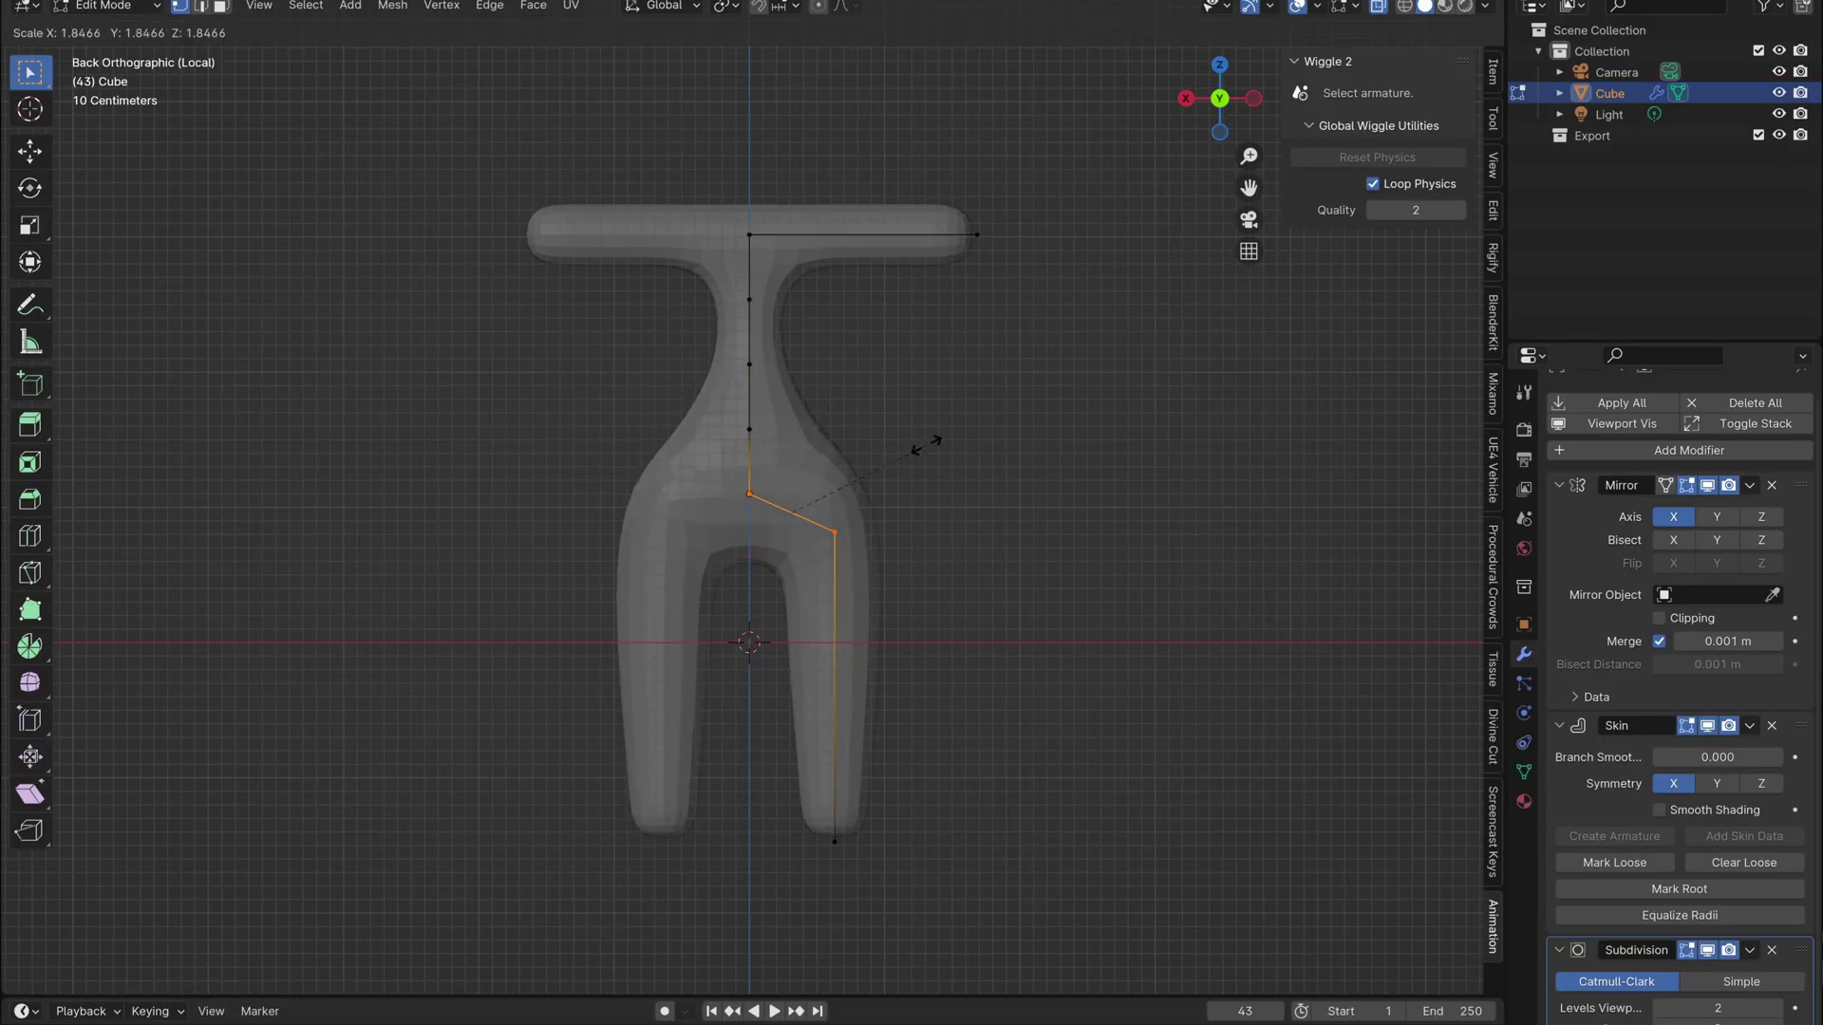
pyautogui.click(920, 451)
# Thicken the skin at the middle and lower torso vertices with Skin Resize, and select the arm's end vertex
pyautogui.click(749, 365)
pyautogui.moveTo(718, 285); pyautogui.dragTo(805, 382)
pyautogui.hotkey('ctrl', 'a')
pyautogui.click(854, 363)
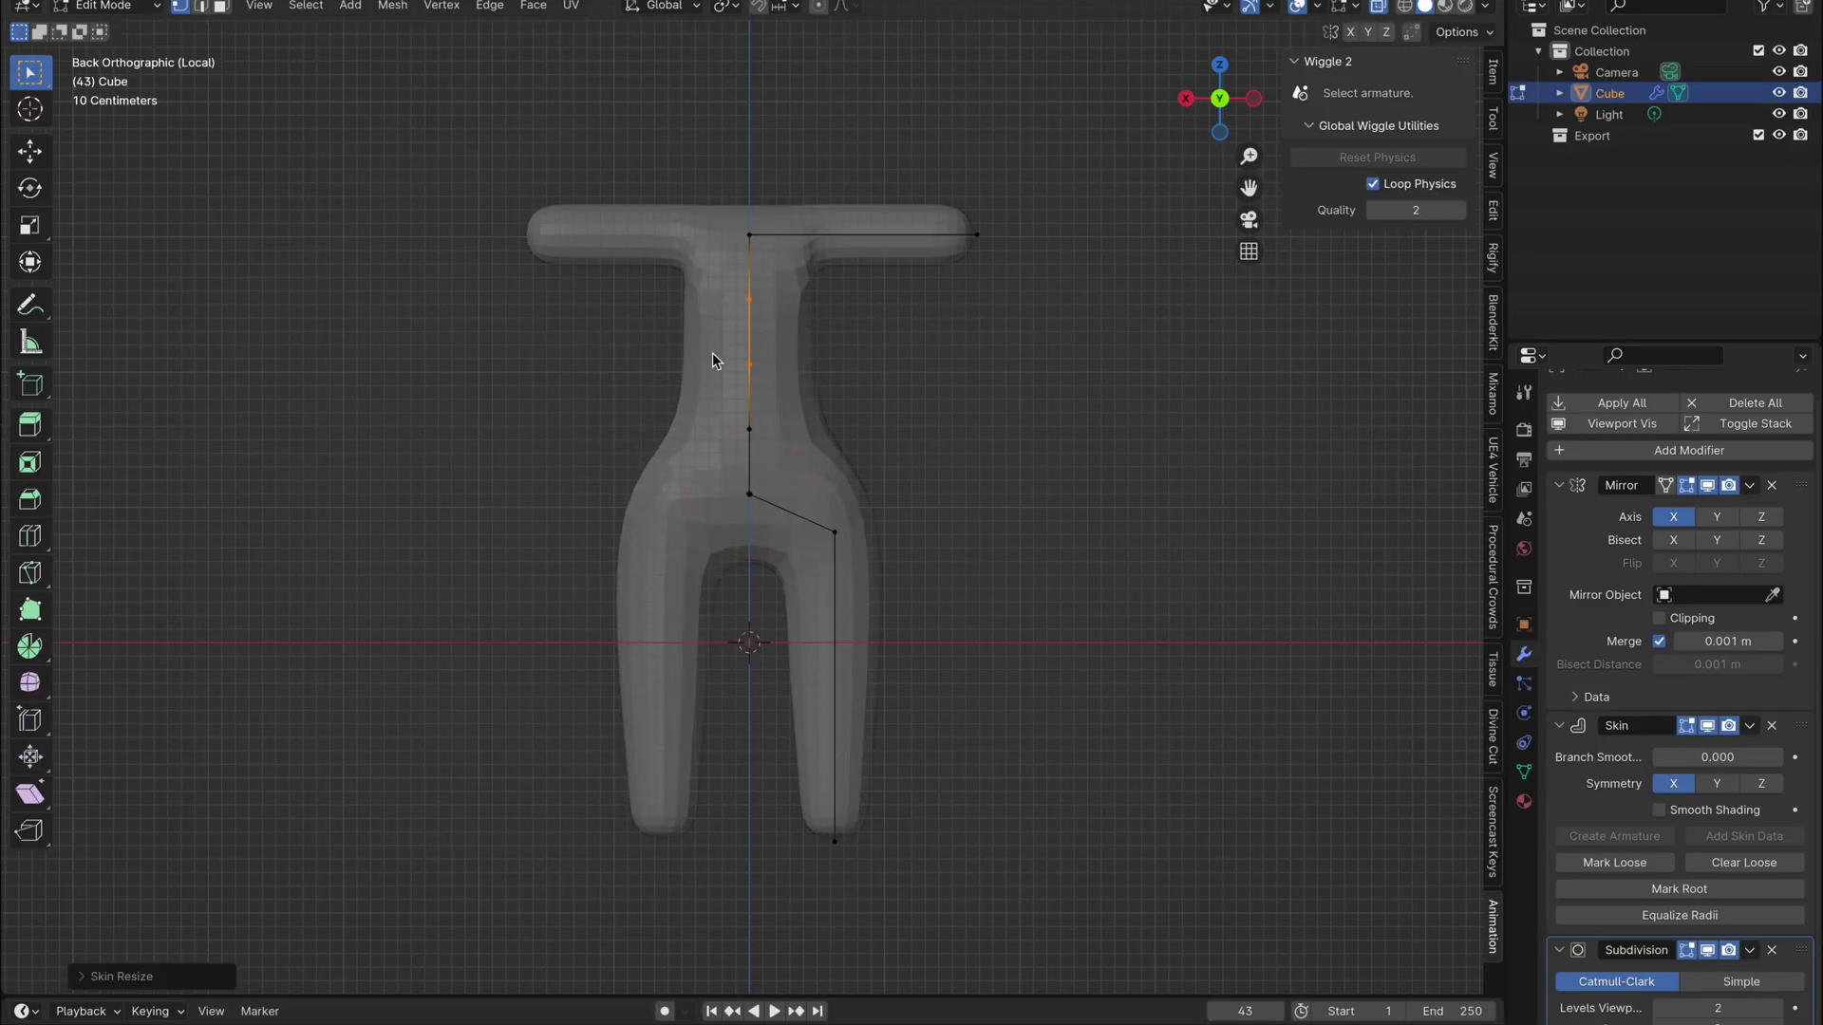
pyautogui.moveTo(710, 334); pyautogui.dragTo(805, 450)
pyautogui.hotkey('ctrl', 'a')
pyautogui.click(856, 390)
pyautogui.click(1494, 829)
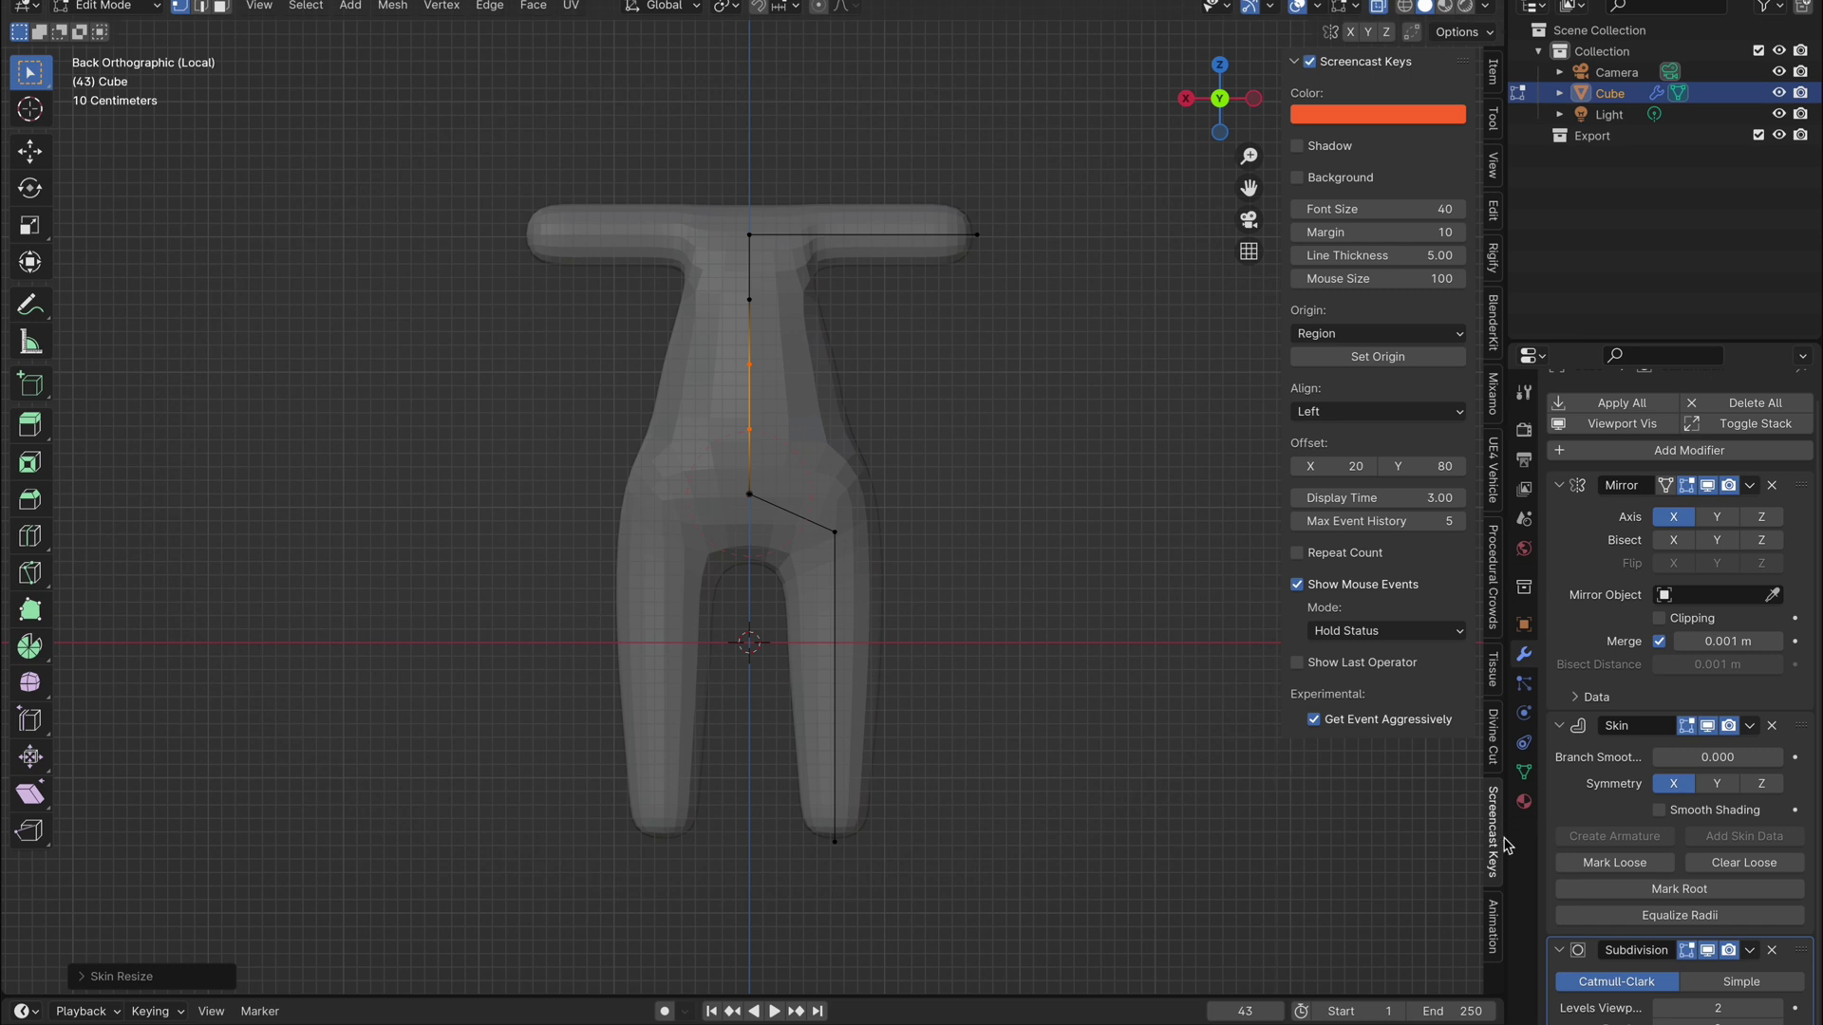
pyautogui.click(976, 235)
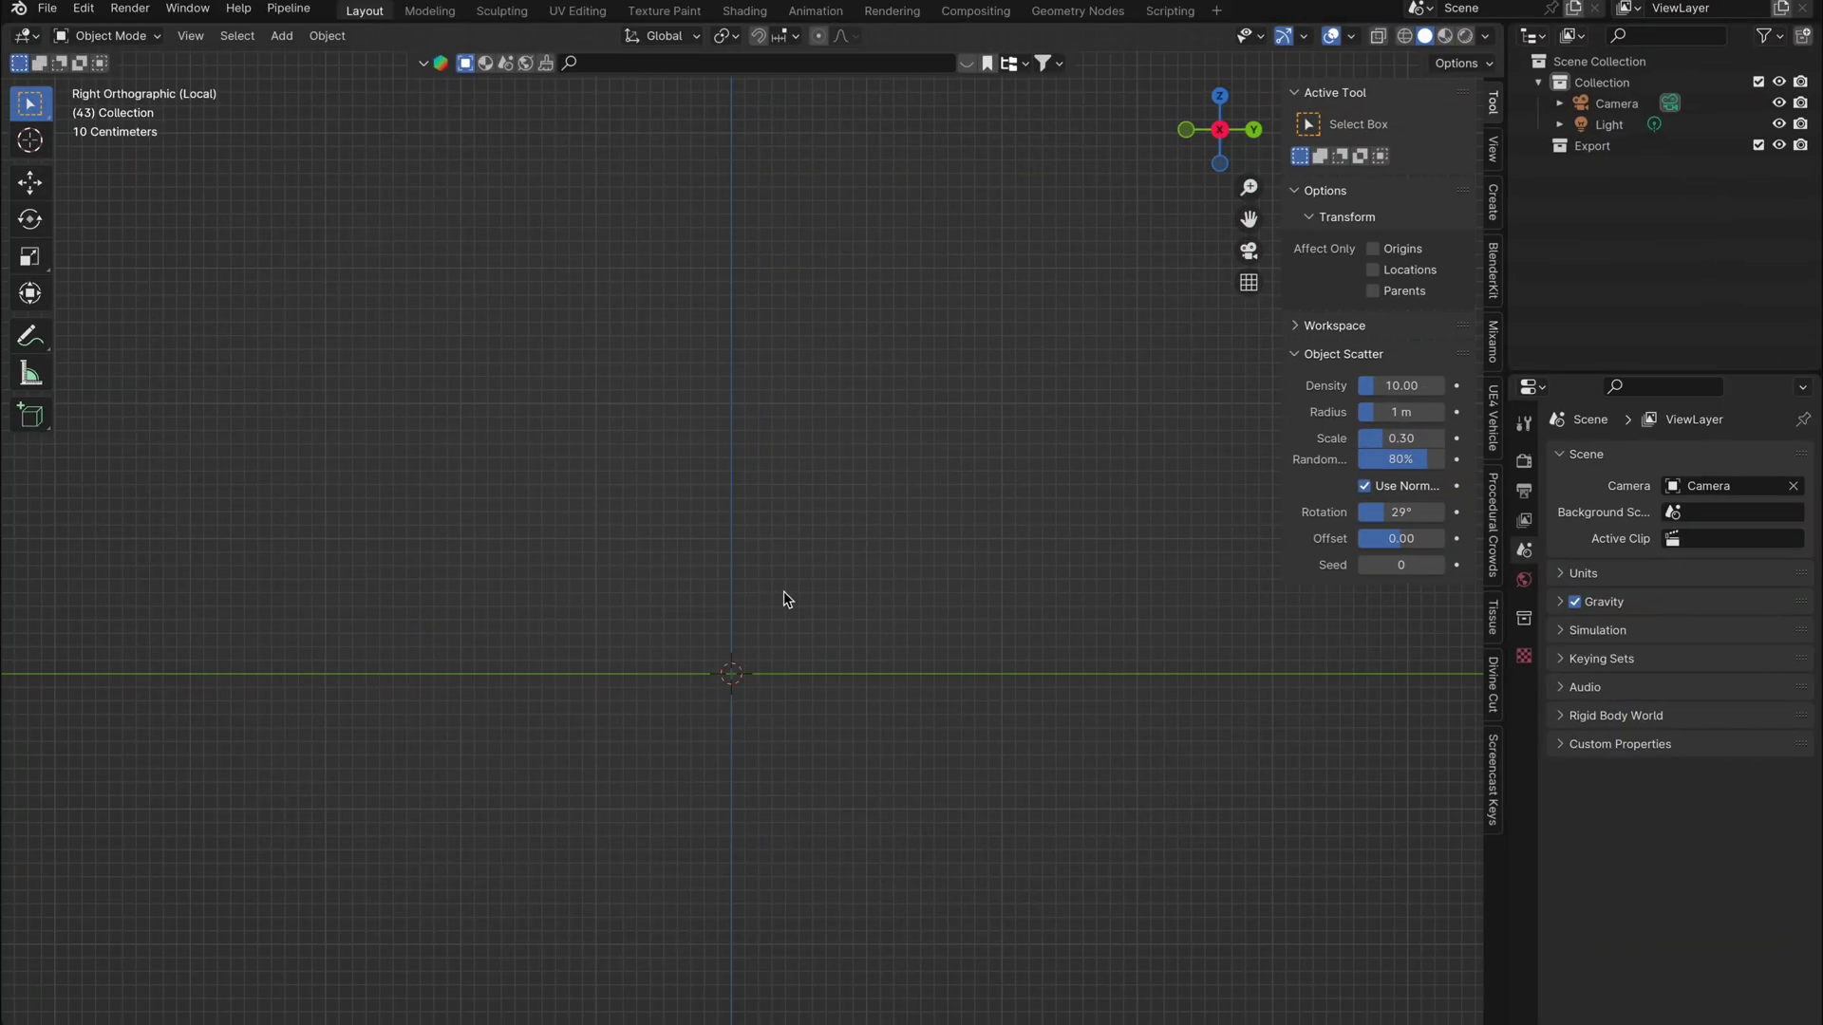
# Add a cube and merge all its vertices at center into a single vertex
pyautogui.hotkey('shift', 'a')
pyautogui.moveTo(733, 435)
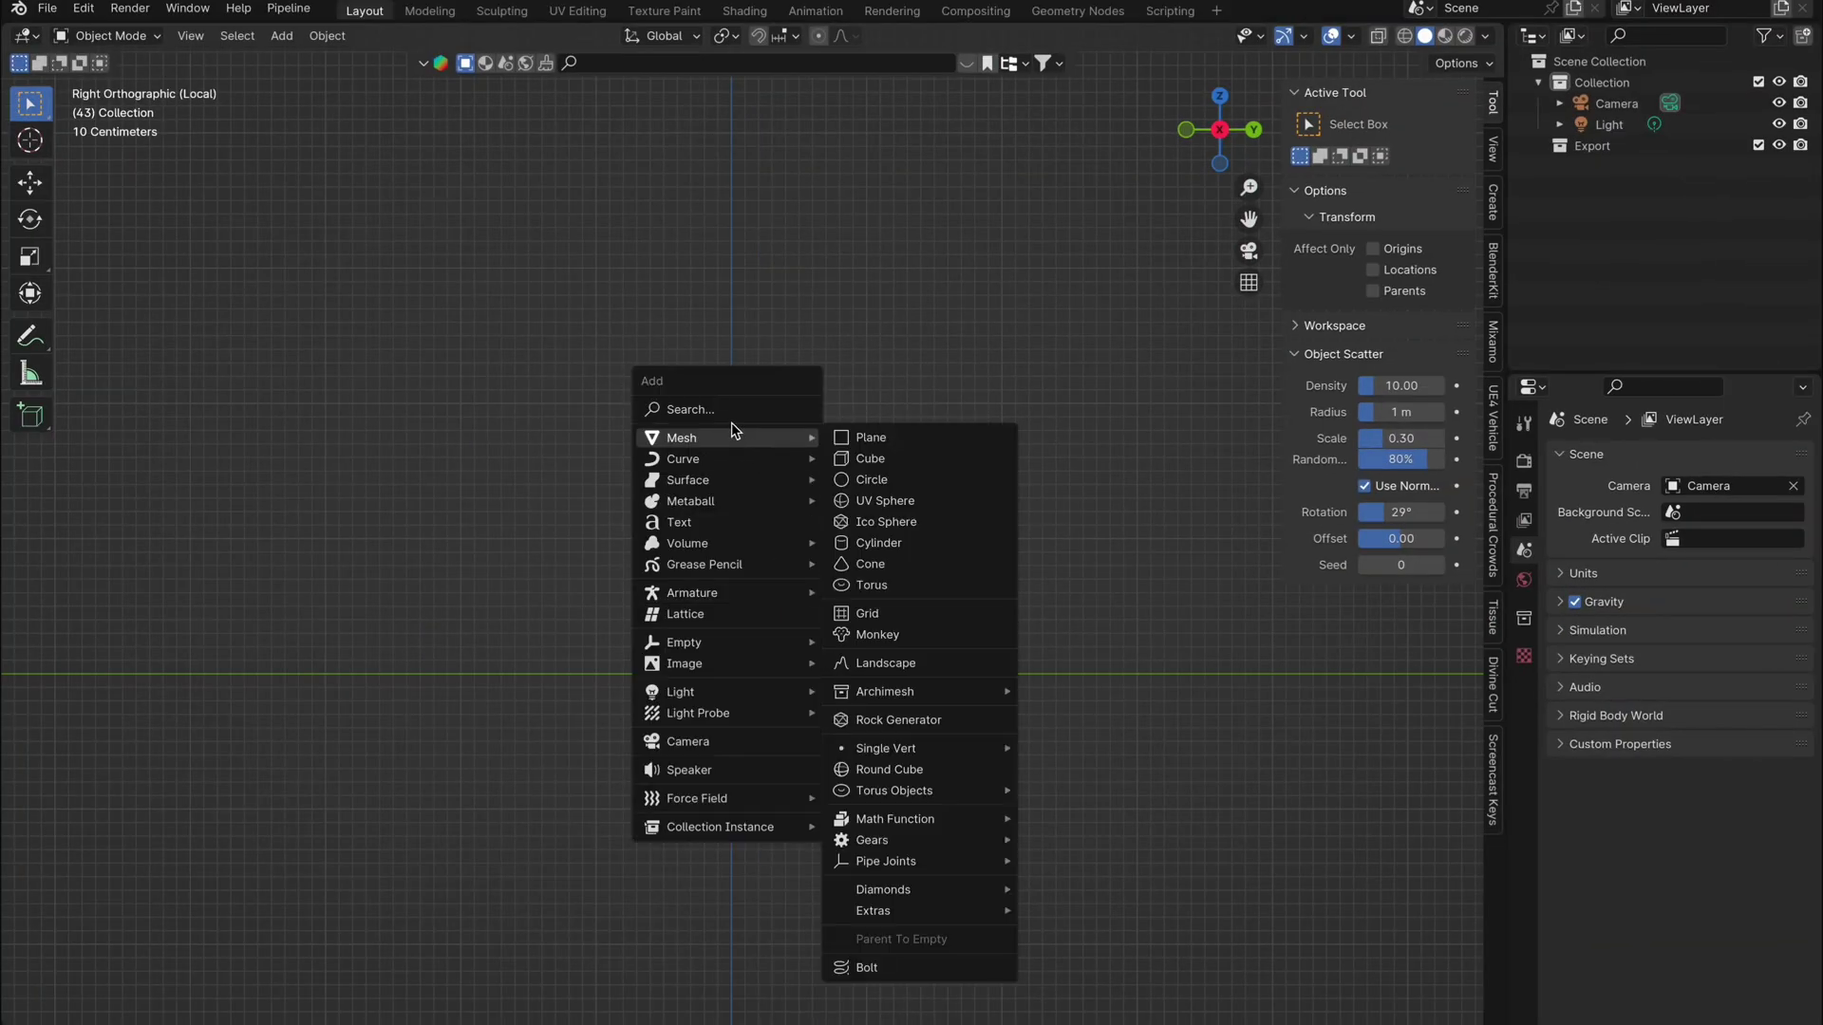
pyautogui.click(886, 460)
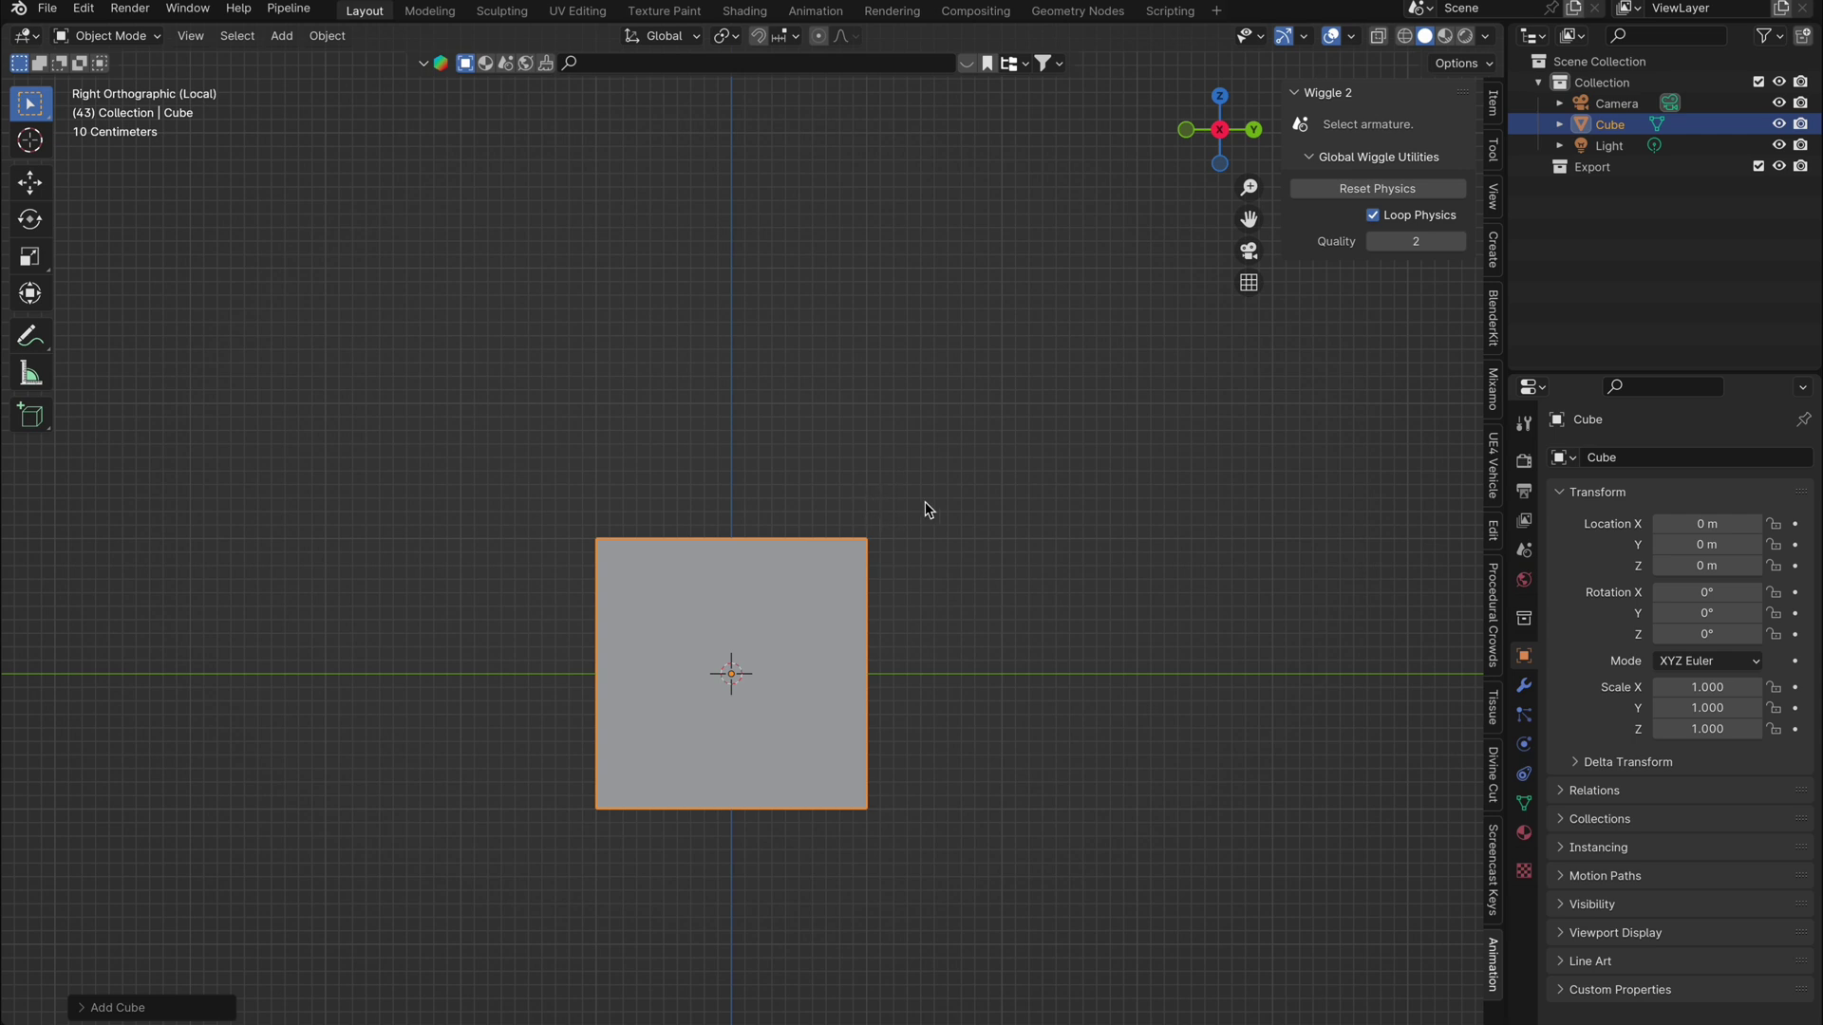
pyautogui.press('Tab')
pyautogui.press('m')
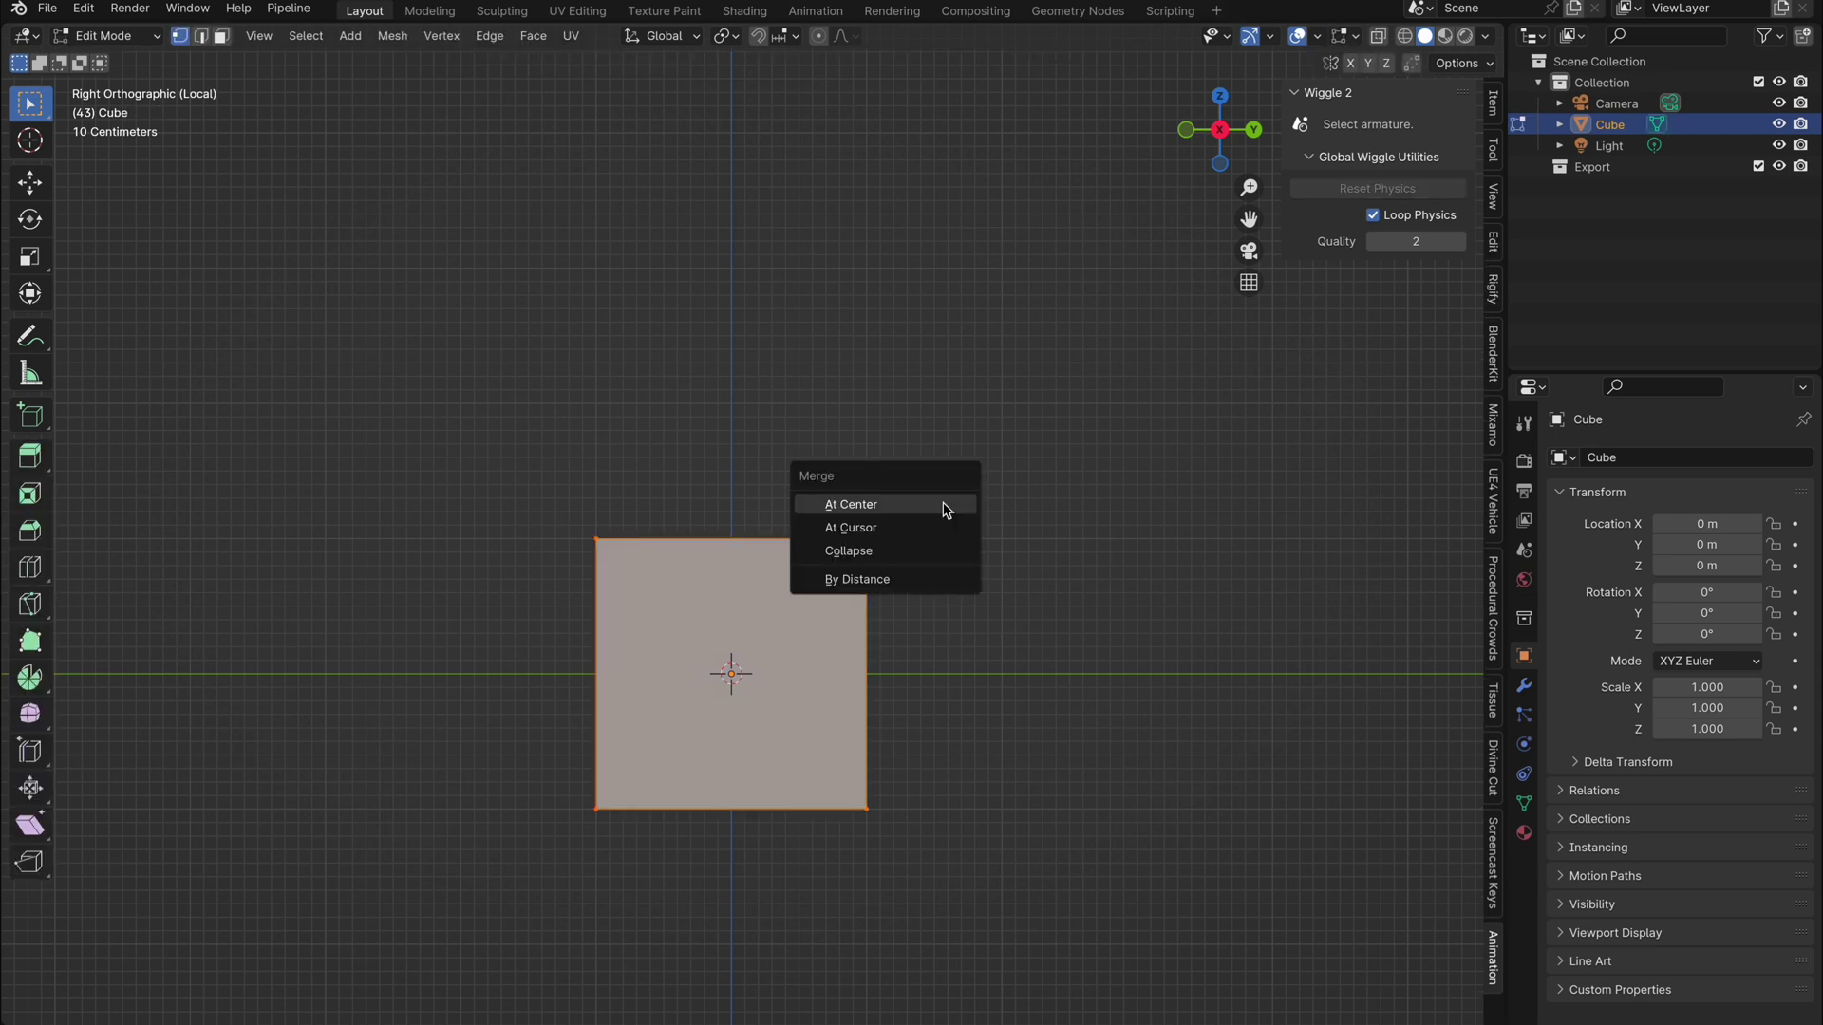
pyautogui.click(945, 508)
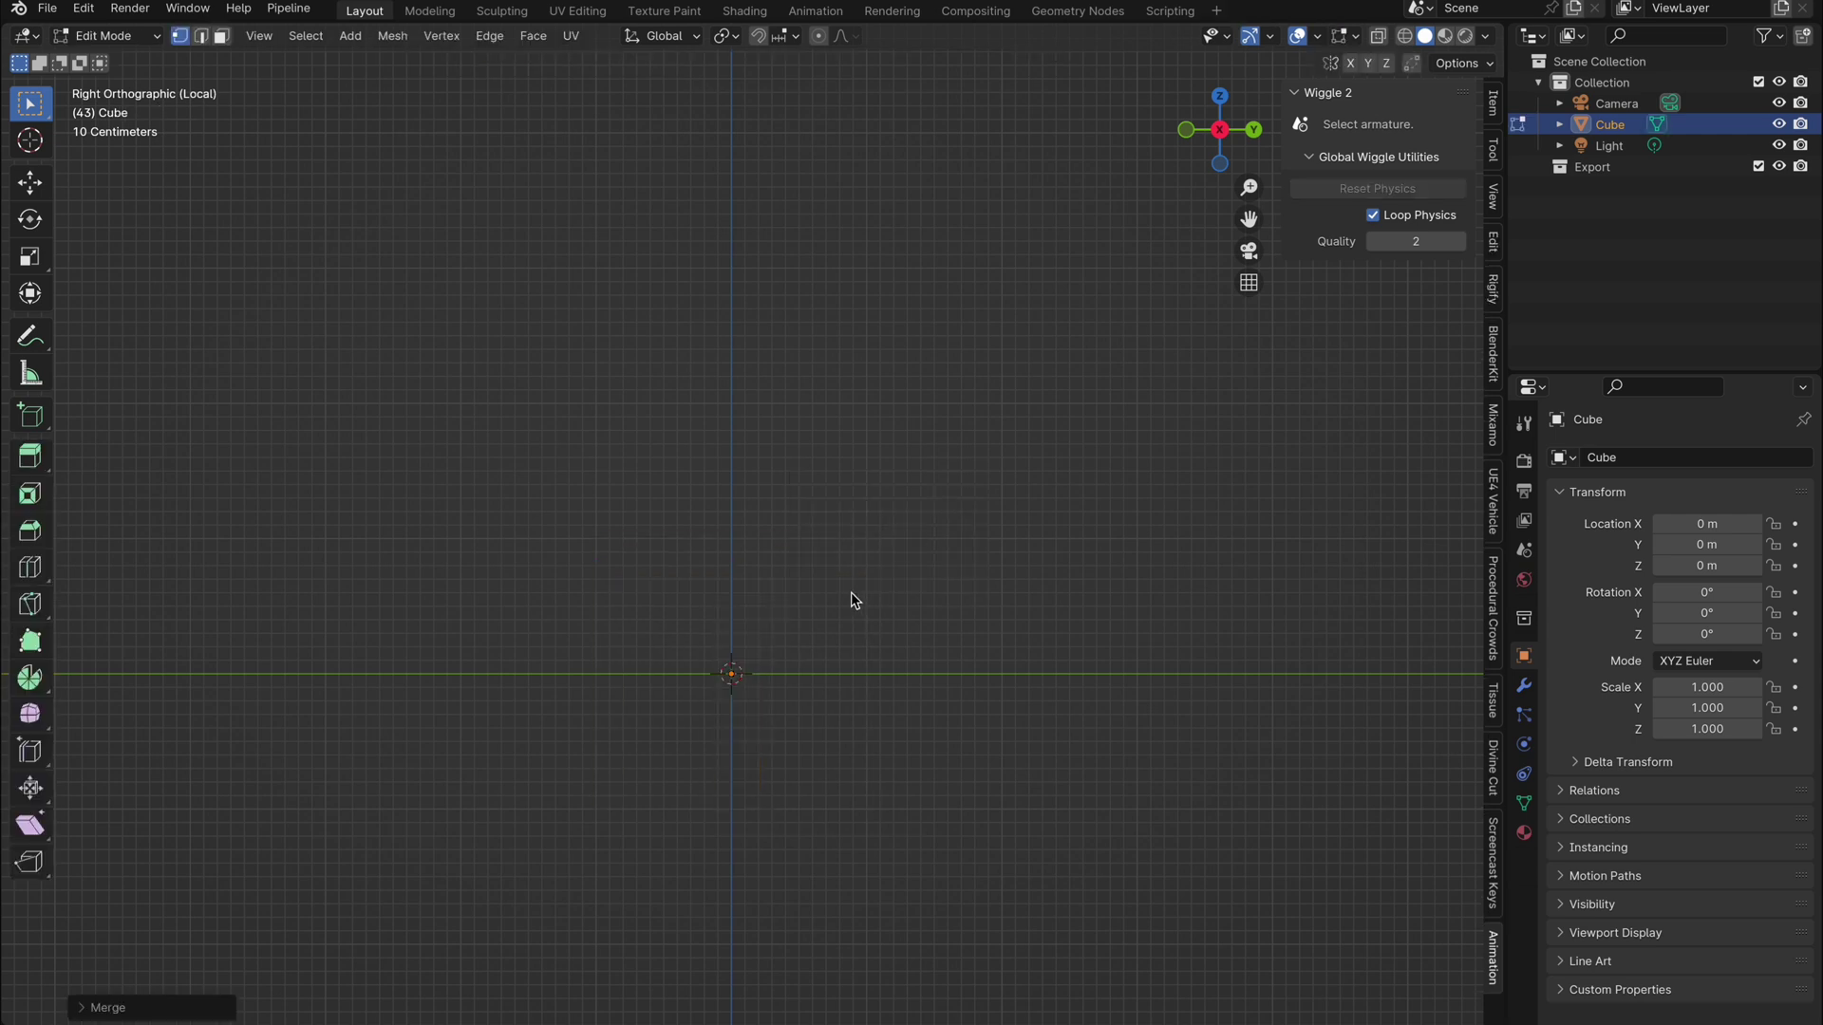
# Move the single-vertex cube object up along the Z axis, above the world origin
pyautogui.press('Tab')
pyautogui.press('g')
pyautogui.press('z')
pyautogui.click(831, 529)
pyautogui.press('Tab')
pyautogui.press('Tab')
pyautogui.press('g')
pyautogui.press('z')
pyautogui.click(809, 510)
pyautogui.press('Tab')
pyautogui.press('Tab')
# Add a Mirror modifier and a Skin modifier to the cube object
pyautogui.click(1524, 685)
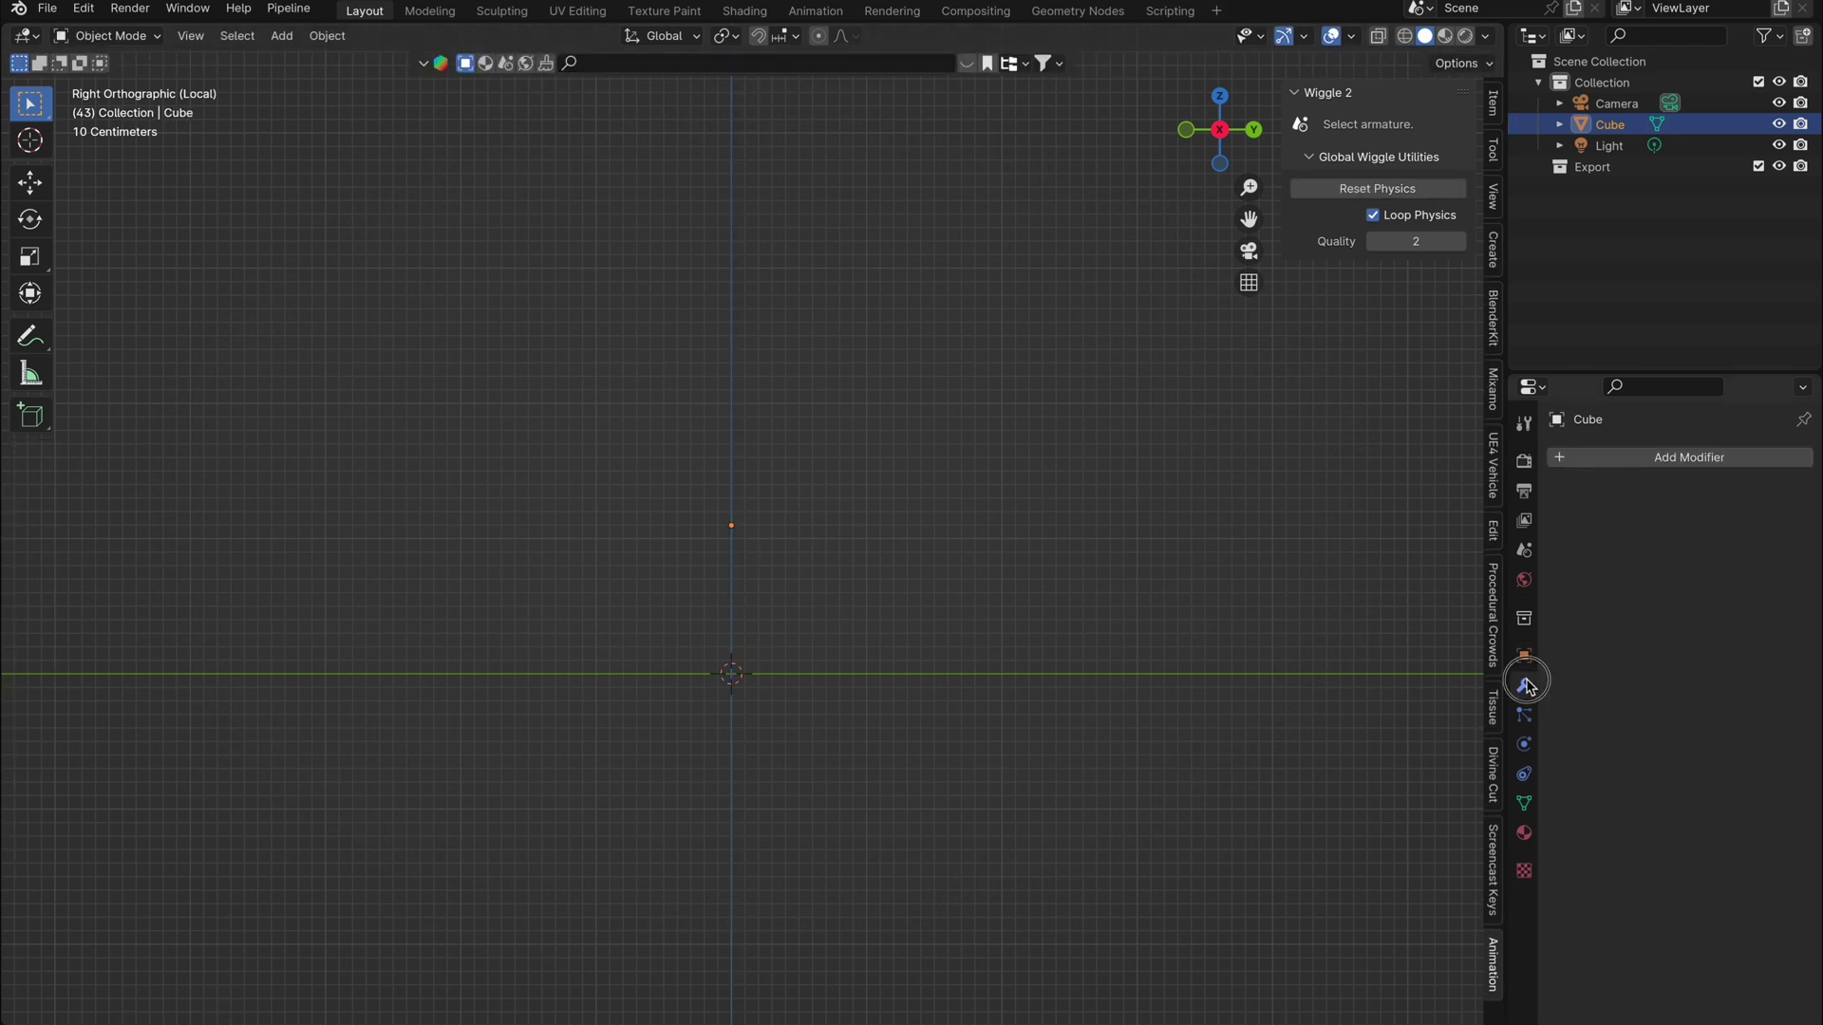
pyautogui.click(1673, 458)
pyautogui.moveTo(1671, 455)
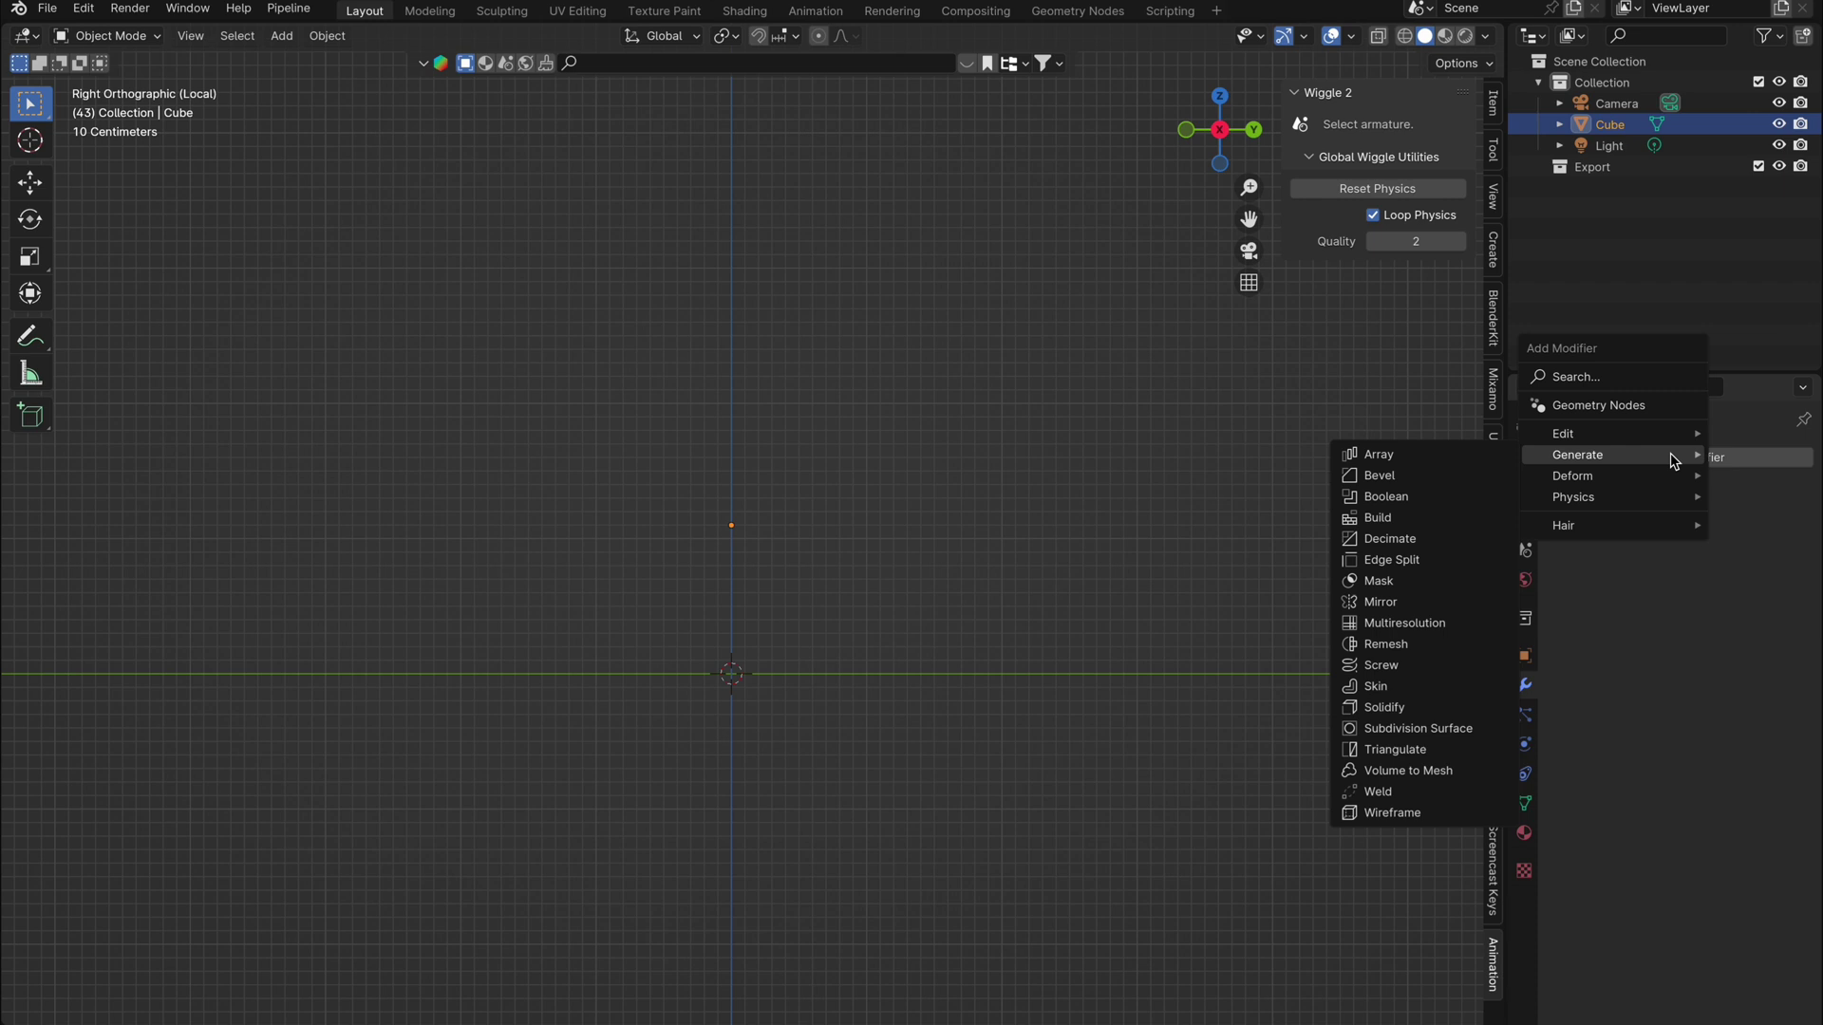
pyautogui.click(1431, 604)
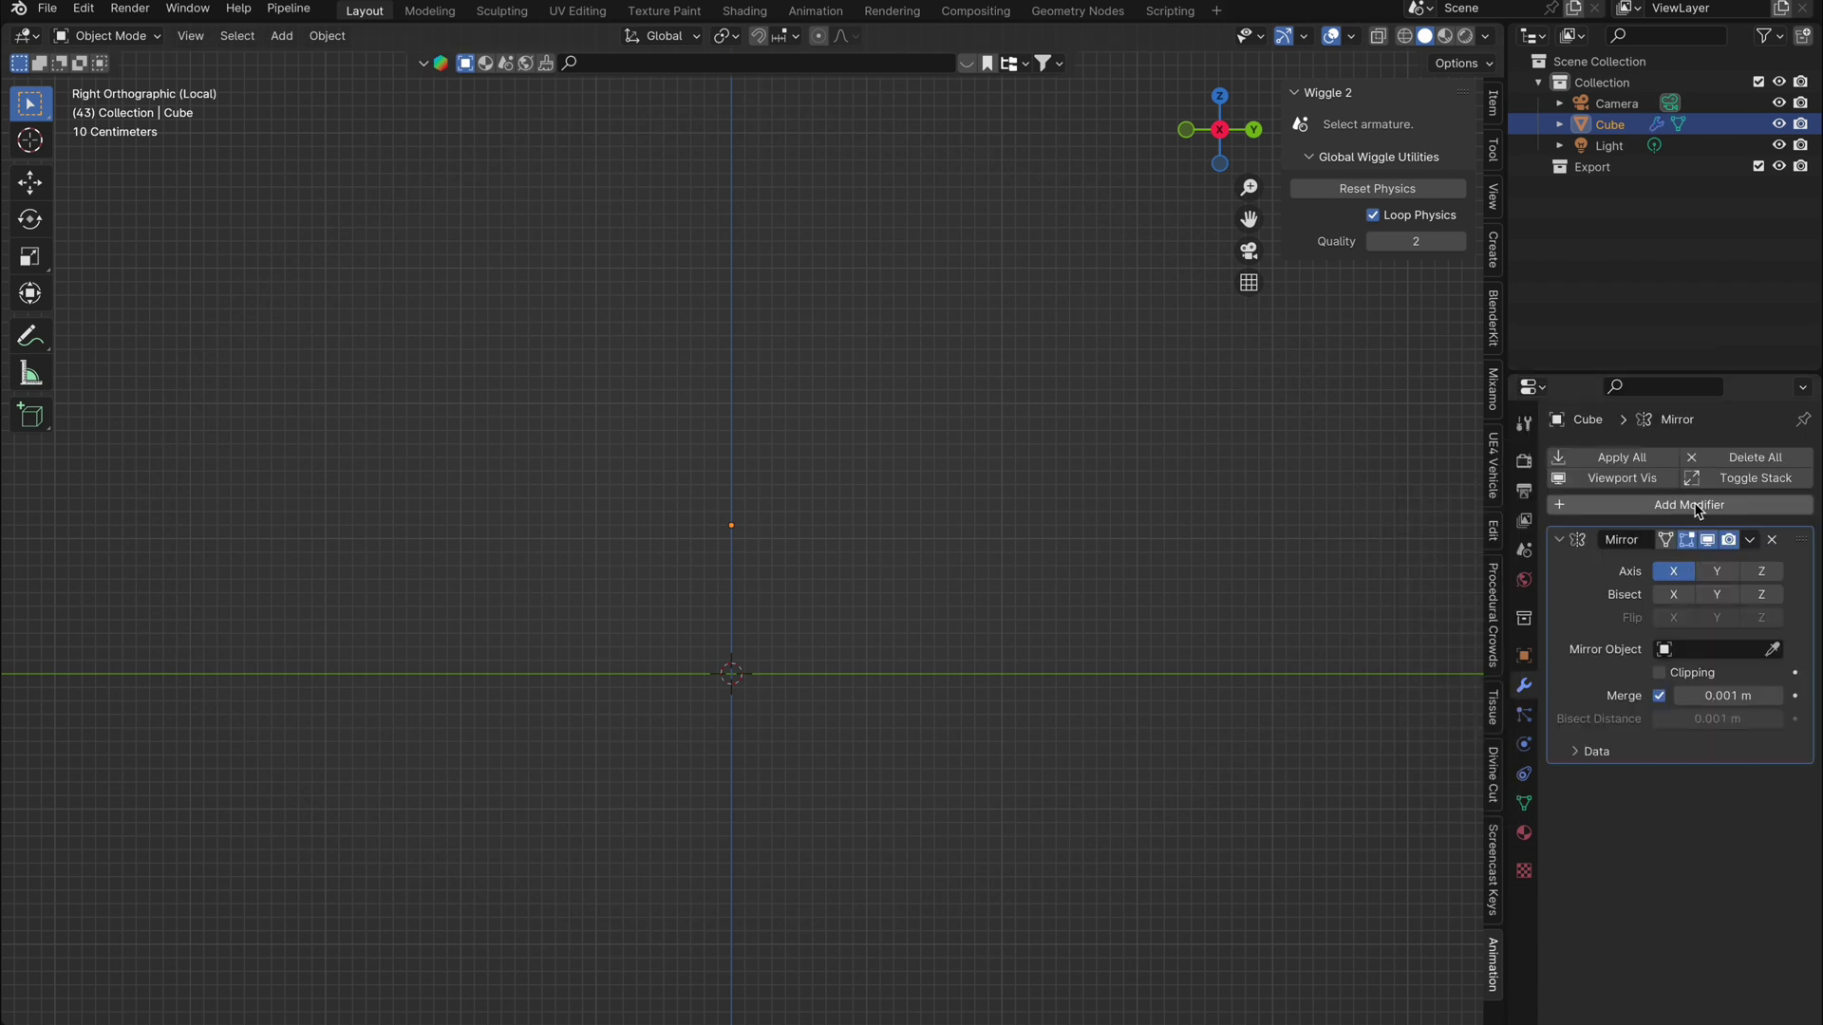
pyautogui.click(1696, 506)
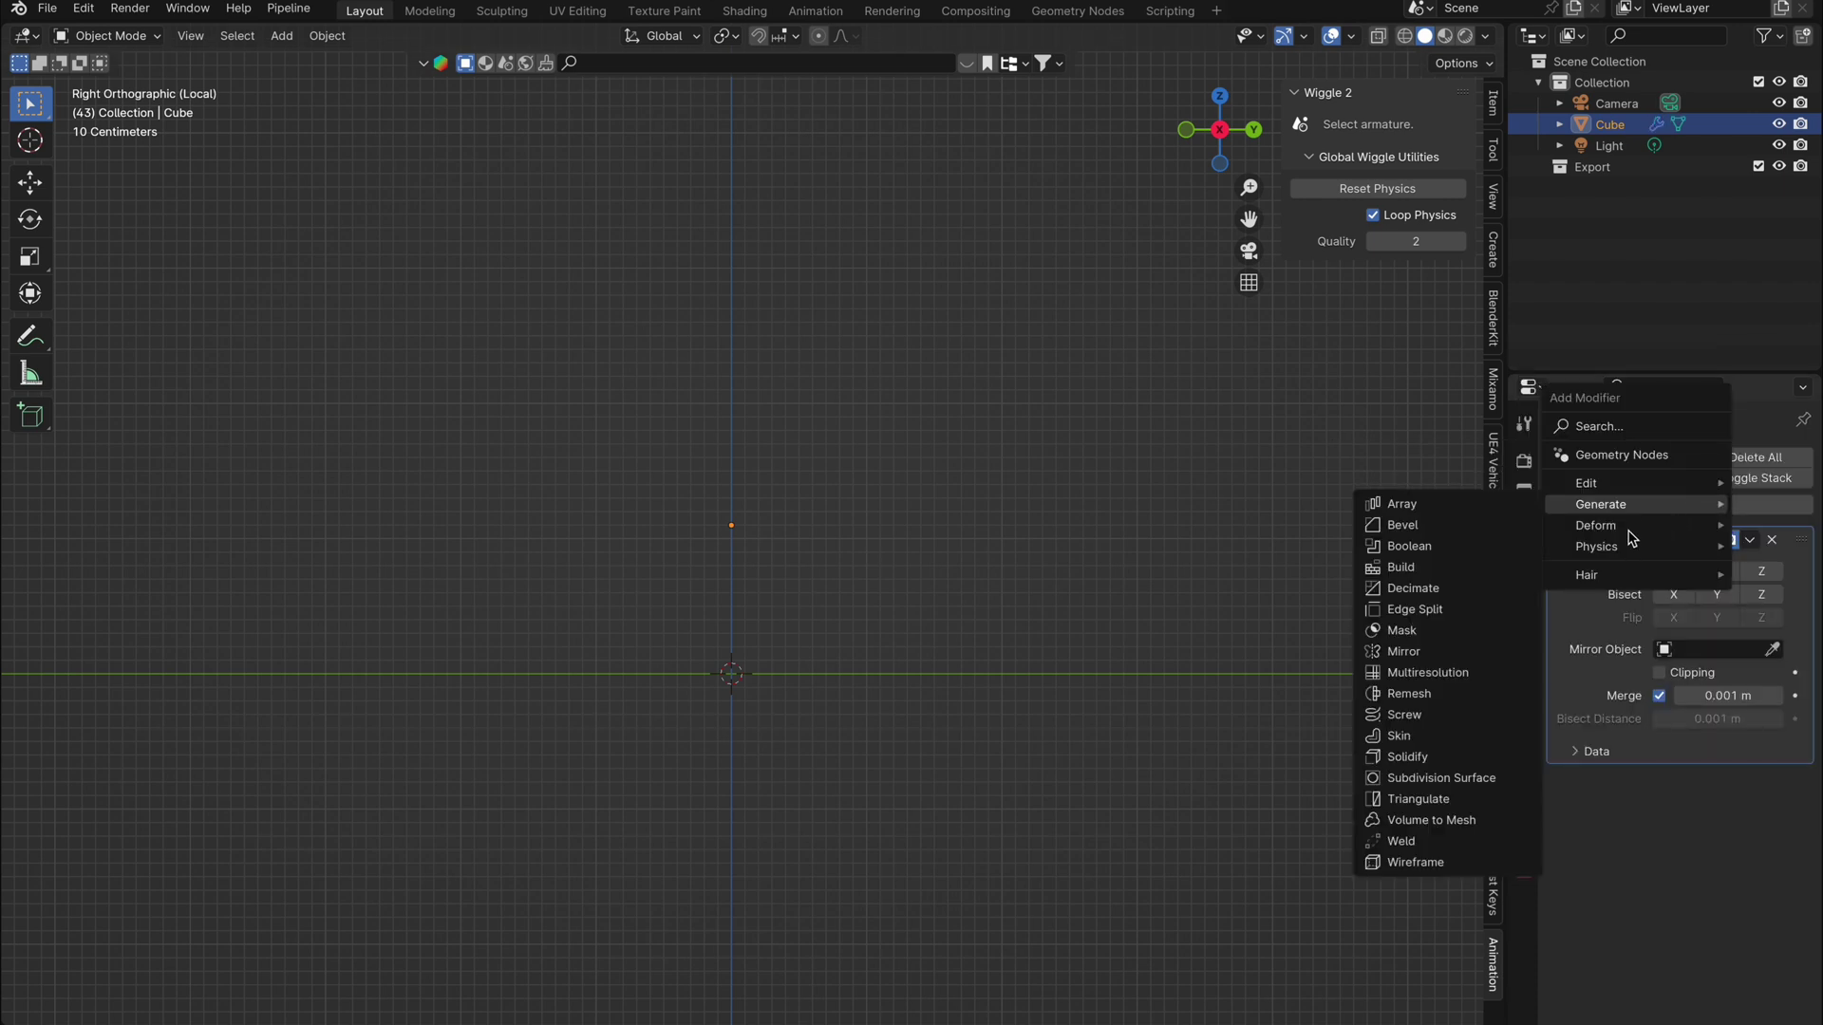
pyautogui.click(1422, 736)
# Enter Edit Mode with X-ray on and extrude the vertex upward along Z to form the torso
pyautogui.press('Tab')
pyautogui.hotkey('alt', 'z')
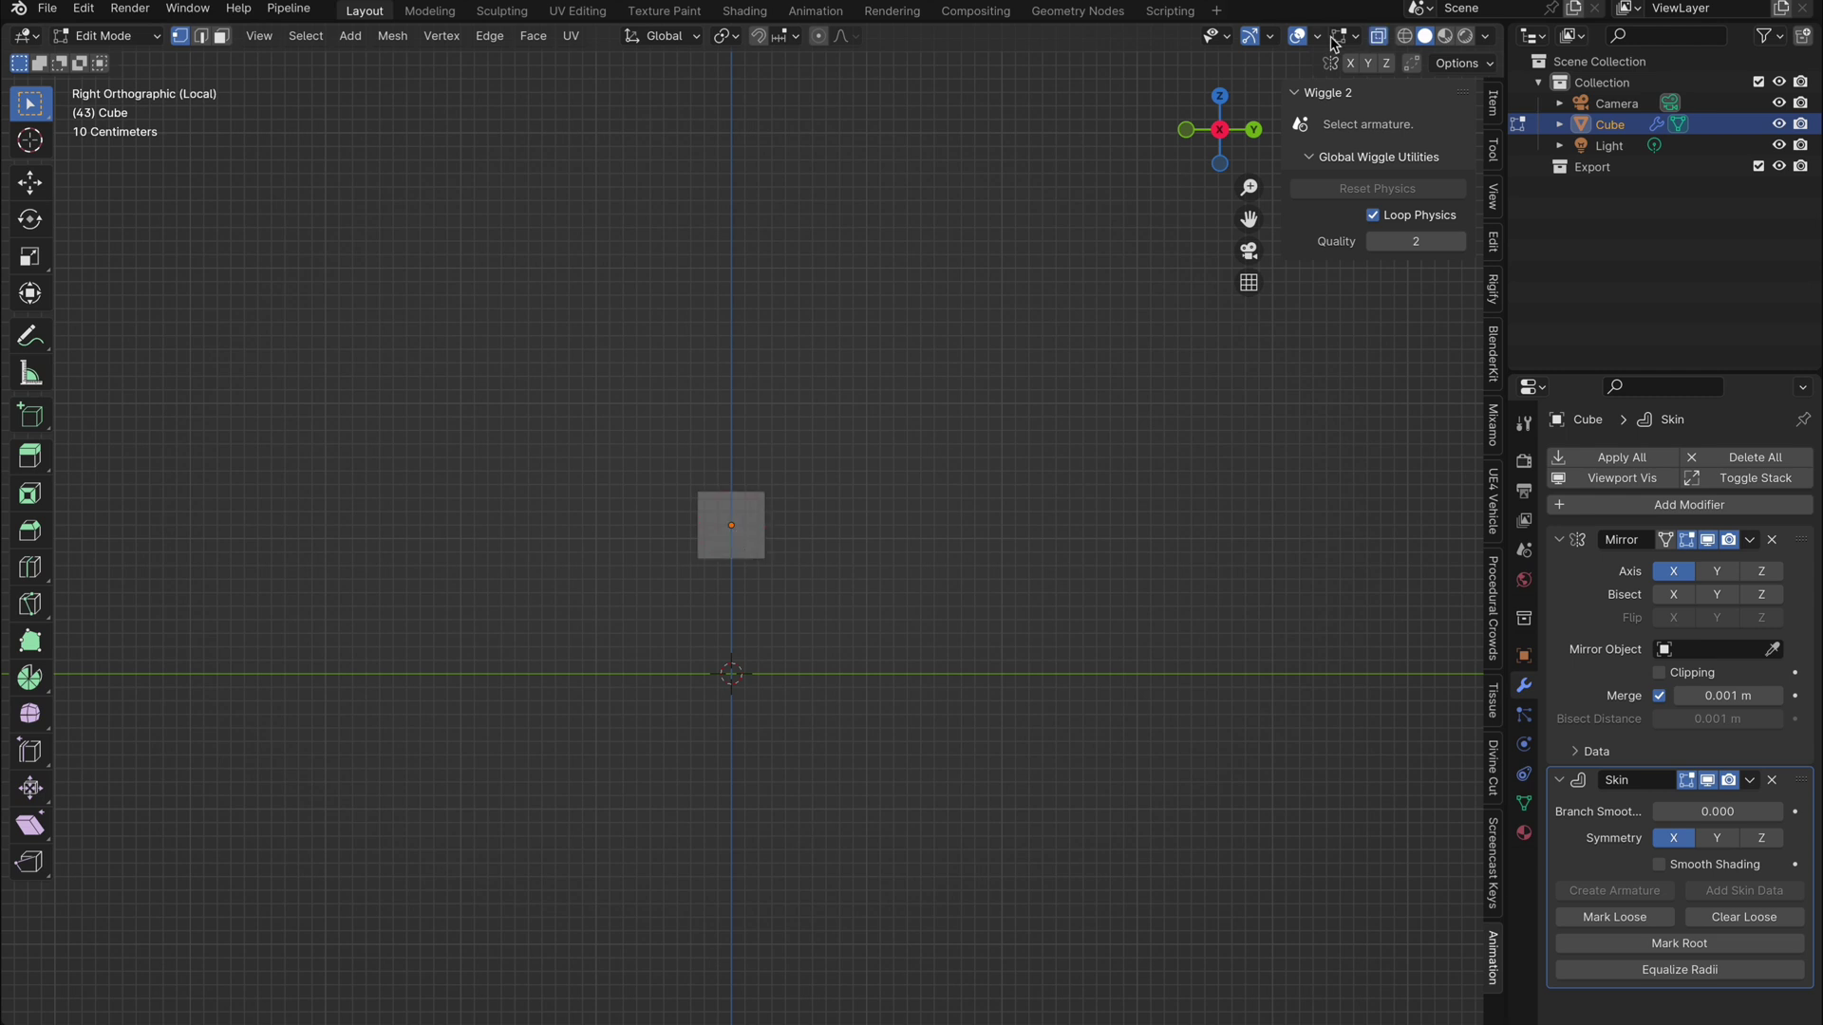
pyautogui.press('e')
pyautogui.press('z')
pyautogui.click(804, 216)
# In back view, extrude the torso's lower vertex outward and slightly down to form the hip
pyautogui.click(704, 528)
pyautogui.keyDown('alt'); pyautogui.moveTo(642, 589); pyautogui.dragTo(828, 465, button='middle'); pyautogui.keyUp('alt')
pyautogui.press('e')
pyautogui.click(900, 566)
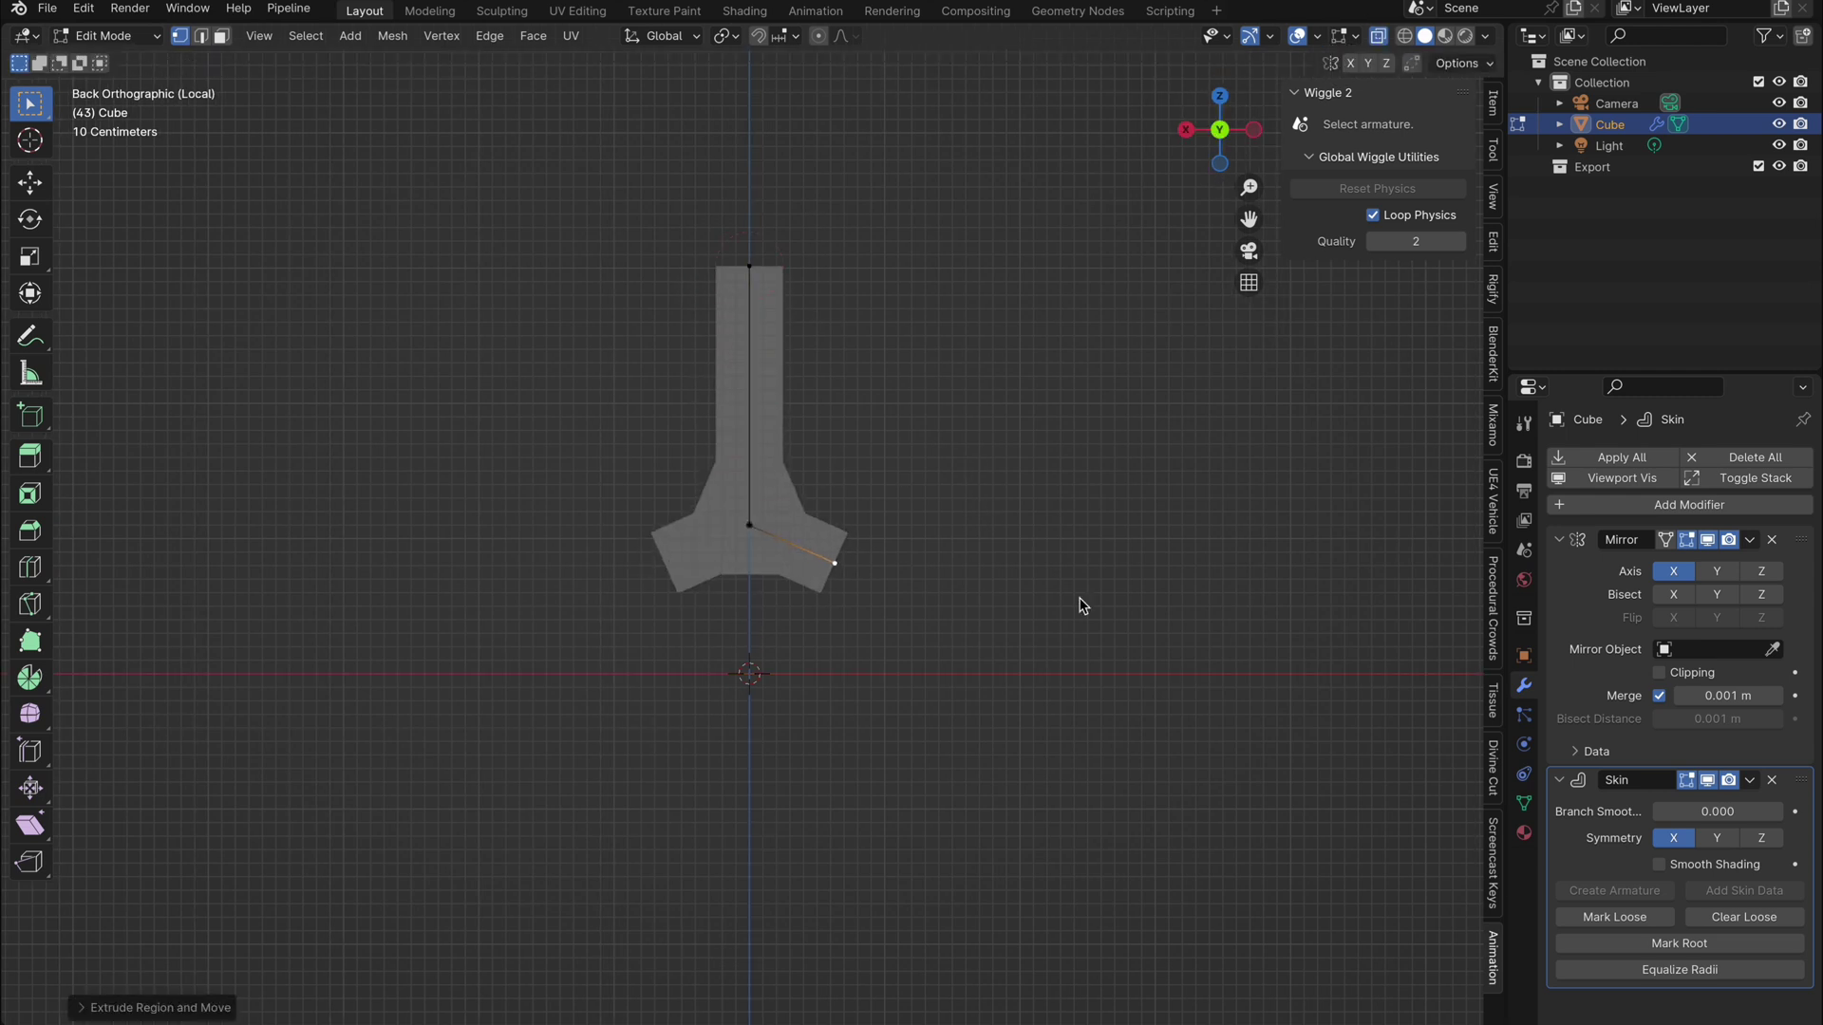
# Add a Subdivision Surface modifier and mark the central pelvis vertex as the skin root
pyautogui.click(1653, 506)
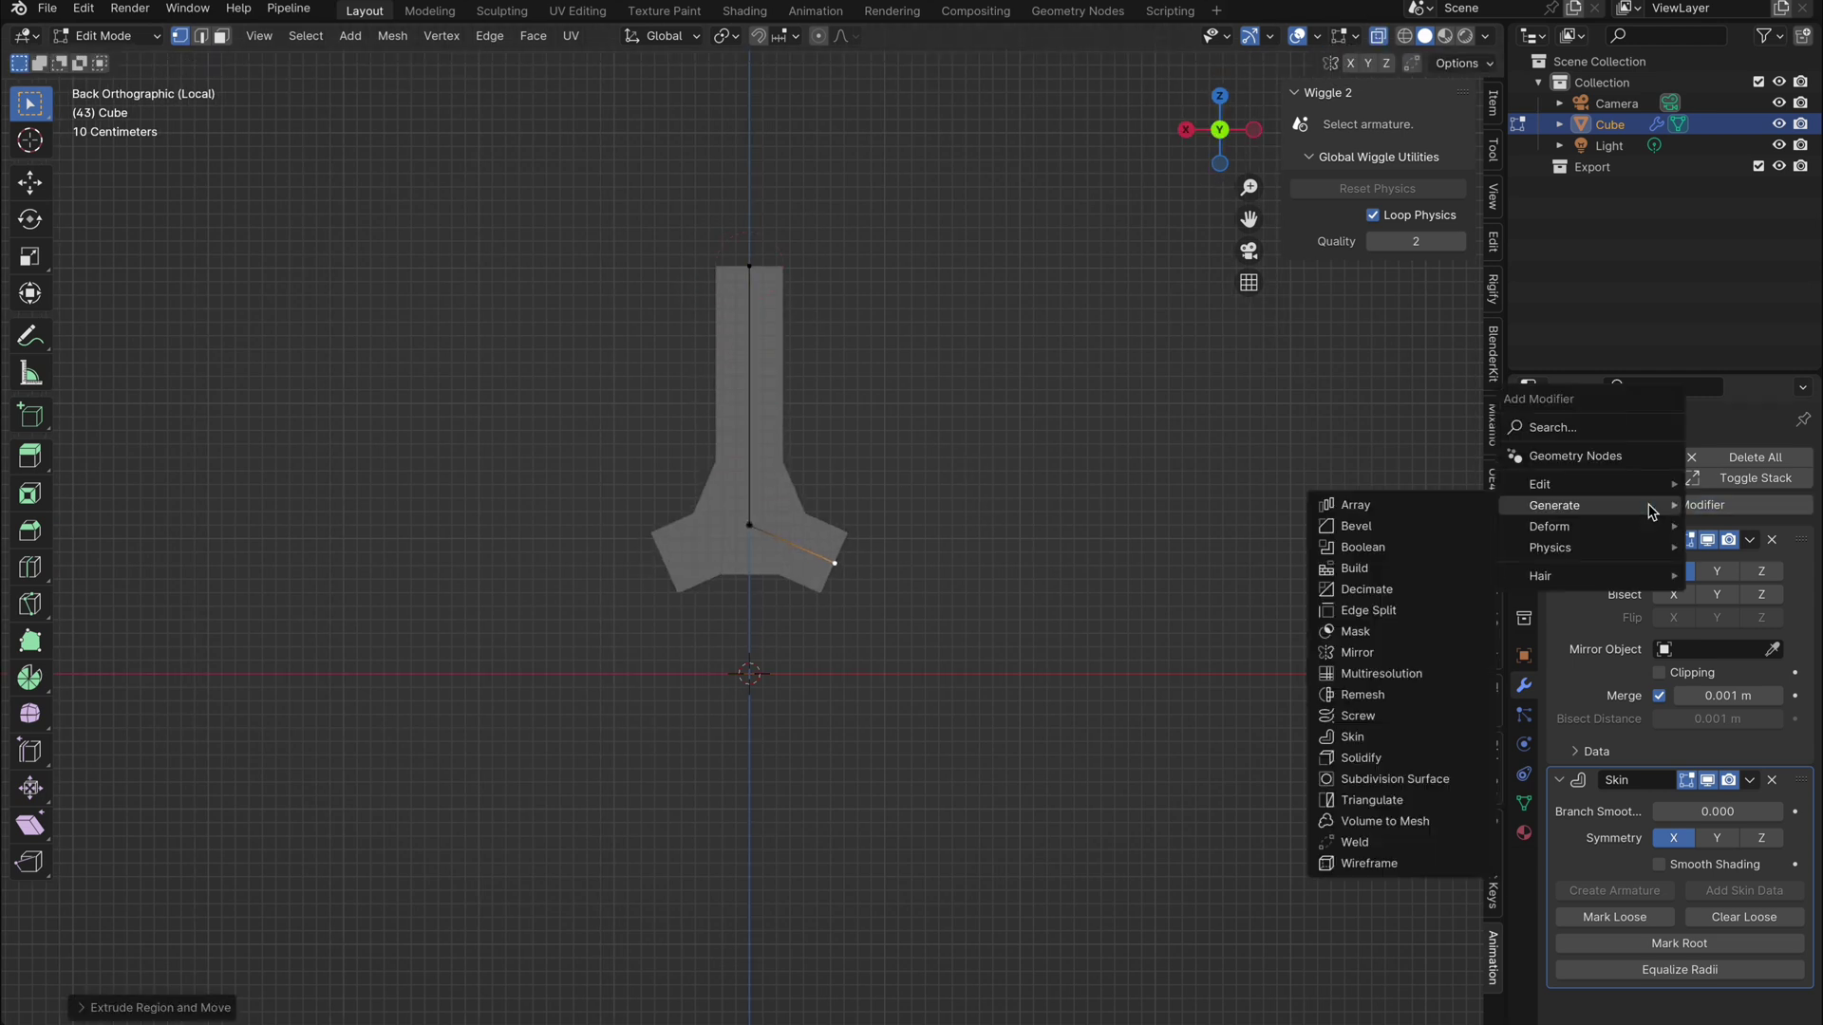
pyautogui.click(1395, 779)
pyautogui.scroll(-1, 1632, 926)
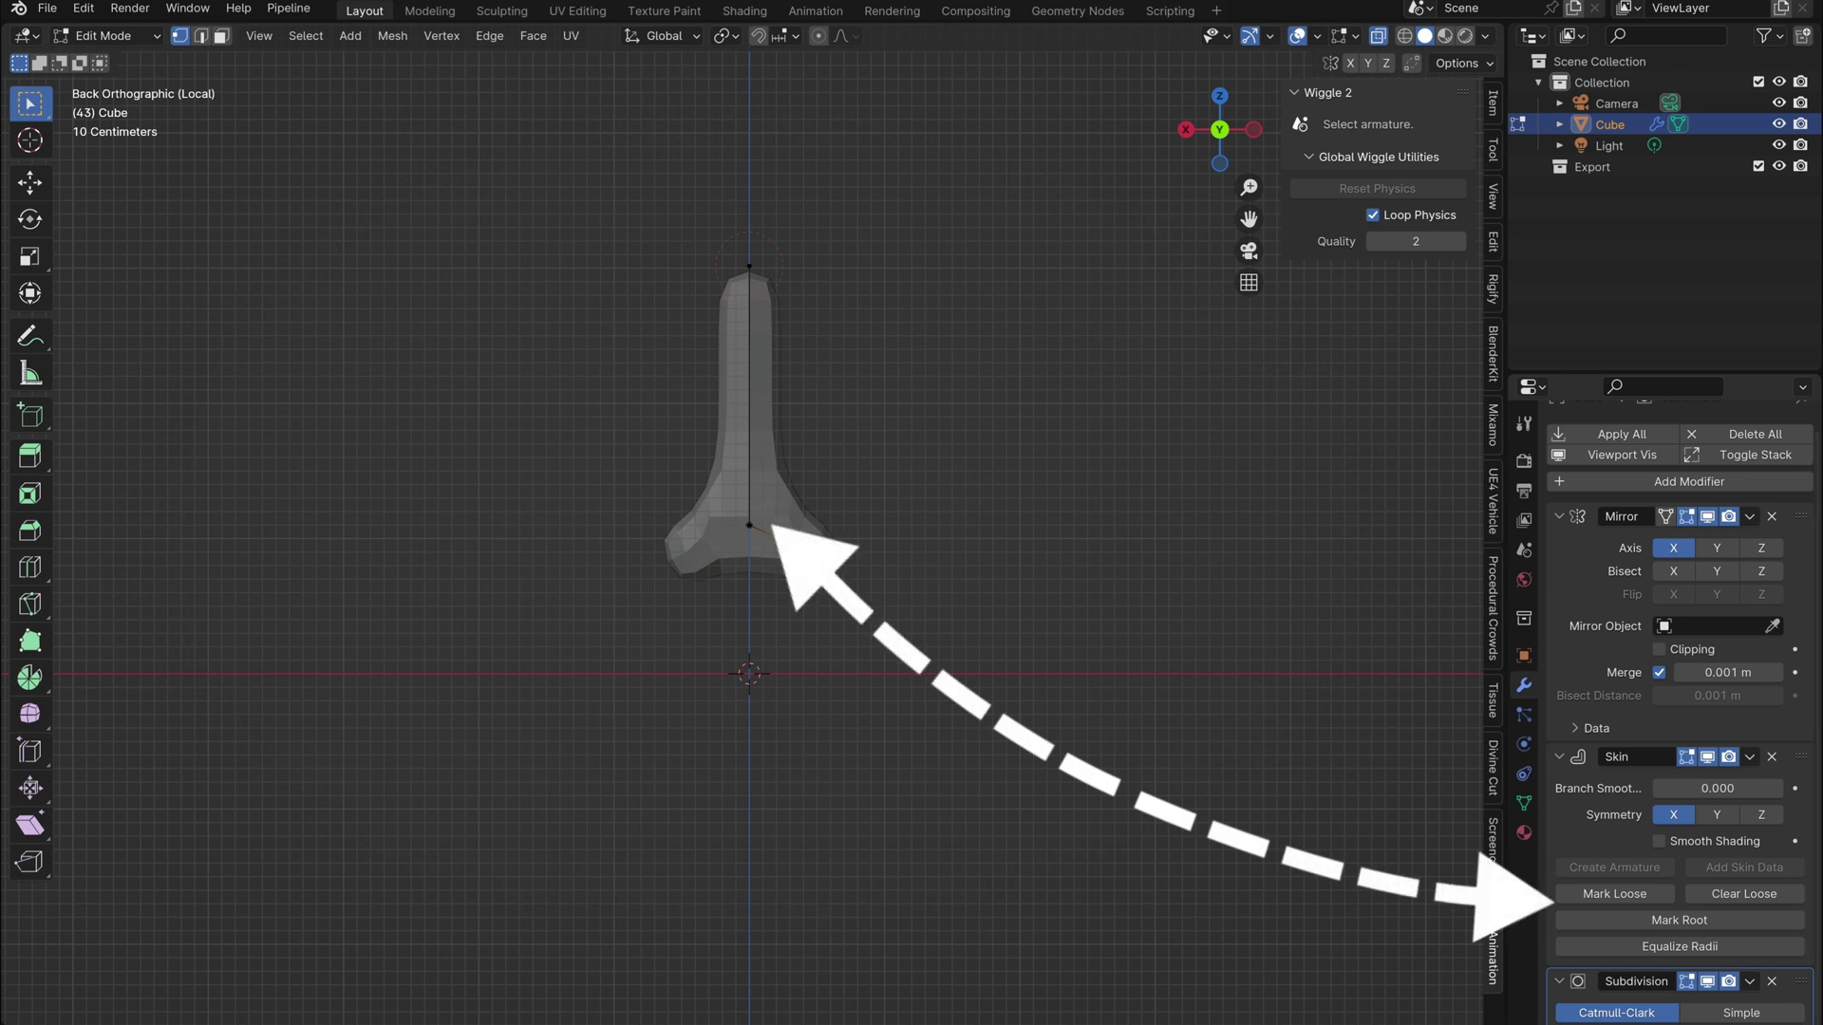
pyautogui.click(749, 524)
pyautogui.click(1708, 920)
# Extrude the torso's top vertex along X to form the arm, and the hip vertex downward to form the leg
pyautogui.click(750, 269)
pyautogui.press('e')
pyautogui.press('x')
pyautogui.click(977, 272)
pyautogui.click(836, 563)
pyautogui.press('e')
pyautogui.click(838, 869)
# Subdivide the torso edge with three cuts and thicken the pelvis, hip and torso with Skin Resize
pyautogui.click(749, 267)
pyautogui.keyDown('shift'); pyautogui.click(747, 522); pyautogui.keyUp('shift')
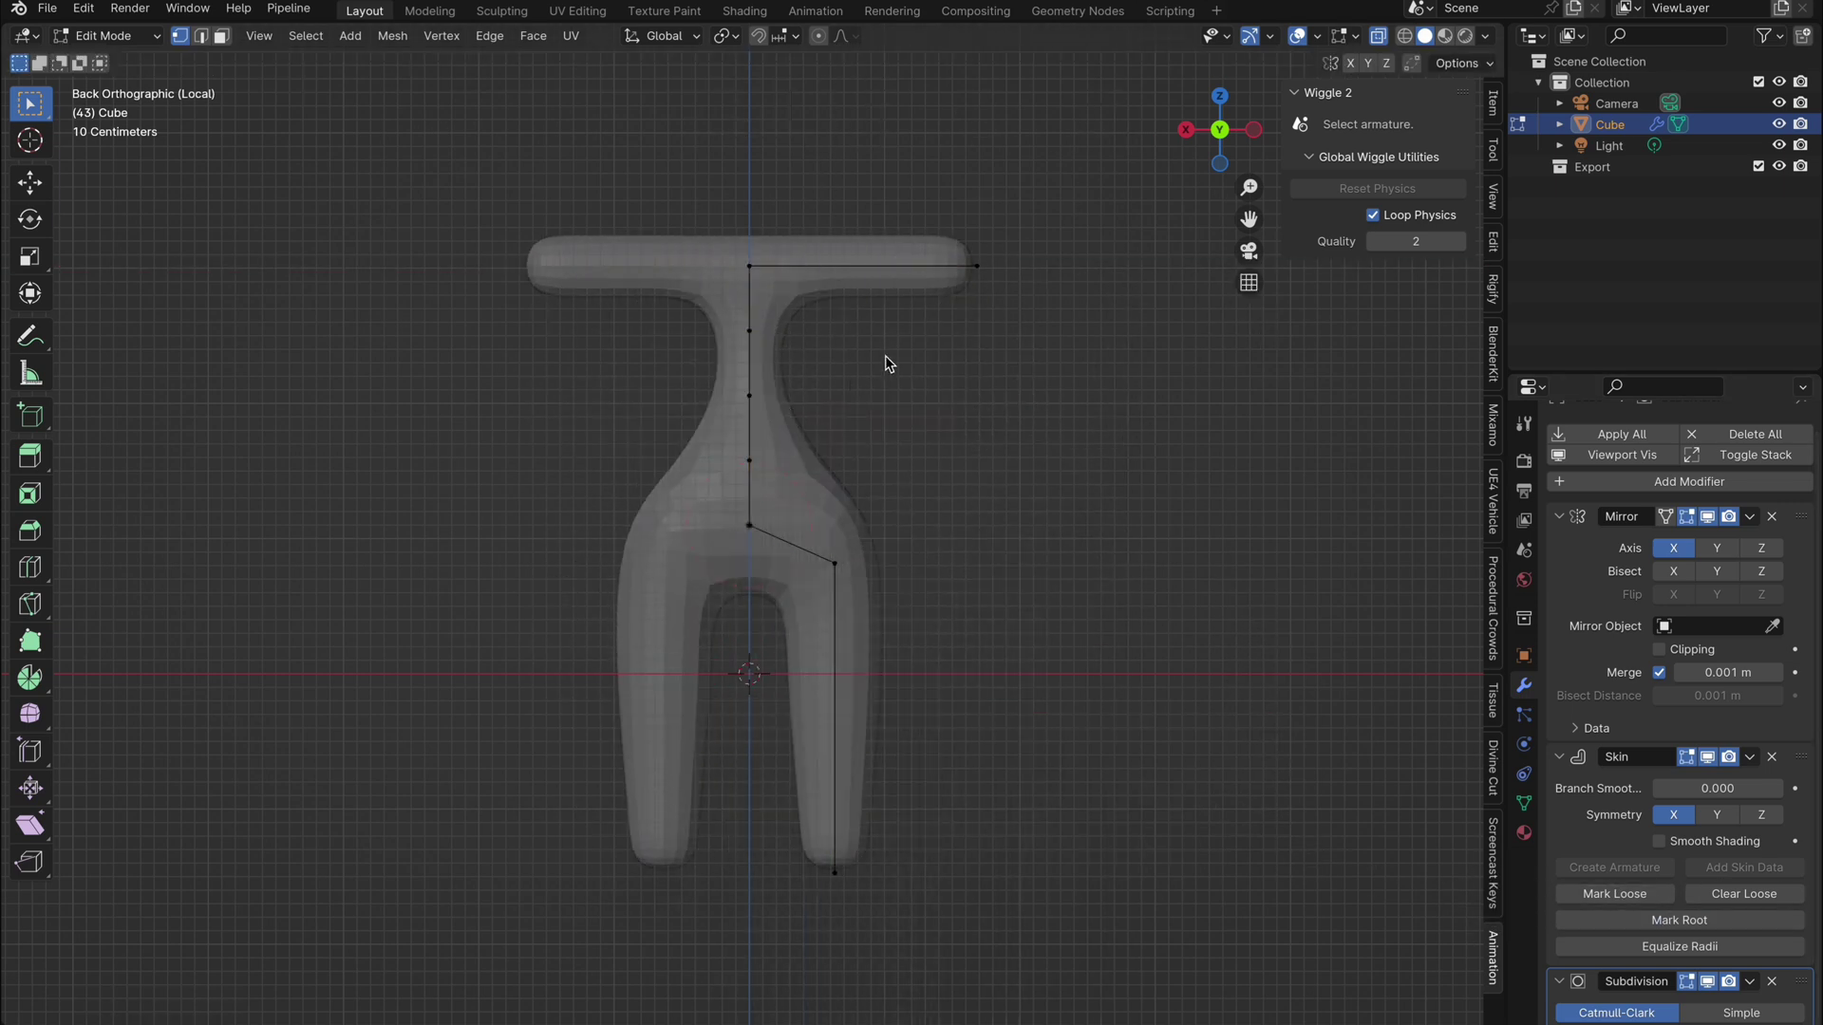
pyautogui.click(769, 383)
pyautogui.click(1180, 627)
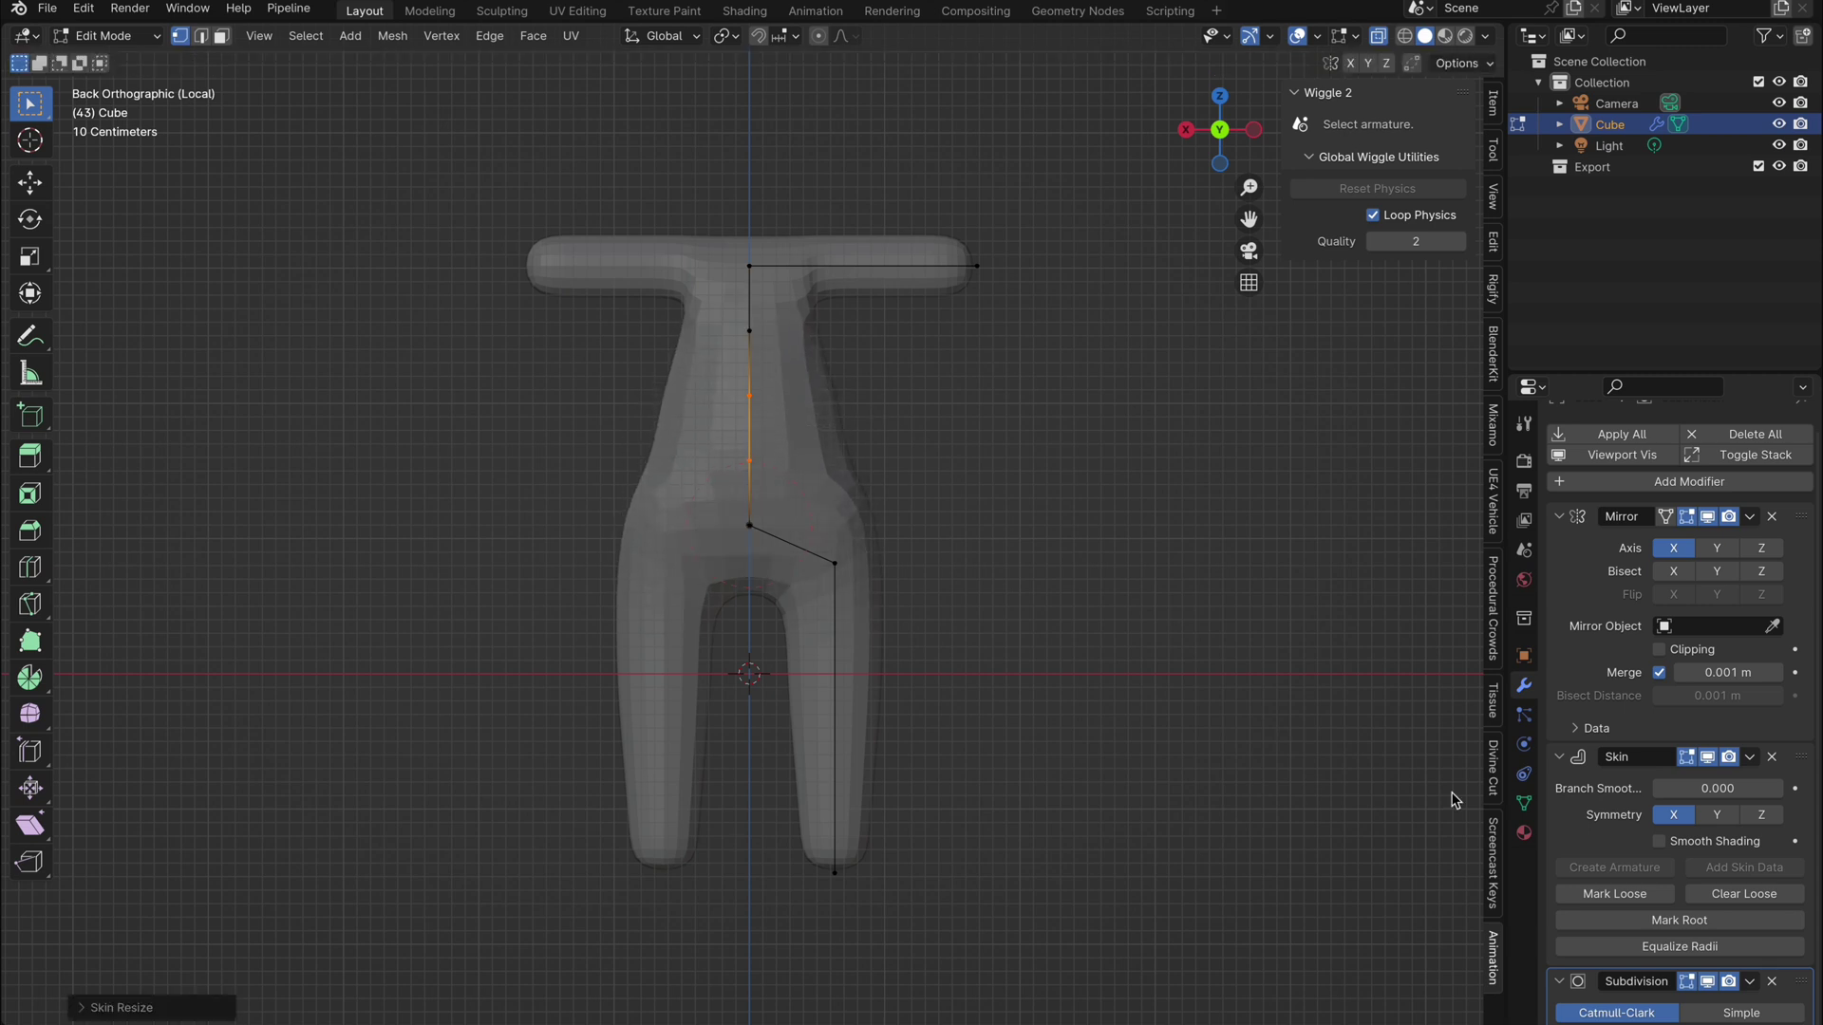
pyautogui.click(1495, 859)
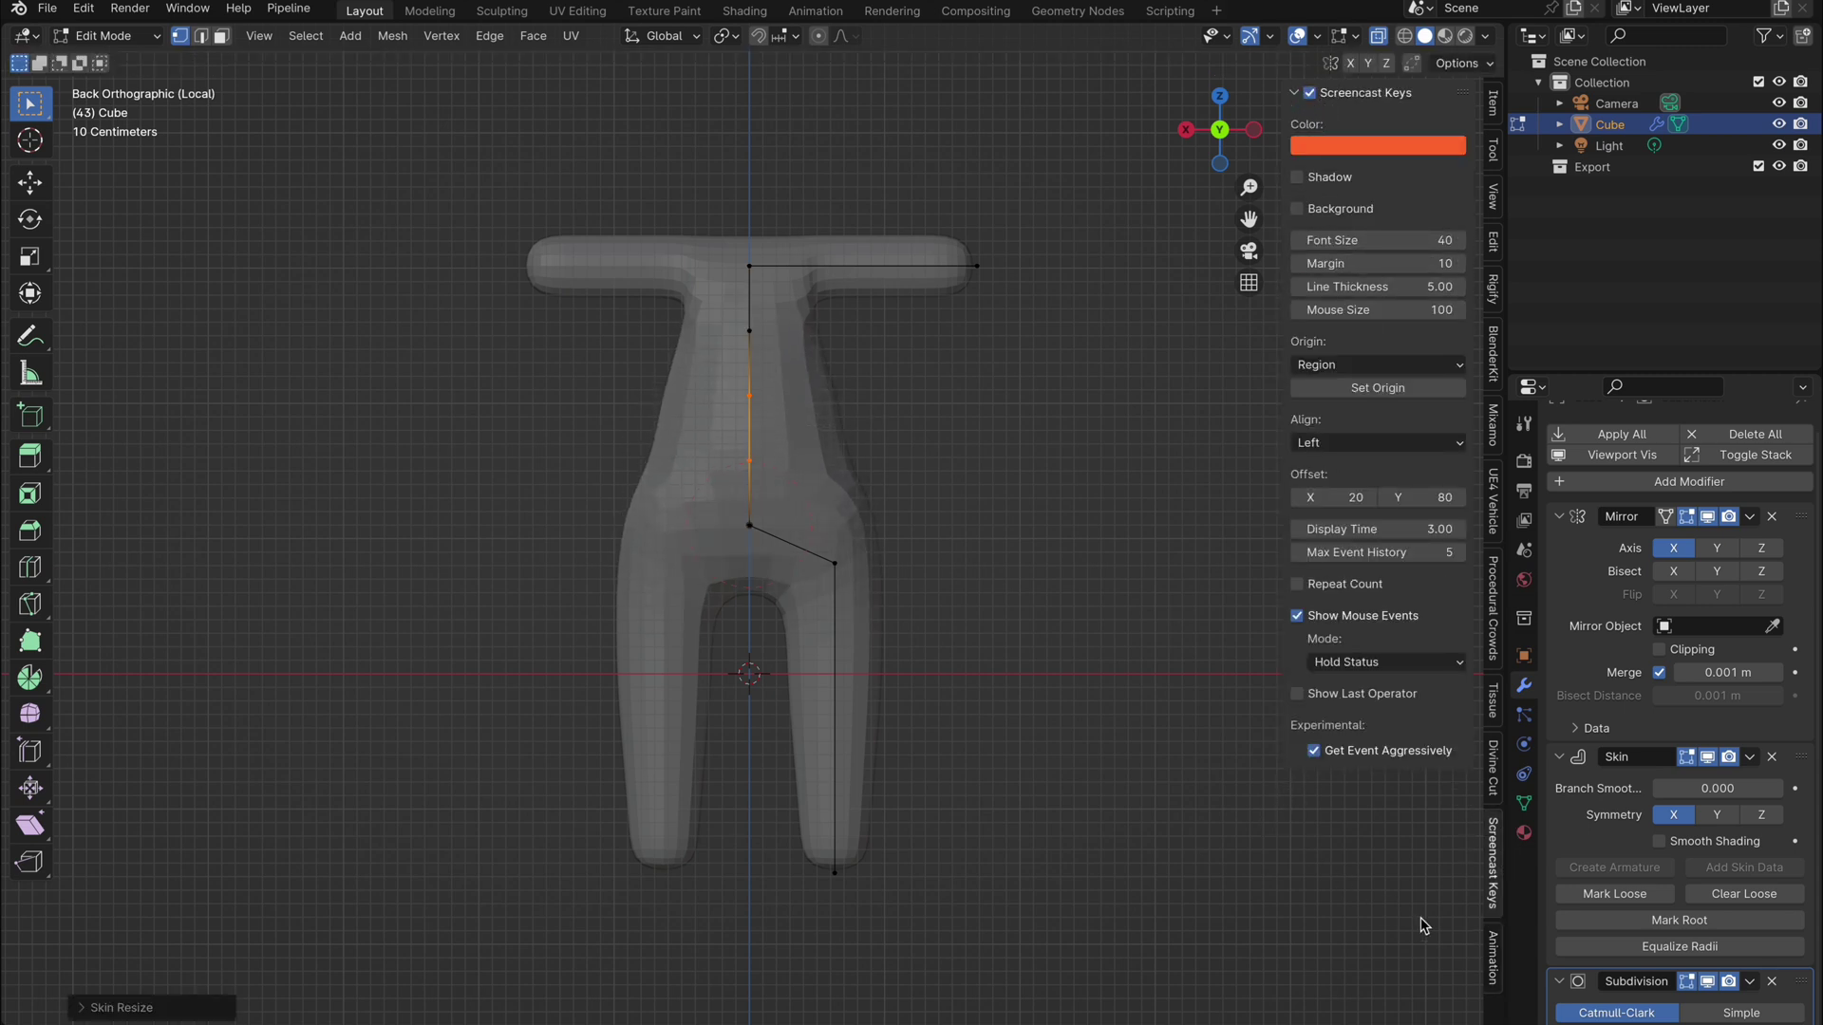
# Lengthen the arm by moving its end vertex outward along X
pyautogui.click(980, 269)
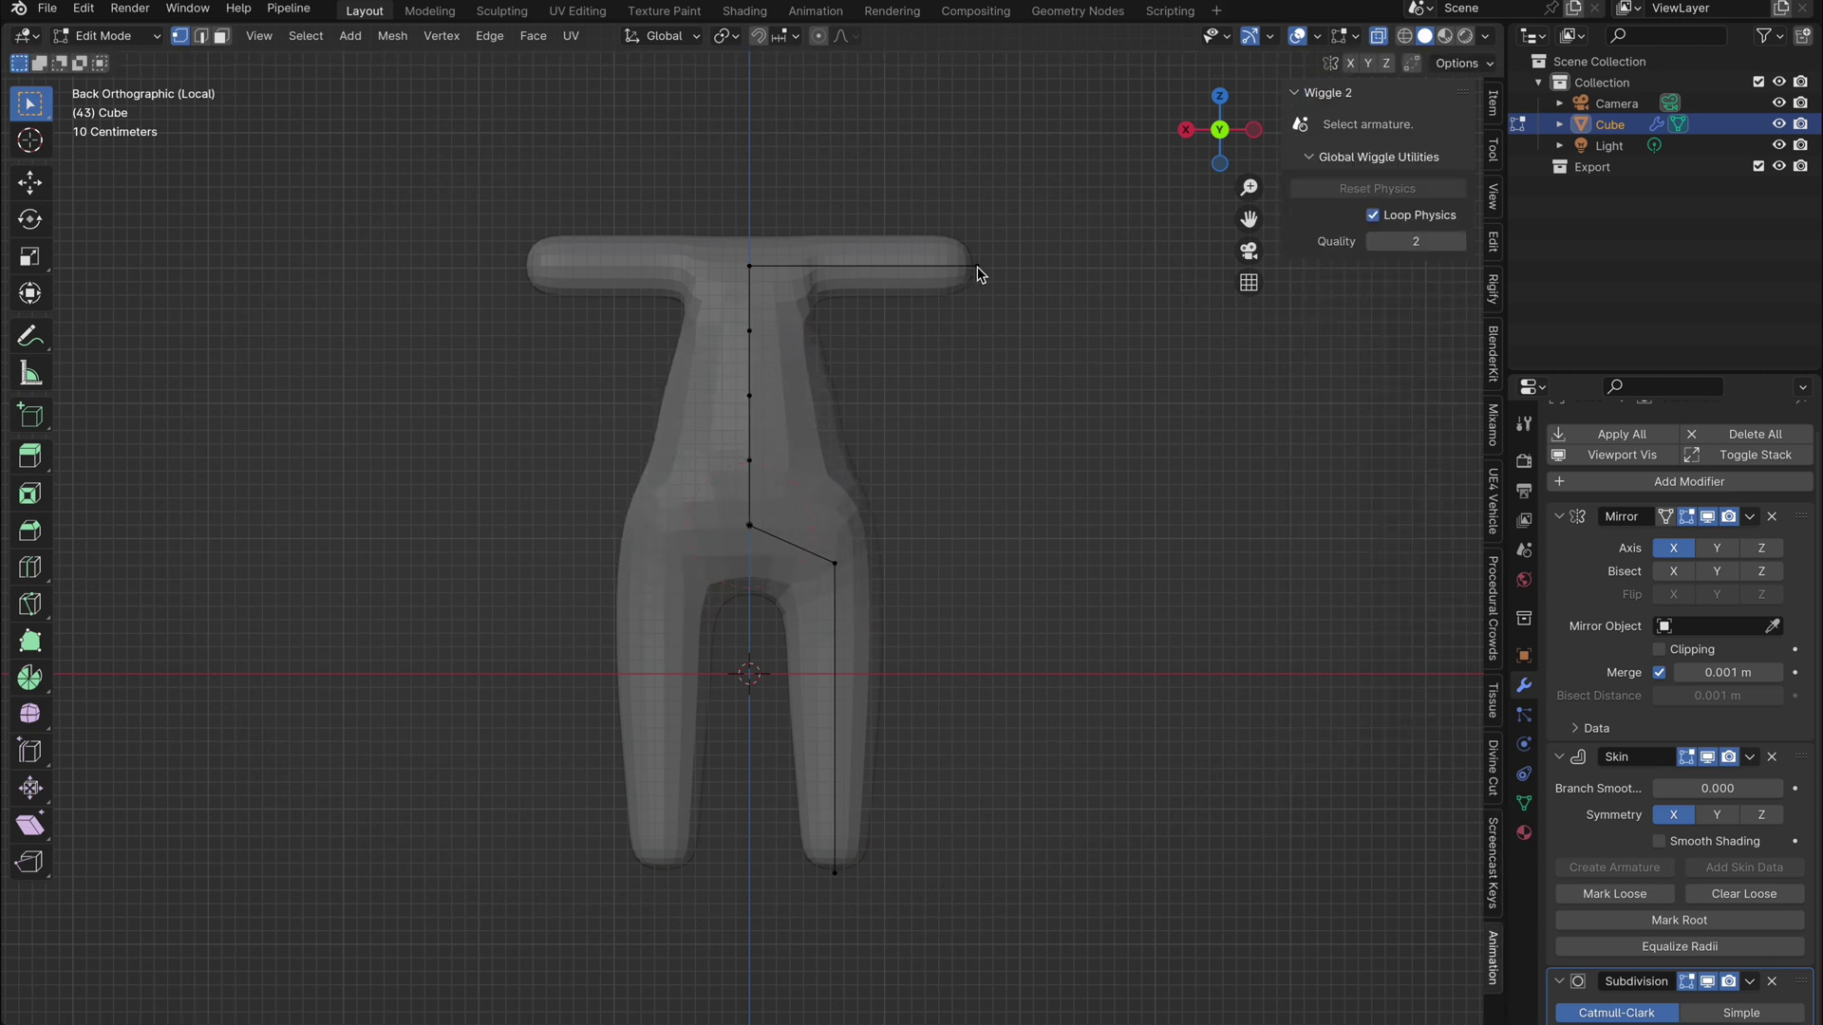
pyautogui.press('g')
pyautogui.press('x')
pyautogui.click(1077, 269)
# Extrude a neck upward along Z from the torso's top vertex and narrow it with Skin Resize
pyautogui.click(750, 268)
pyautogui.press('e')
pyautogui.press('z')
pyautogui.click(753, 190)
pyautogui.hotkey('ctrl', 'a')
pyautogui.click(788, 205)
# Extrude the head section upward along Z from the neck and adjust the neck and head thickness with Skin Resize
pyautogui.keyDown('shift'); pyautogui.moveTo(807, 215); pyautogui.dragTo(837, 380, button='middle'); pyautogui.keyUp('shift')
pyautogui.press('e')
pyautogui.press('z')
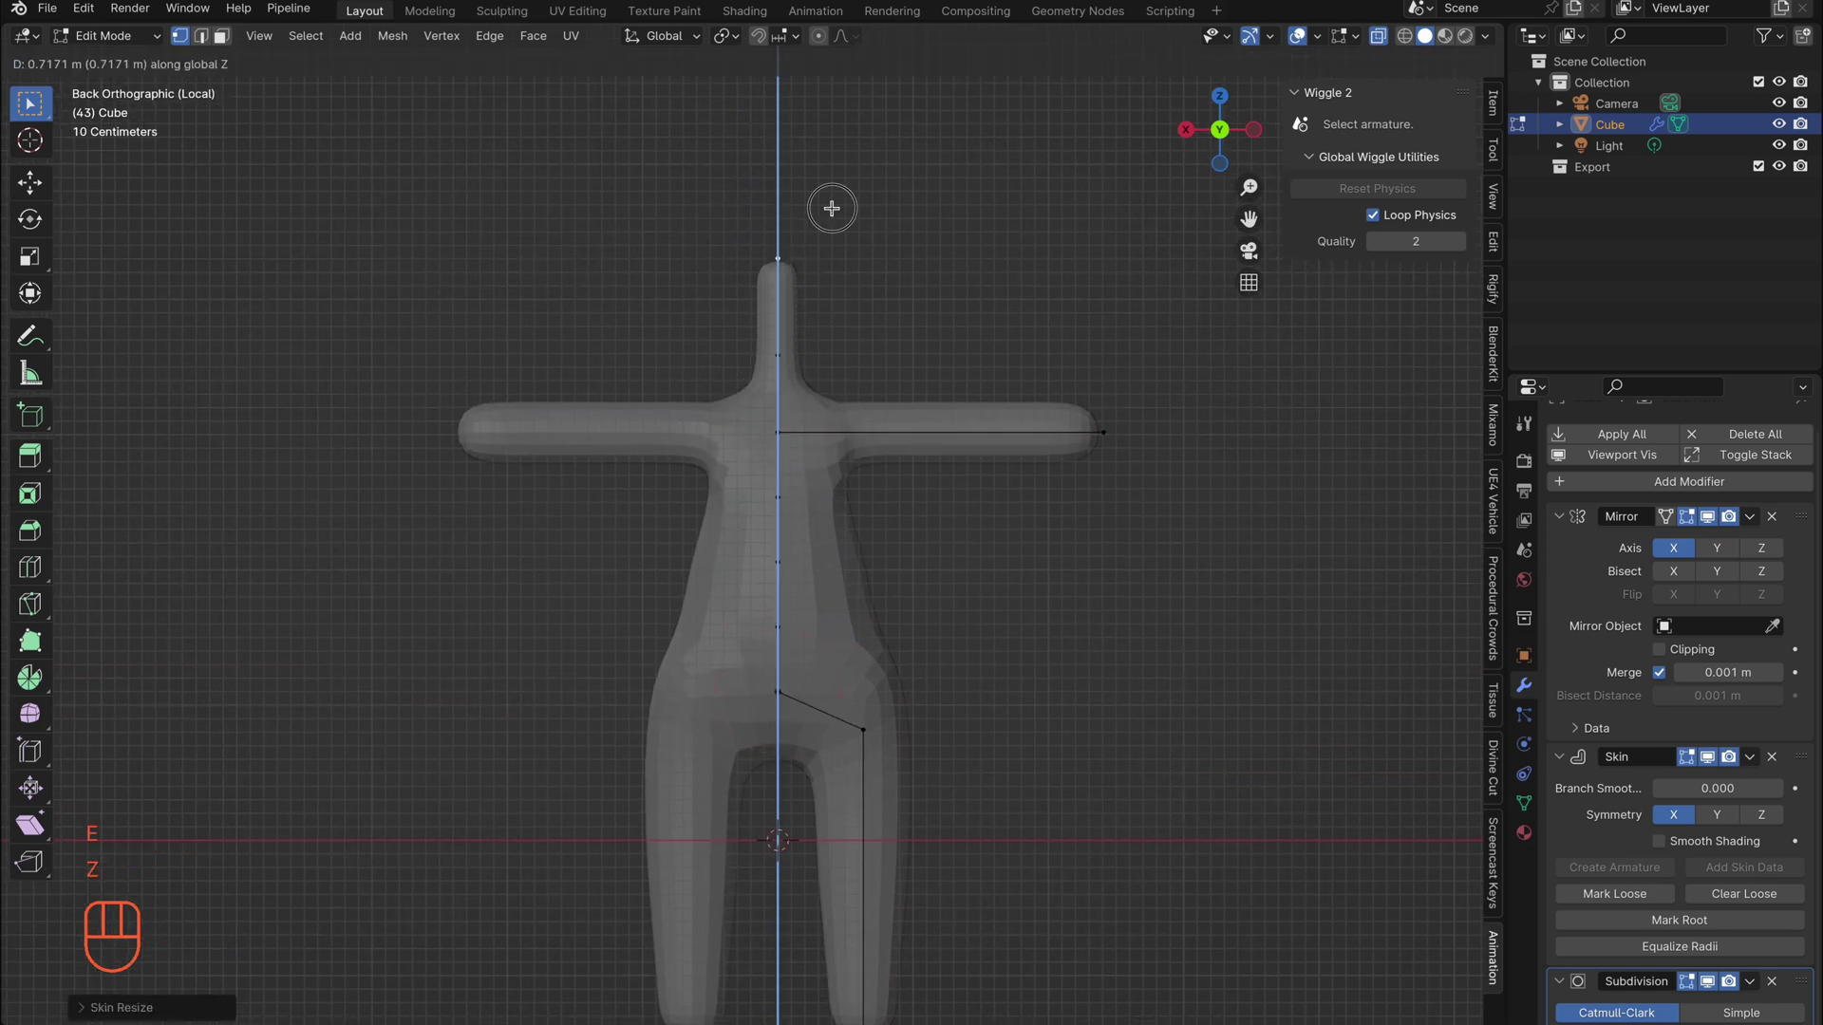
pyautogui.click(834, 201)
pyautogui.hotkey('ctrl', 'a')
pyautogui.click(757, 273)
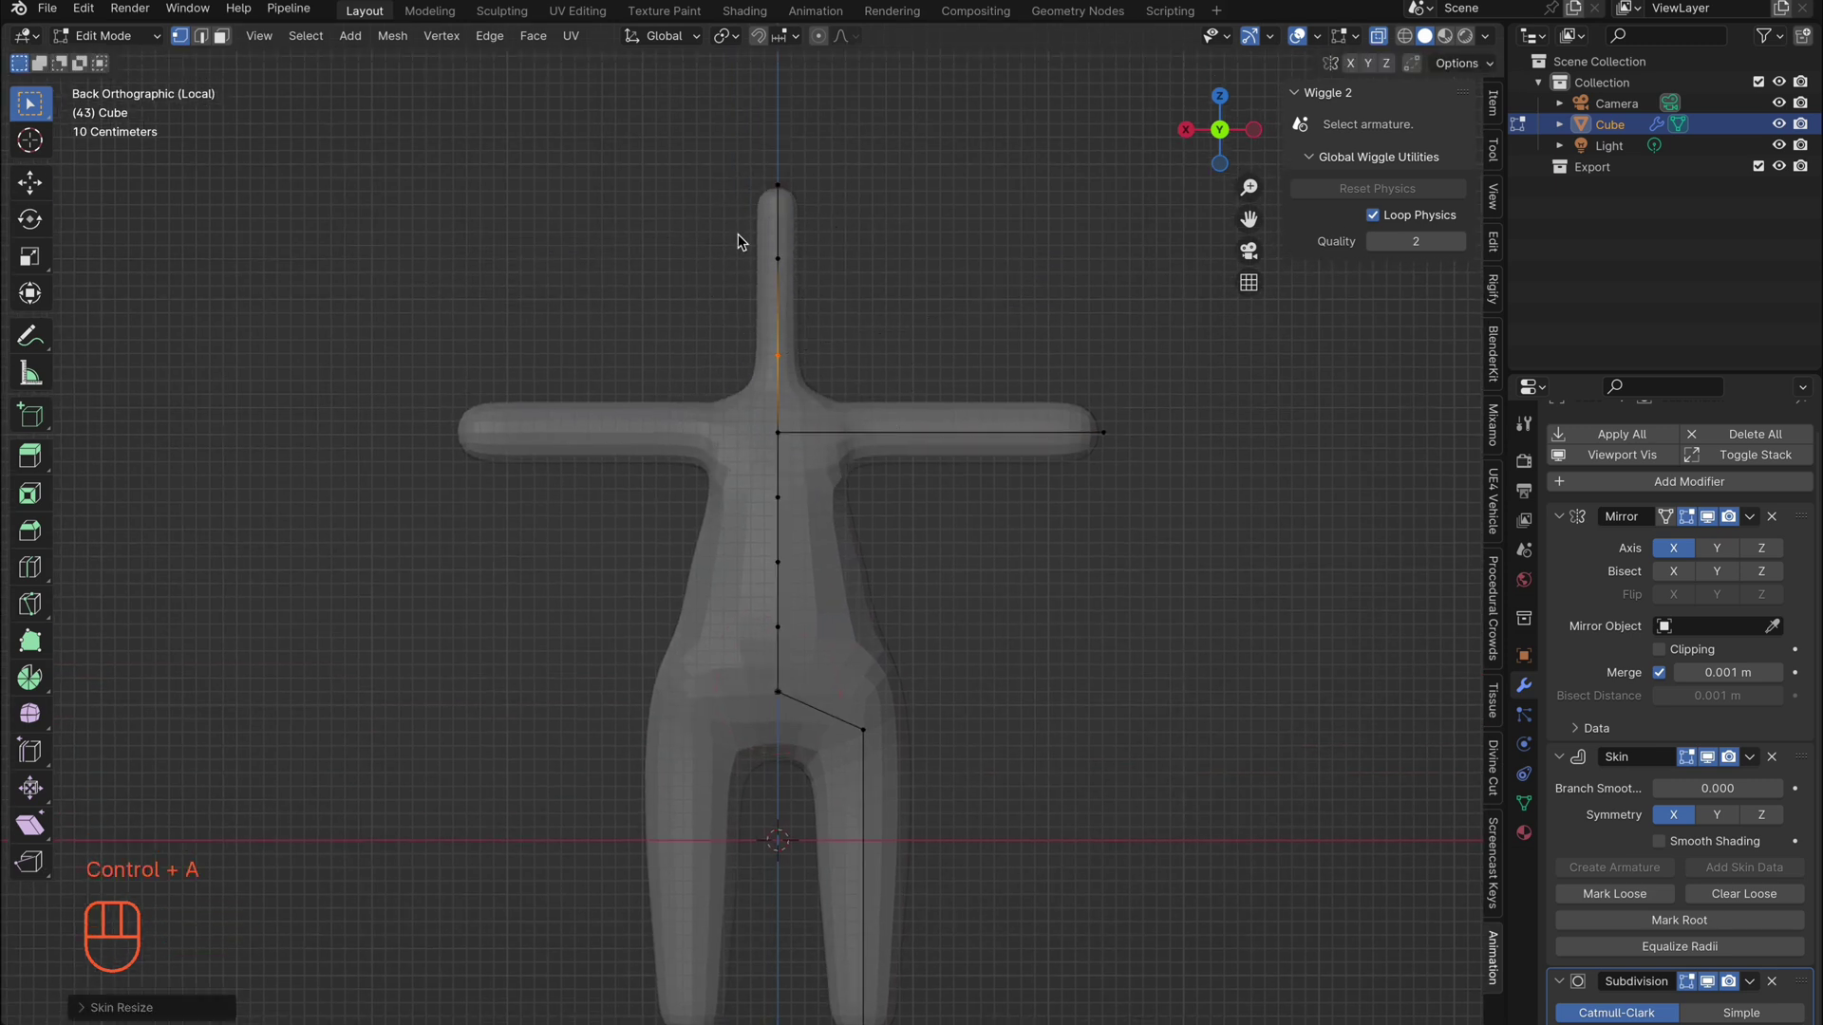
pyautogui.hotkey('ctrl', 'a')
pyautogui.click(713, 181)
# Subdivide the edge between neck and head, thicken the new vertex with Skin Resize, and move it down along Z toward the neck
pyautogui.keyDown('shift'); pyautogui.click(776, 329); pyautogui.keyUp('shift')
pyautogui.rightClick(796, 321)
pyautogui.click(787, 322)
pyautogui.click(782, 313)
pyautogui.hotkey('ctrl', 'a')
pyautogui.click(882, 301)
pyautogui.press('g')
pyautogui.press('z')
pyautogui.click(875, 335)
# Enlarge the top head vertex with Skin Resize, and enable Smooth Shading on the Skin modifier in Object Mode
pyautogui.click(807, 197)
pyautogui.hotkey('ctrl', 'a')
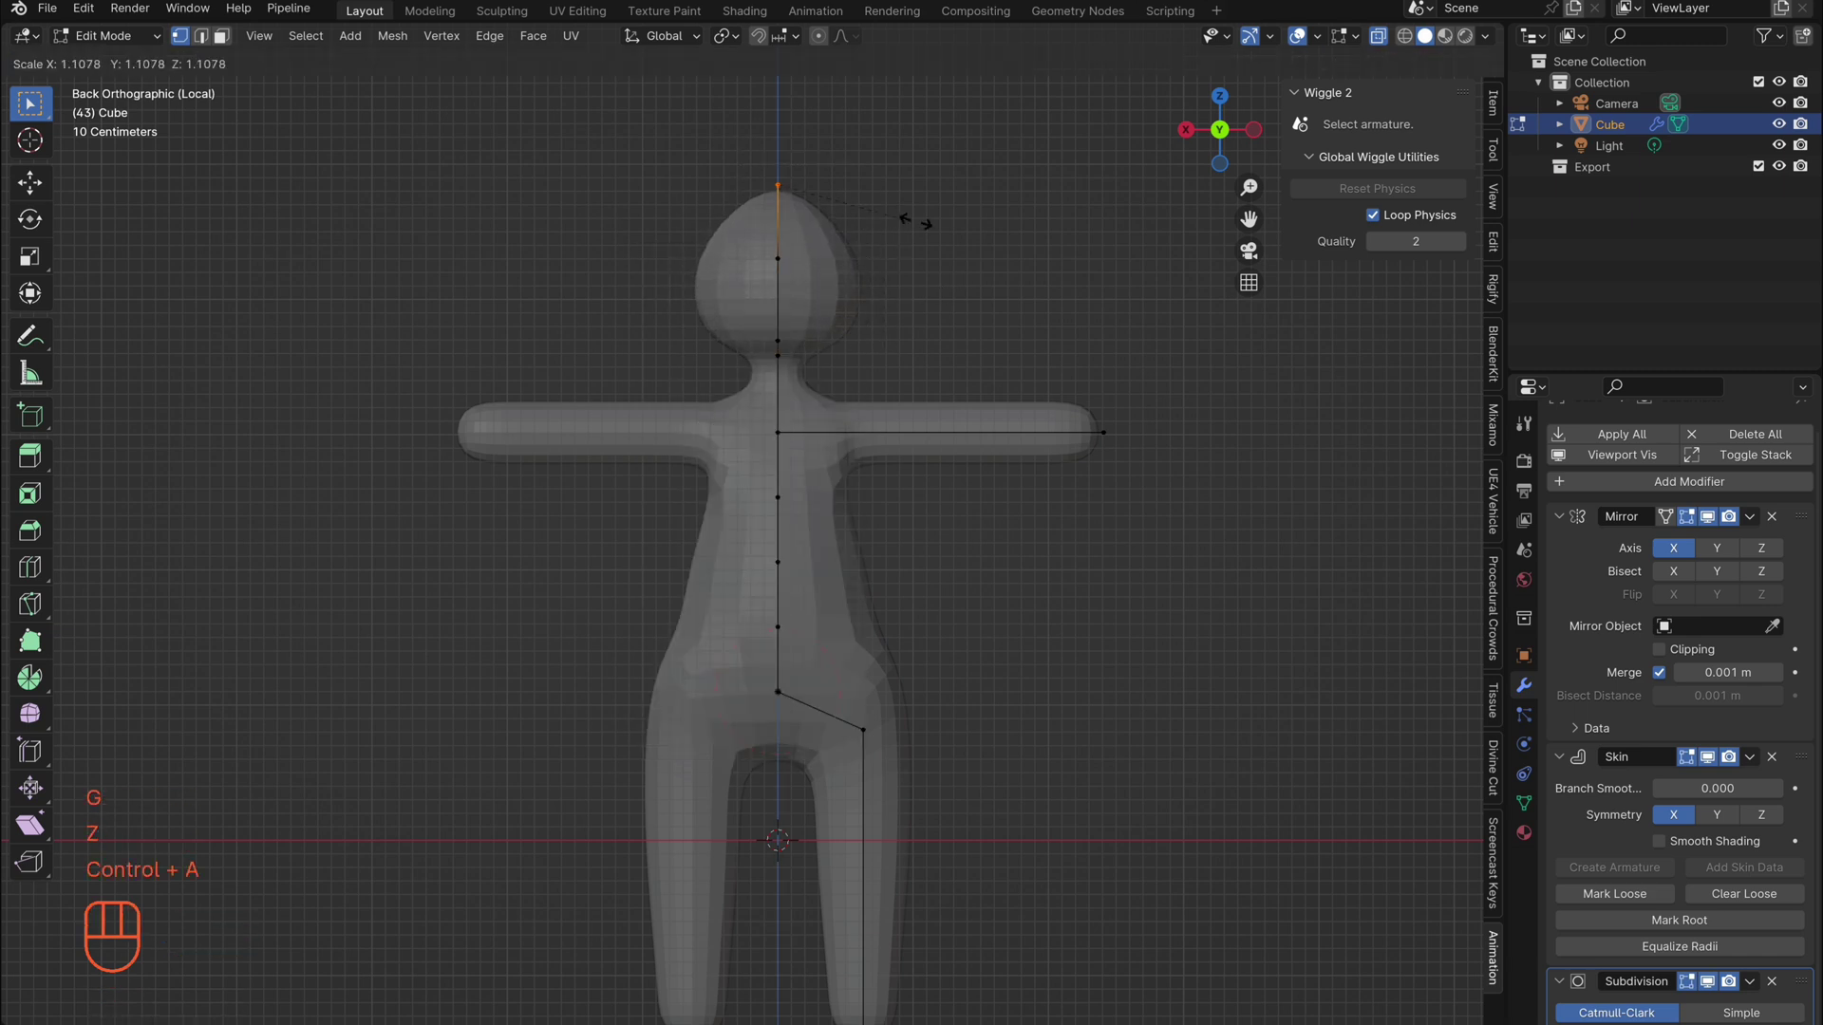
pyautogui.click(1106, 211)
pyautogui.press('Tab')
pyautogui.moveTo(1106, 211); pyautogui.dragTo(1462, 606, button='middle')
pyautogui.moveTo(1101, 672); pyautogui.dragTo(1112, 675, button='middle')
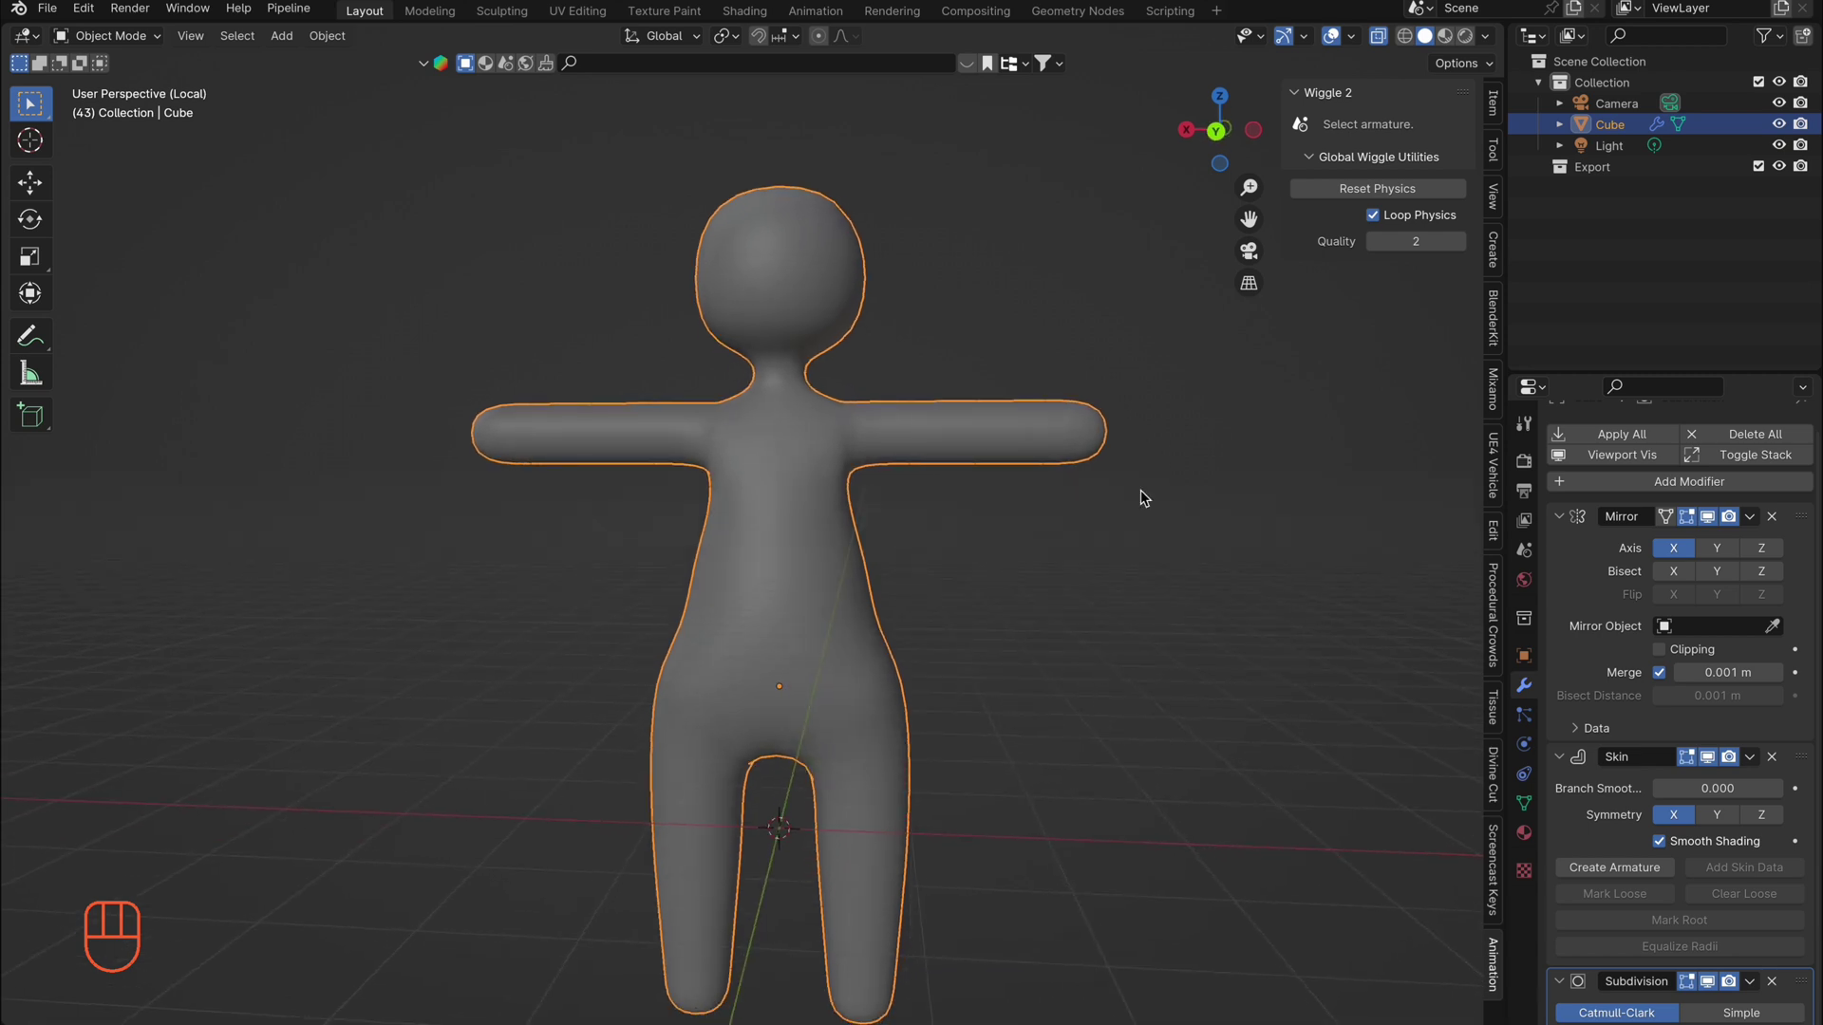
# Lengthen the arms by moving the arm's end vertex outward along X by about 0.43 m, and return to Object Mode
pyautogui.click(1218, 135)
pyautogui.scroll(-4, 993, 509)
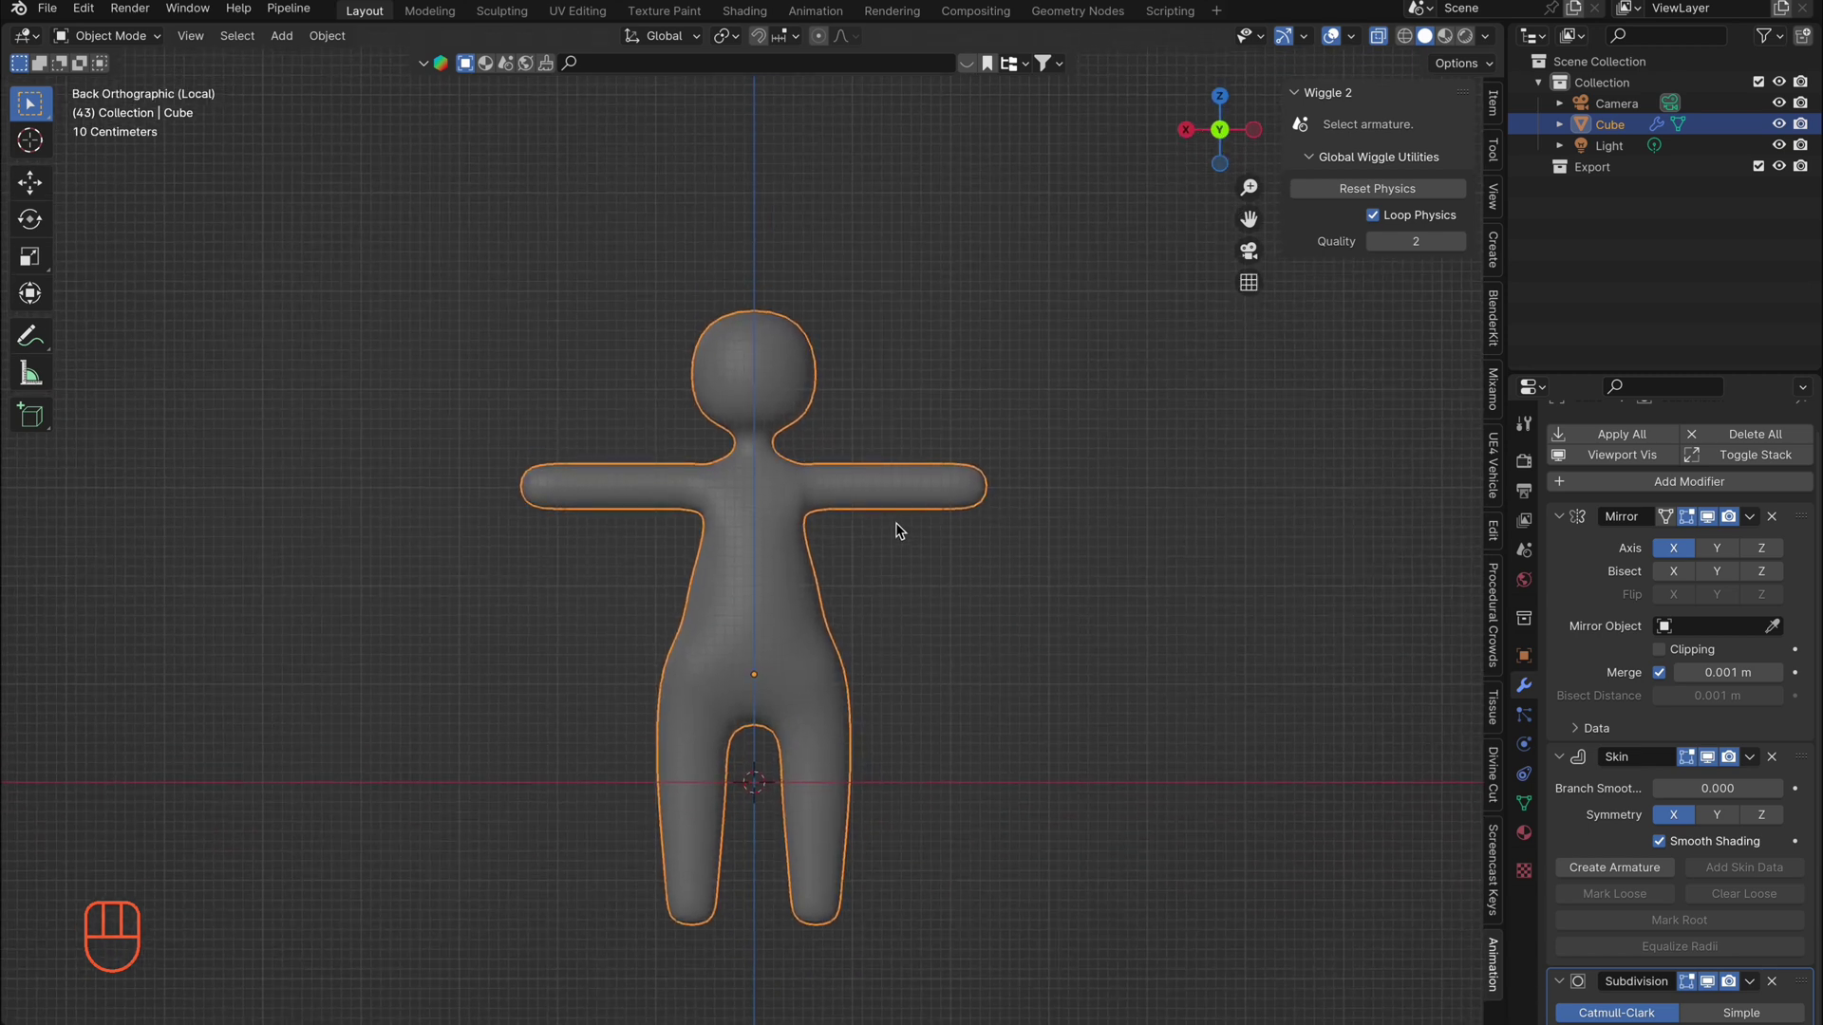
pyautogui.press('Tab')
pyautogui.click(987, 490)
pyautogui.press('g')
pyautogui.press('x')
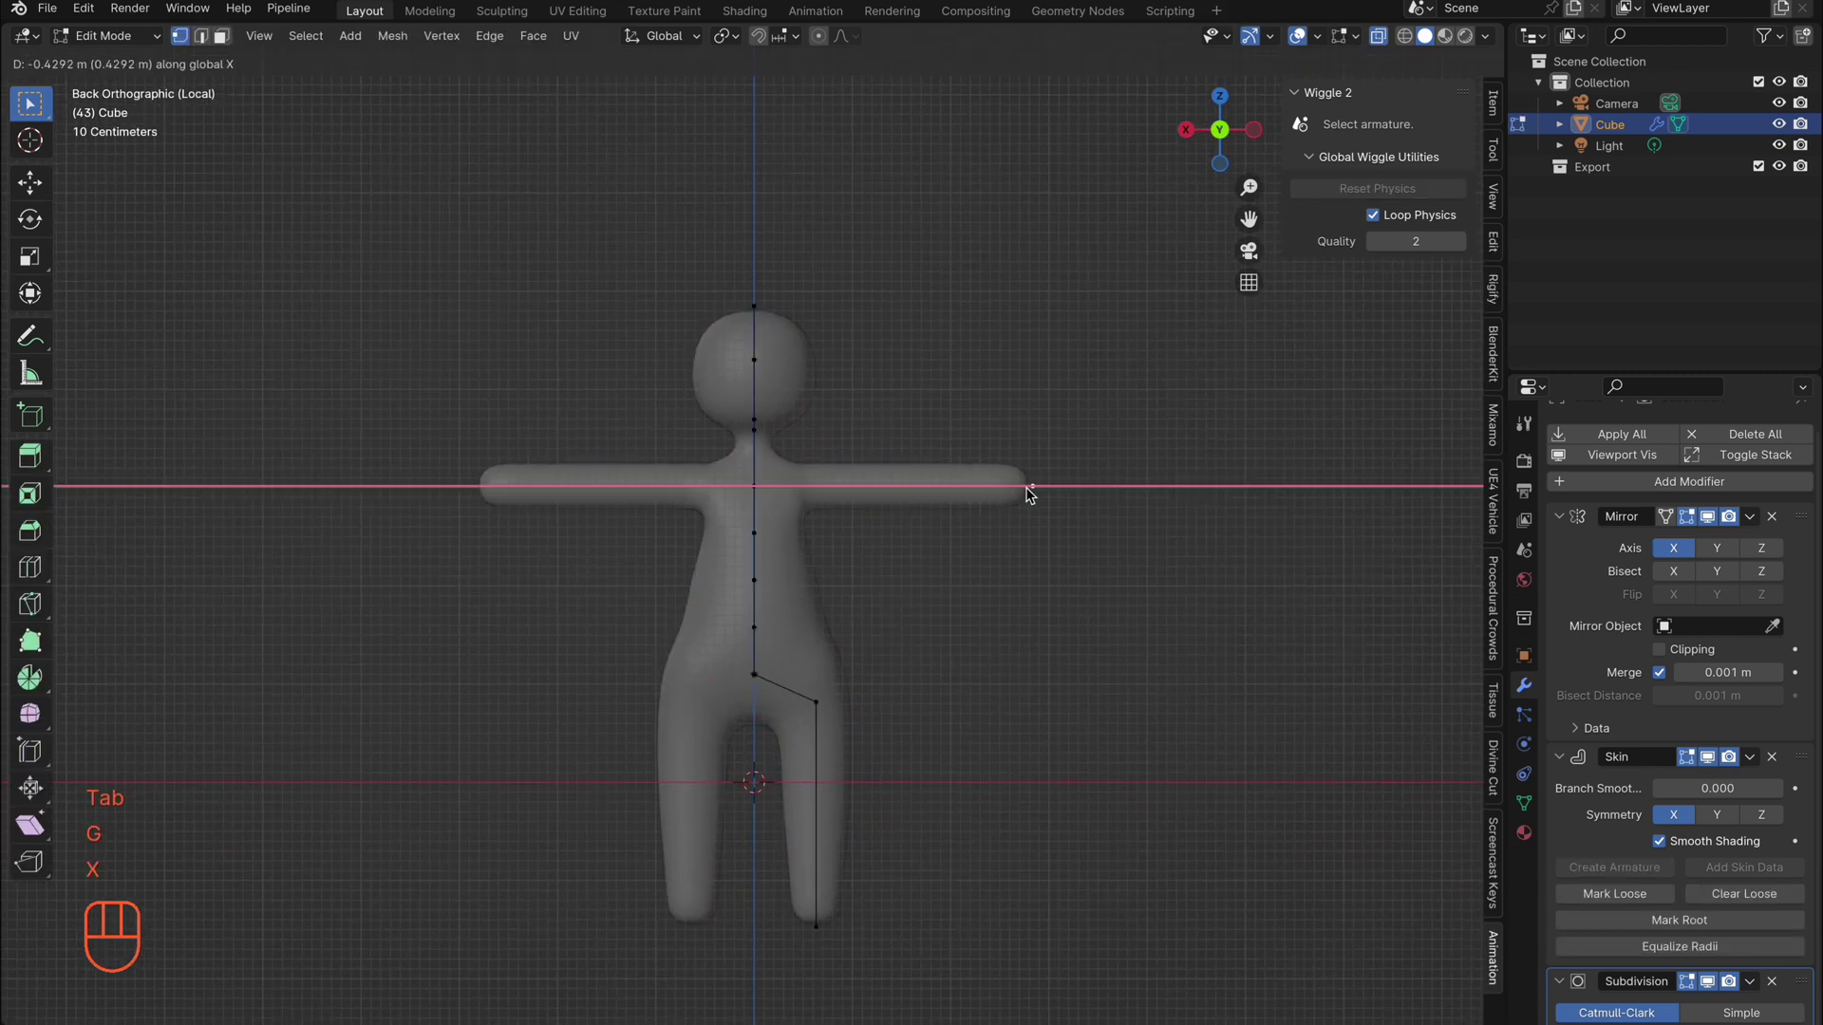
pyautogui.click(1025, 493)
pyautogui.press('Tab')
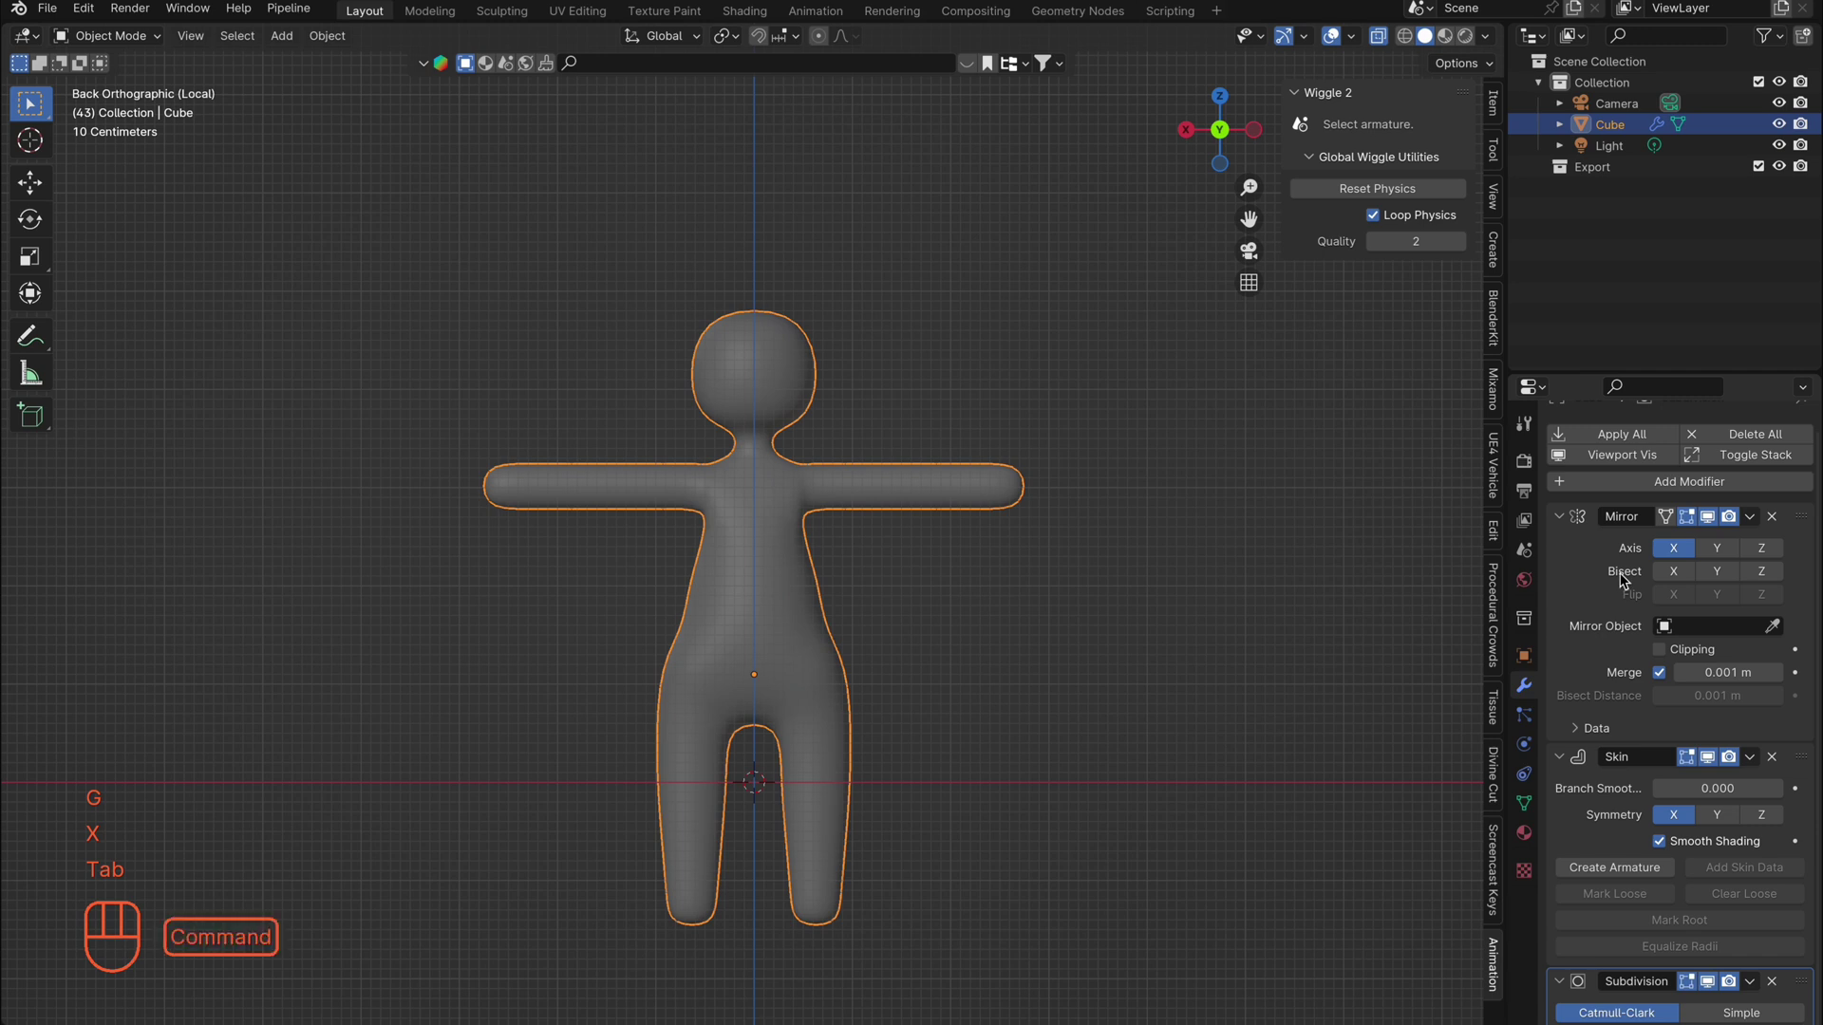
# Apply the Mirror and Skin modifiers and check the resulting mesh in Edit Mode
pyautogui.press('super+a')
pyautogui.press('super+a')
pyautogui.press('Tab')
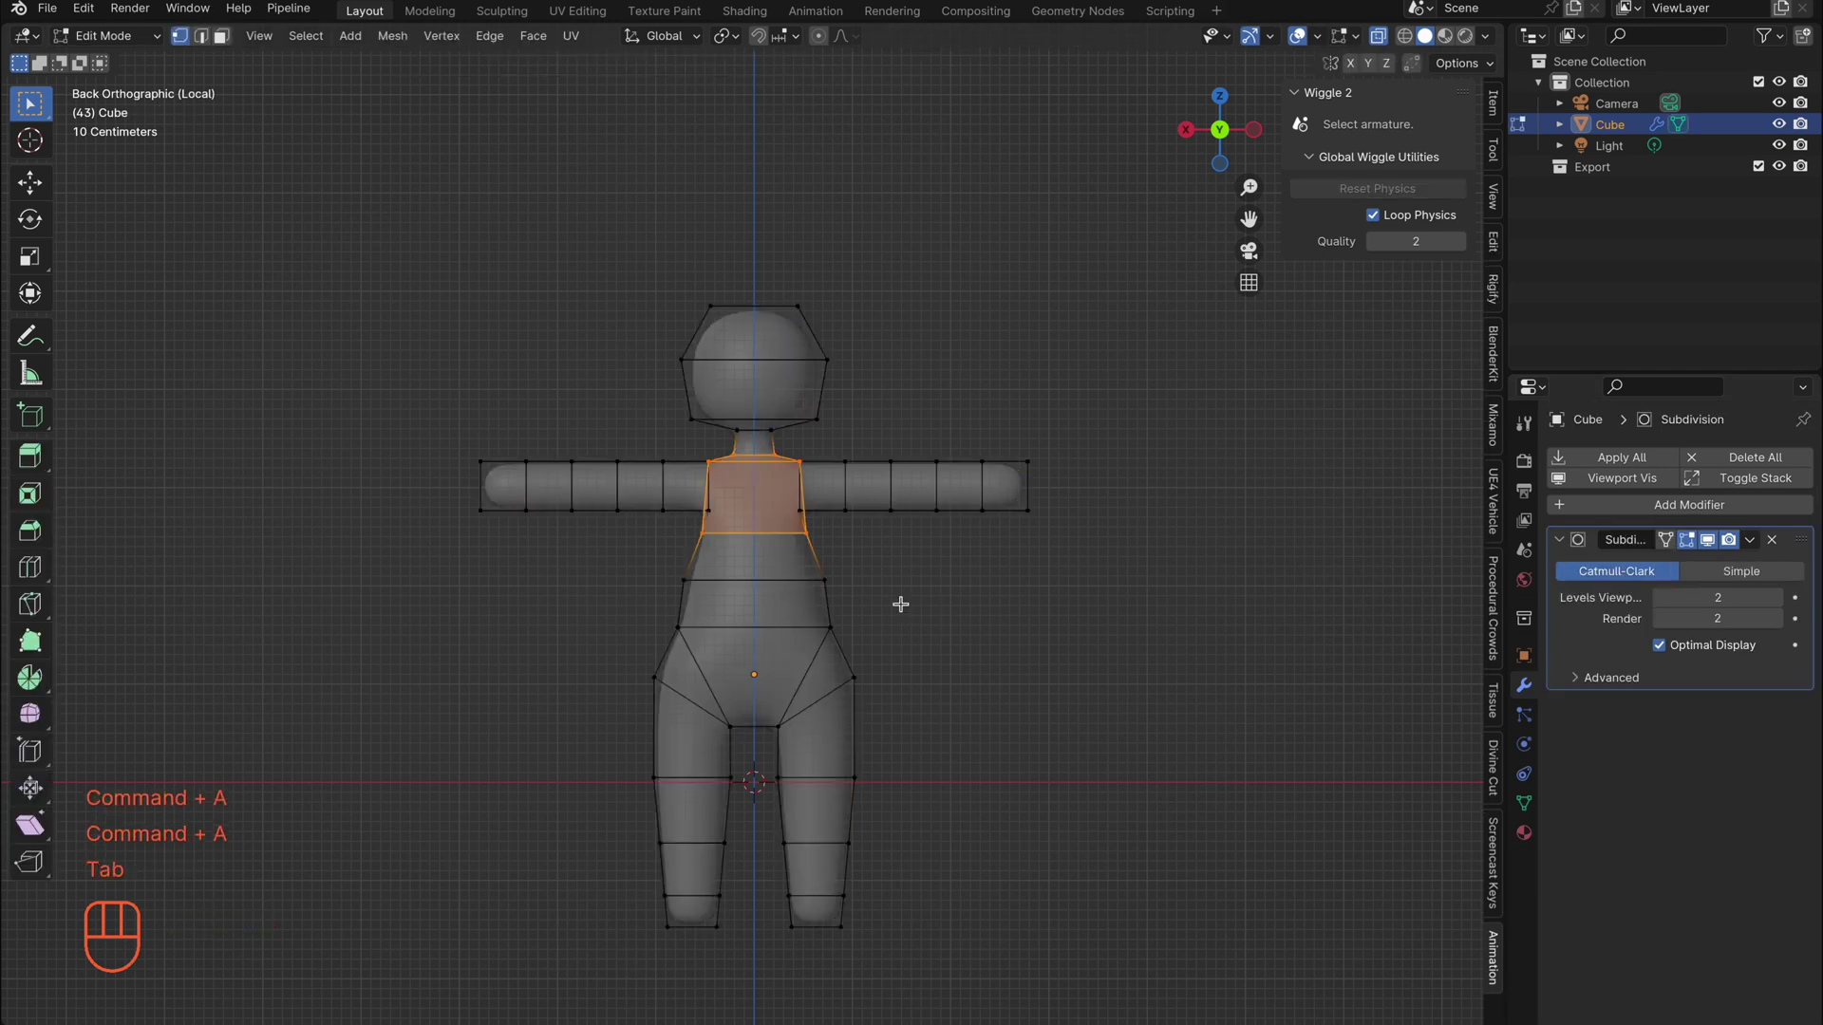
pyautogui.press('Tab')
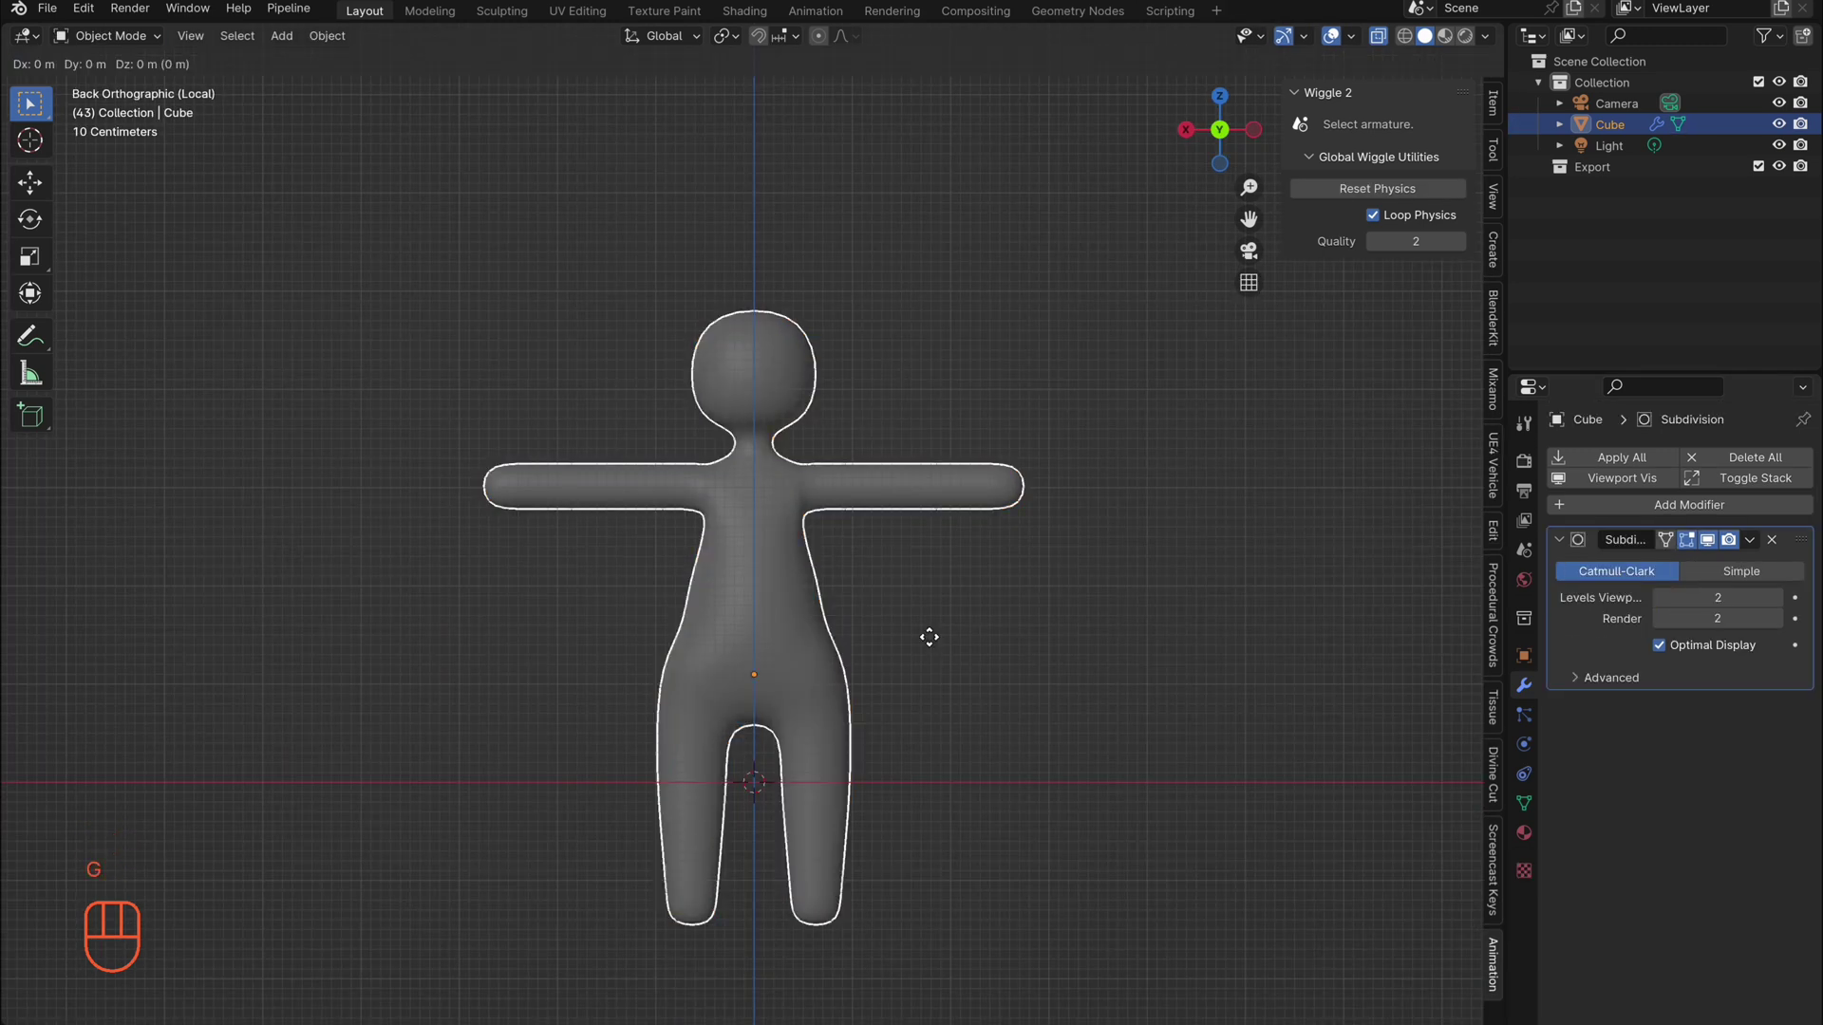
# Move the character up along Z so its feet stand on the ground line, and deselect it
pyautogui.press('g')
pyautogui.press('z')
pyautogui.click(935, 501)
pyautogui.click(935, 626)
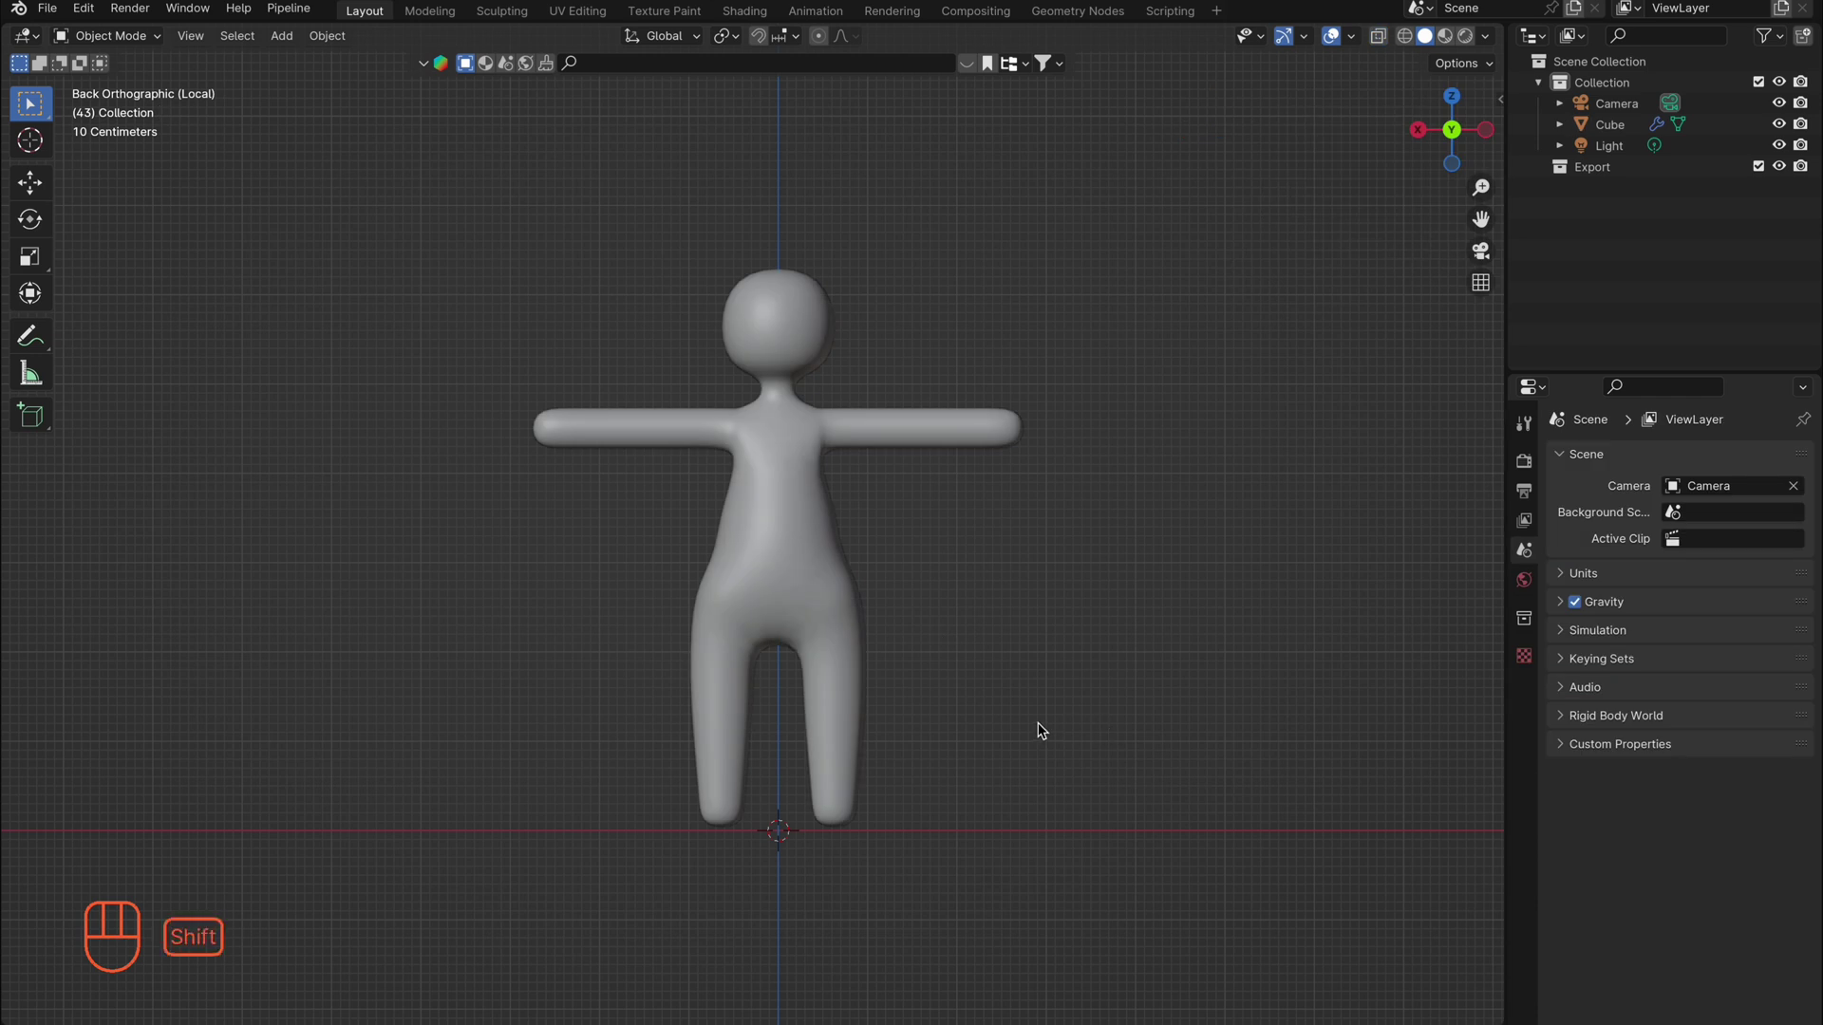
# Add a single-bone armature at the world origin between the character's feet
pyautogui.hotkey('shift', 'a')
pyautogui.click(1129, 730)
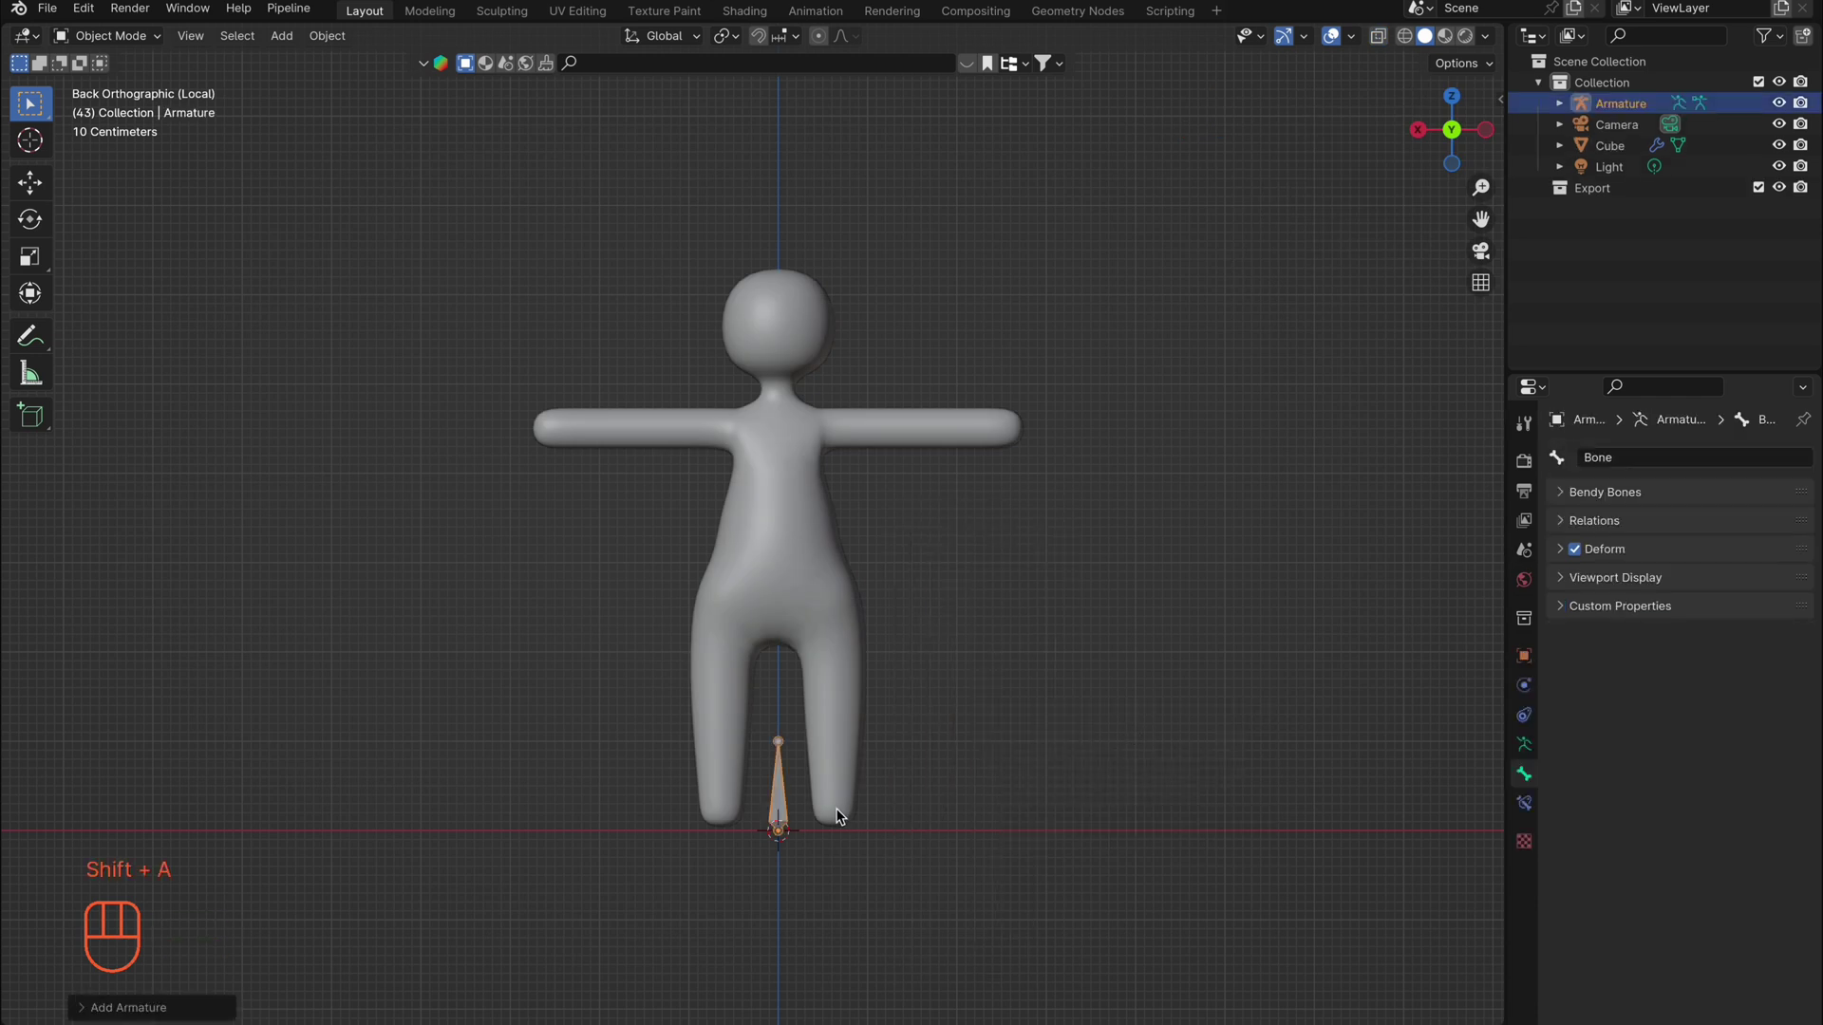
# Enter Edit Mode on the armature and select its whole bone
pyautogui.press('Tab')
pyautogui.press('a')
pyautogui.press('g')
pyautogui.press('z')
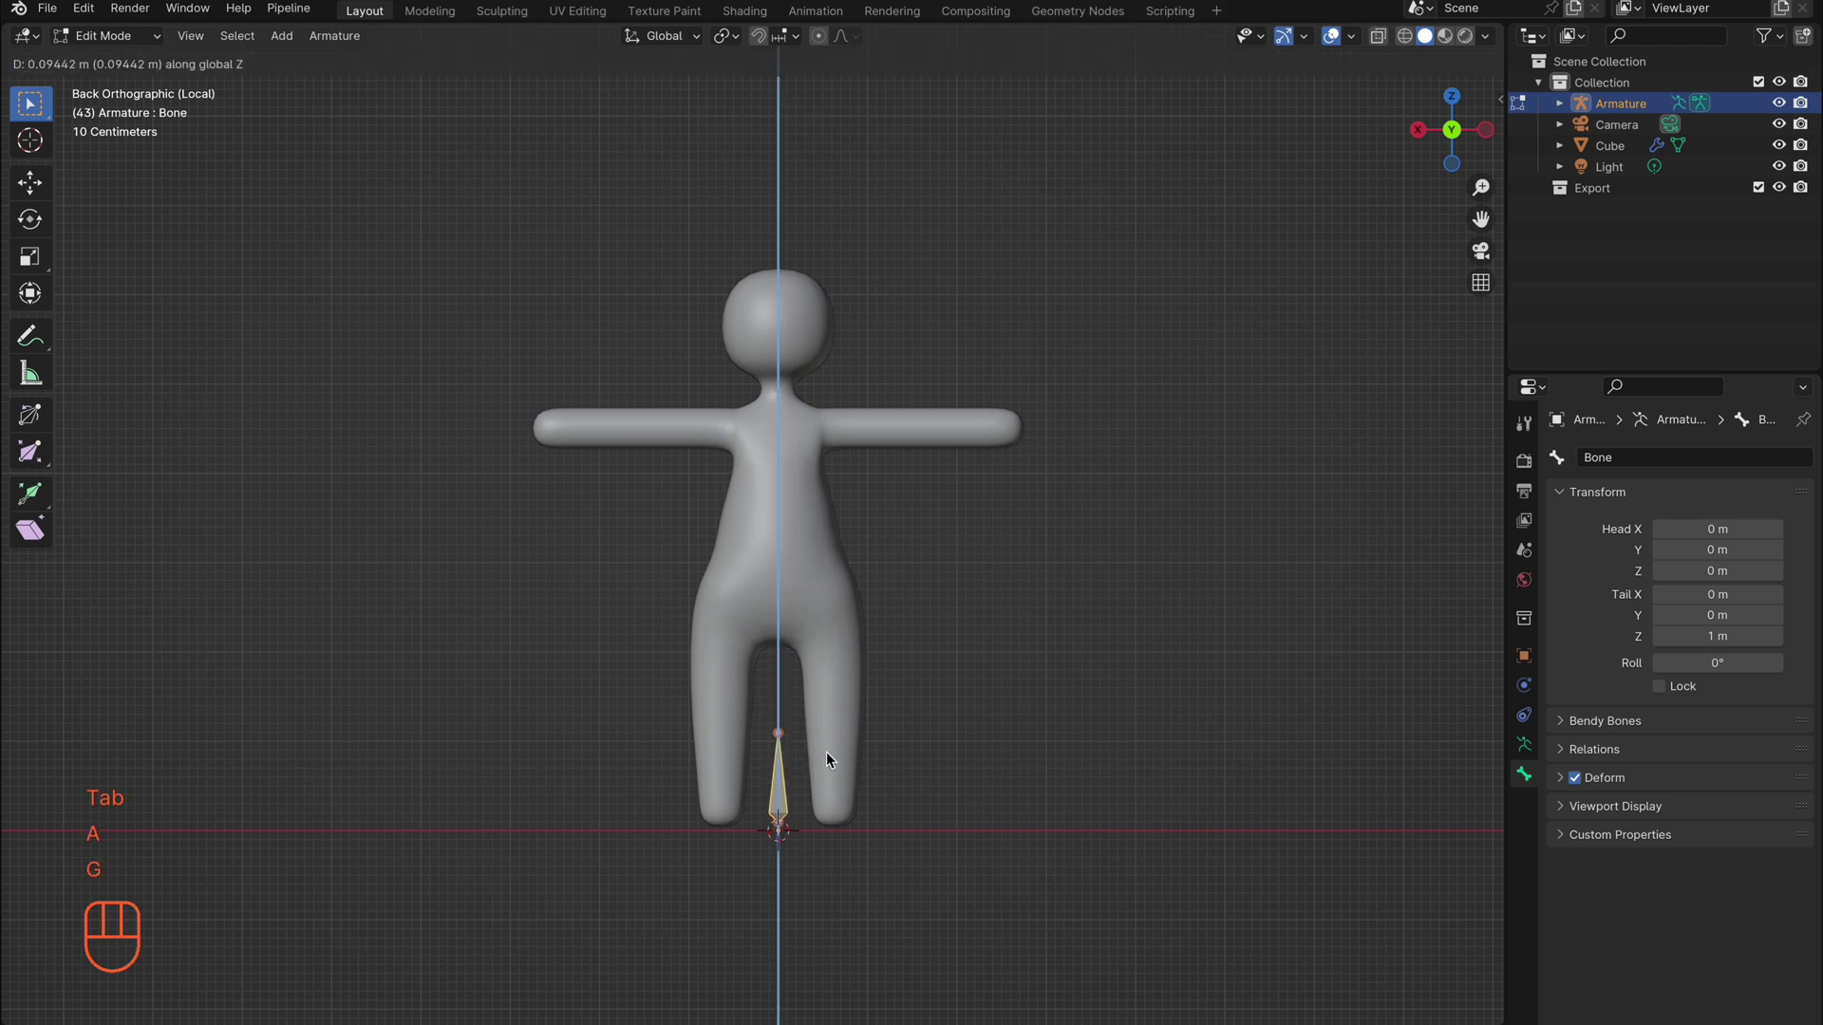
pyautogui.click(824, 750)
pyautogui.press('super+z')
# Duplicate the root bone up to the hips, with its head at about Z 2.3 m, and display the armature In Front
pyautogui.hotkey('shift', 'd')
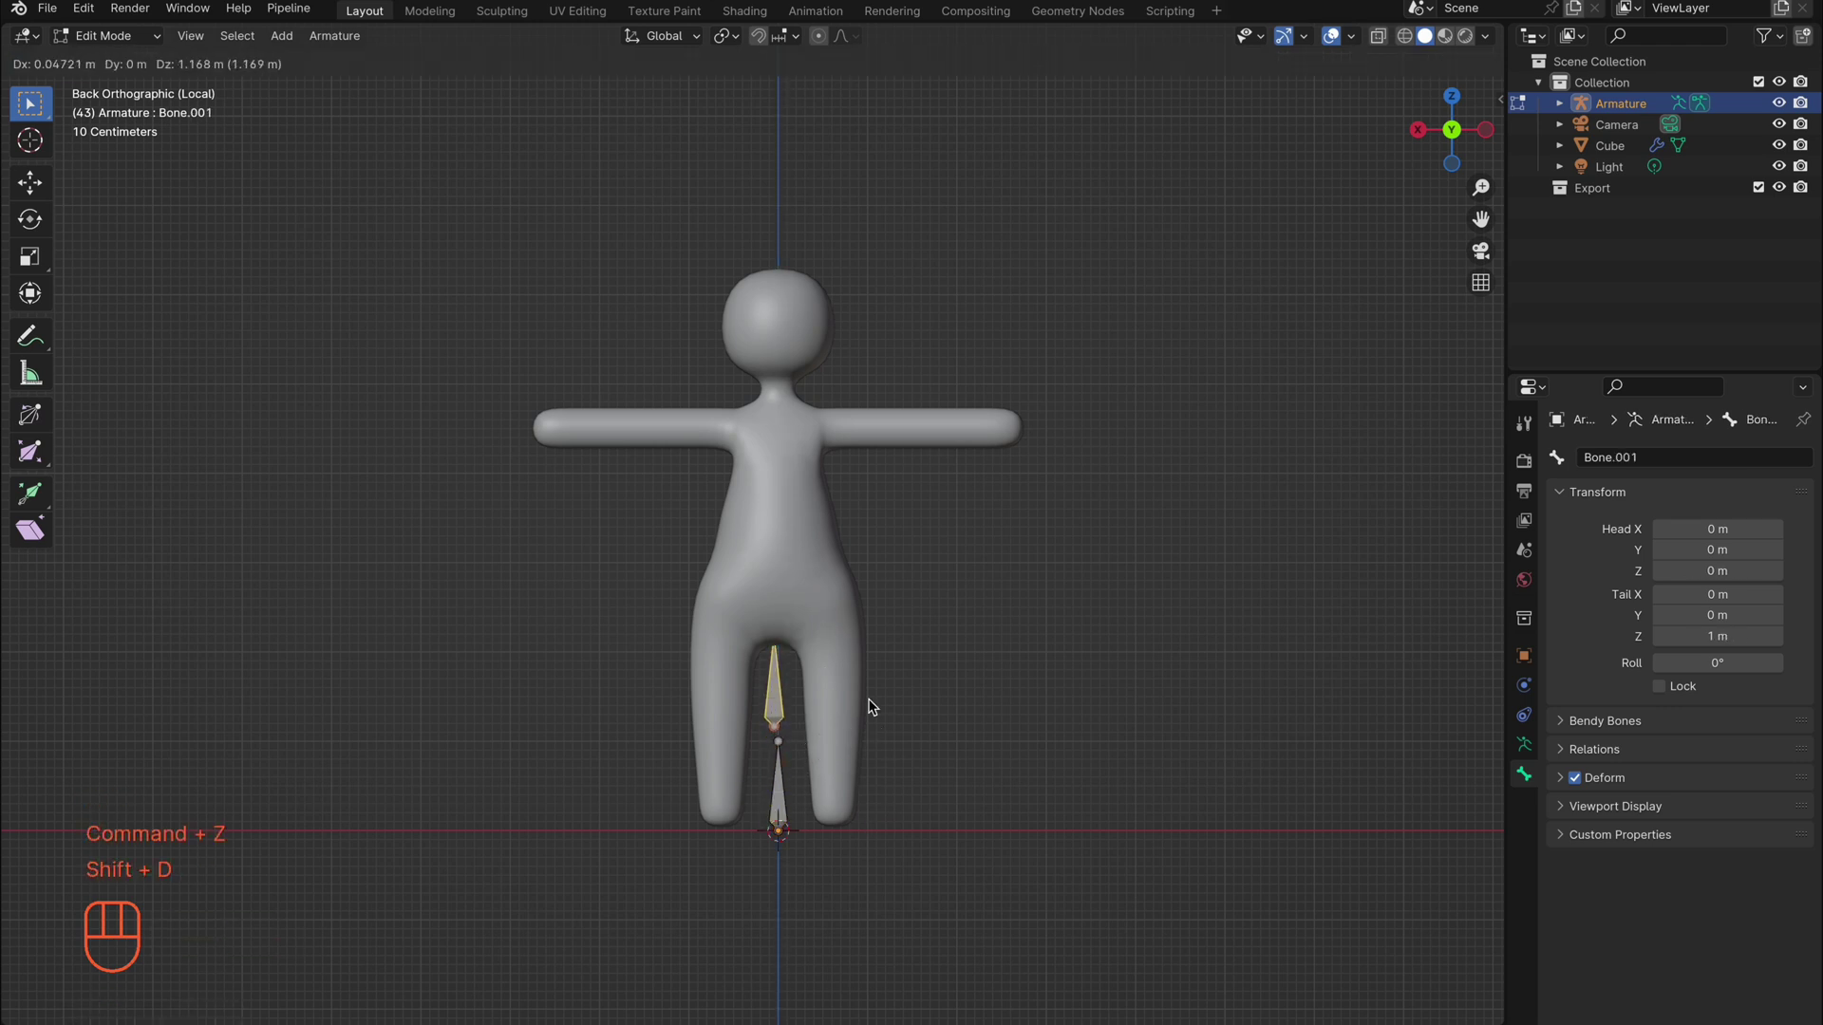
pyautogui.click(871, 605)
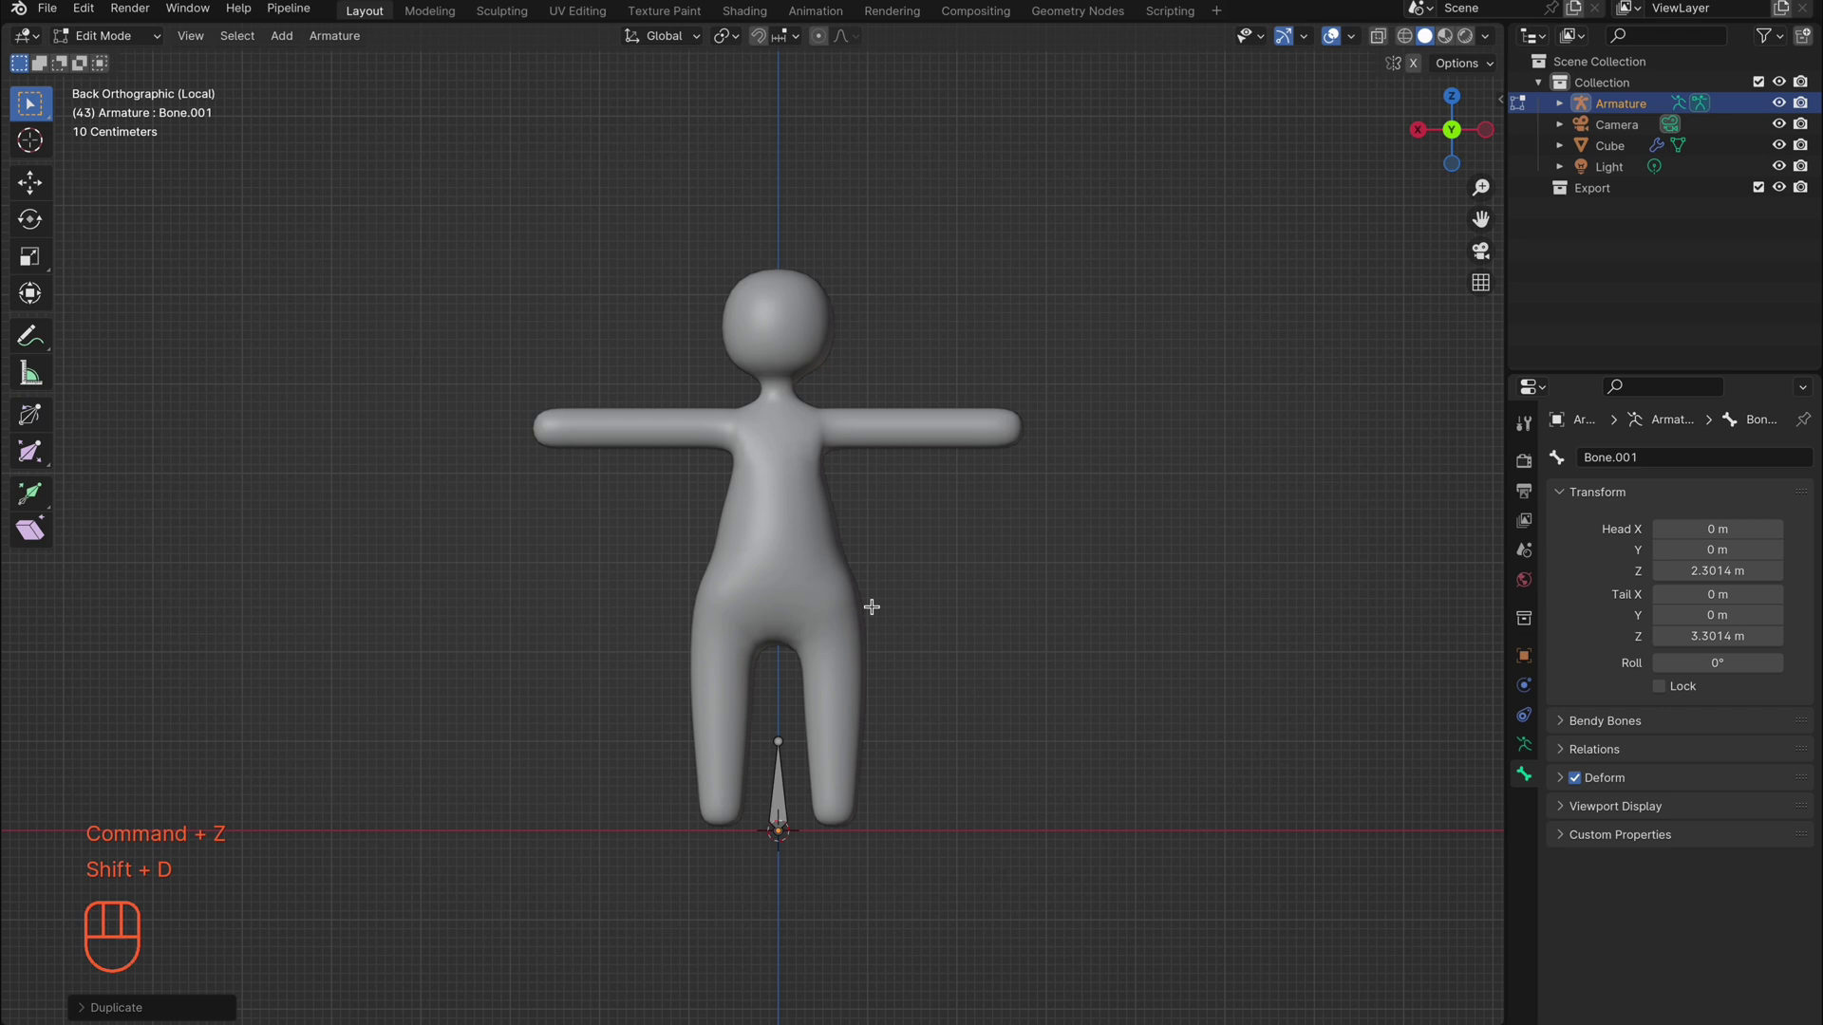
pyautogui.click(1523, 745)
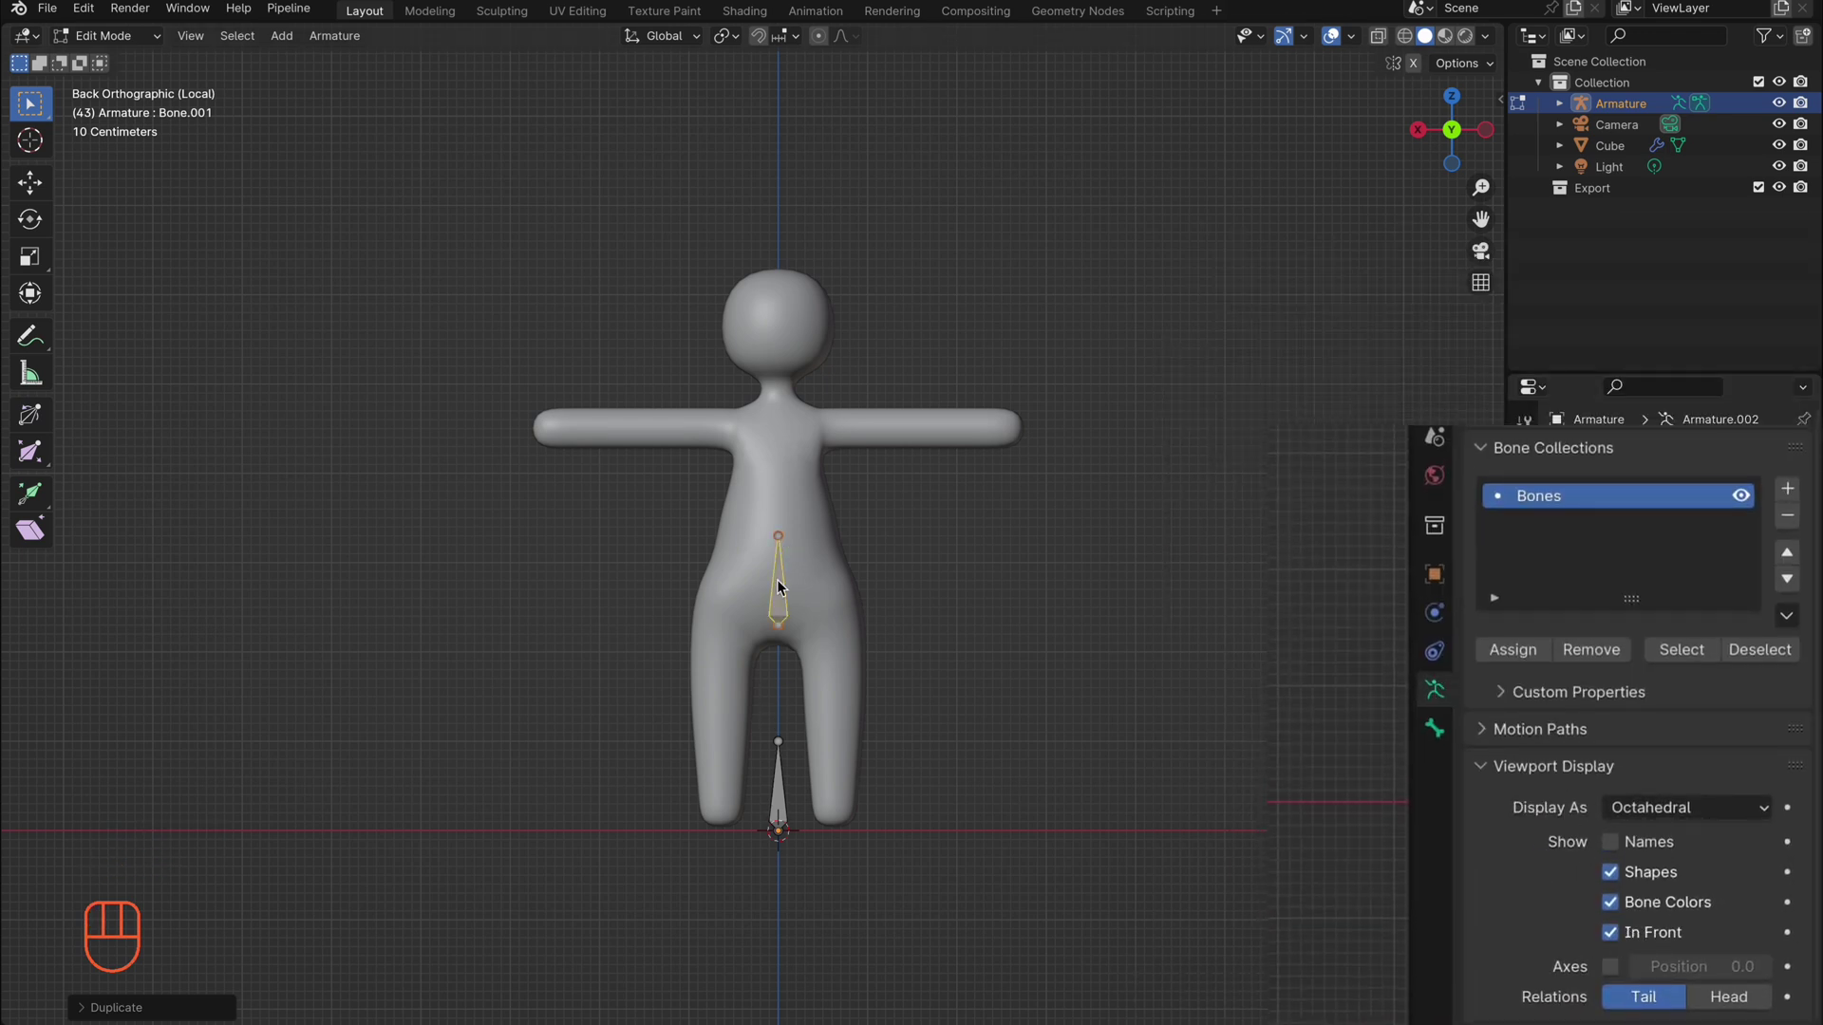
# Parent the root bone between the feet to the hip bone with Keep Offset
pyautogui.click(778, 805)
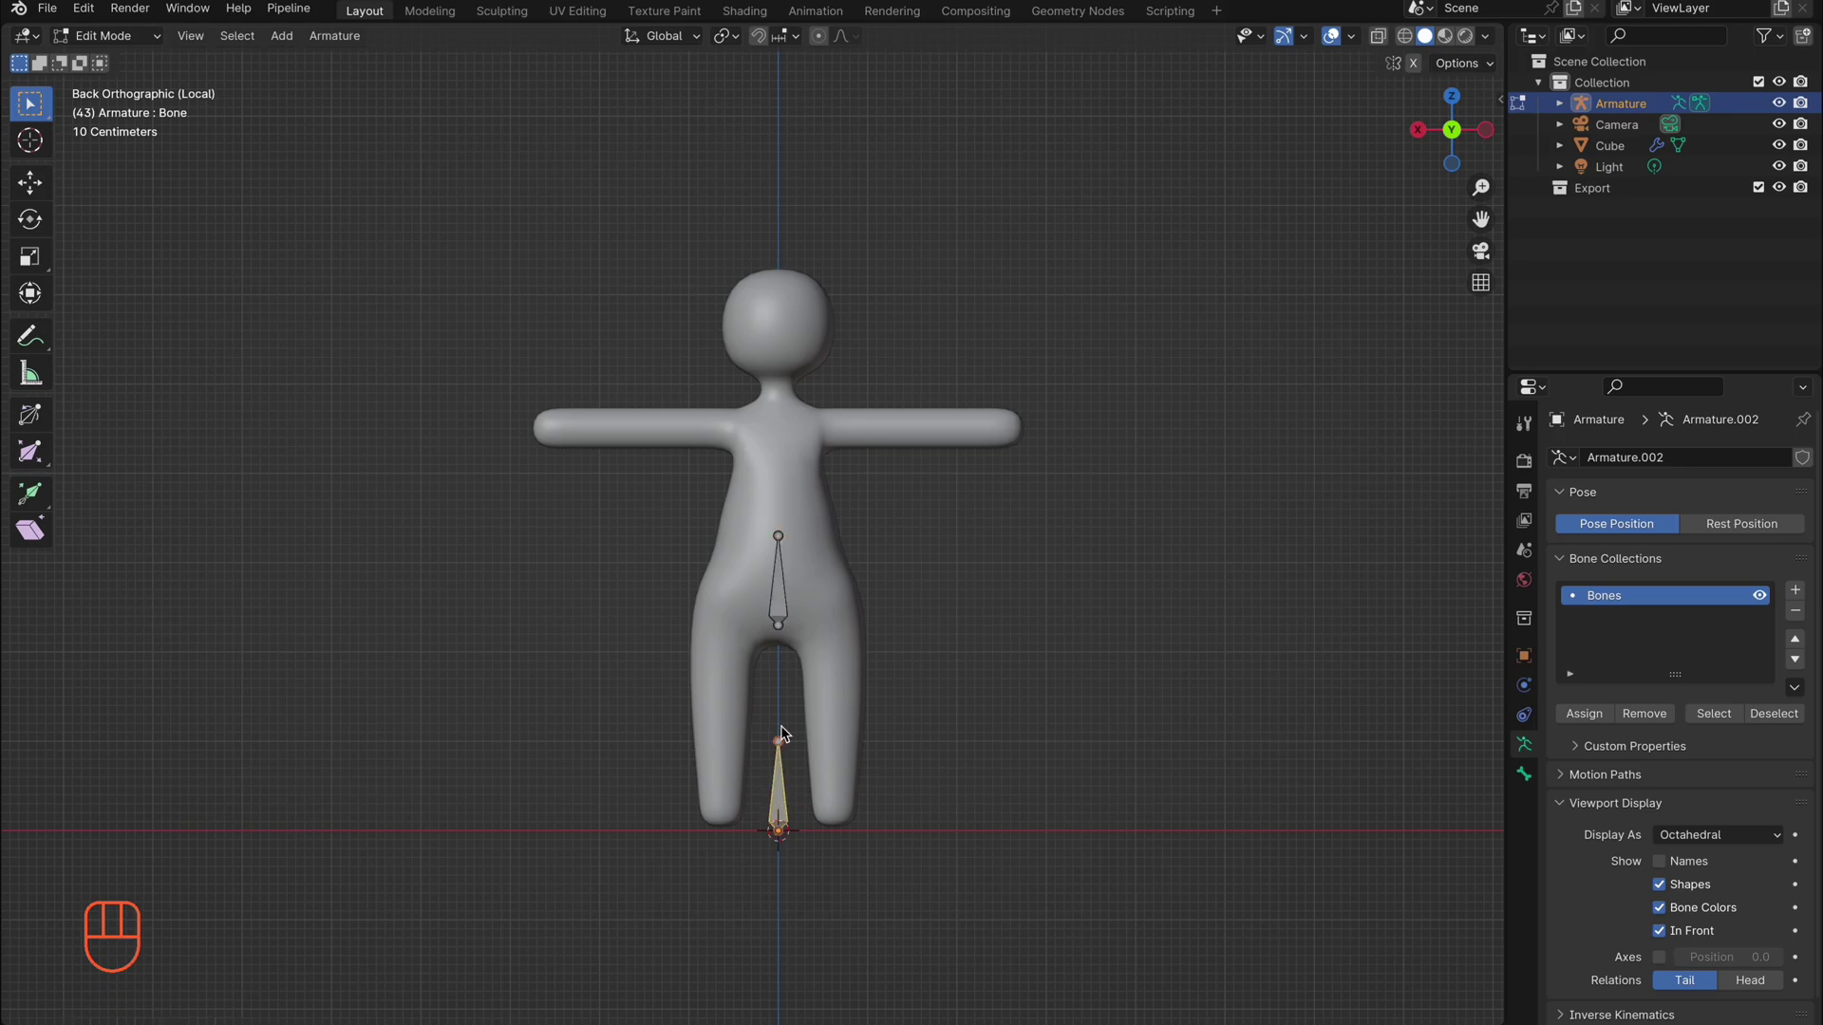
pyautogui.hotkey('ctrl', 'p')
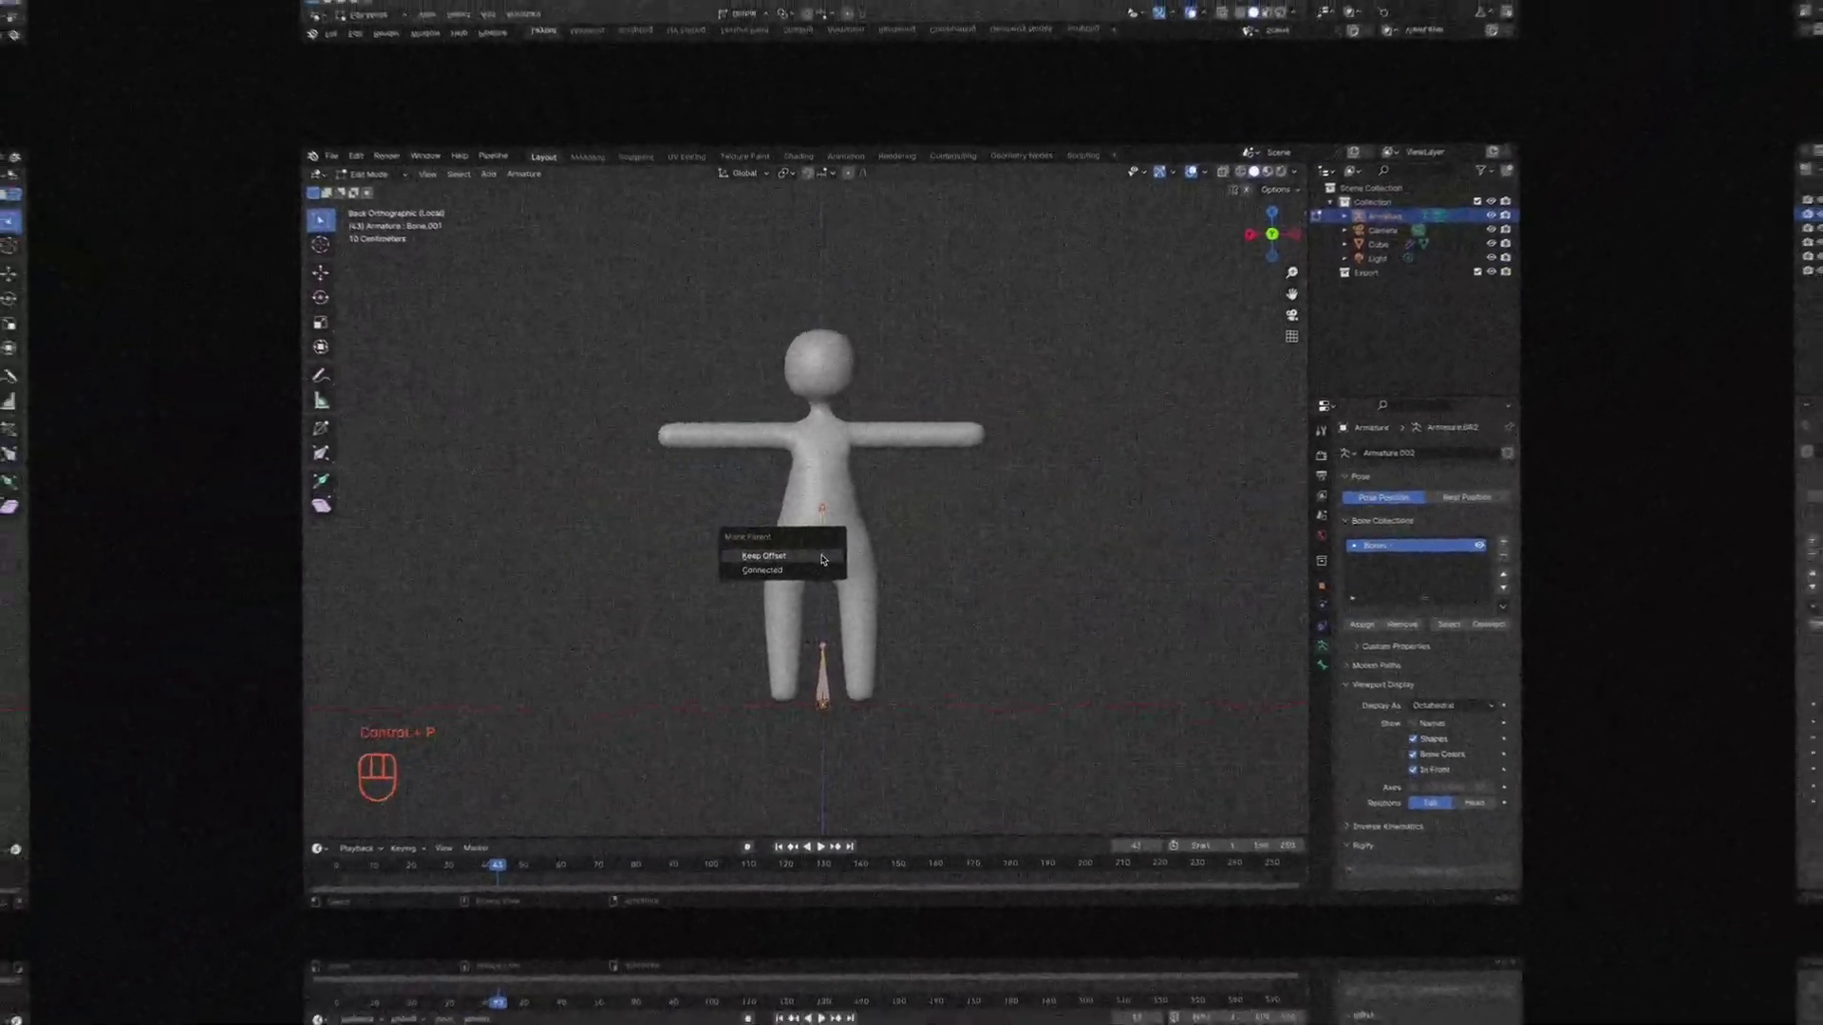
pyautogui.click(812, 568)
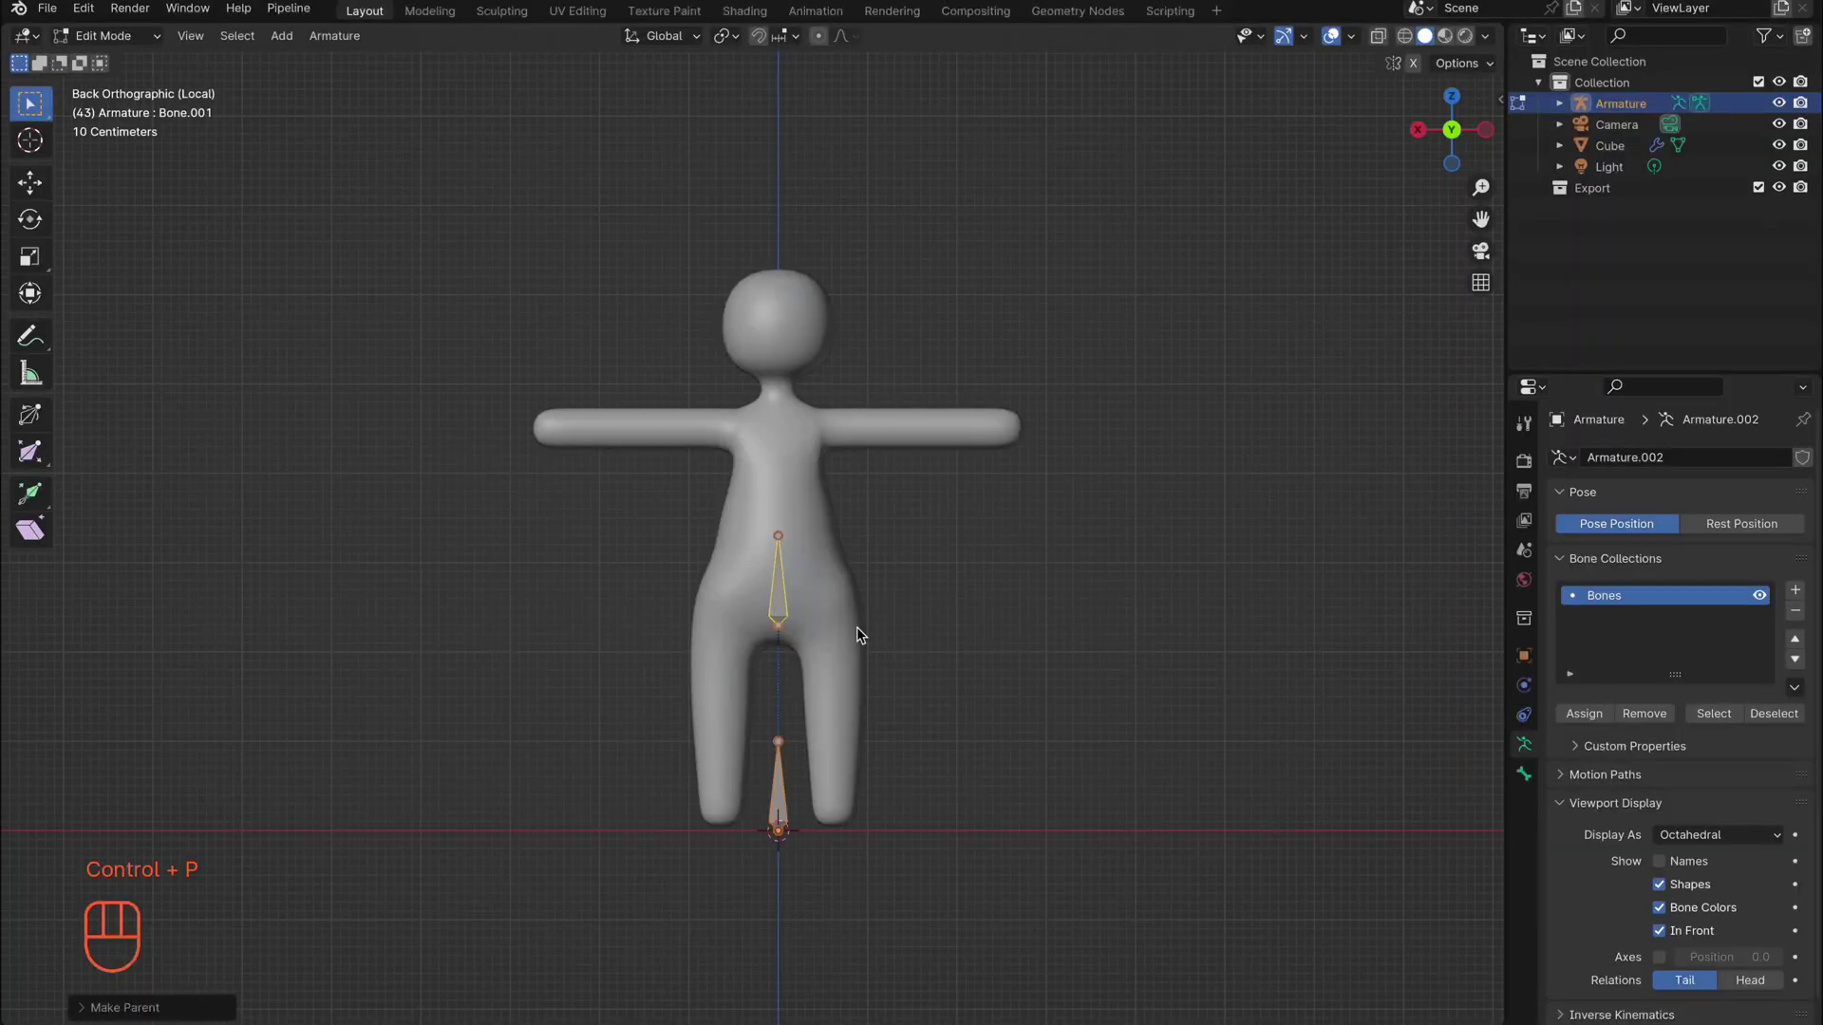
# Raise the hip bone's upper end along Z to the base of the neck so the bone spans the torso
pyautogui.click(780, 537)
pyautogui.press('g')
pyautogui.press('z')
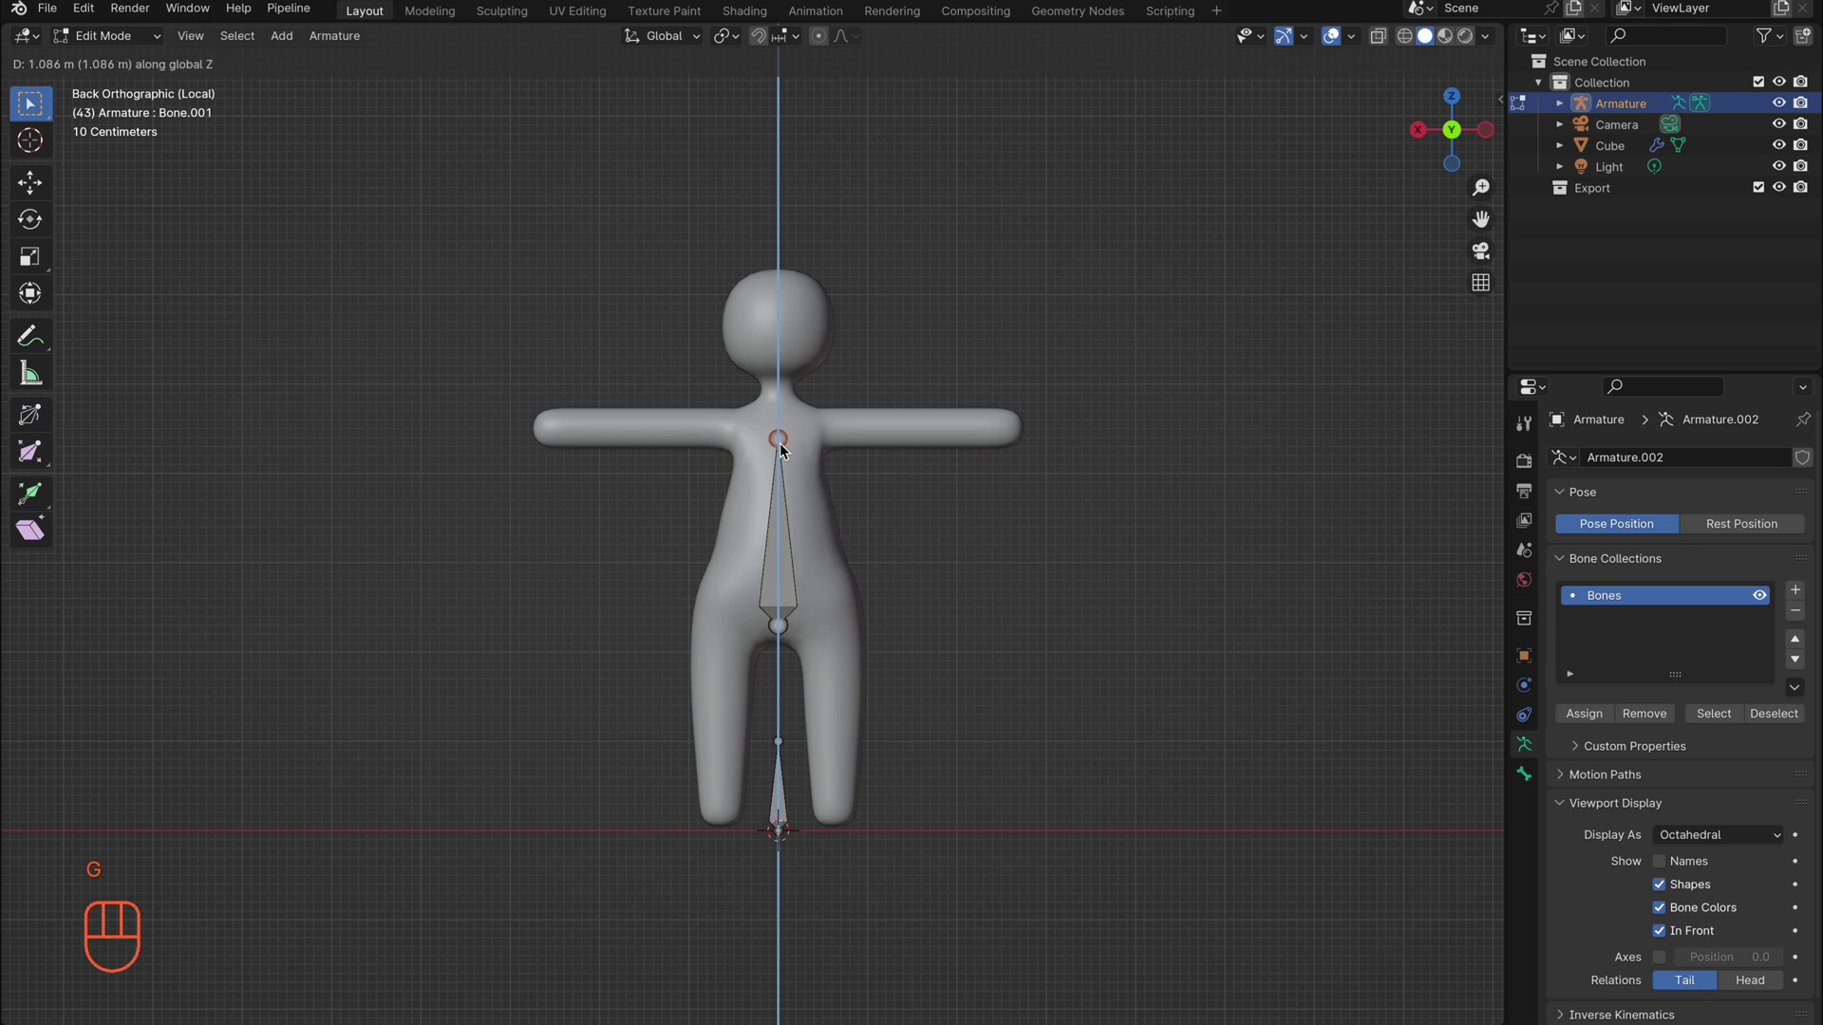
pyautogui.click(805, 406)
# Extrude a short neck bone and a head bone along Z, ending at the top of the head
pyautogui.press('e')
pyautogui.press('z')
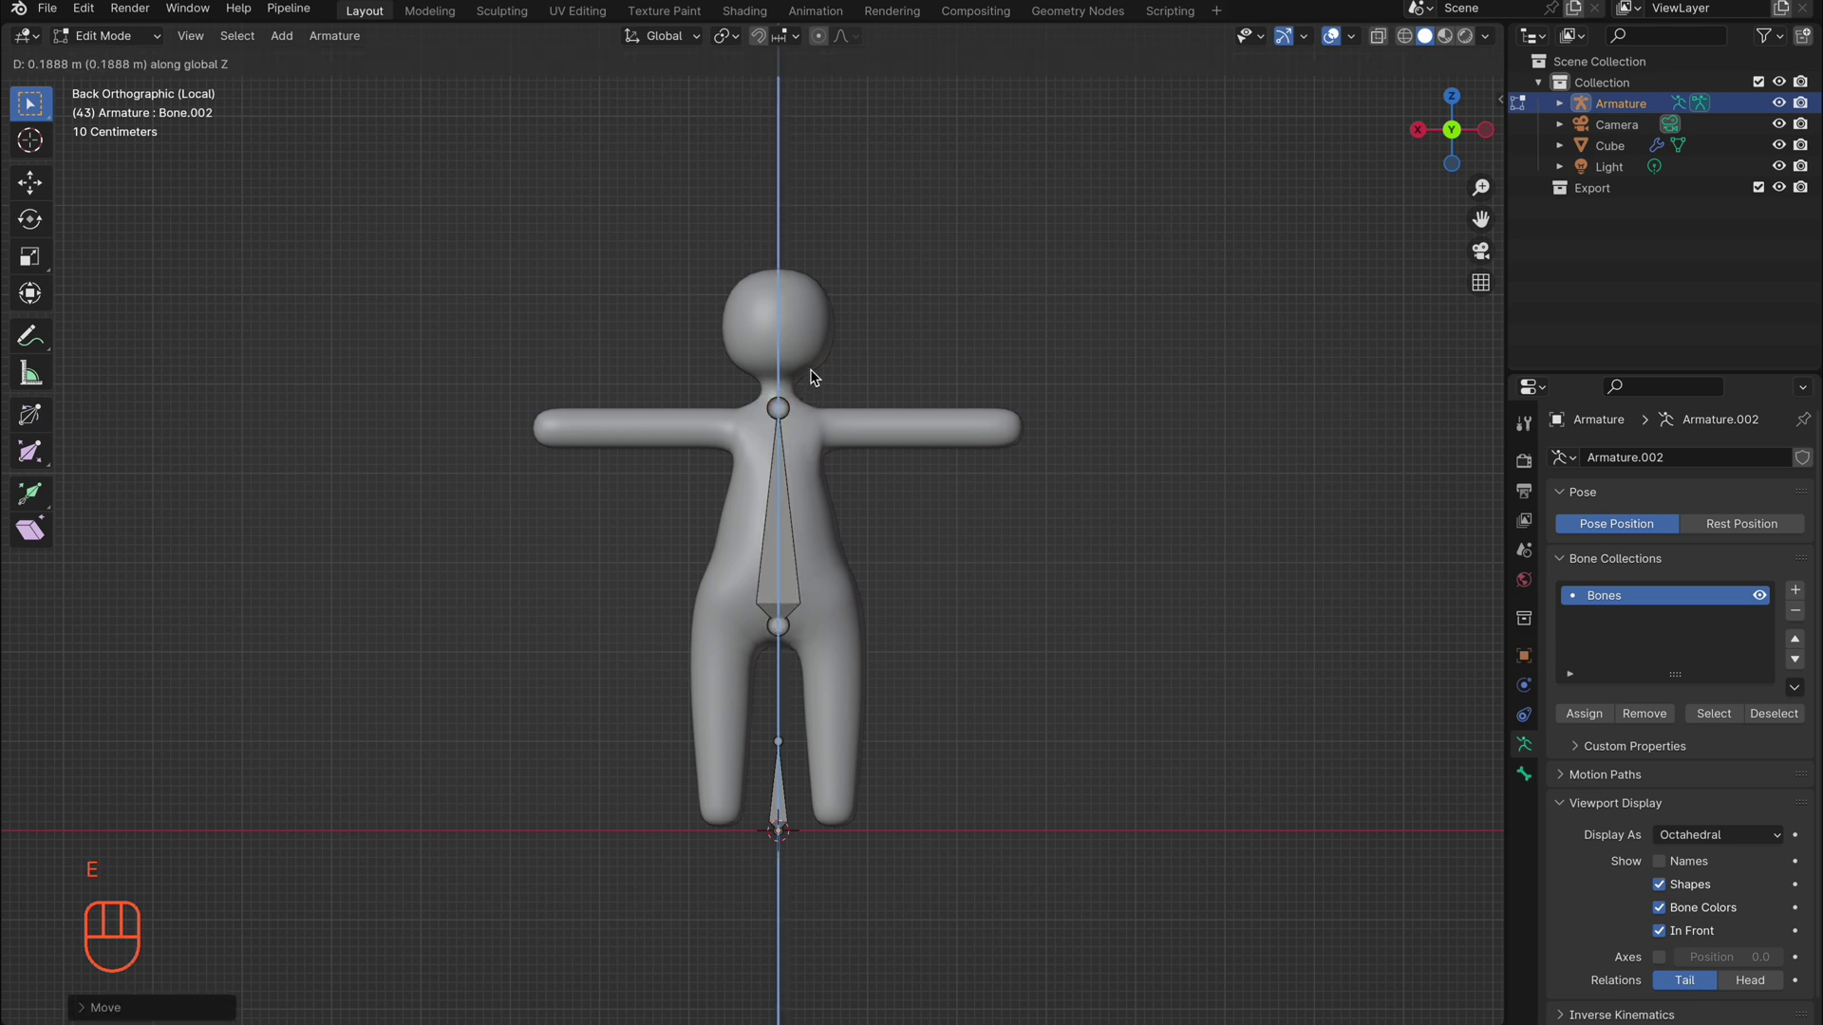
pyautogui.click(813, 359)
pyautogui.press('e')
pyautogui.press('z')
pyautogui.click(807, 261)
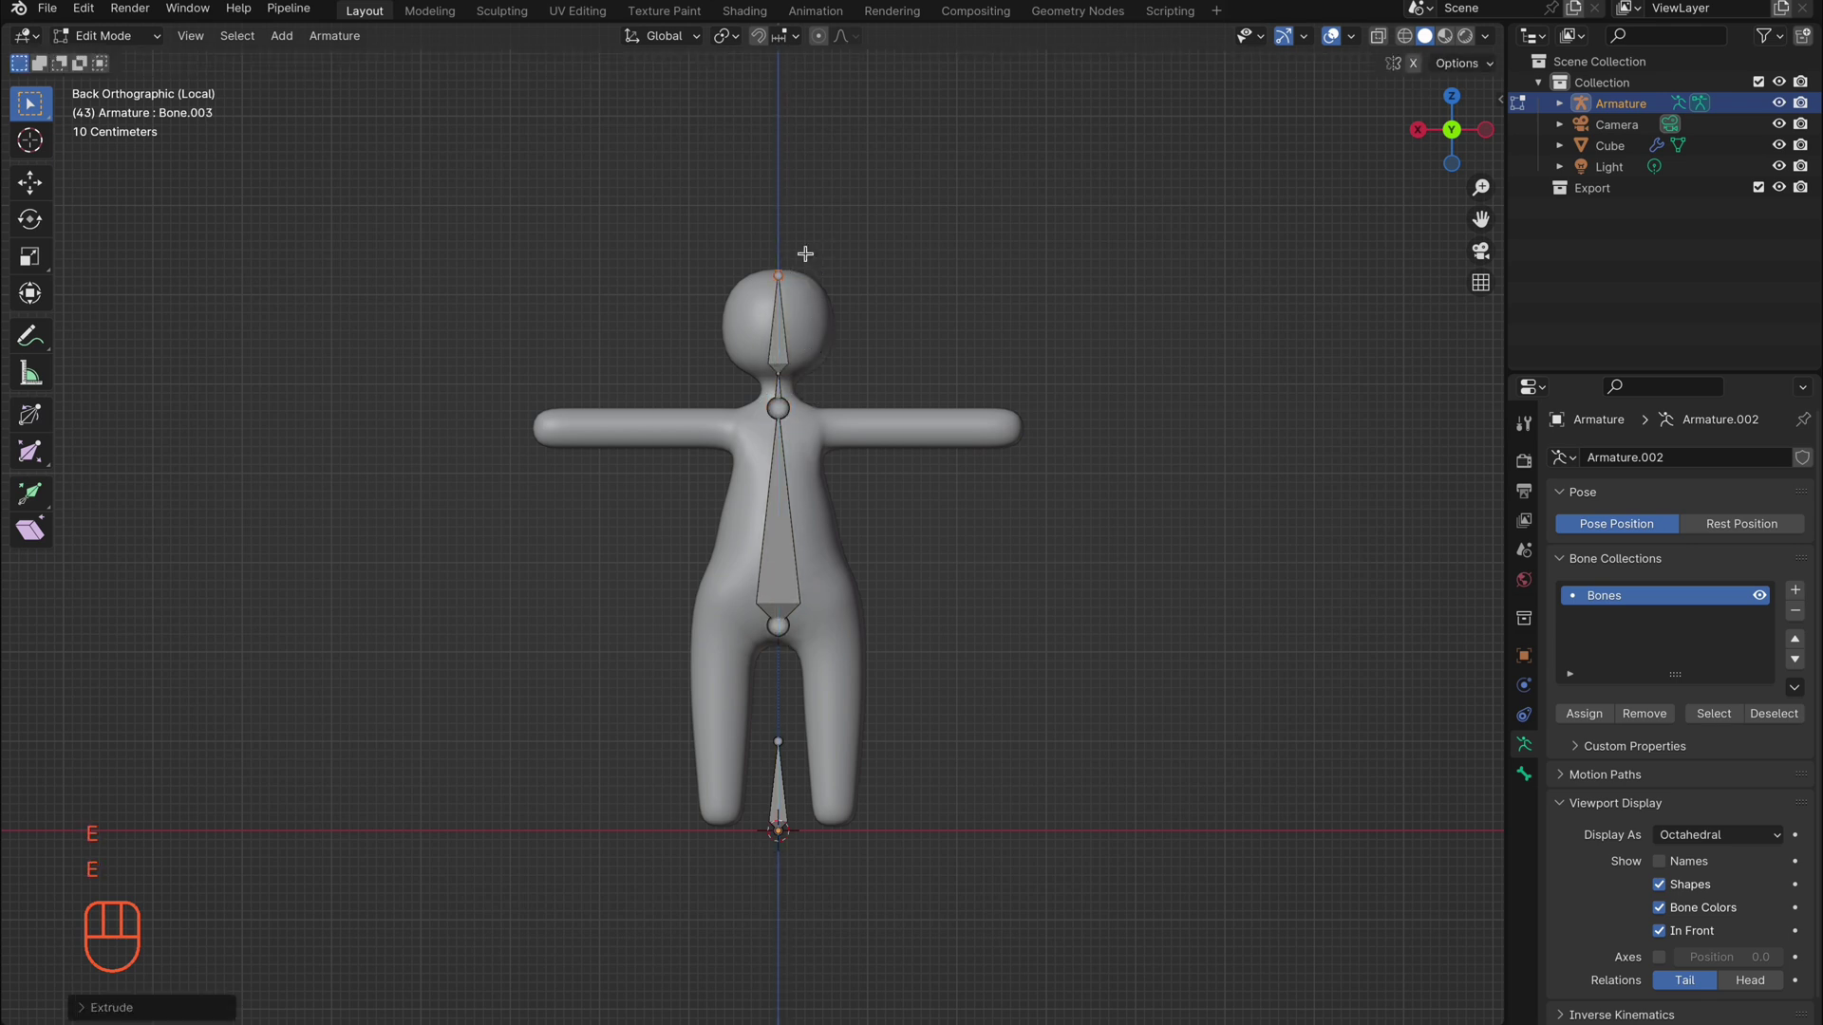
# Duplicate the head bone, rotate it horizontal, shrink it, and place it as a shoulder bone on the negative X side
pyautogui.click(781, 355)
pyautogui.hotkey('shift', 'd')
pyautogui.click(899, 317)
pyautogui.press('r')
pyautogui.click(902, 496)
pyautogui.press('s')
pyautogui.click(917, 334)
pyautogui.press('g')
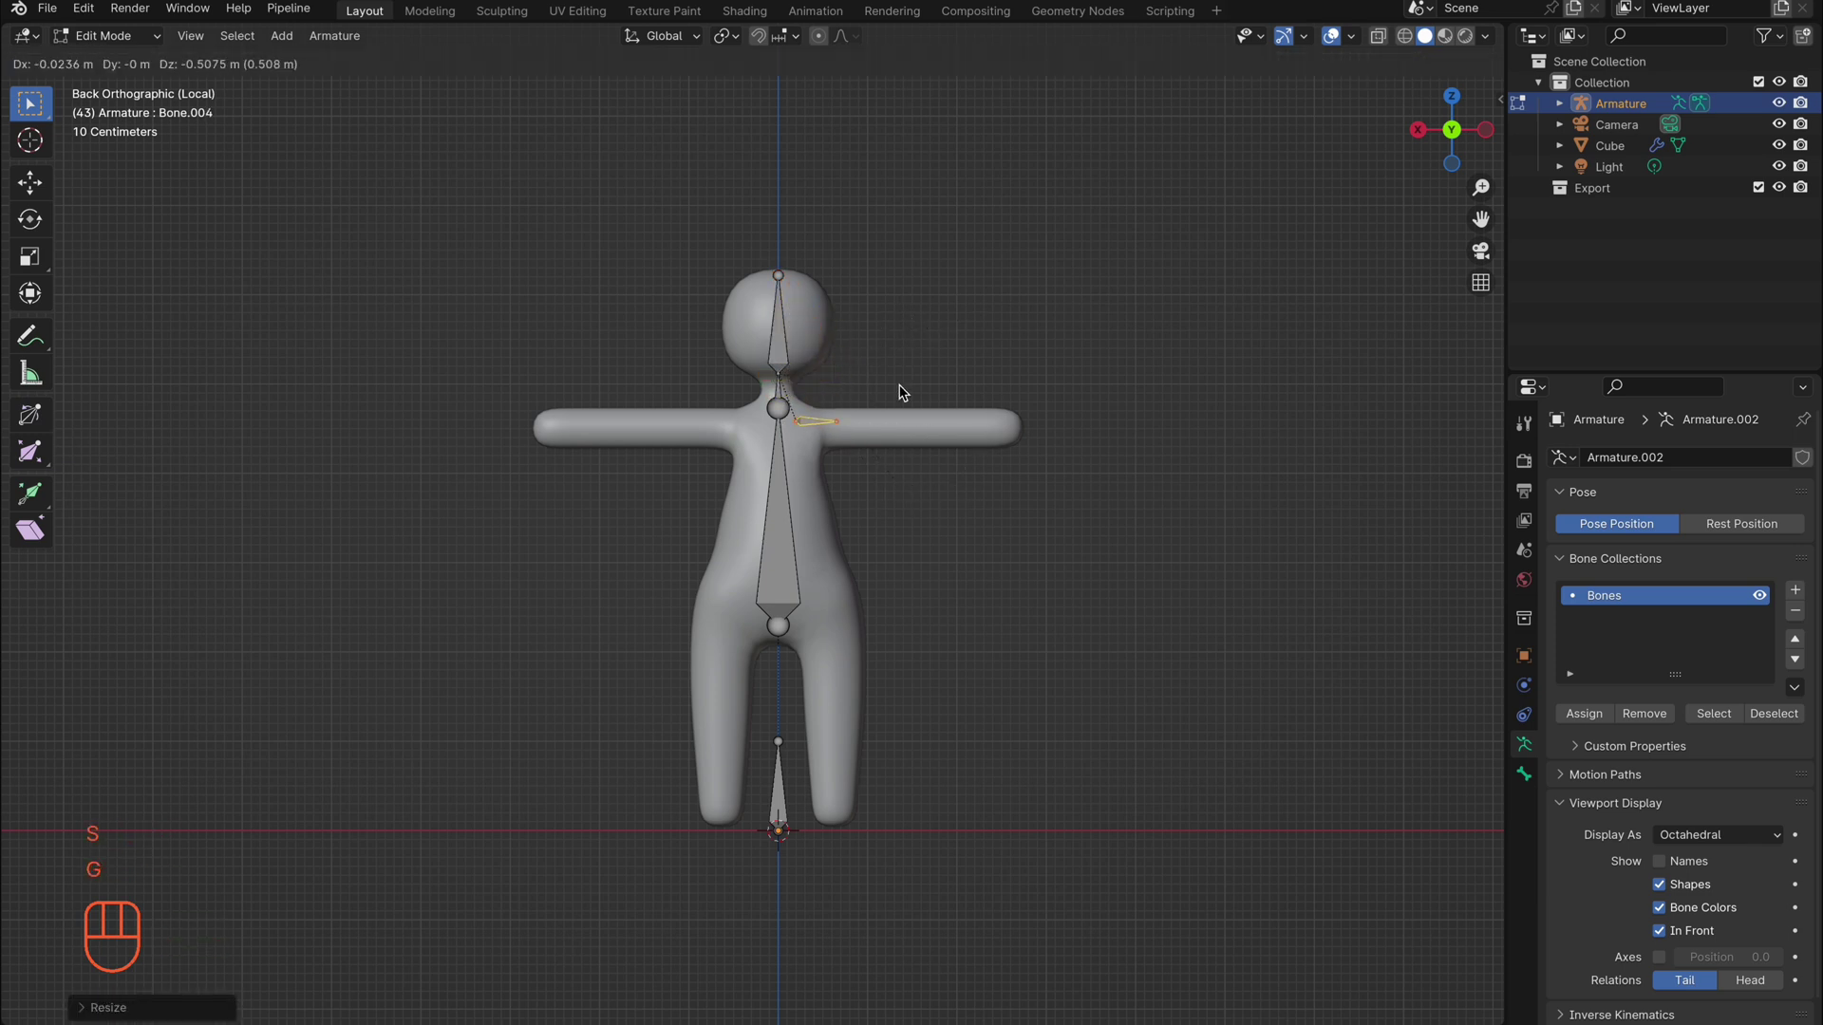
pyautogui.click(899, 387)
# Extrude upper arm and forearm bones along X from the shoulder bone to the tip of the arm
pyautogui.press('e')
pyautogui.press('x')
pyautogui.click(918, 427)
pyautogui.press('e')
pyautogui.press('x')
pyautogui.click(1009, 425)
# Add an .r suffix to the names of the arm chain's bones, naming the shoulder bone Bone.004.r
pyautogui.click(813, 428)
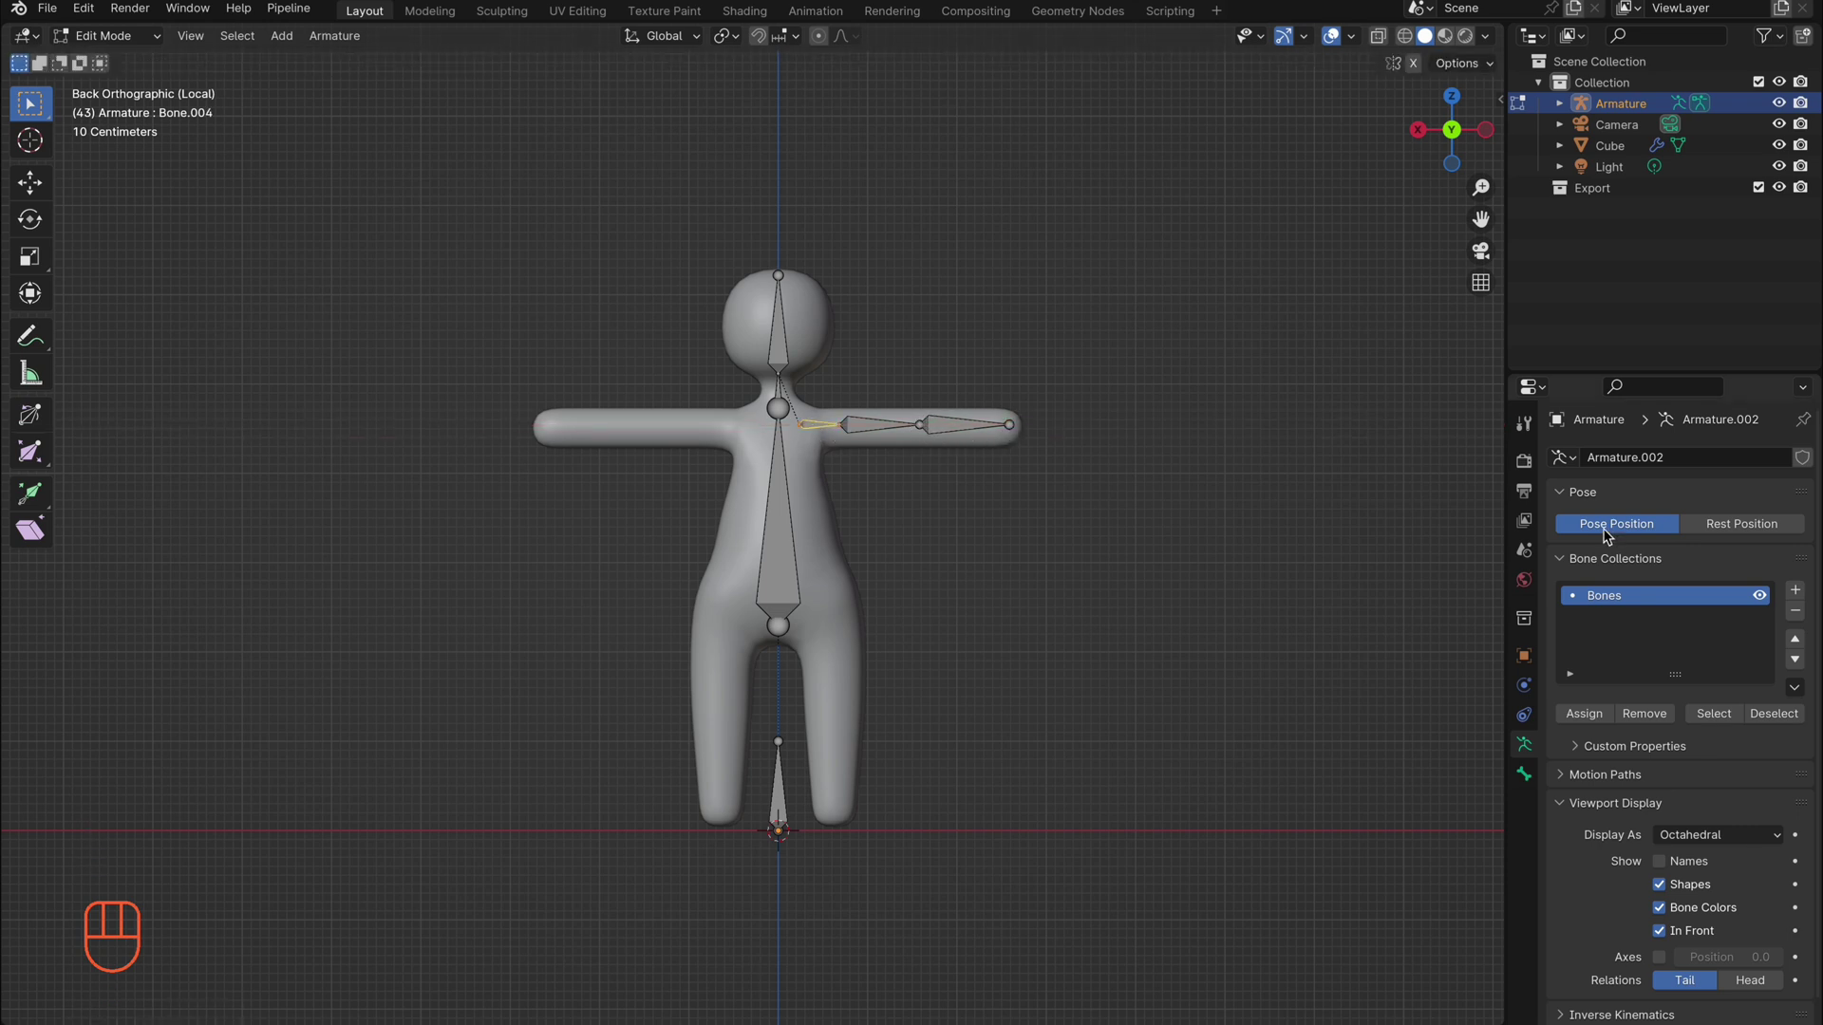
pyautogui.click(1523, 776)
pyautogui.doubleClick(1665, 459)
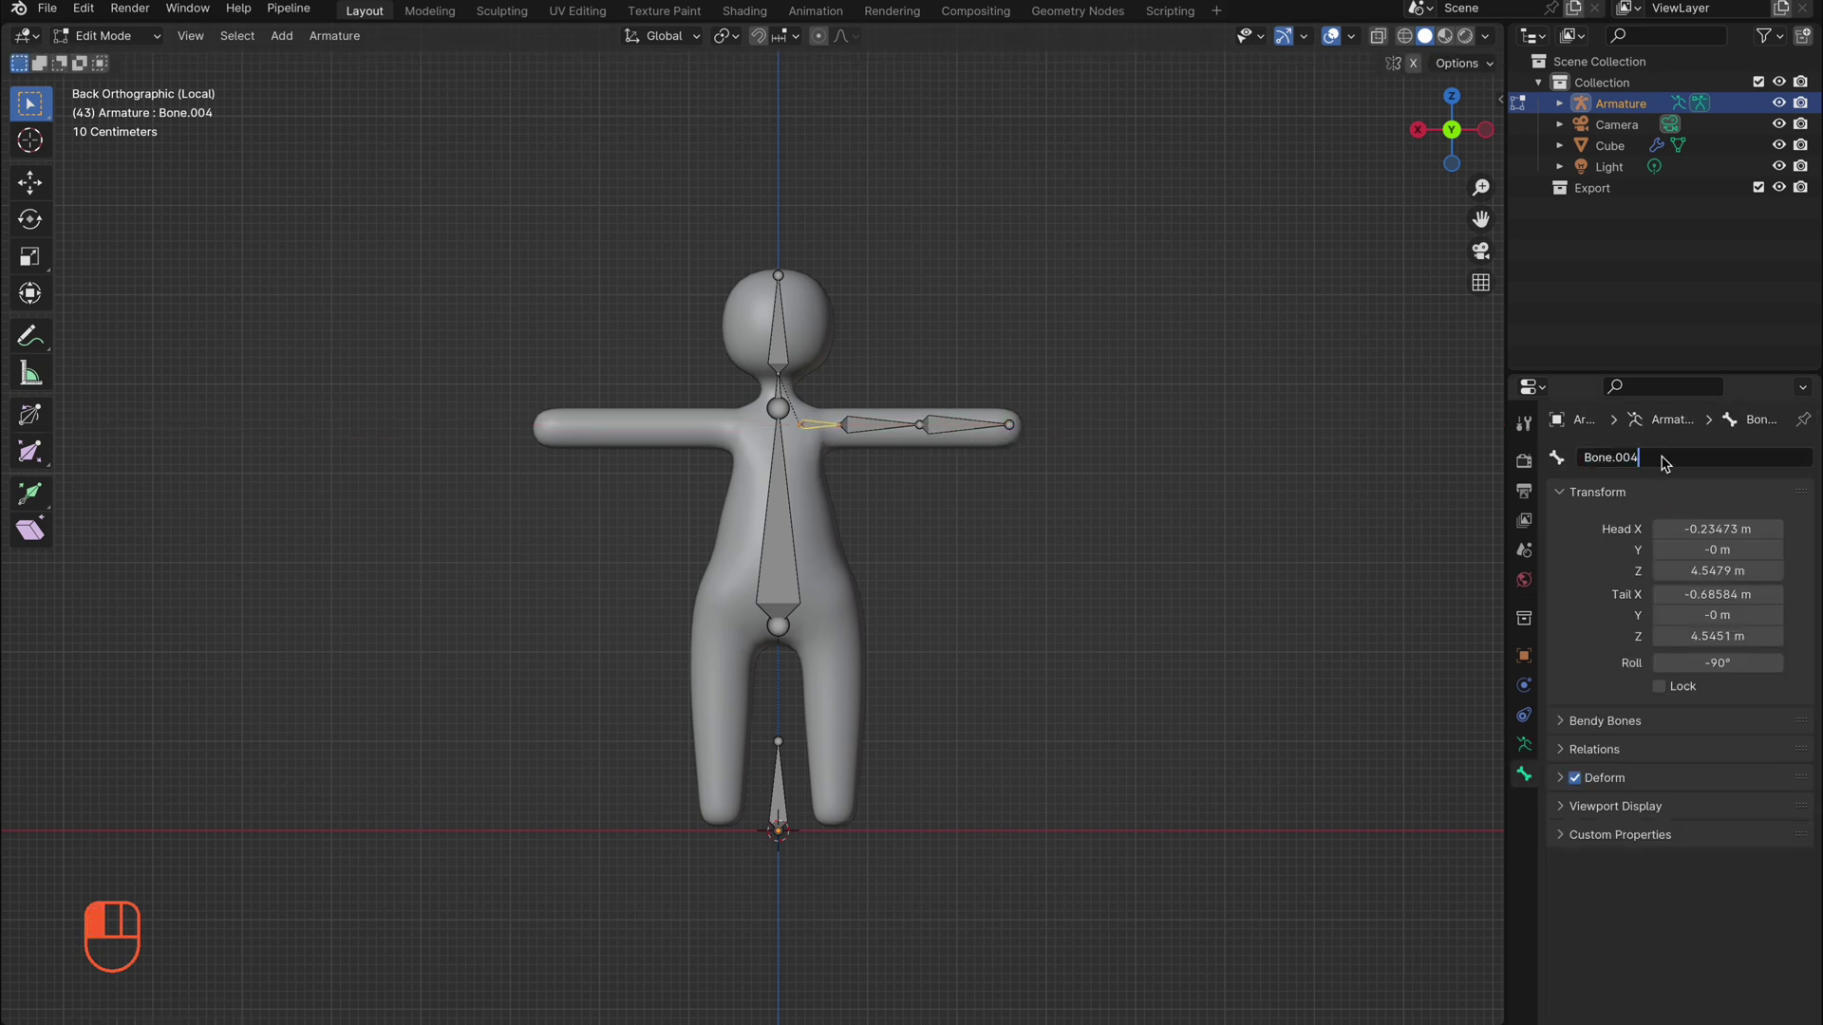
pyautogui.click(867, 432)
pyautogui.doubleClick(1645, 457)
pyautogui.click(1383, 528)
# Duplicate the shoulder bone down to the hip on the same side, rotate it to point downward, and position it as the thigh bone
pyautogui.hotkey('shift', 'd')
pyautogui.press('r')
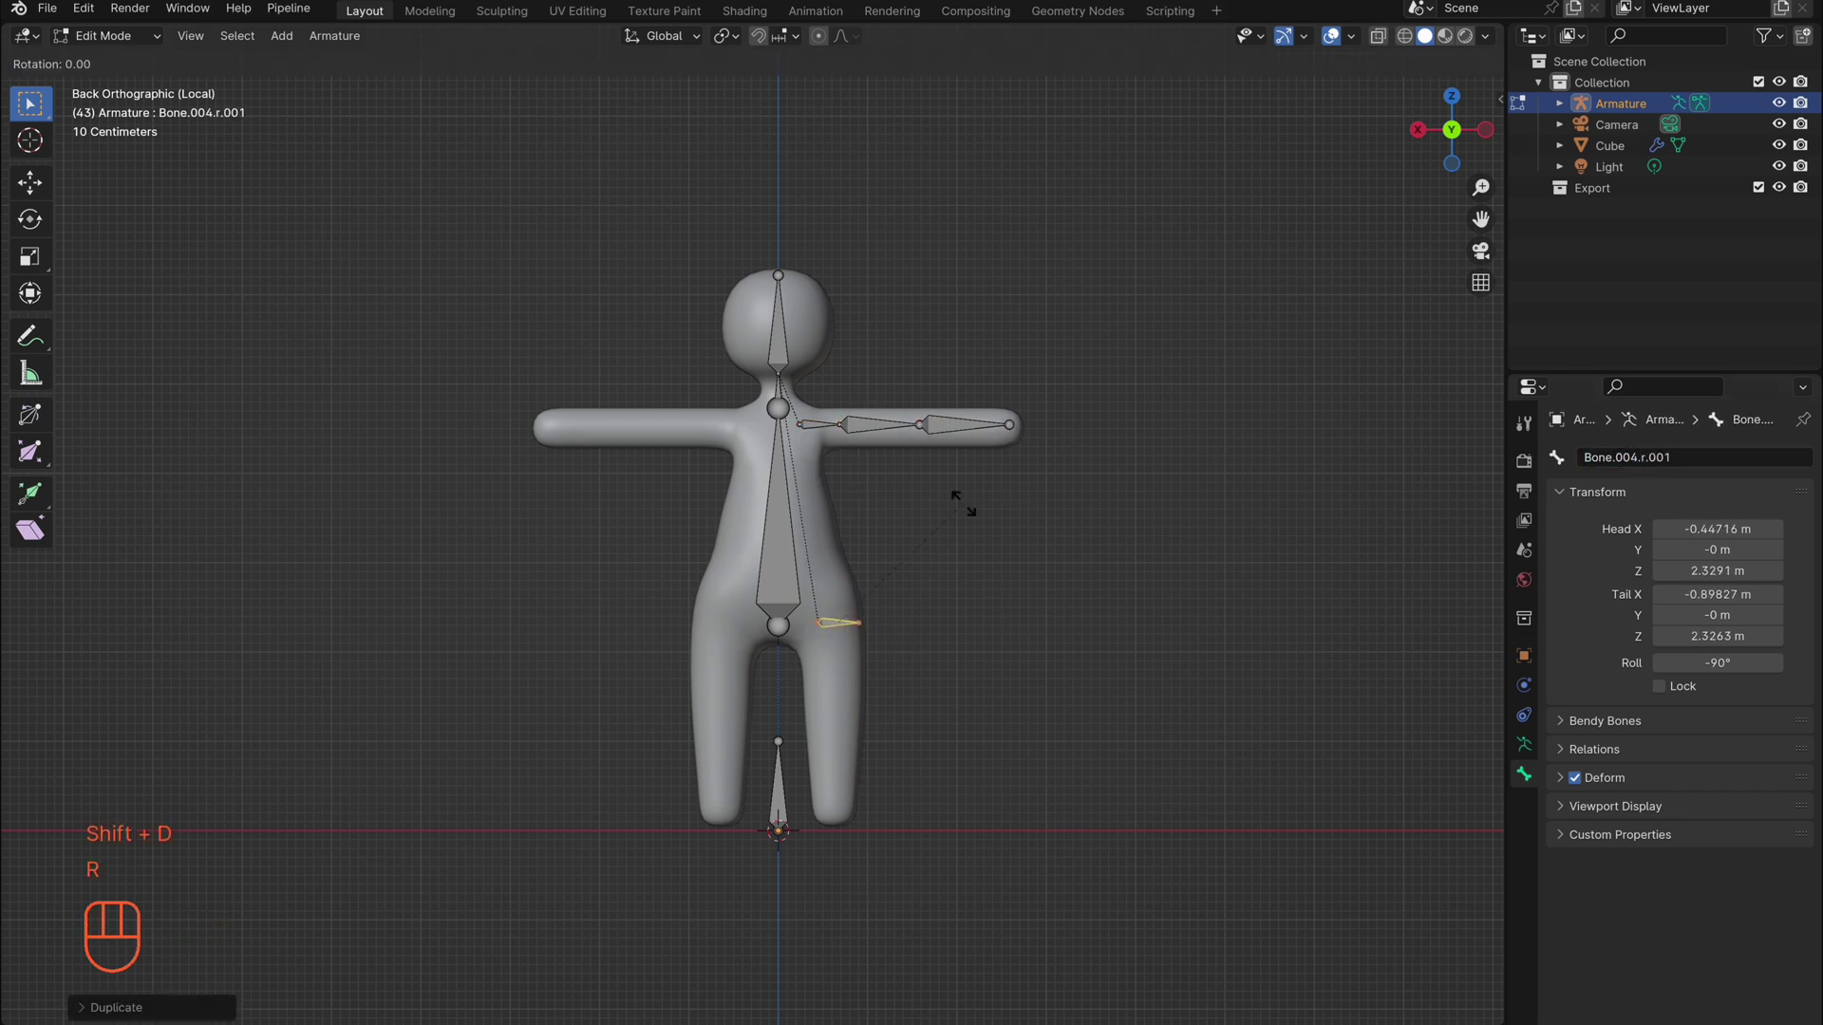
pyautogui.click(932, 667)
pyautogui.press('g')
pyautogui.click(923, 677)
# Move the thigh bone's lower end to the knee and extrude a shin bone from it down to the foot
pyautogui.click(838, 655)
pyautogui.press('g')
pyautogui.click(897, 693)
pyautogui.press('e')
pyautogui.click(879, 781)
# Symmetrize all bones to create the opposite arm and leg, and return to Object Mode
pyautogui.doubleClick(1671, 458)
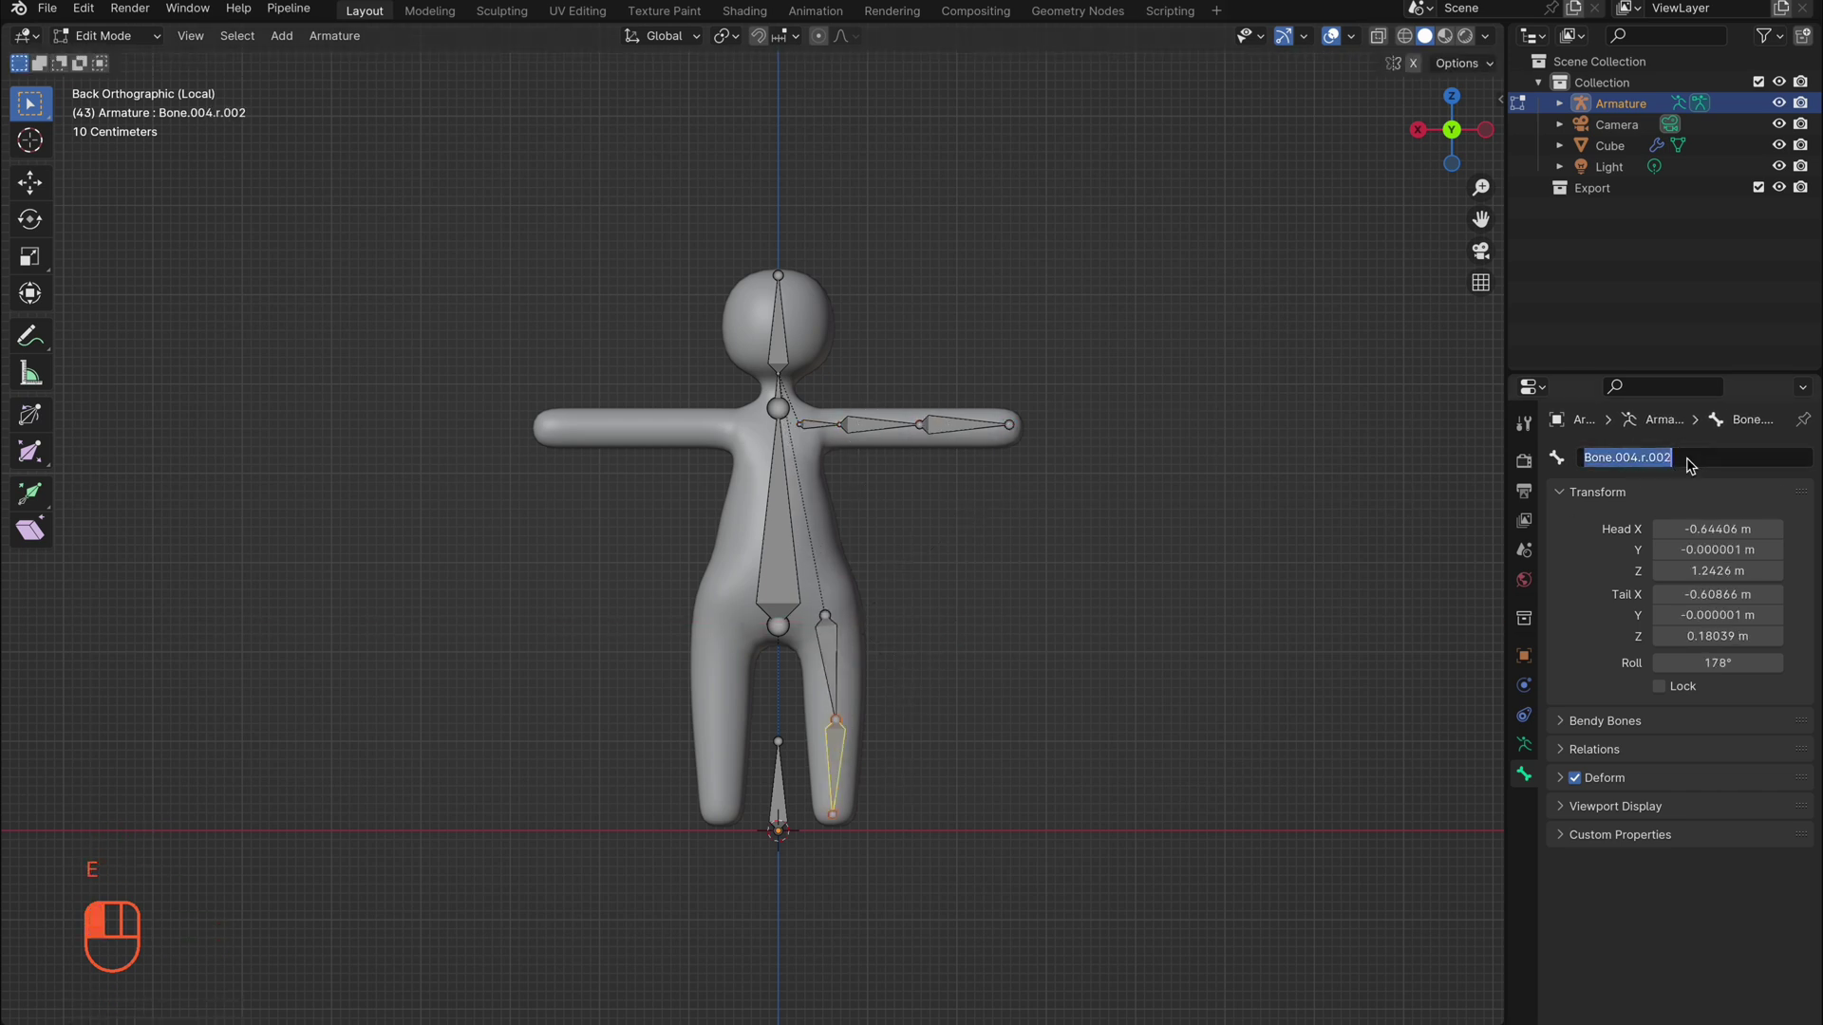
pyautogui.click(859, 629)
pyautogui.press('a')
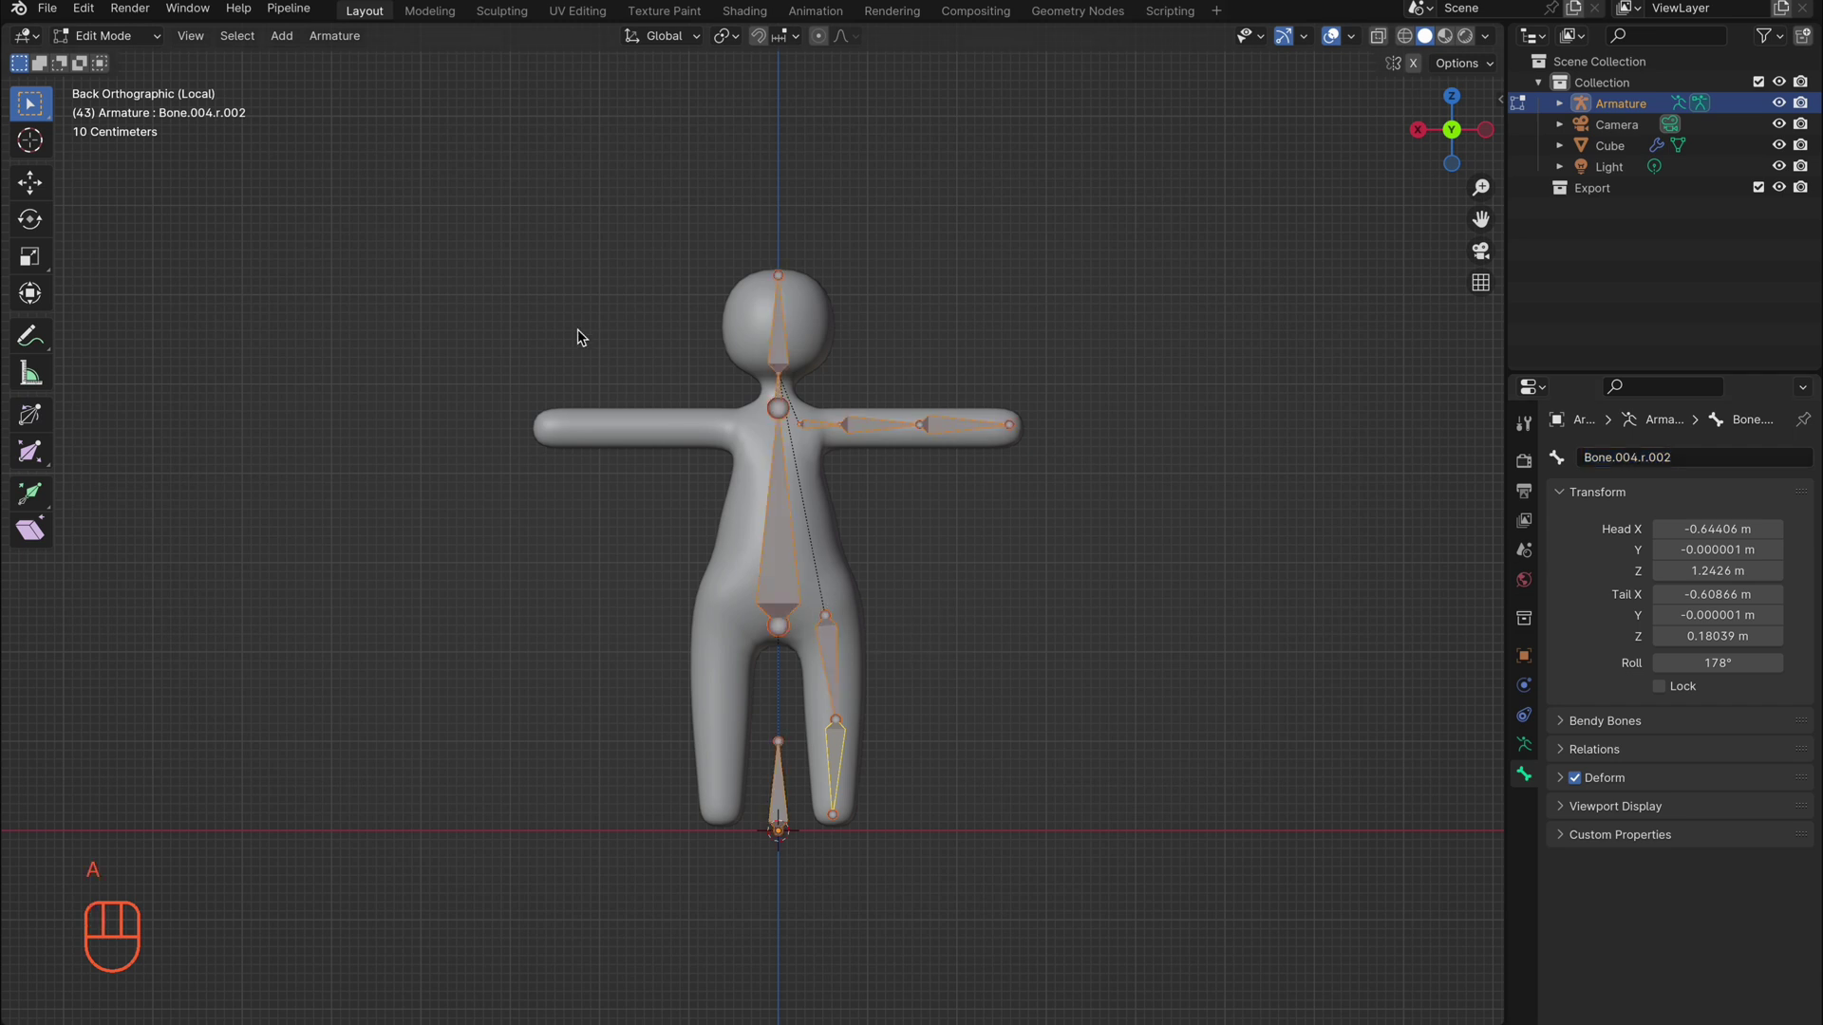
pyautogui.click(344, 36)
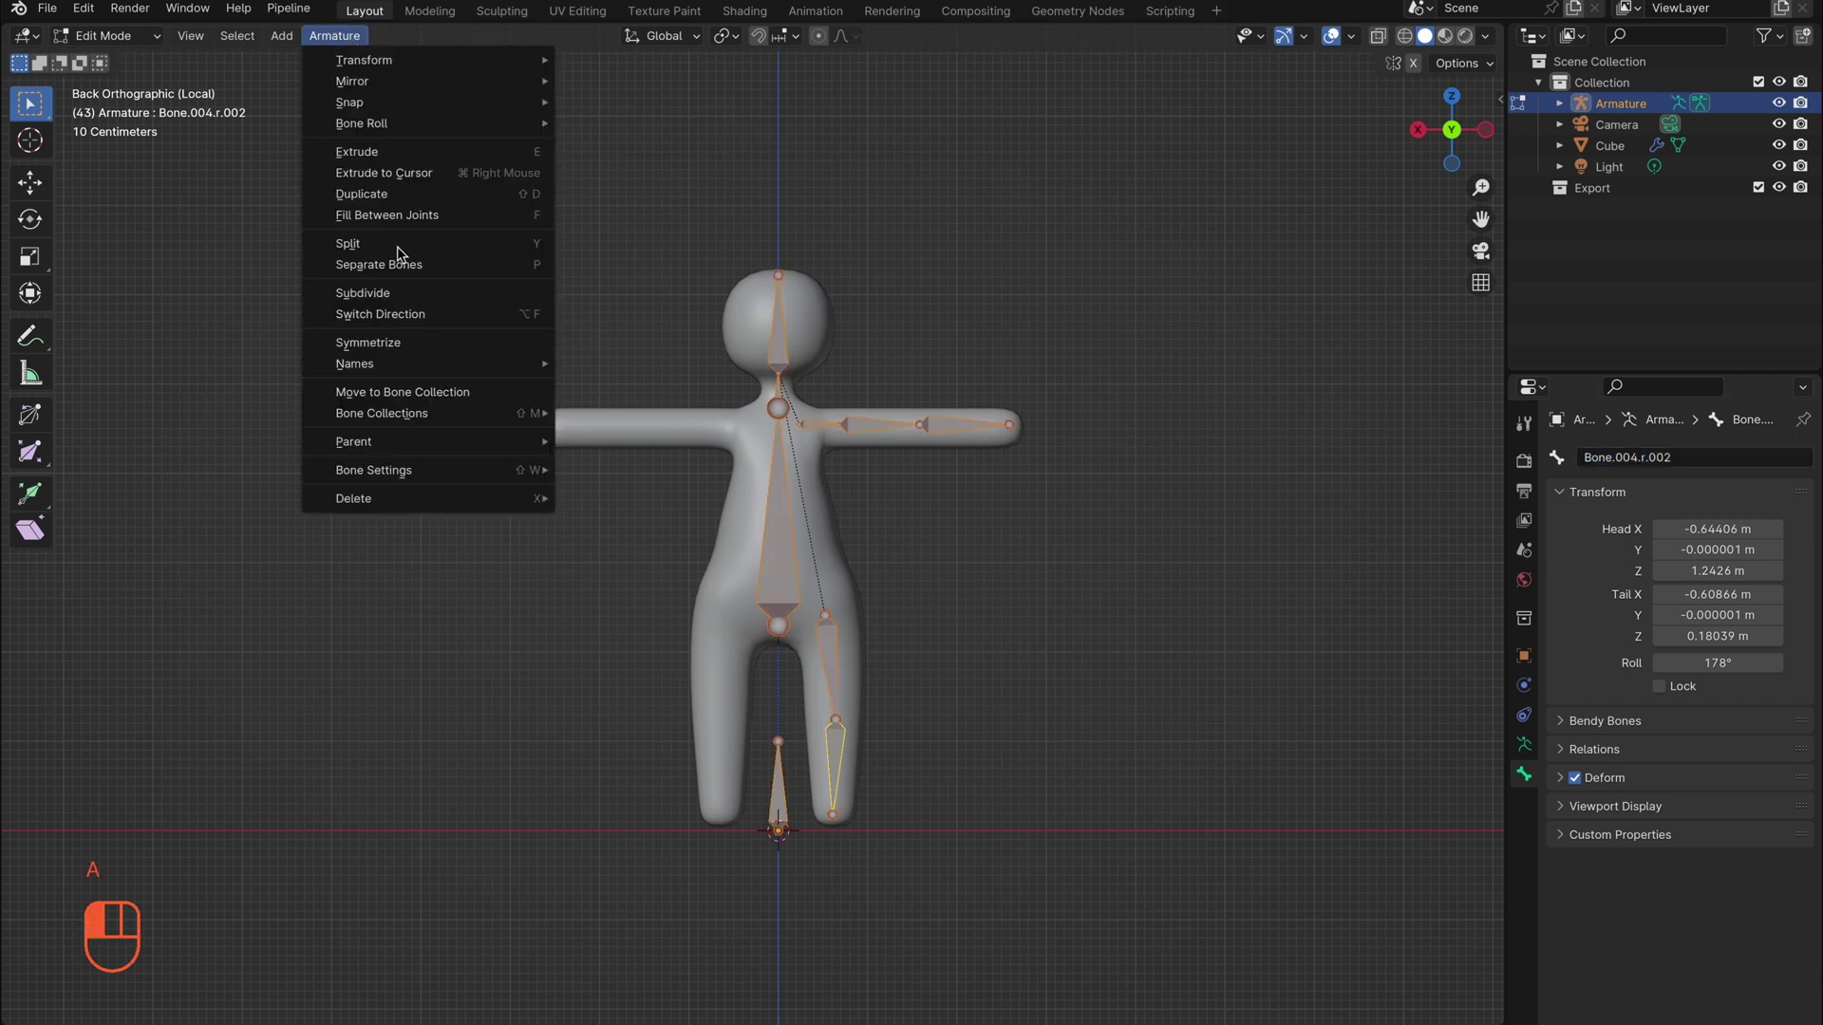
pyautogui.click(396, 337)
pyautogui.press('Tab')
# Parent the character mesh to the armature for deformation, and test the binding by moving and rotating the rig, undoing each transform
pyautogui.moveTo(915, 598); pyautogui.dragTo(788, 600, button='middle')
pyautogui.click(788, 600)
pyautogui.keyDown('shift'); pyautogui.click(847, 568); pyautogui.keyUp('shift')
pyautogui.keyDown('shift'); pyautogui.click(781, 598); pyautogui.keyUp('shift')
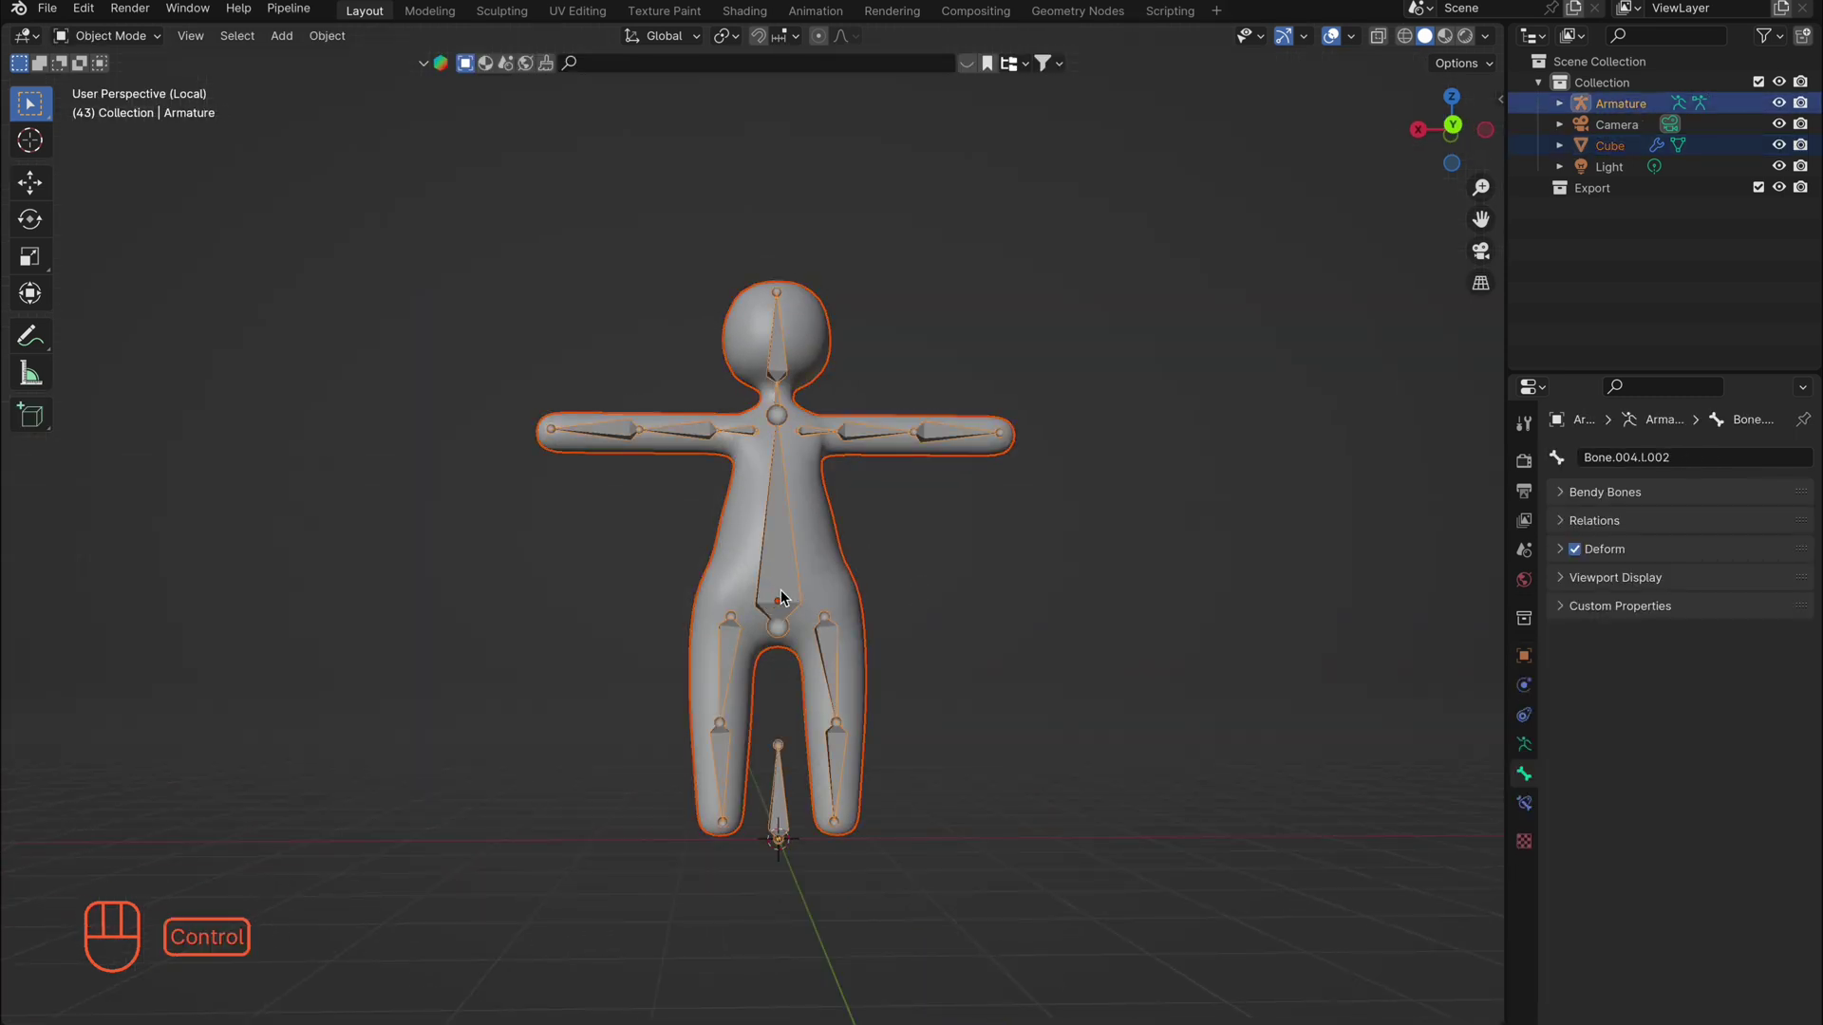
pyautogui.hotkey('ctrl', 'p')
pyautogui.click(783, 594)
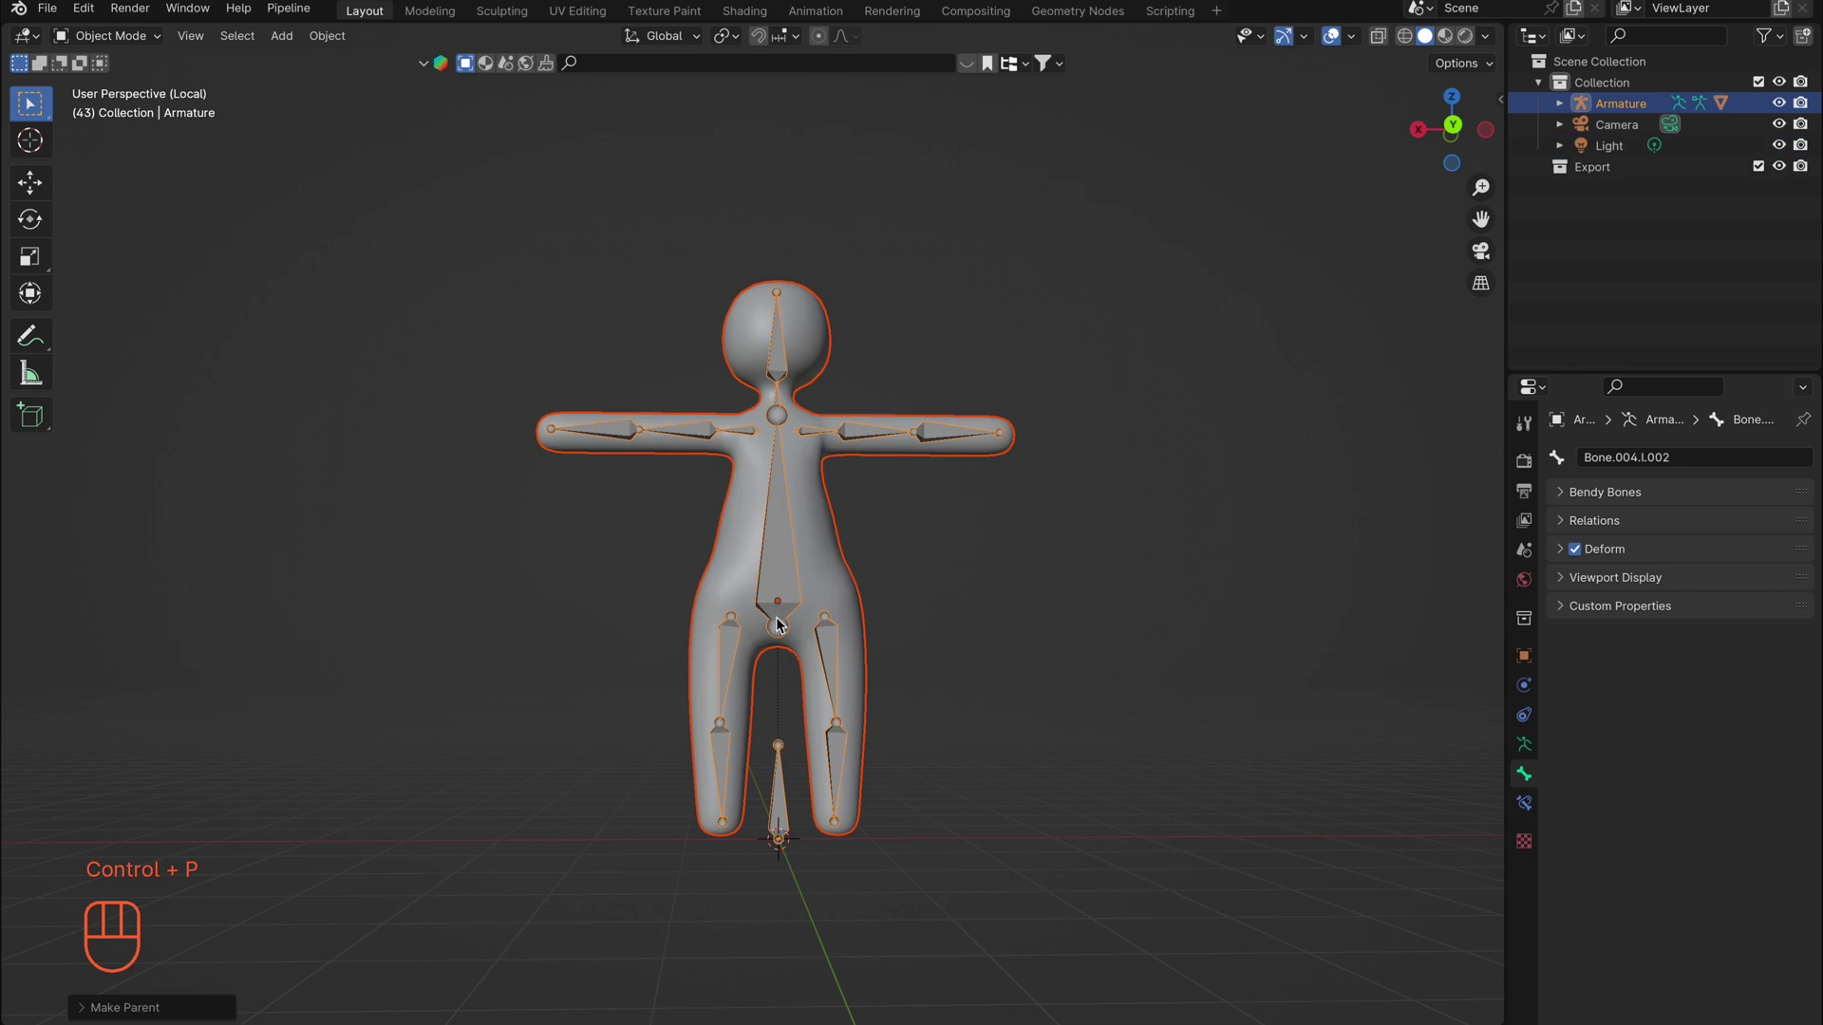
pyautogui.press('g')
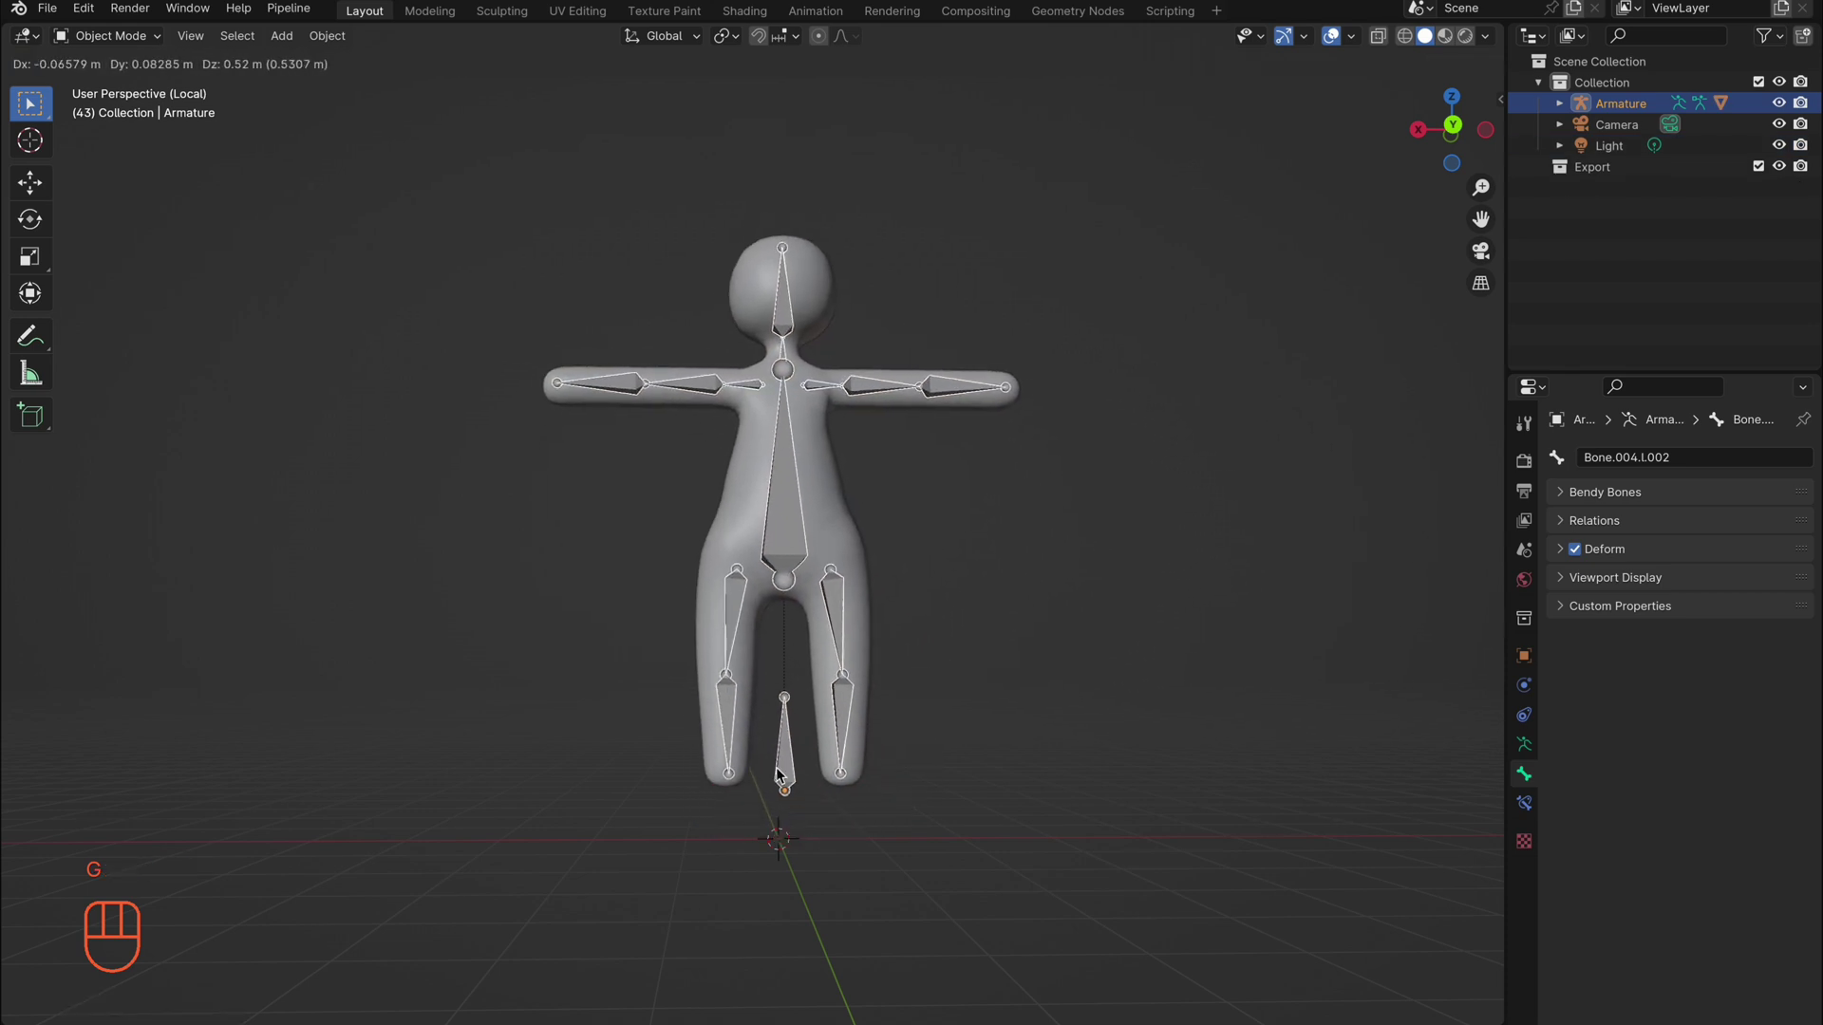
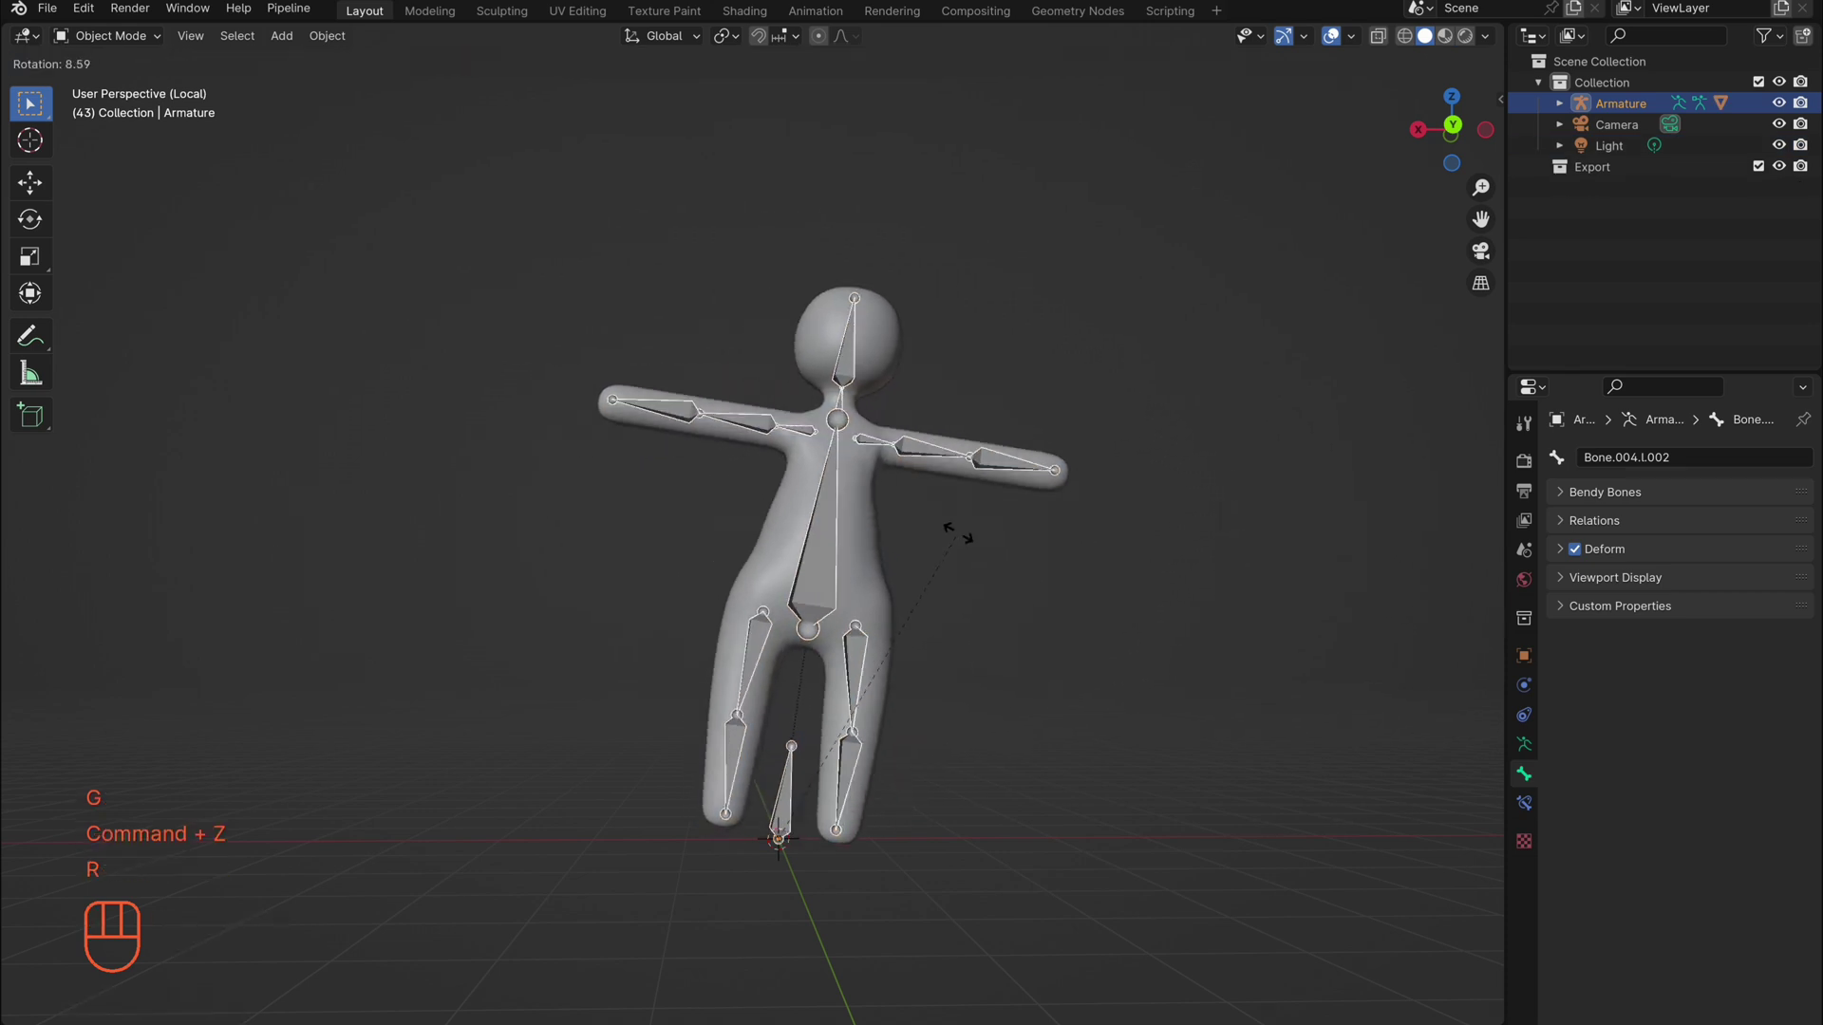
pyautogui.press('super+z')
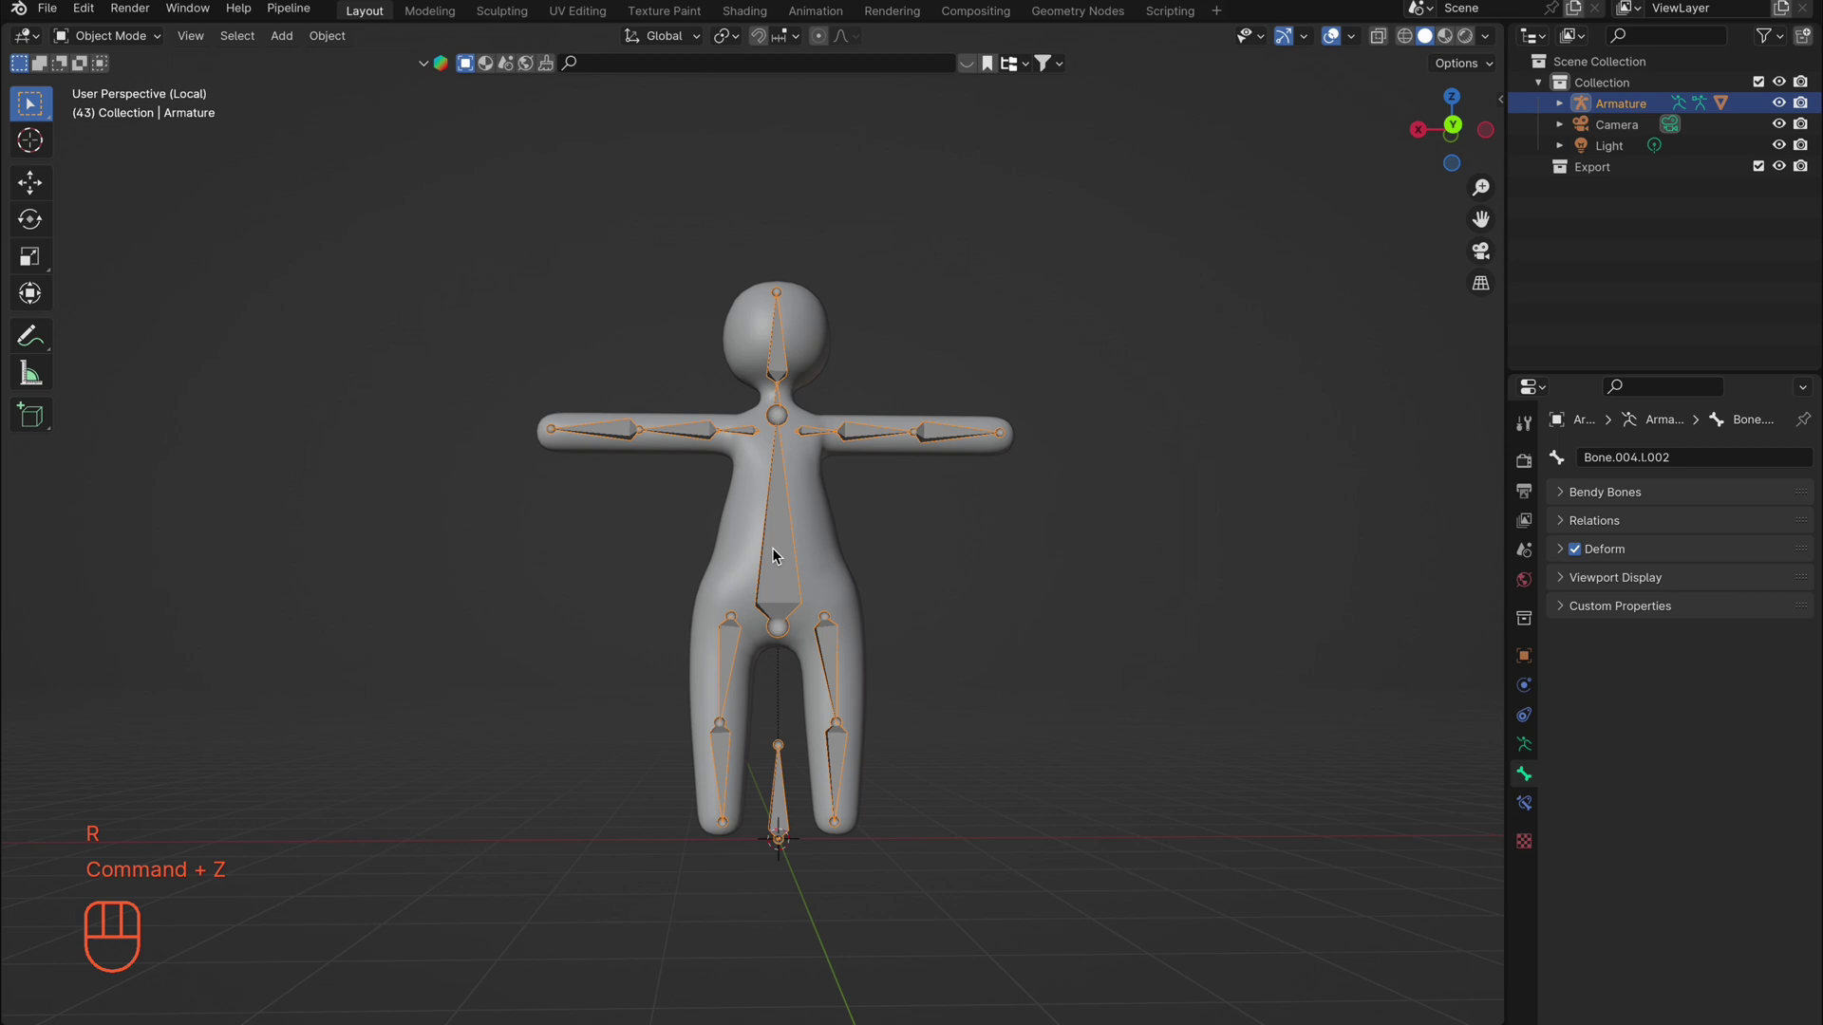
# Switch the armature to Pose Mode and enable Wiggle 2 Bone Tail physics on the torso bone
pyautogui.click(106, 35)
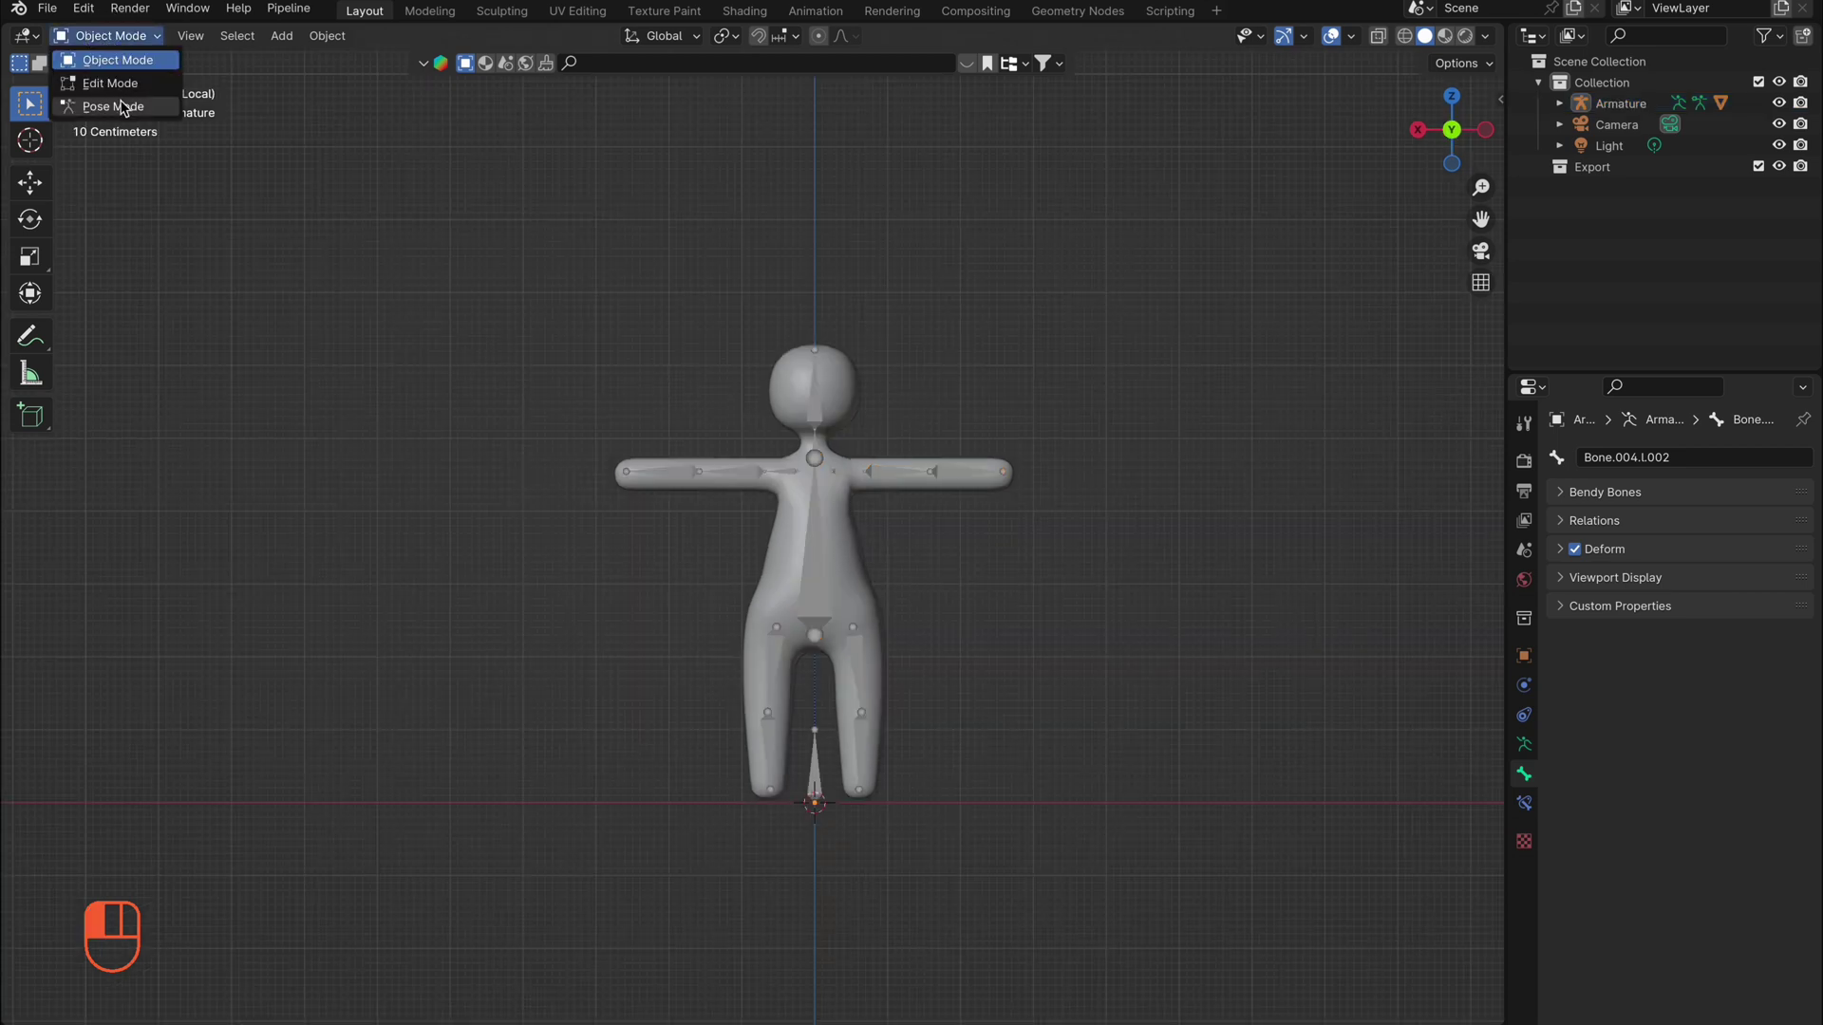
pyautogui.click(121, 112)
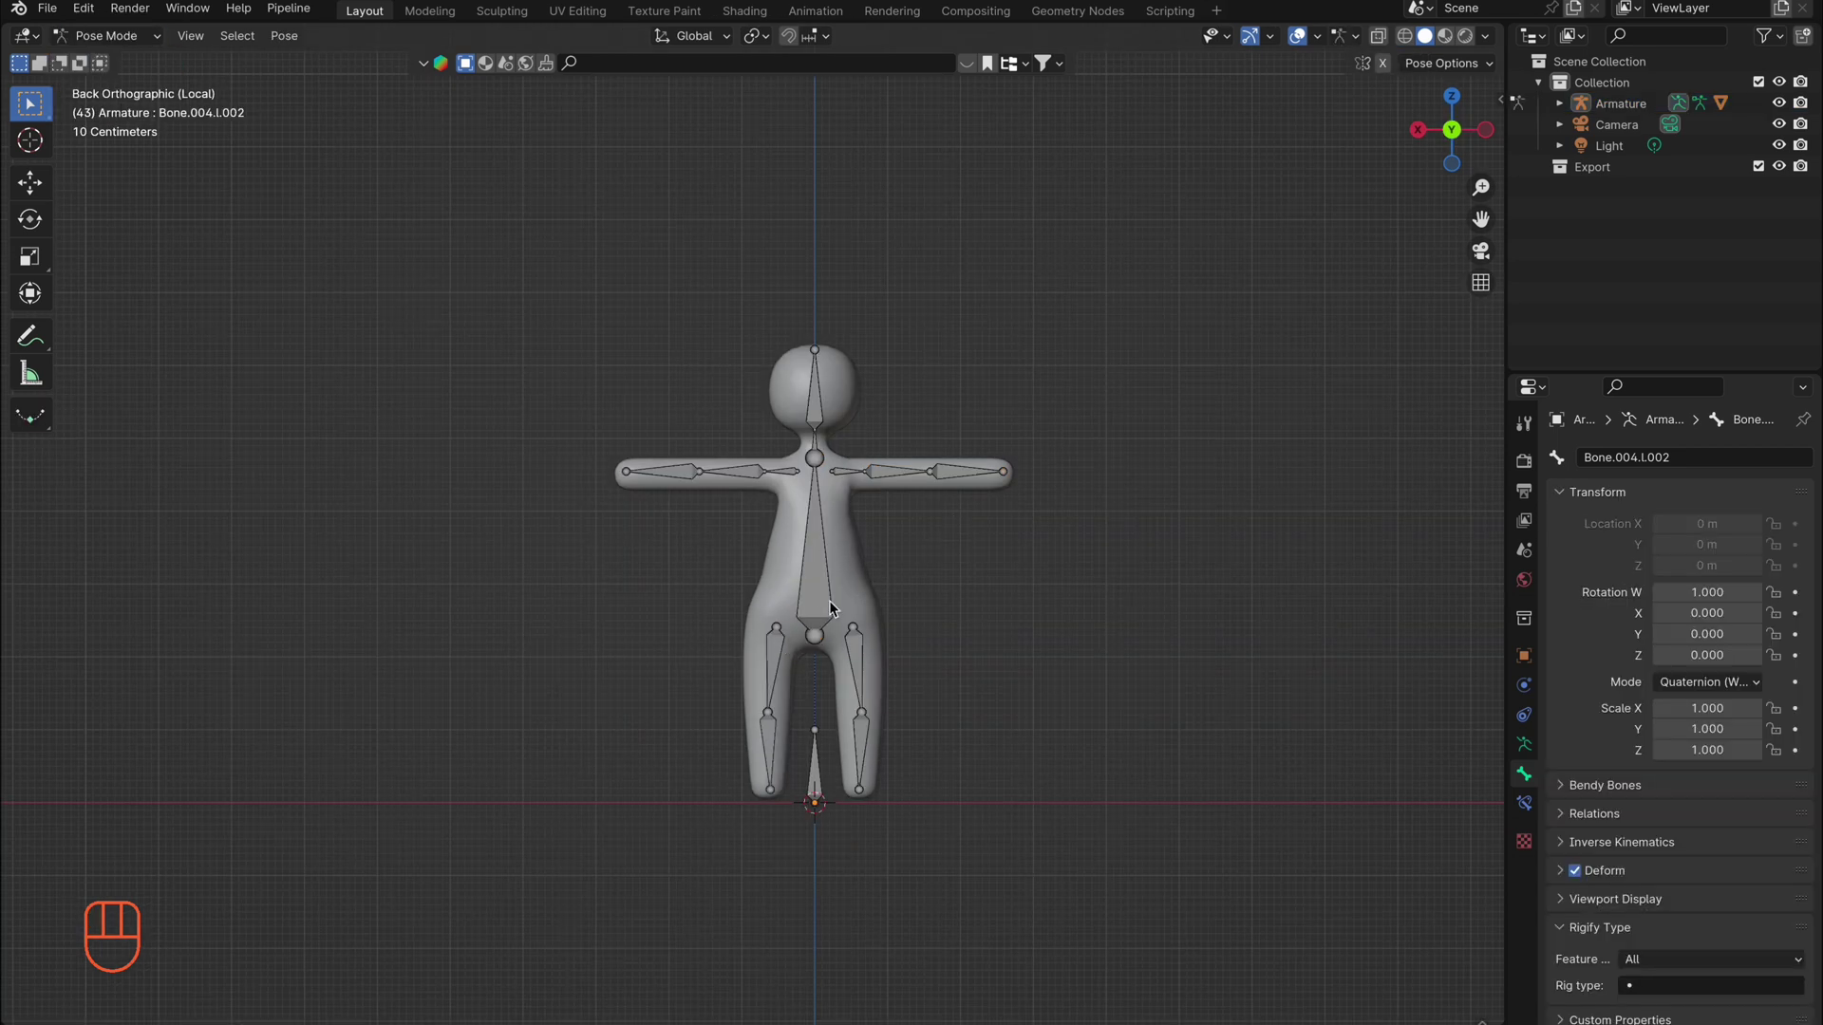
pyautogui.click(817, 560)
pyautogui.press('n')
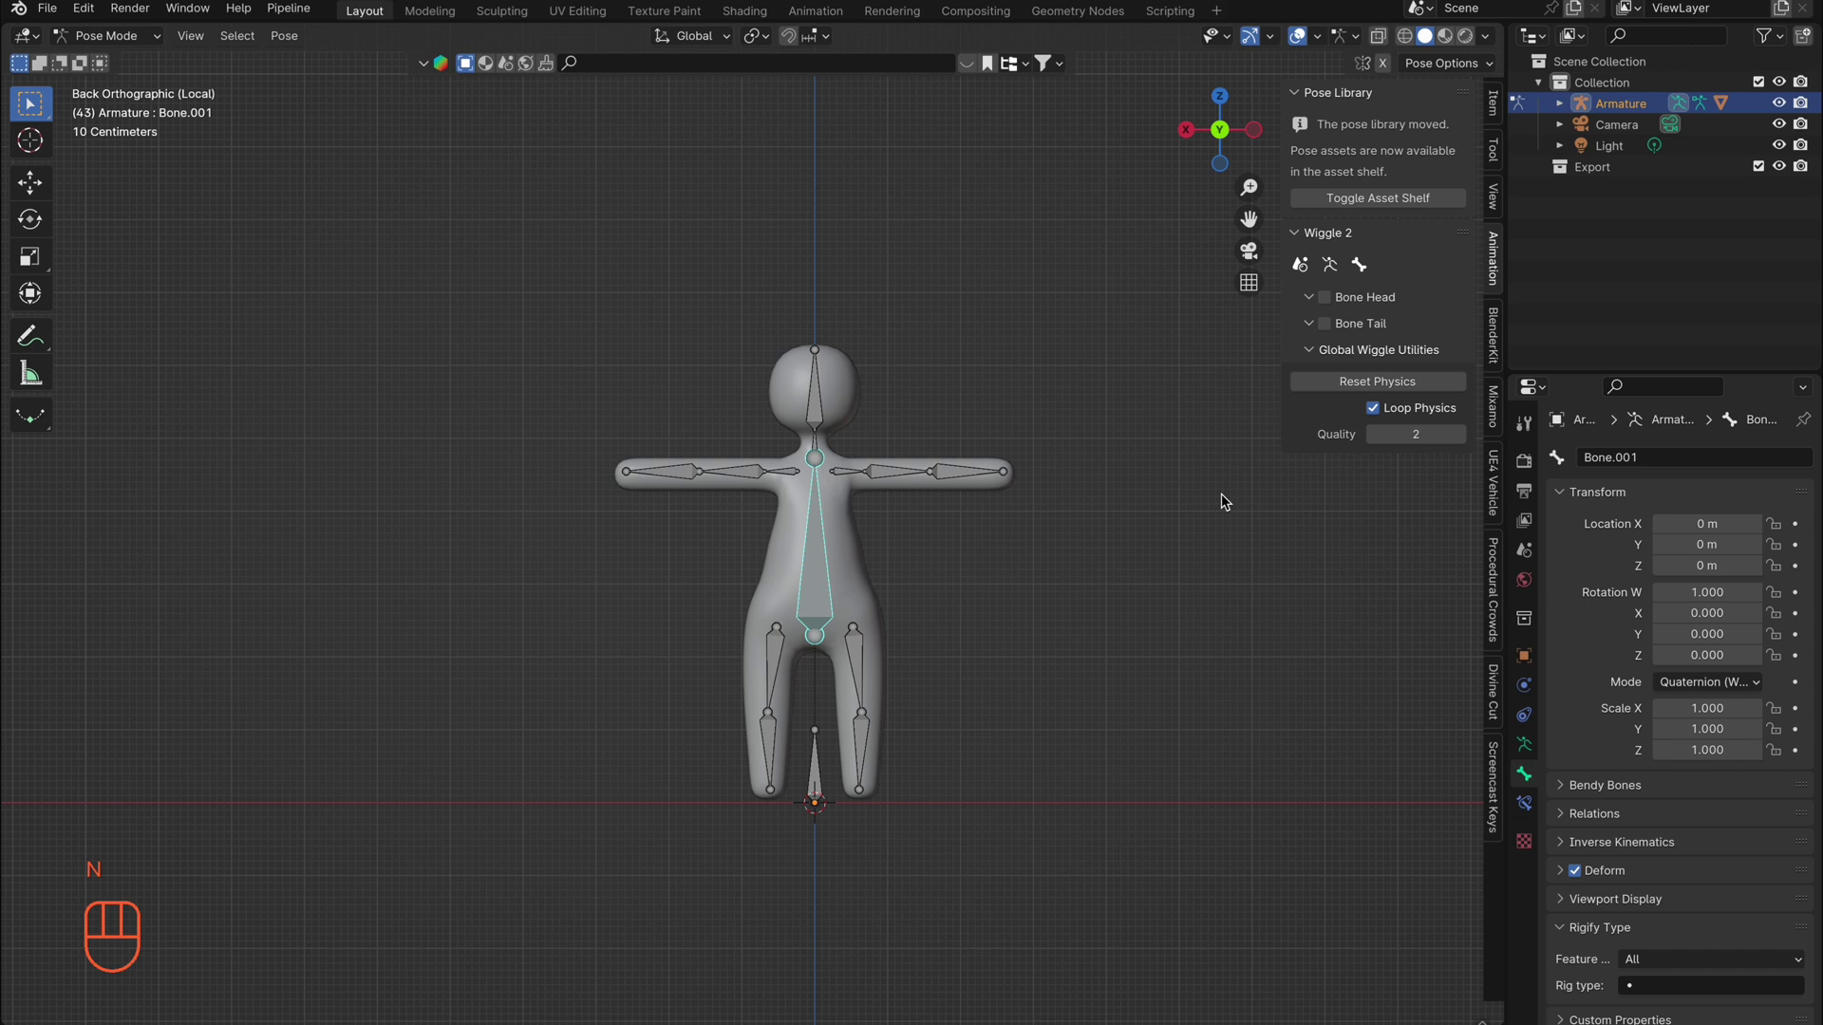
pyautogui.click(1325, 324)
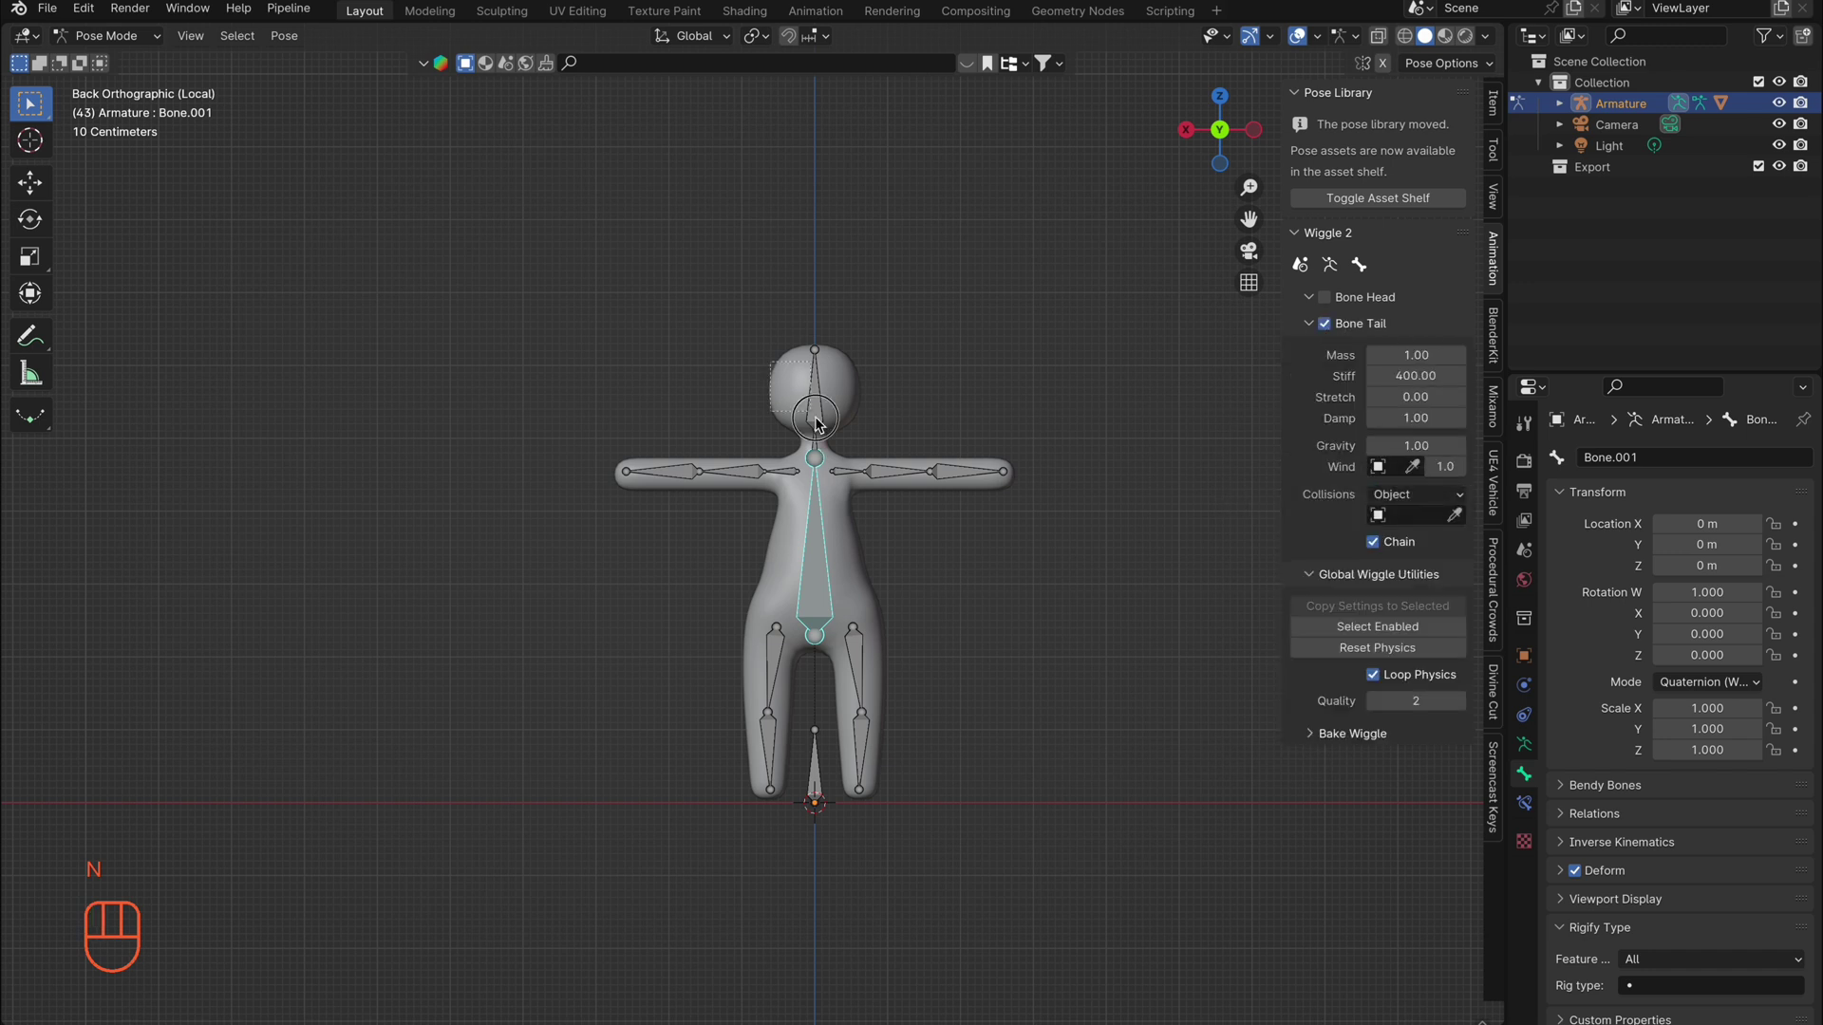
# Copy the torso bone's Wiggle 2 settings to the head, arm and leg bones, using Select Enabled to include the torso bone
pyautogui.keyDown('shift'); pyautogui.moveTo(771, 516); pyautogui.dragTo(771, 516); pyautogui.keyUp('shift')
pyautogui.keyDown('shift'); pyautogui.moveTo(850, 449); pyautogui.dragTo(1008, 479); pyautogui.keyUp('shift')
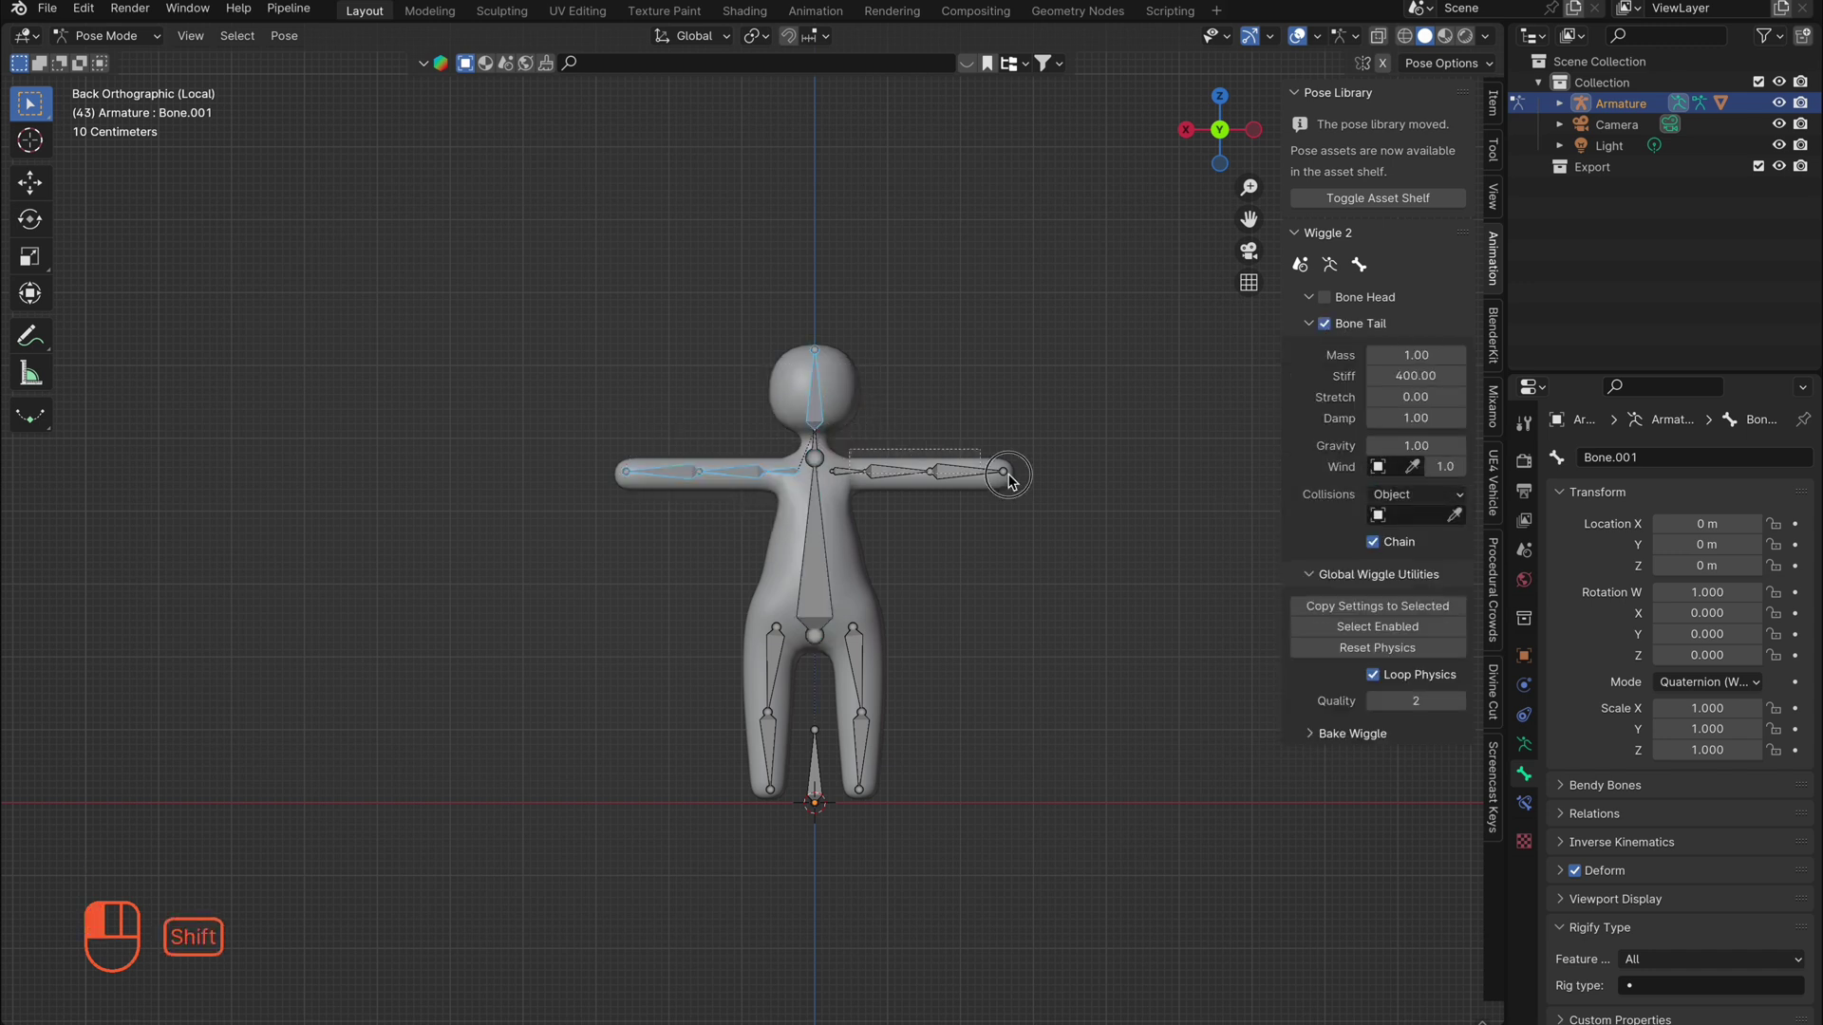
pyautogui.keyDown('shift'); pyautogui.moveTo(786, 765); pyautogui.dragTo(788, 767); pyautogui.keyUp('shift')
pyautogui.keyDown('shift'); pyautogui.moveTo(835, 655); pyautogui.dragTo(893, 760); pyautogui.keyUp('shift')
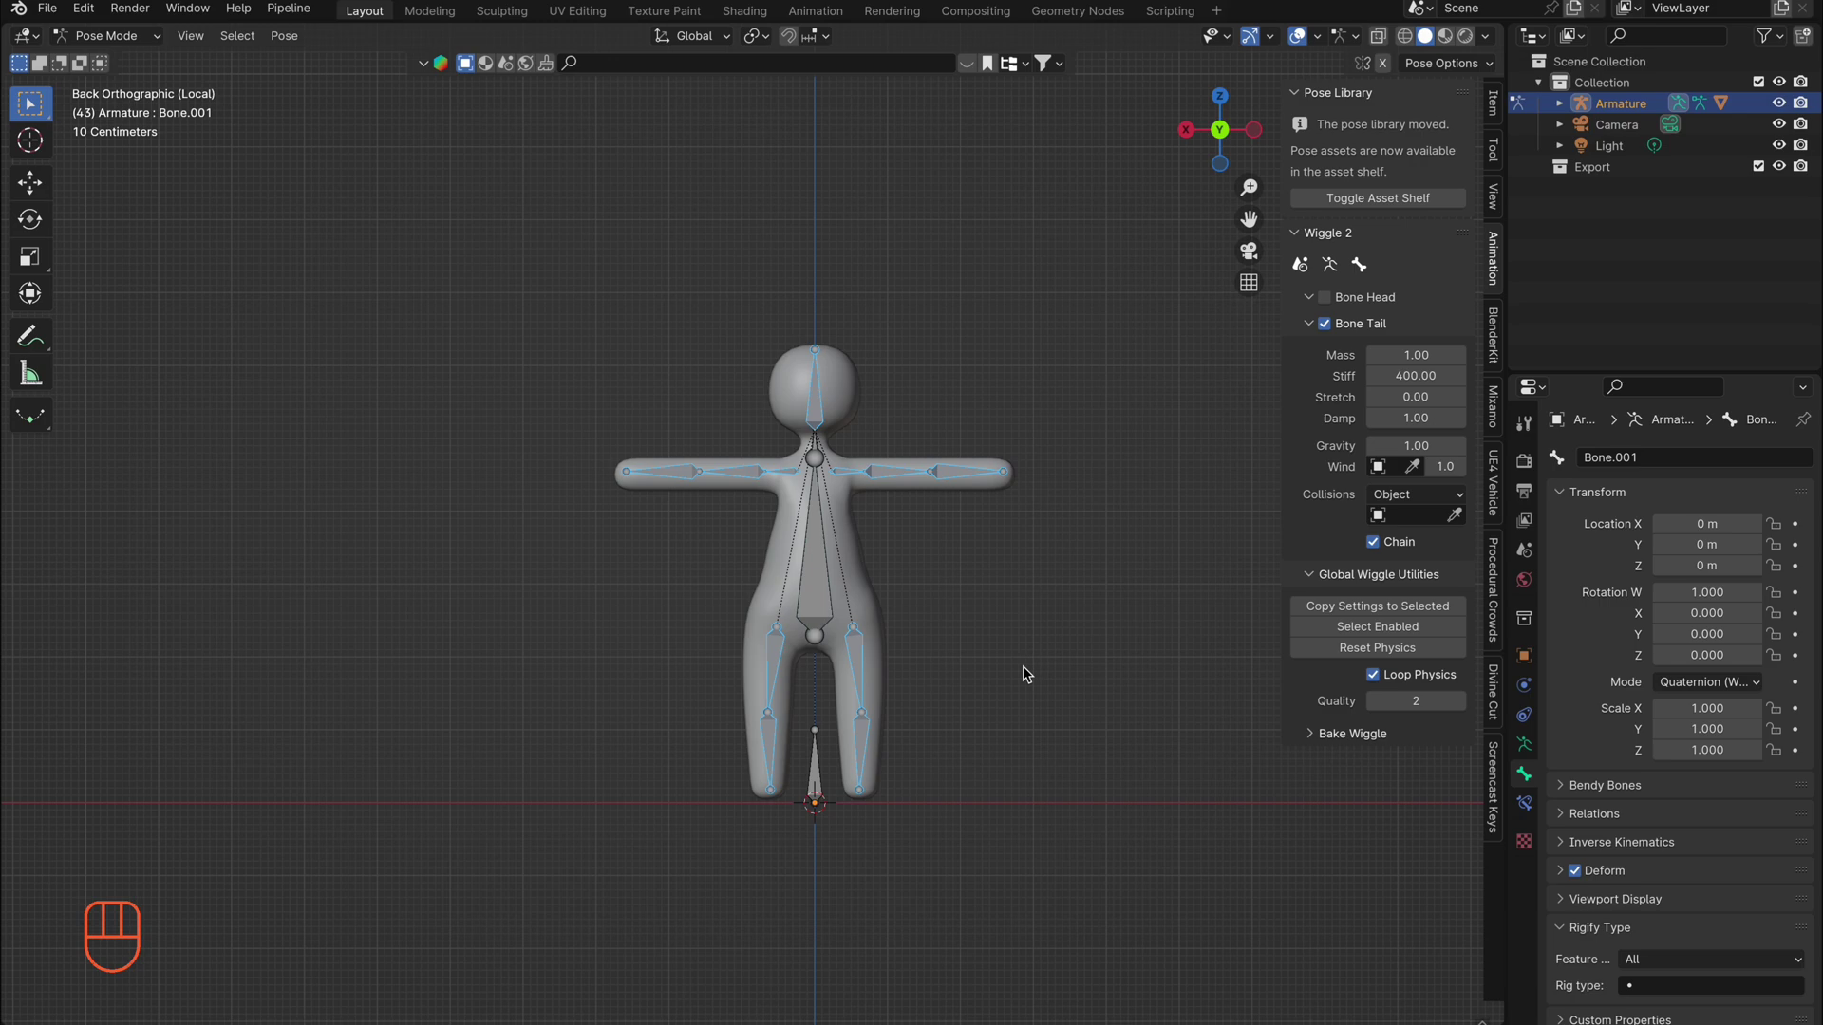
pyautogui.click(1381, 627)
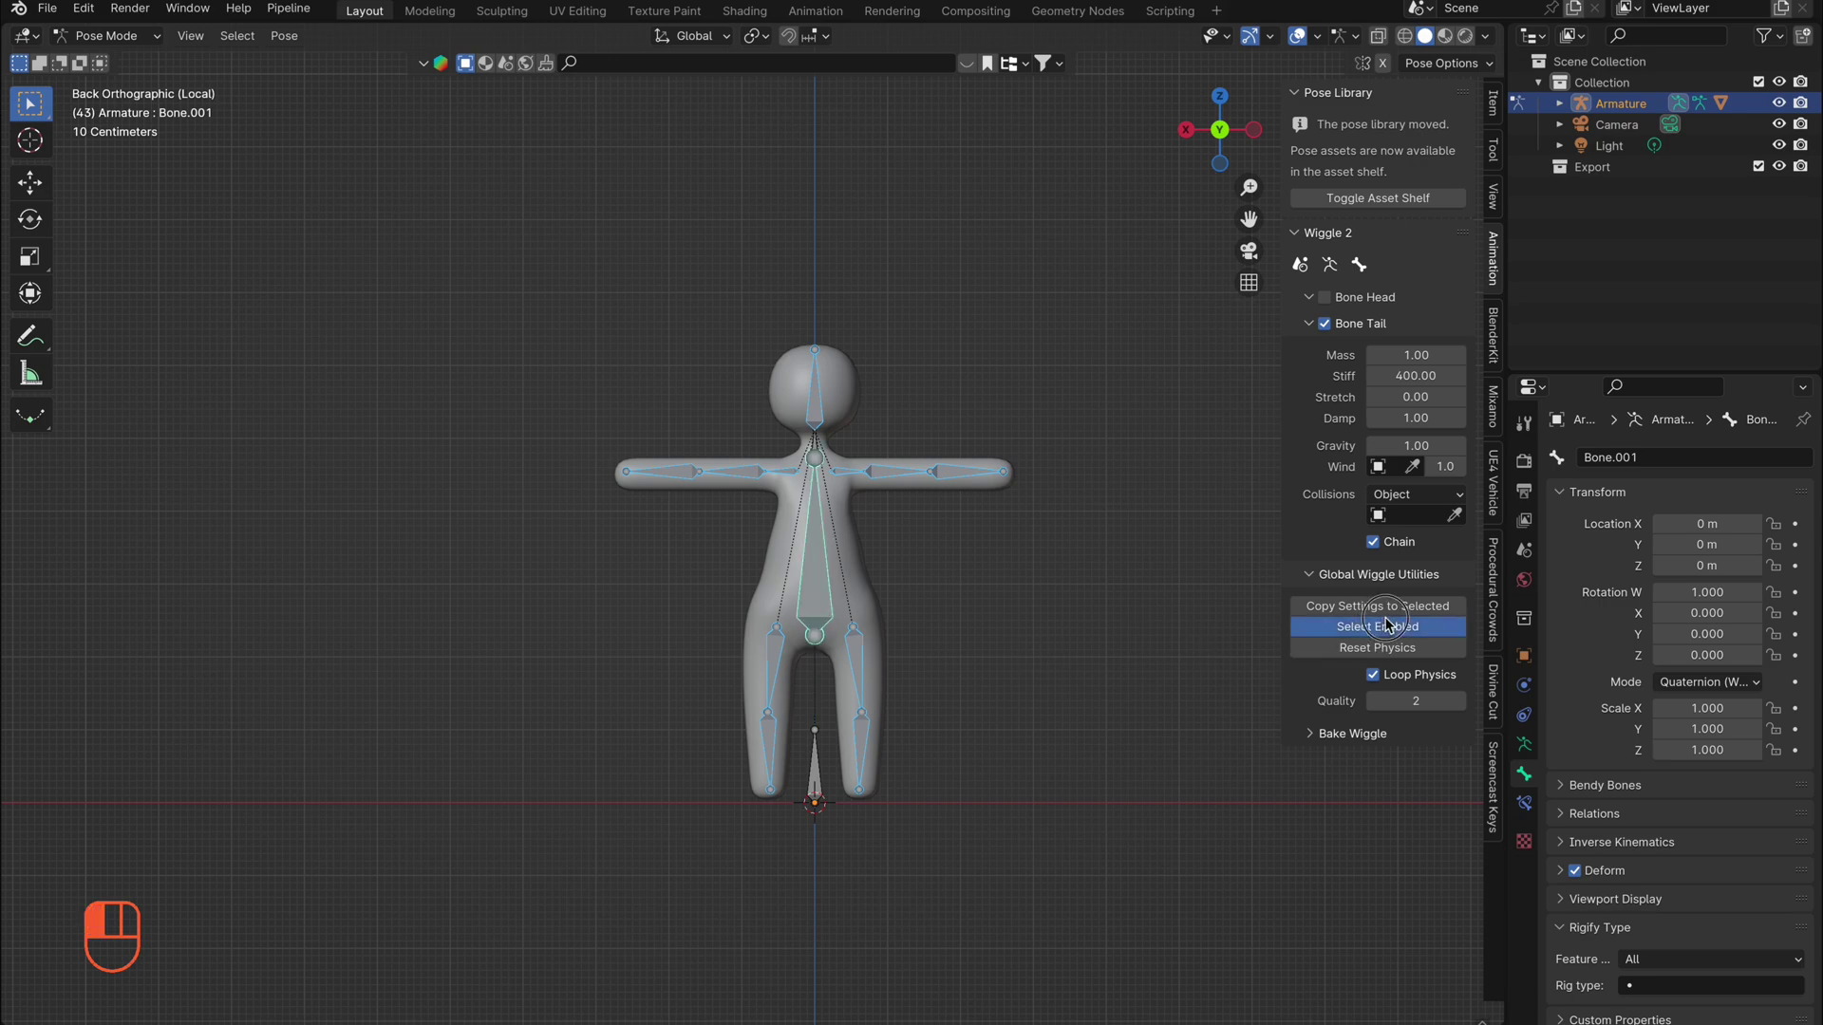
pyautogui.click(1053, 605)
# Play the animation and try moving the root bone to test the wiggle physics
pyautogui.click(814, 784)
pyautogui.press('space')
pyautogui.press('g')
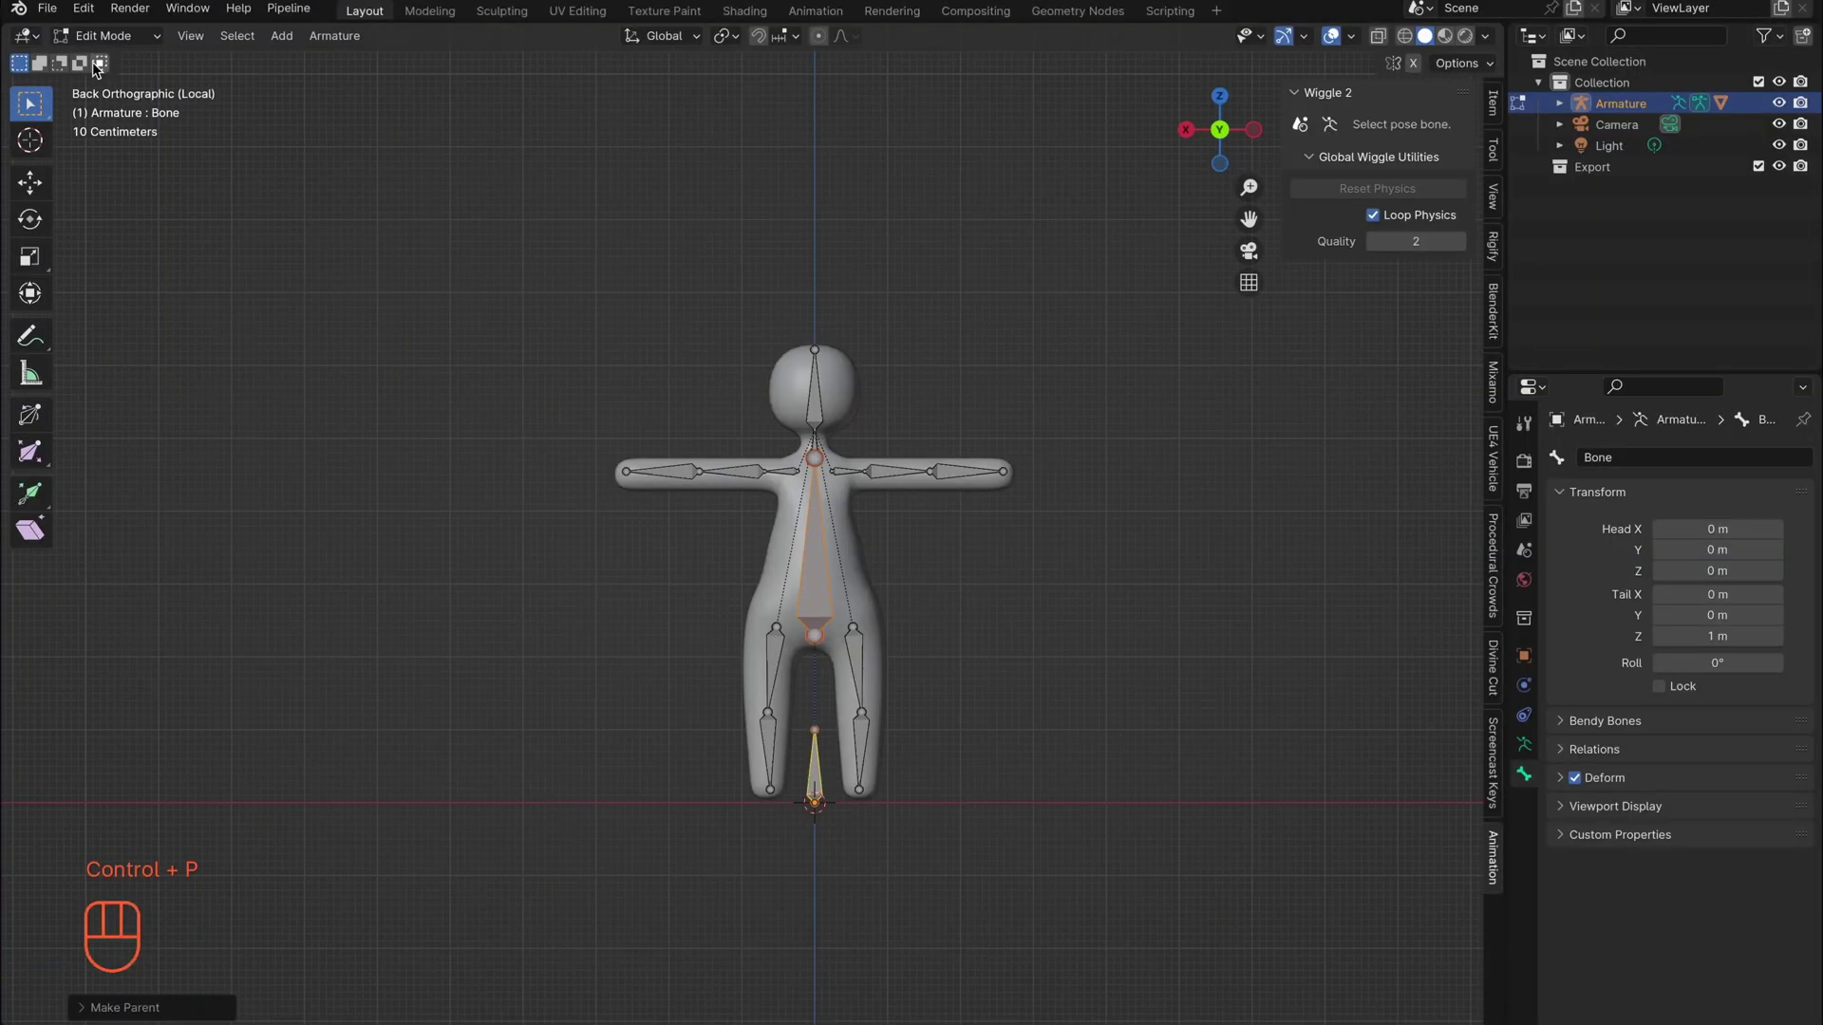
# Return to Pose Mode and move the root bone around during playback to make the body wiggle
pyautogui.click(104, 35)
pyautogui.click(122, 111)
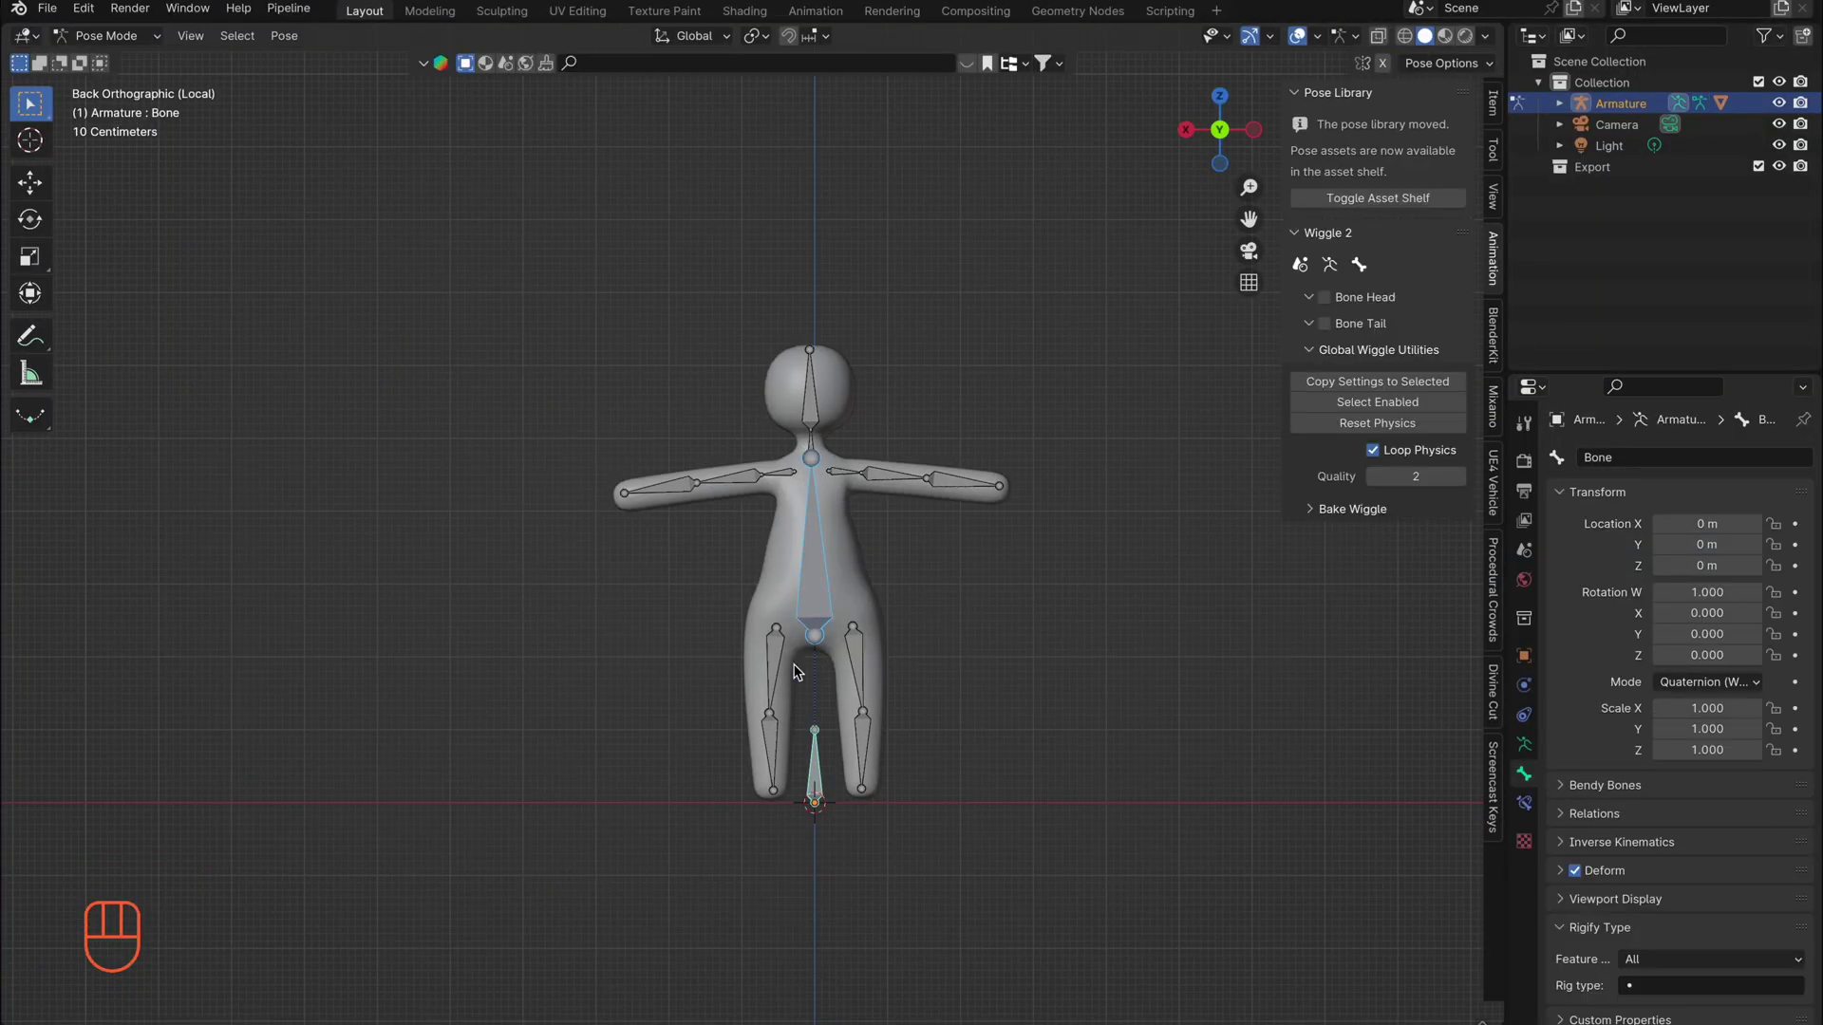
pyautogui.click(818, 777)
pyautogui.press('g')
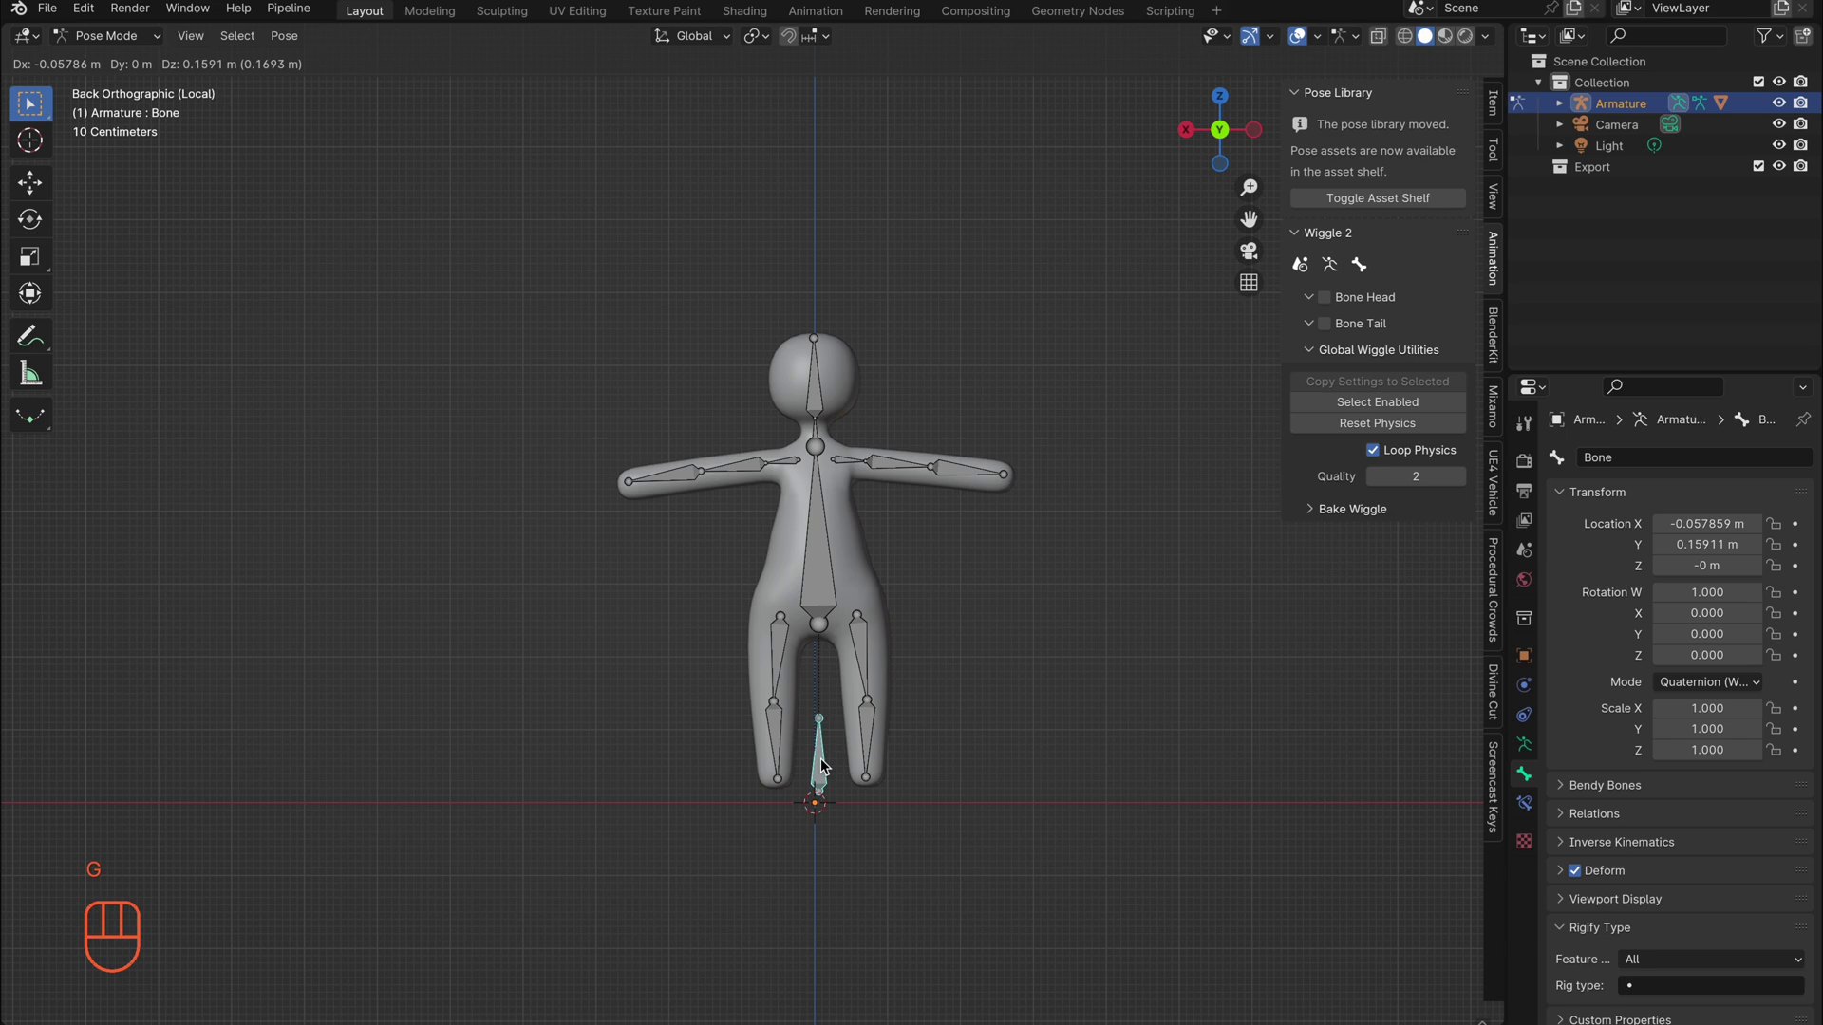
pyautogui.press('super+z')
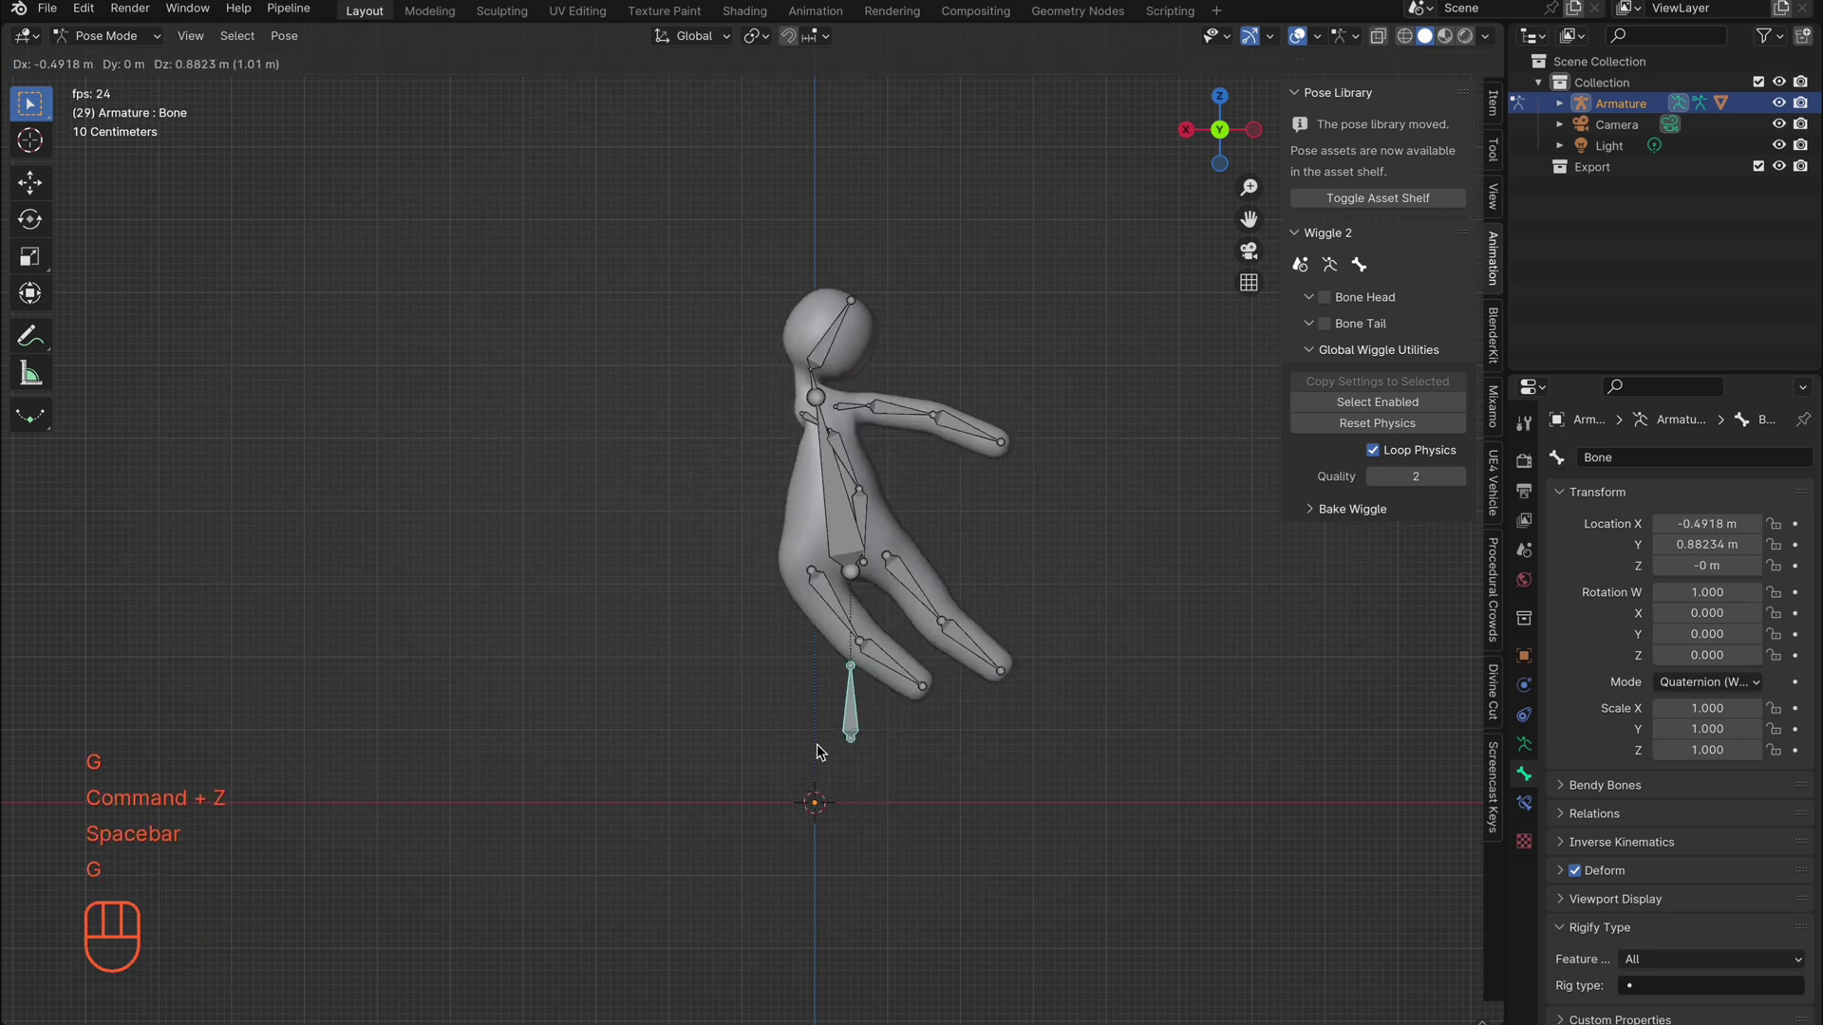
pyautogui.press('g')
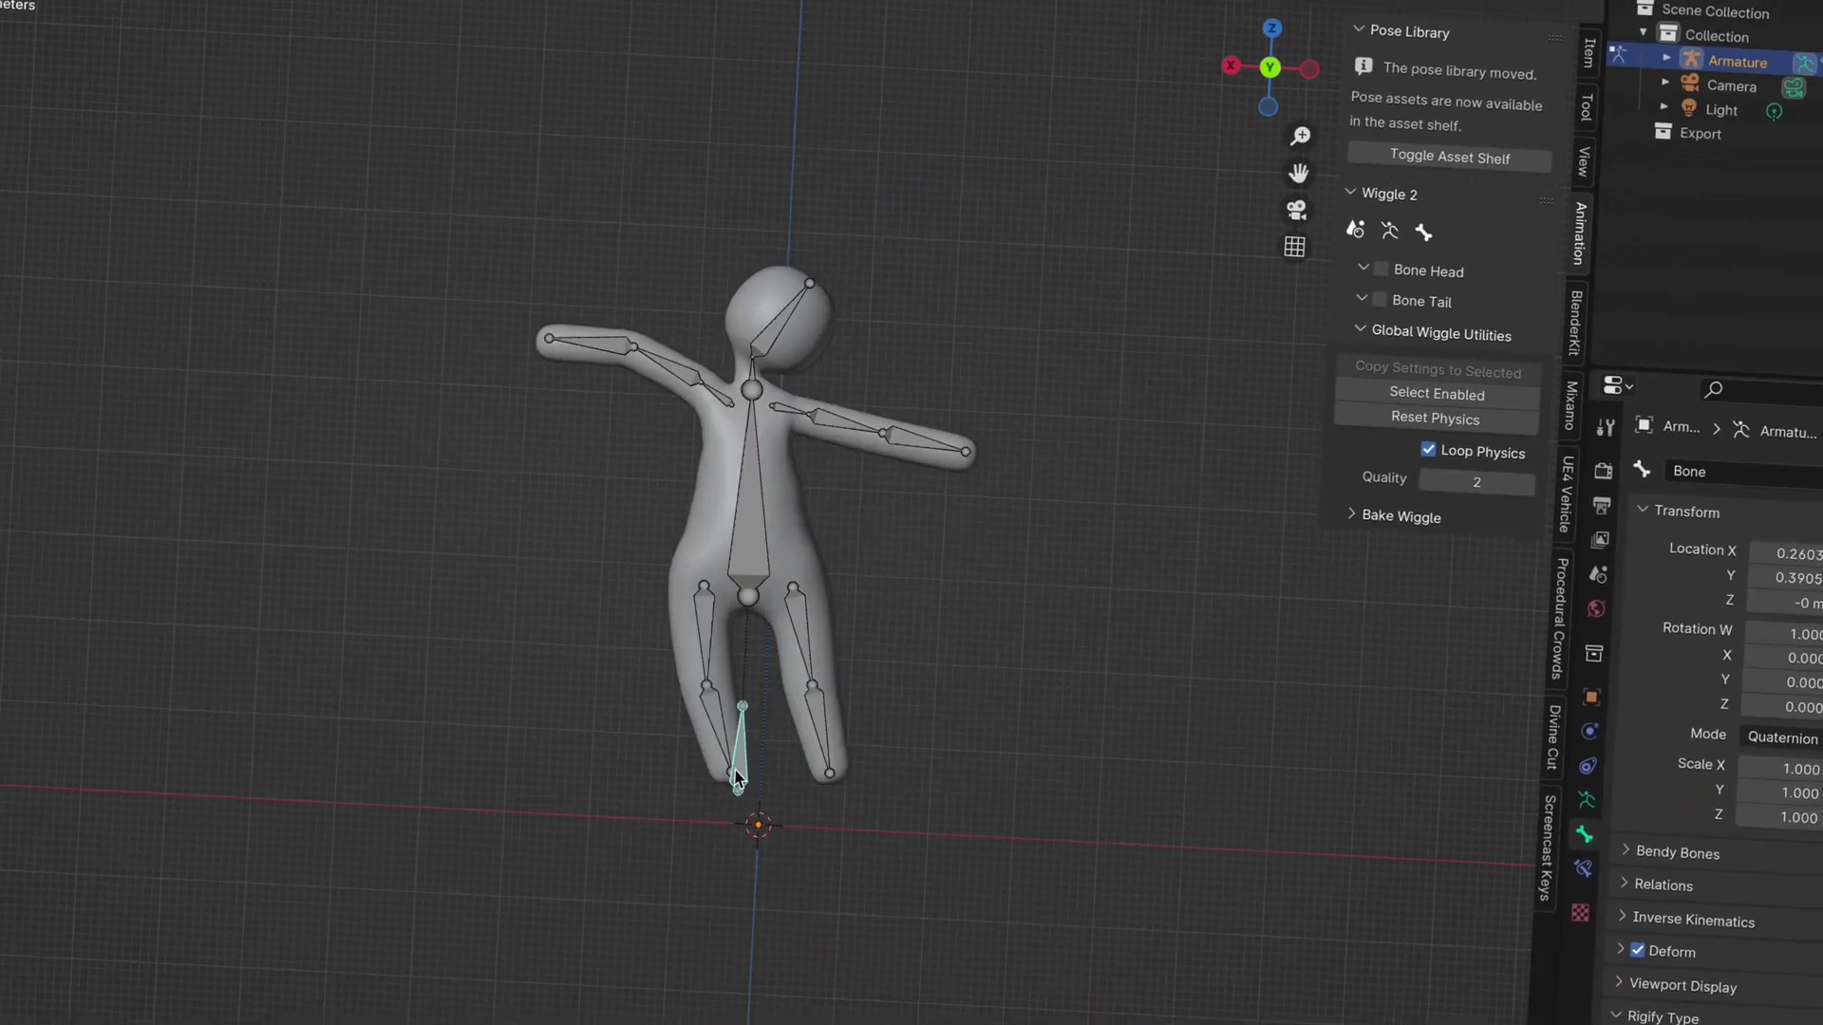
pyautogui.click(773, 777)
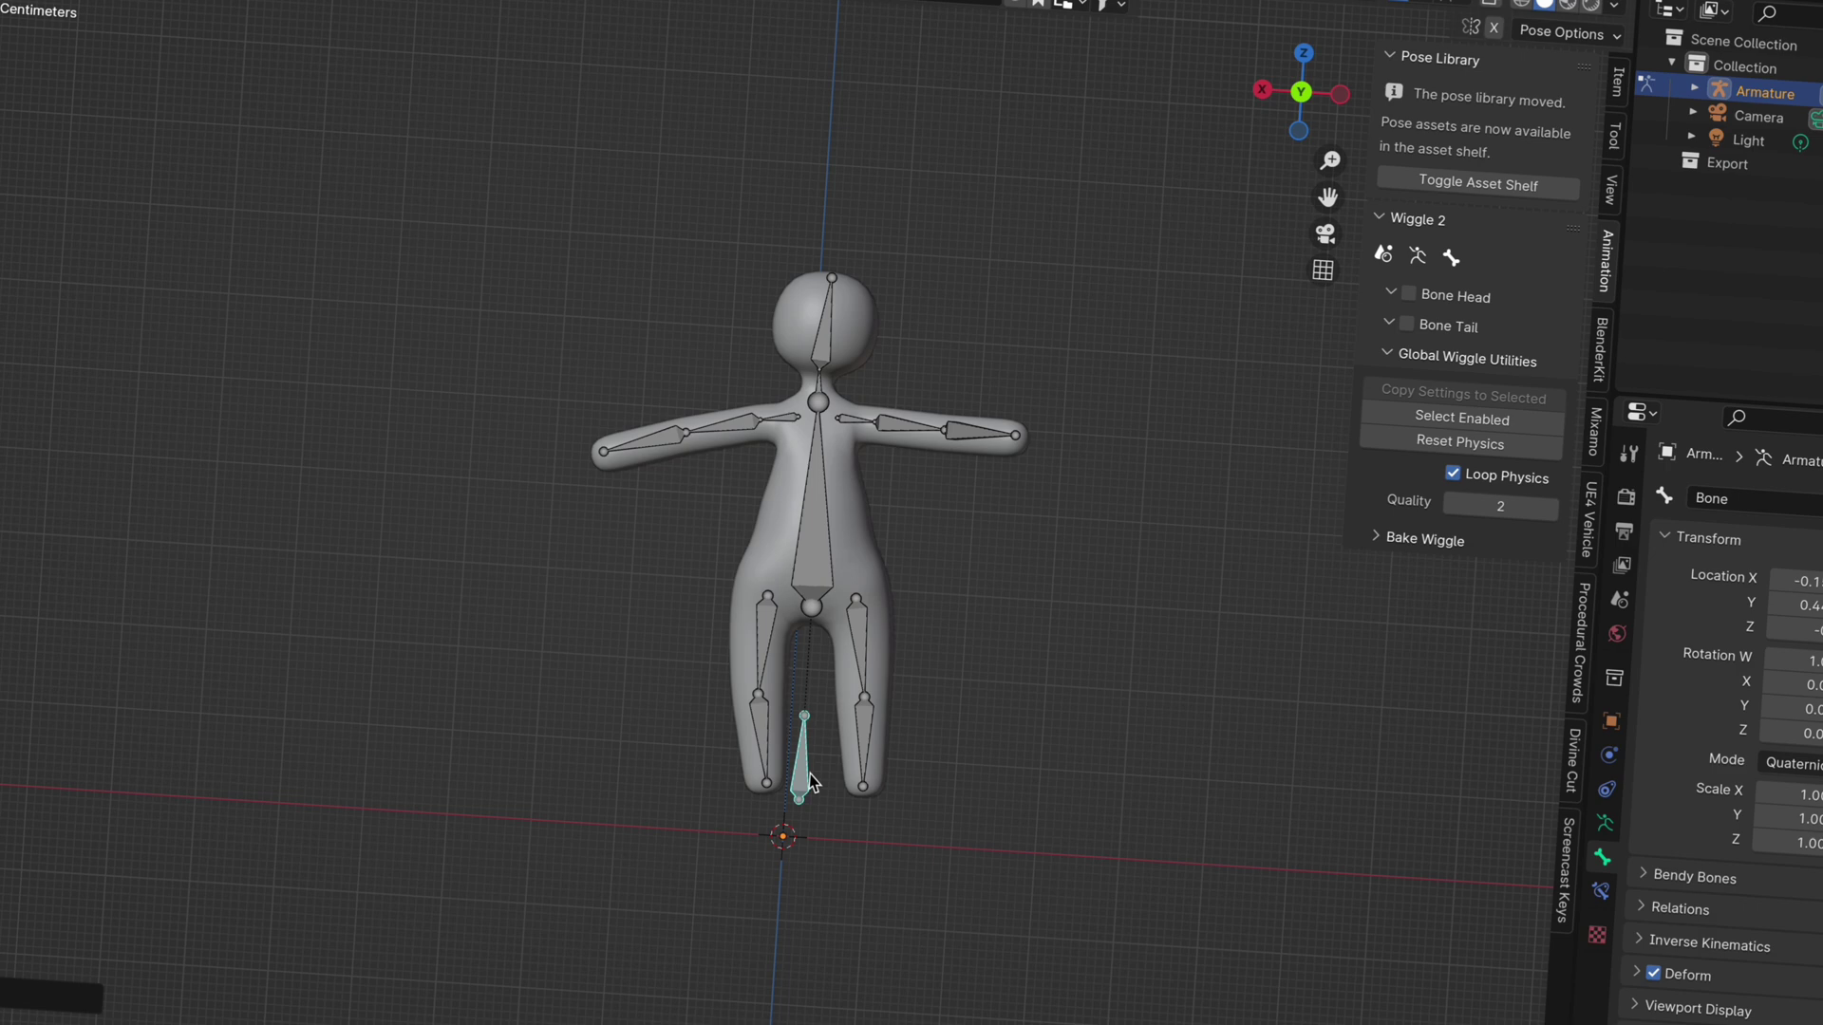
# Try moving the root bone freely during playback, stop the playback and undo the move
pyautogui.moveTo(693, 707); pyautogui.dragTo(794, 739, button='middle')
pyautogui.press('g')
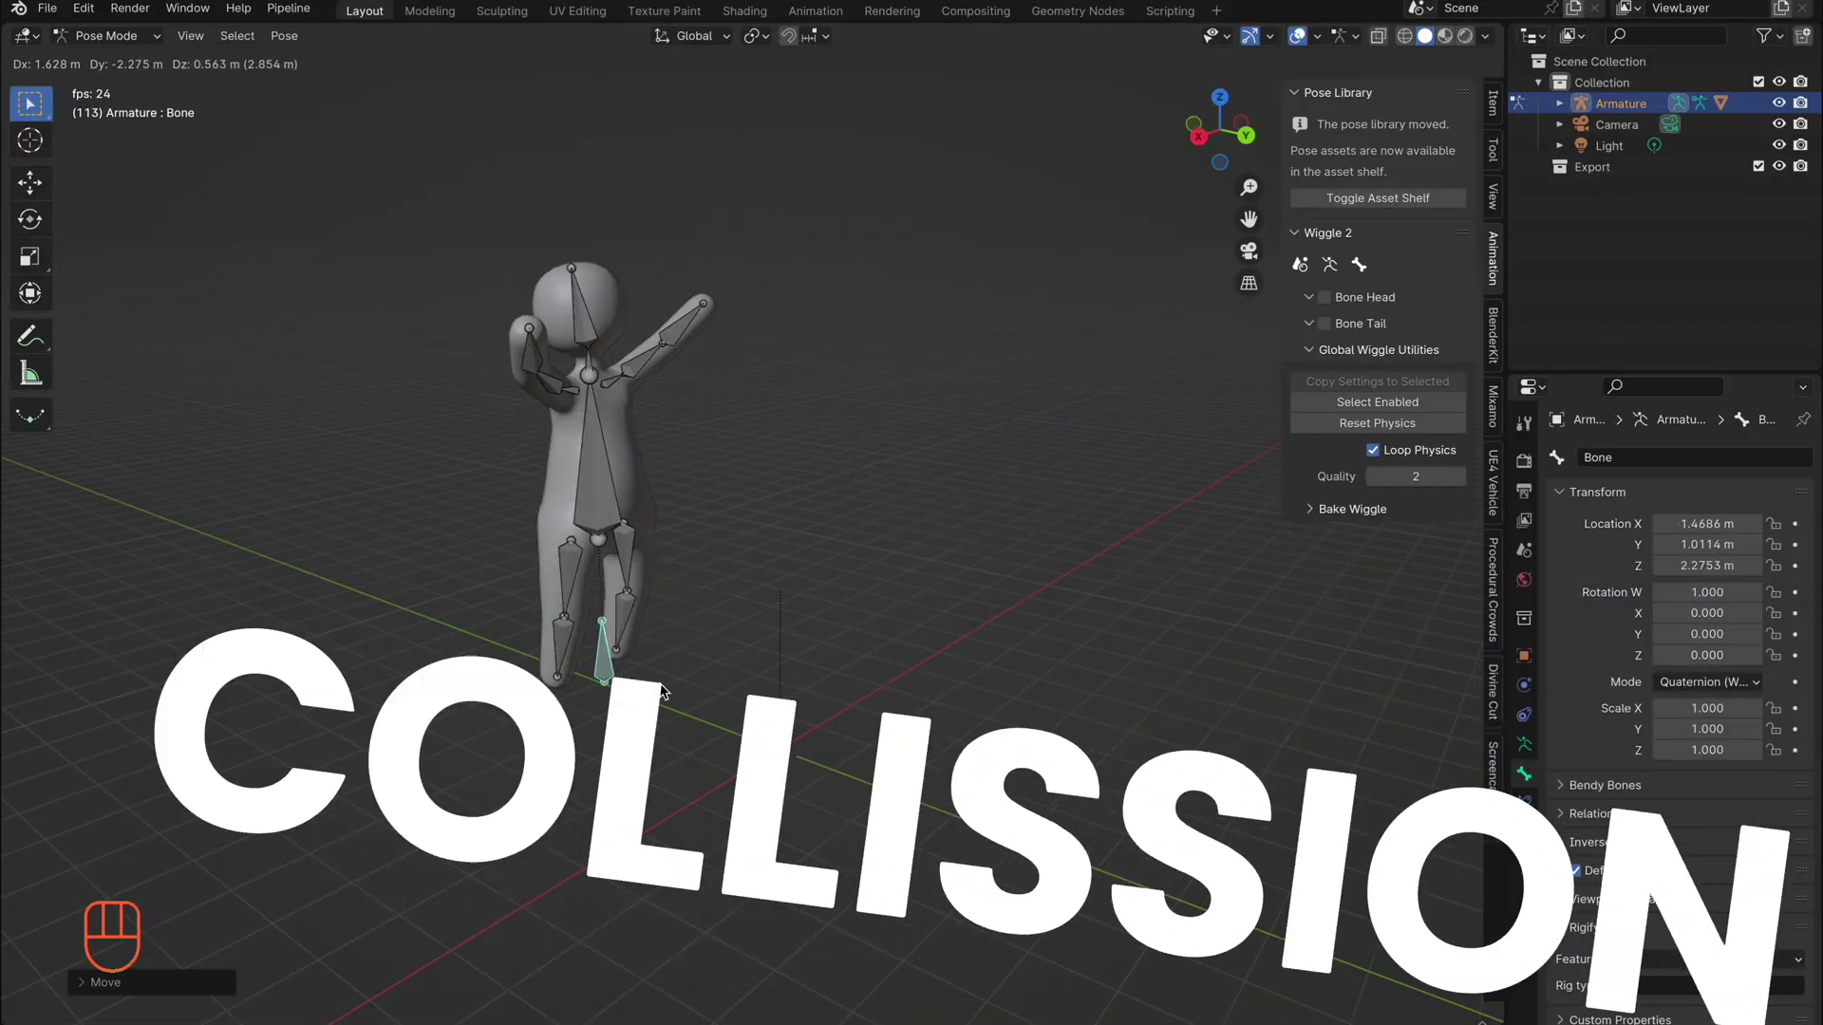
pyautogui.press('space')
pyautogui.press('super+z')
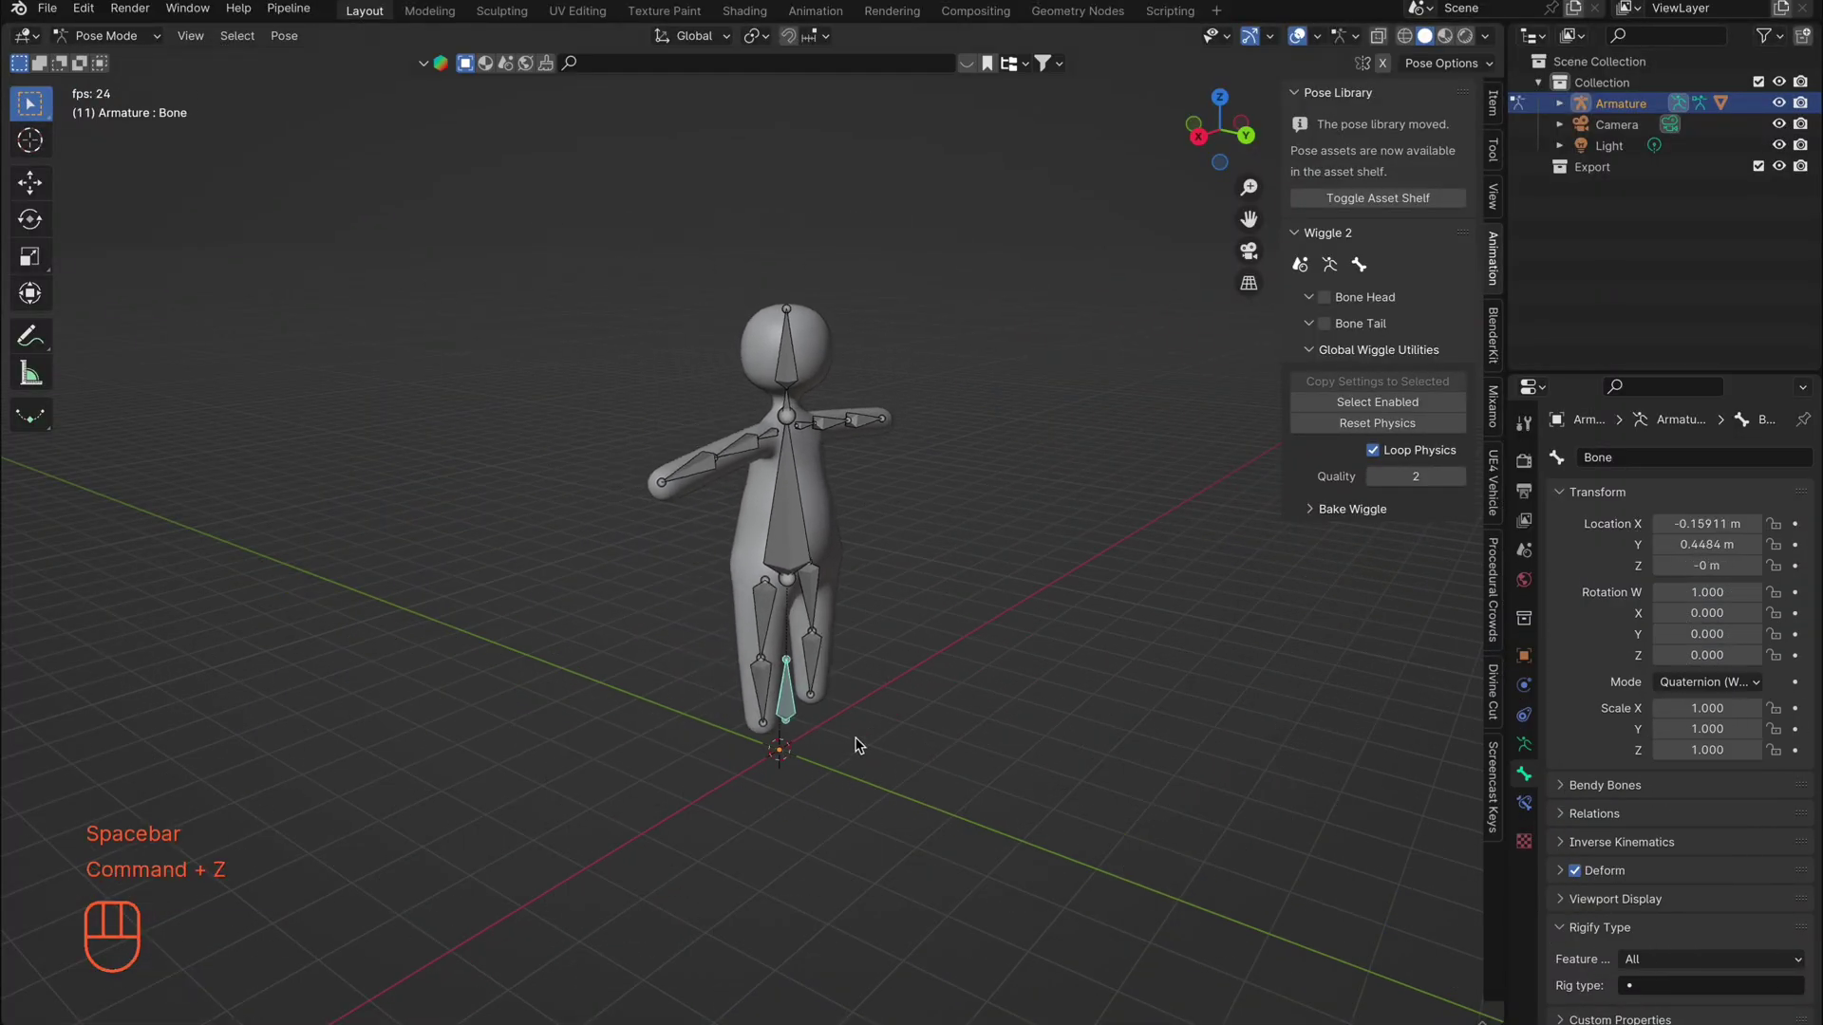
# Switch the armature to Object Mode and add a cube mesh at the world origin
pyautogui.press('Tab')
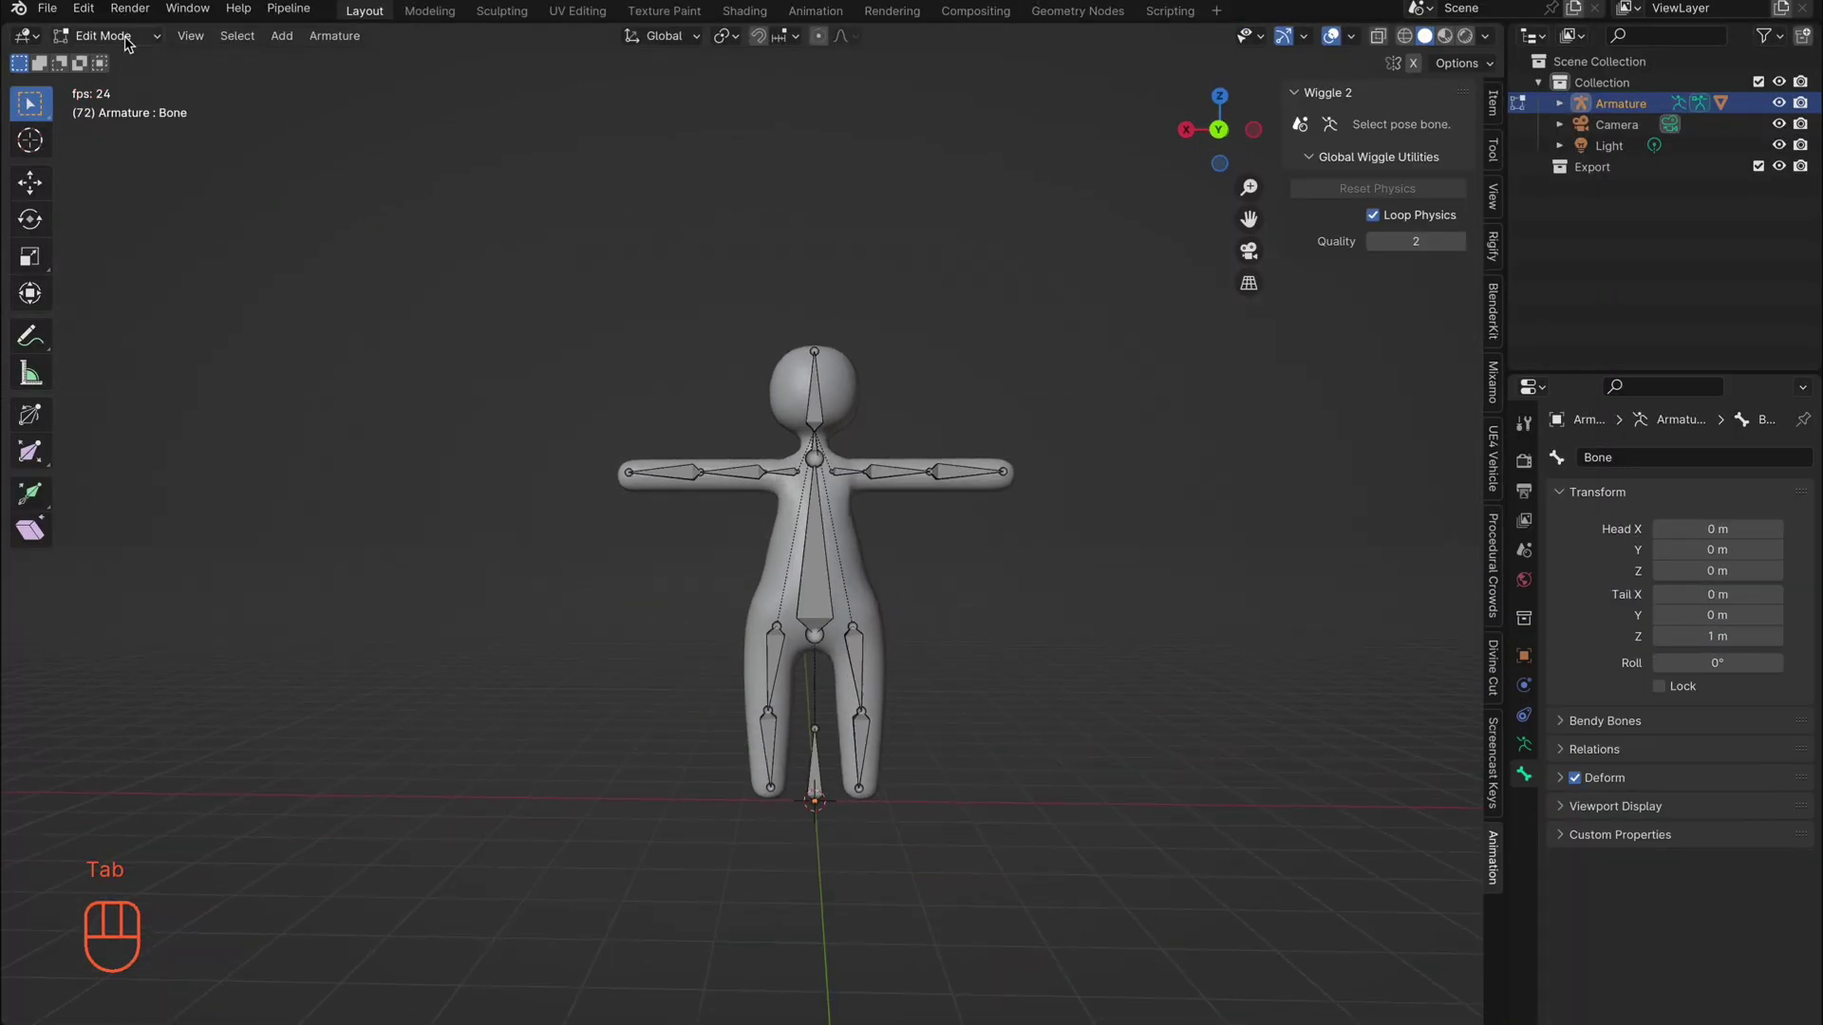
pyautogui.press('Tab')
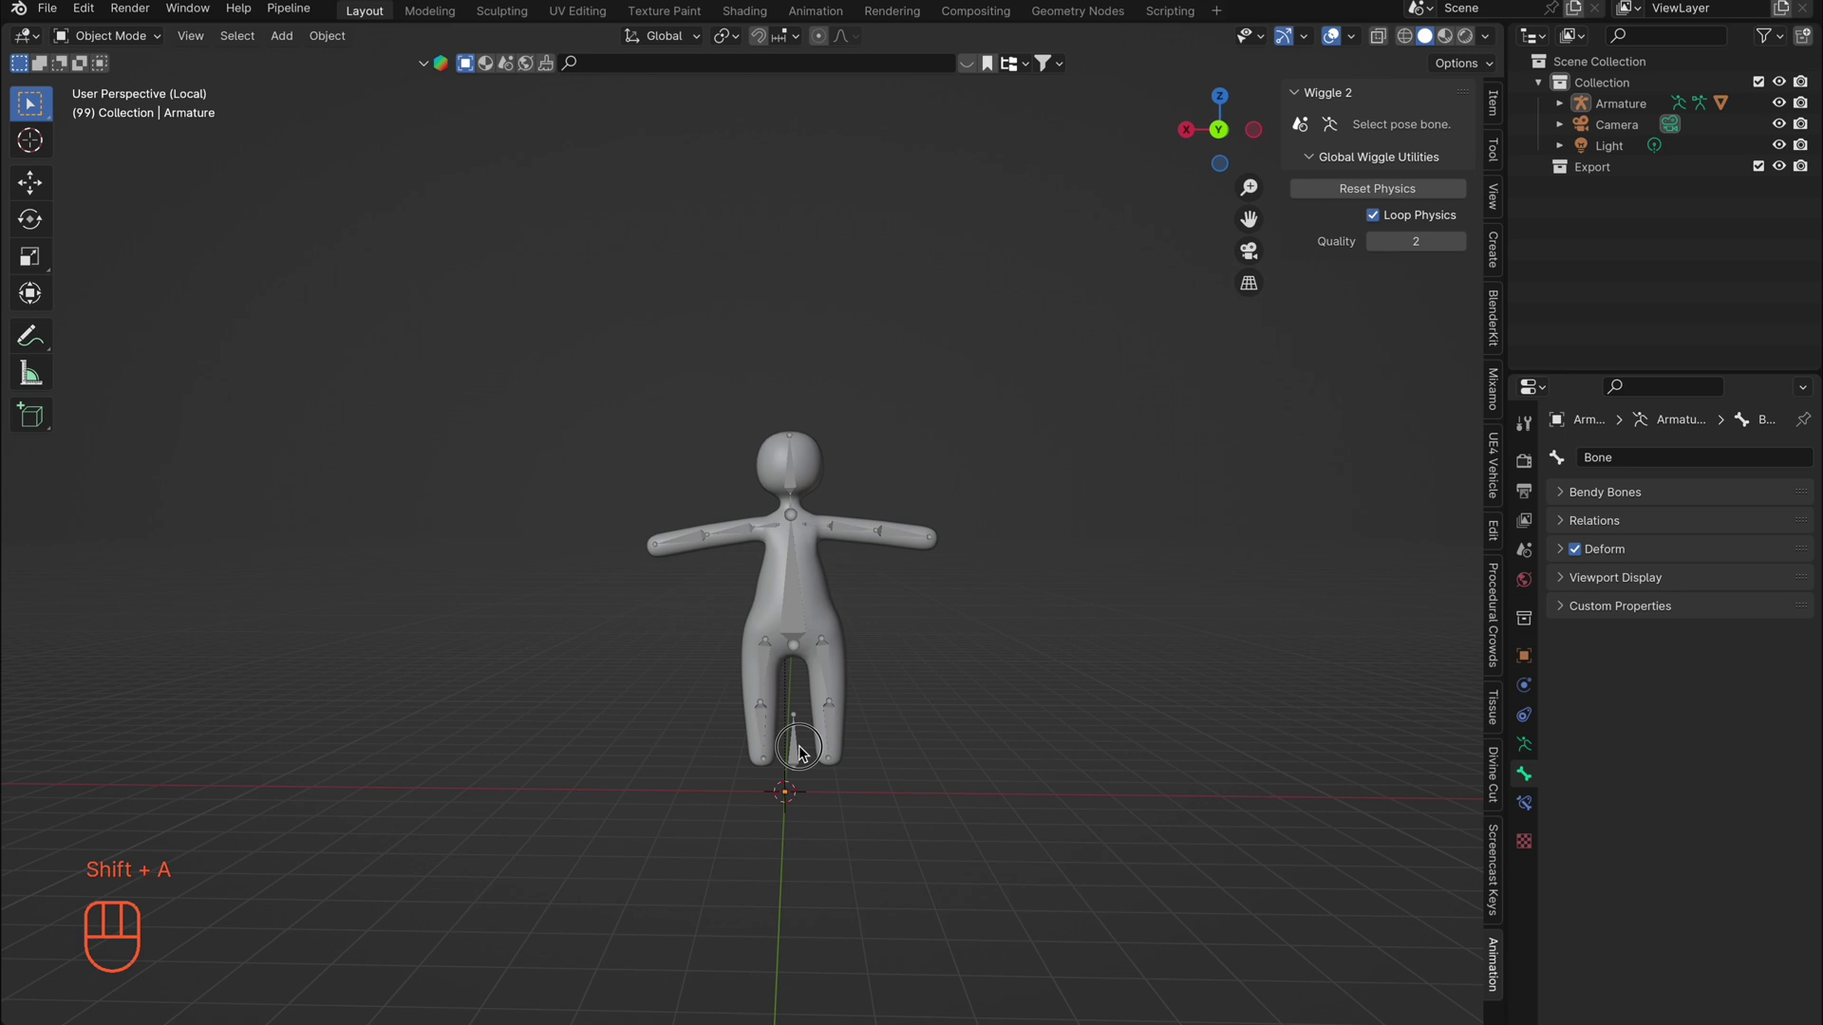
pyautogui.hotkey('shift', 'a')
pyautogui.click(883, 703)
# Set the cube geometry's median Z to -1 m in Edit Mode and scale the cube up into a wide floor under the character
pyautogui.press('Tab')
pyautogui.click(1492, 102)
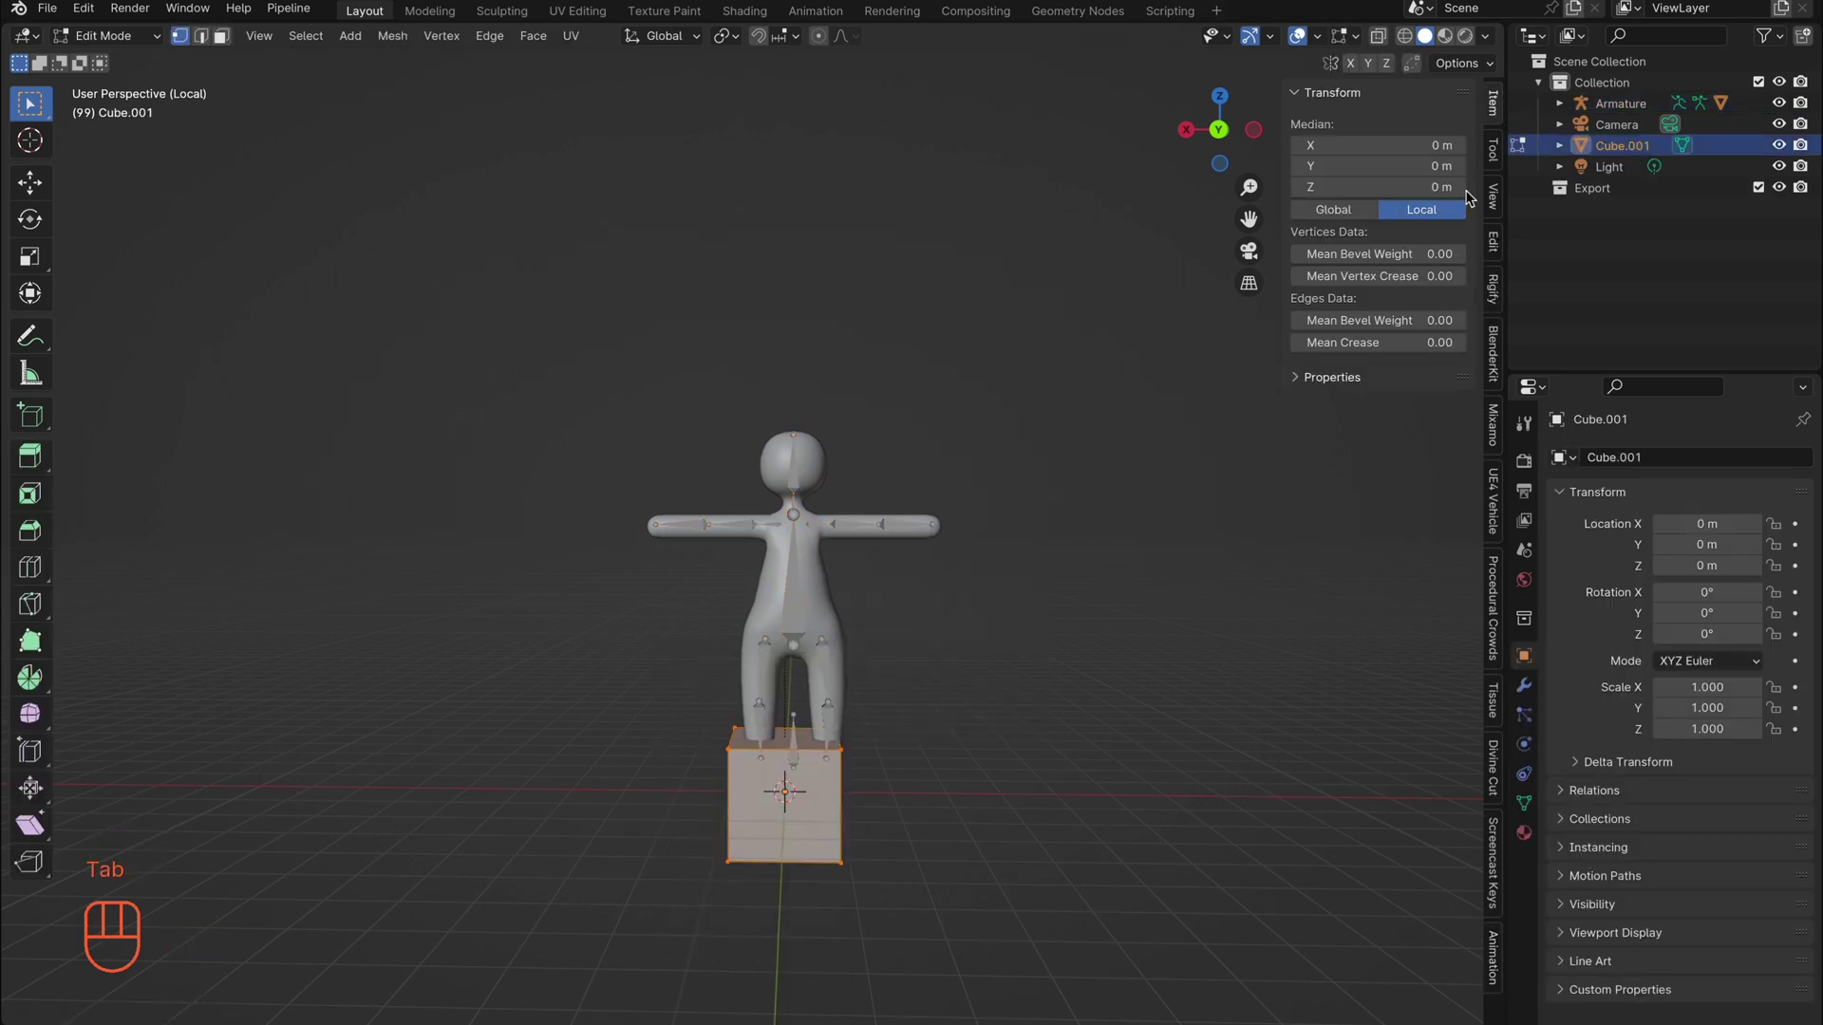
pyautogui.click(1396, 188)
pyautogui.write('-1')
pyautogui.press('Return')
pyautogui.press('Tab')
pyautogui.press('s')
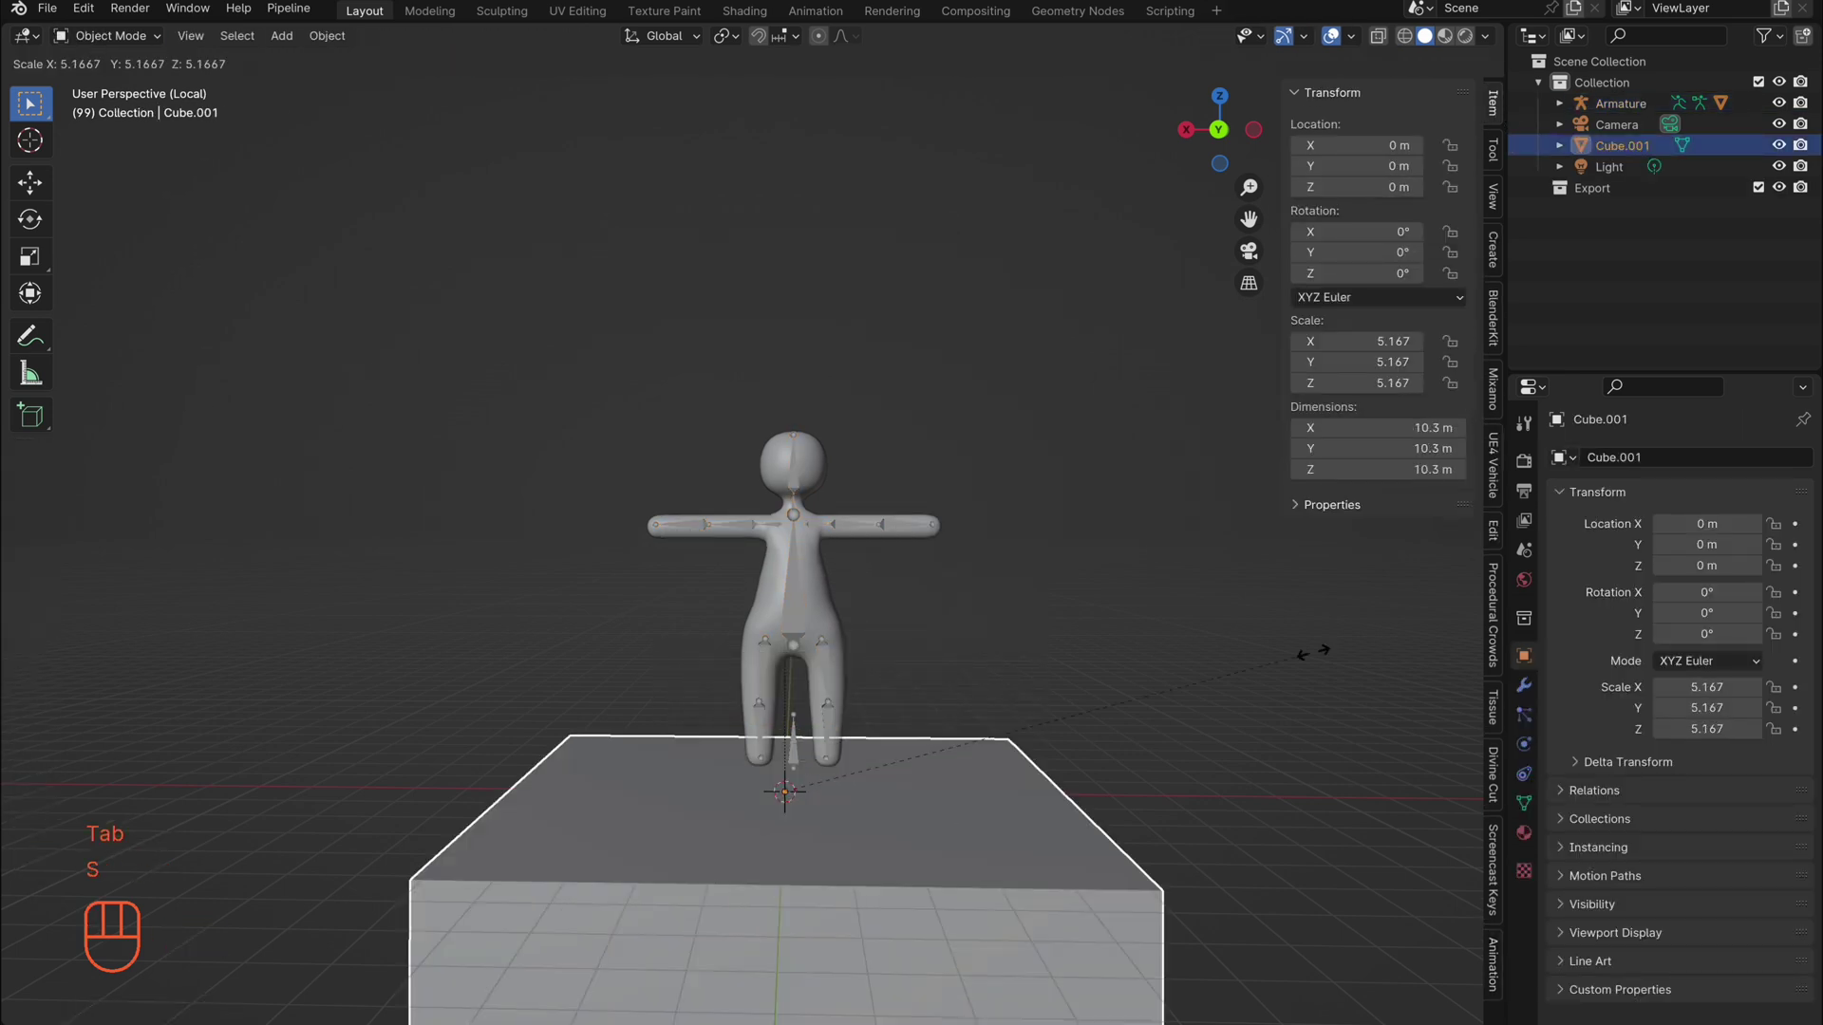
pyautogui.click(1313, 653)
# Move the armature to about X 0.3 m and Z -0.35 m so the feet sit near the floor surface
pyautogui.click(793, 750)
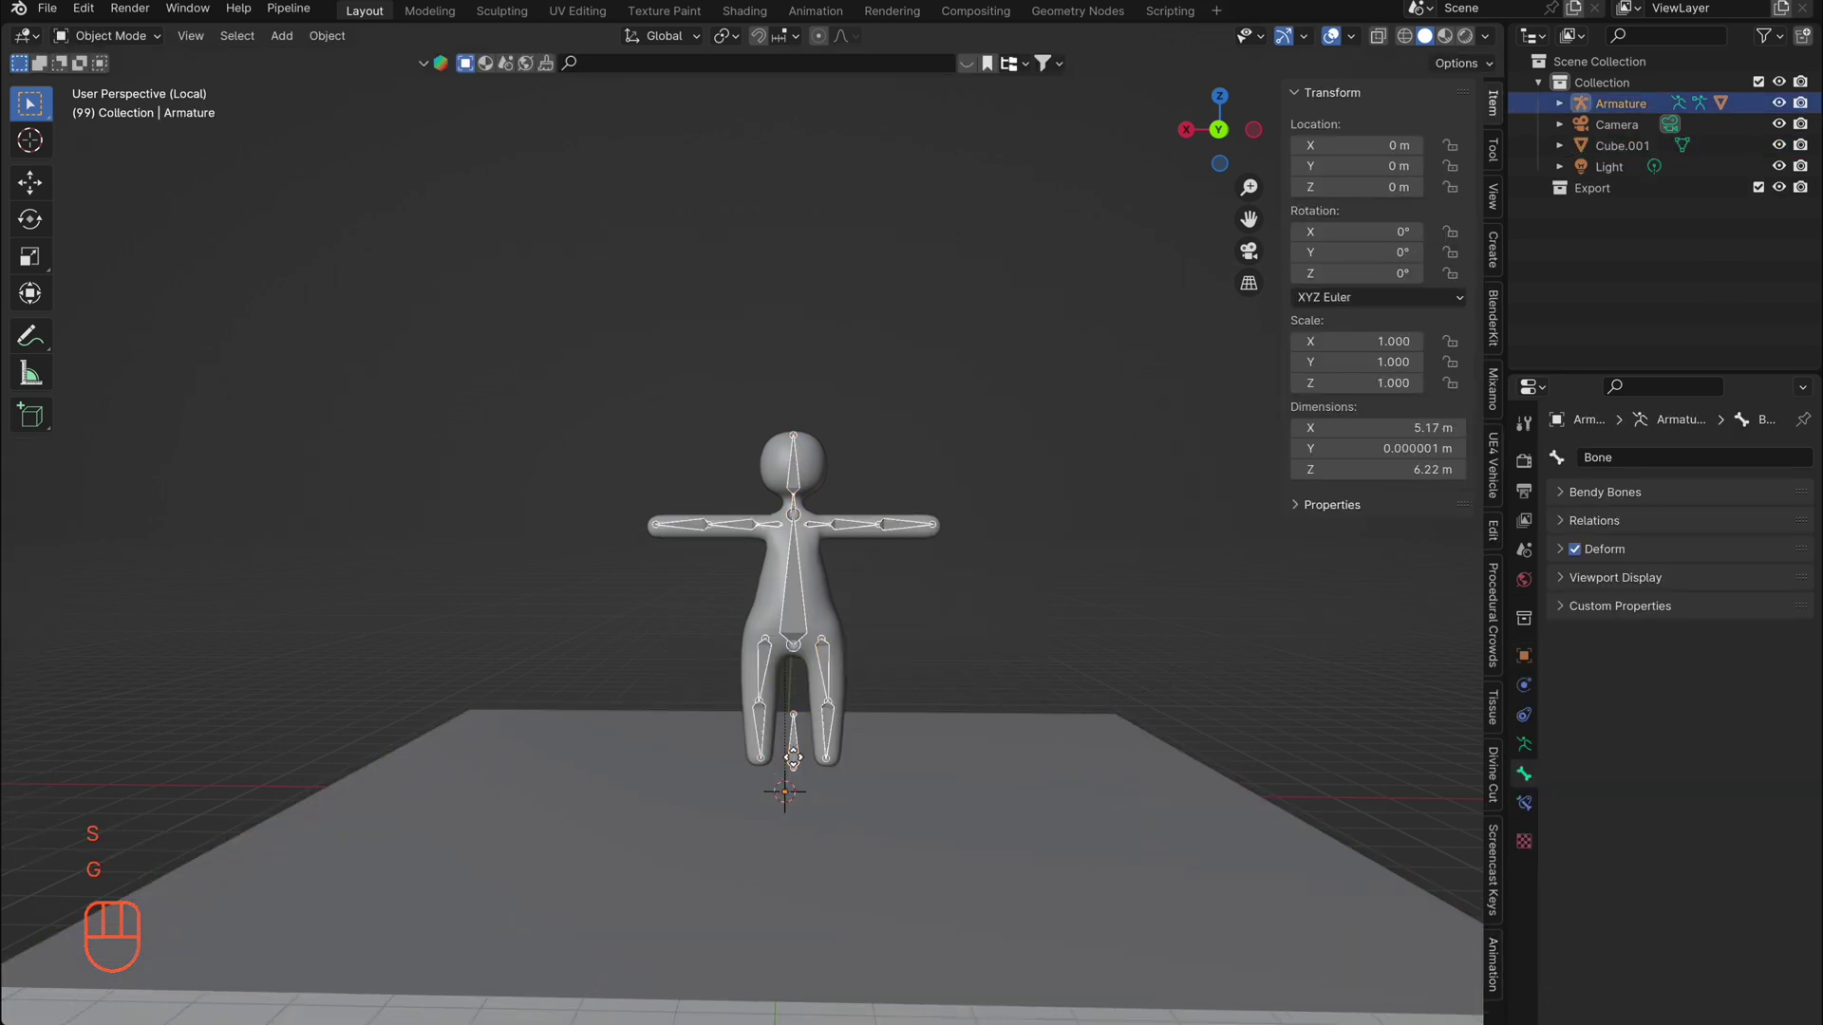
pyautogui.press('g')
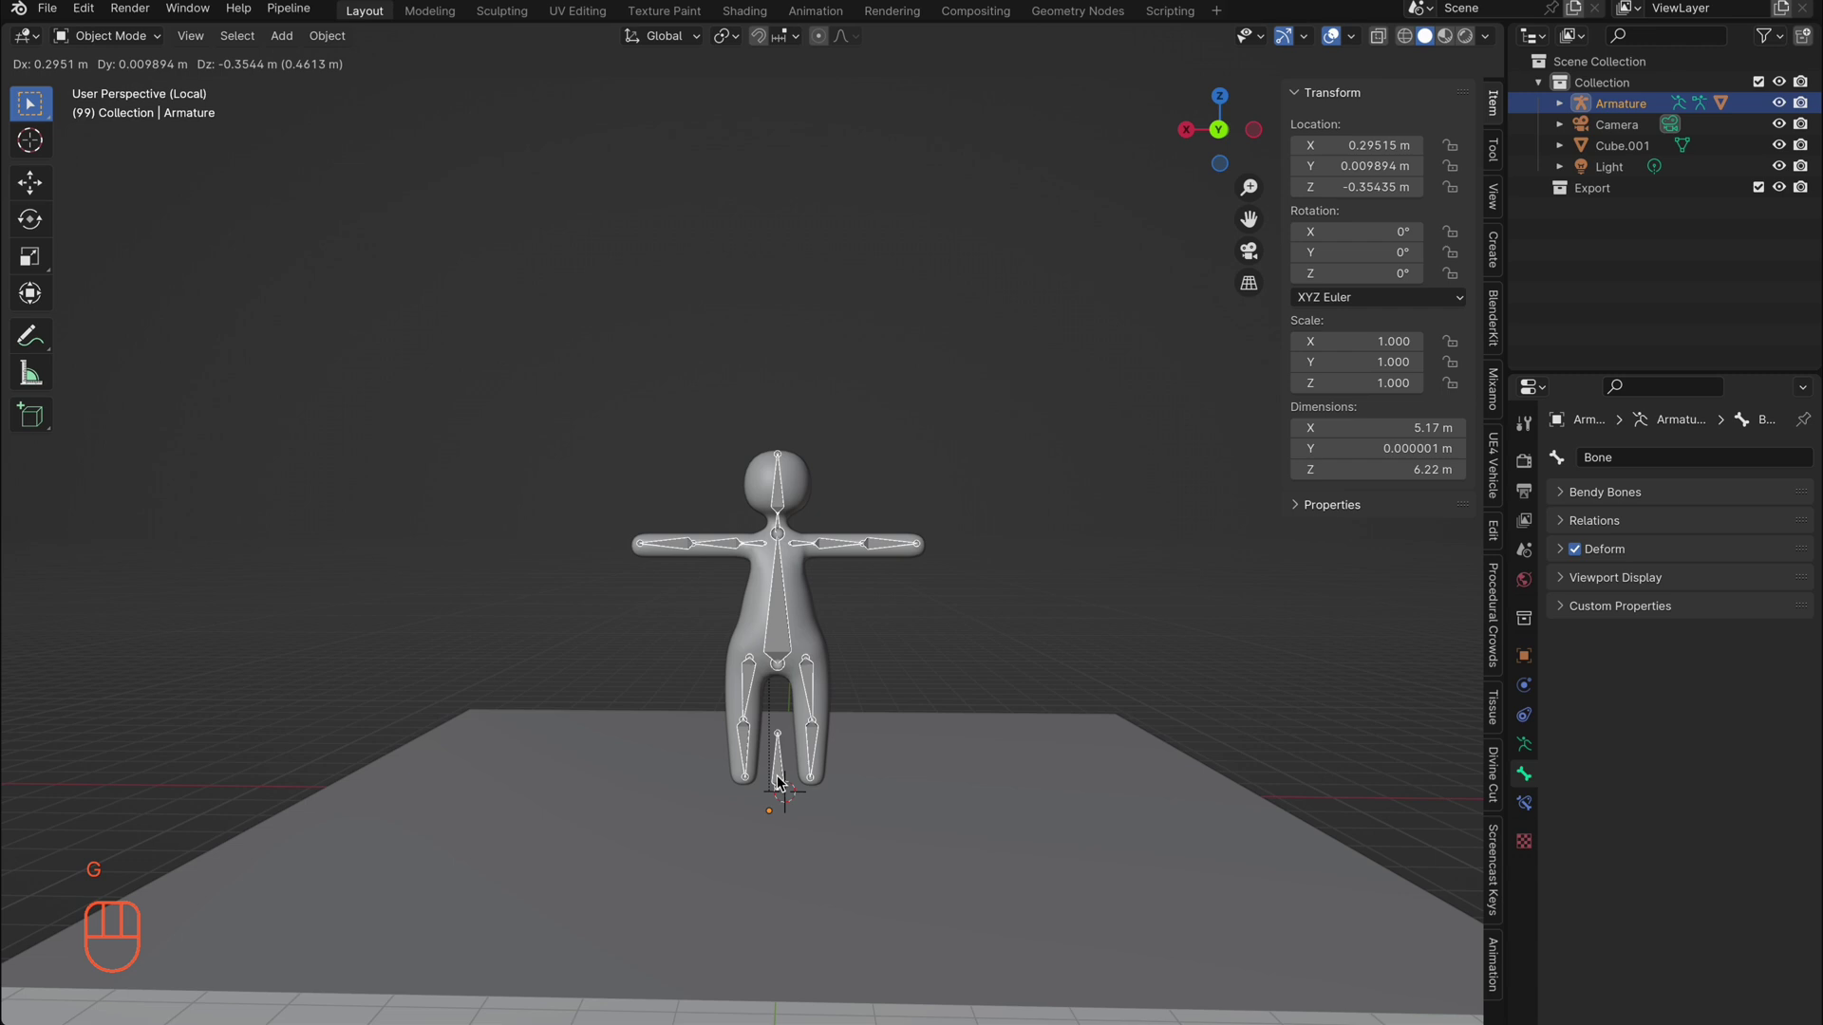
pyautogui.click(782, 784)
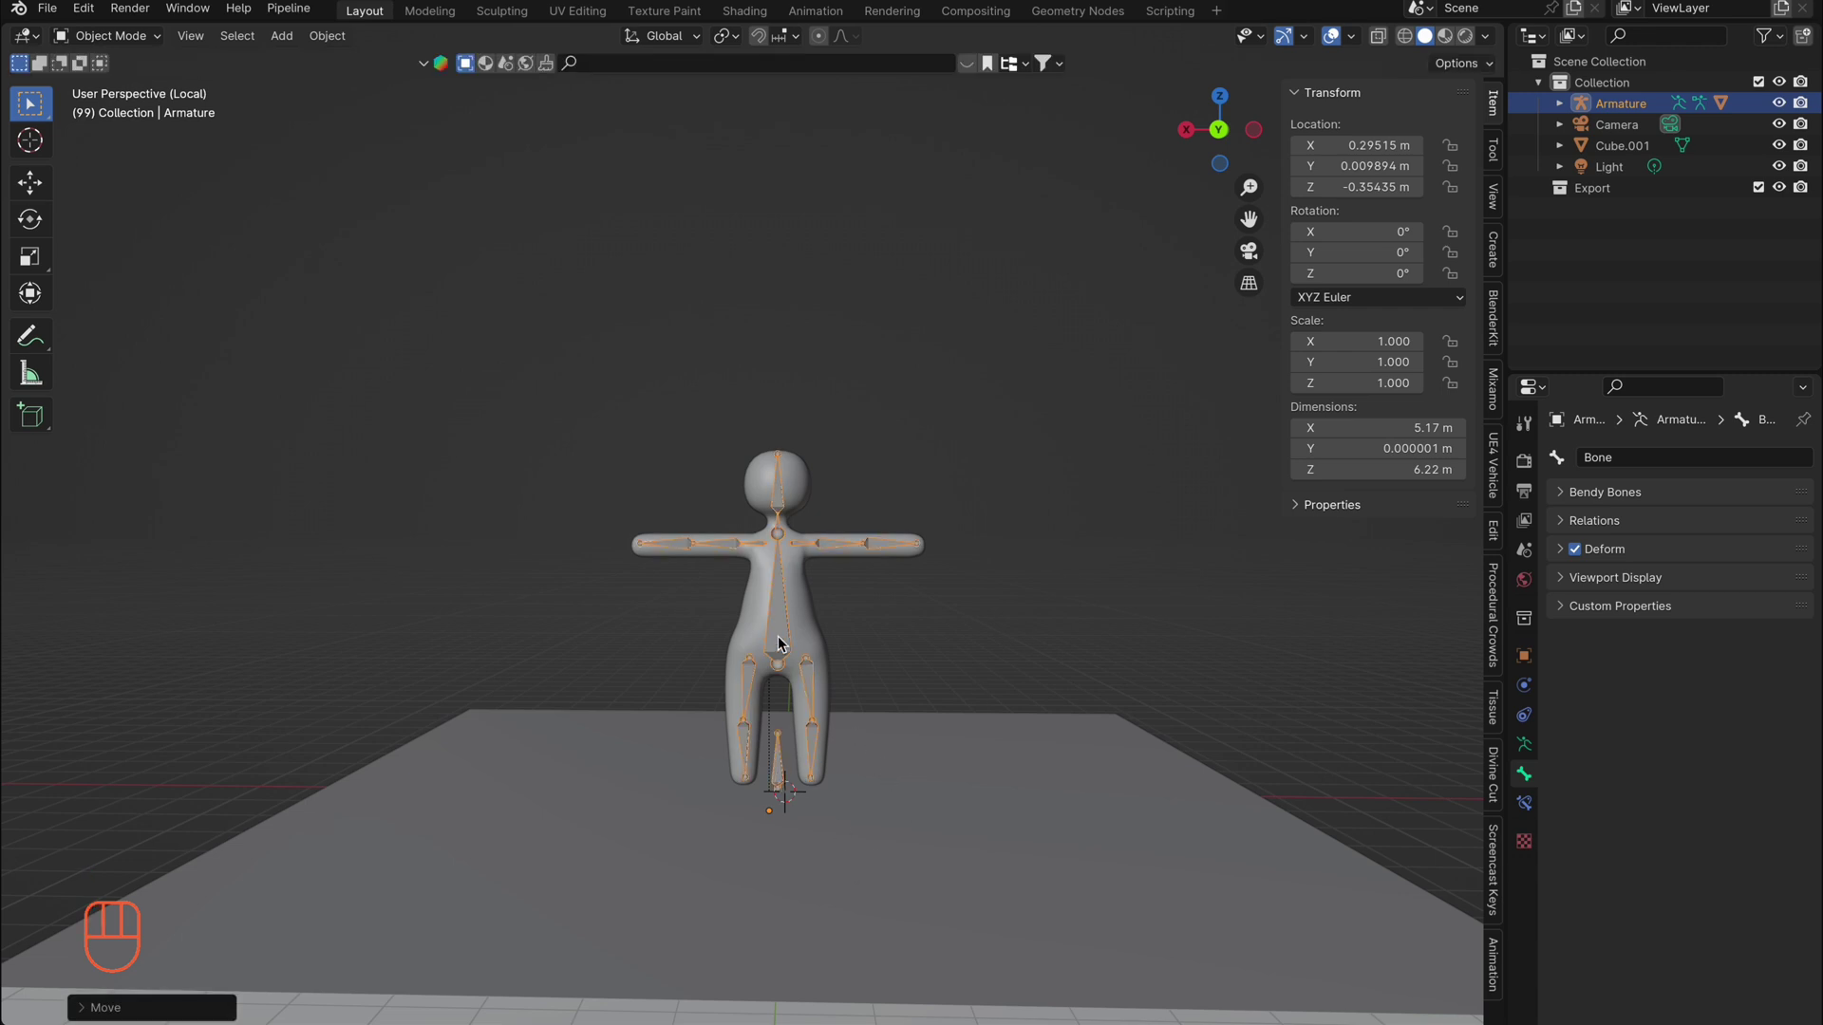
# In Pose Mode, select all wiggle-enabled bones and assign the floor cube as their Wiggle 2 collision object
pyautogui.hotkey('ctrl', 'Tab')
pyautogui.click(810, 679)
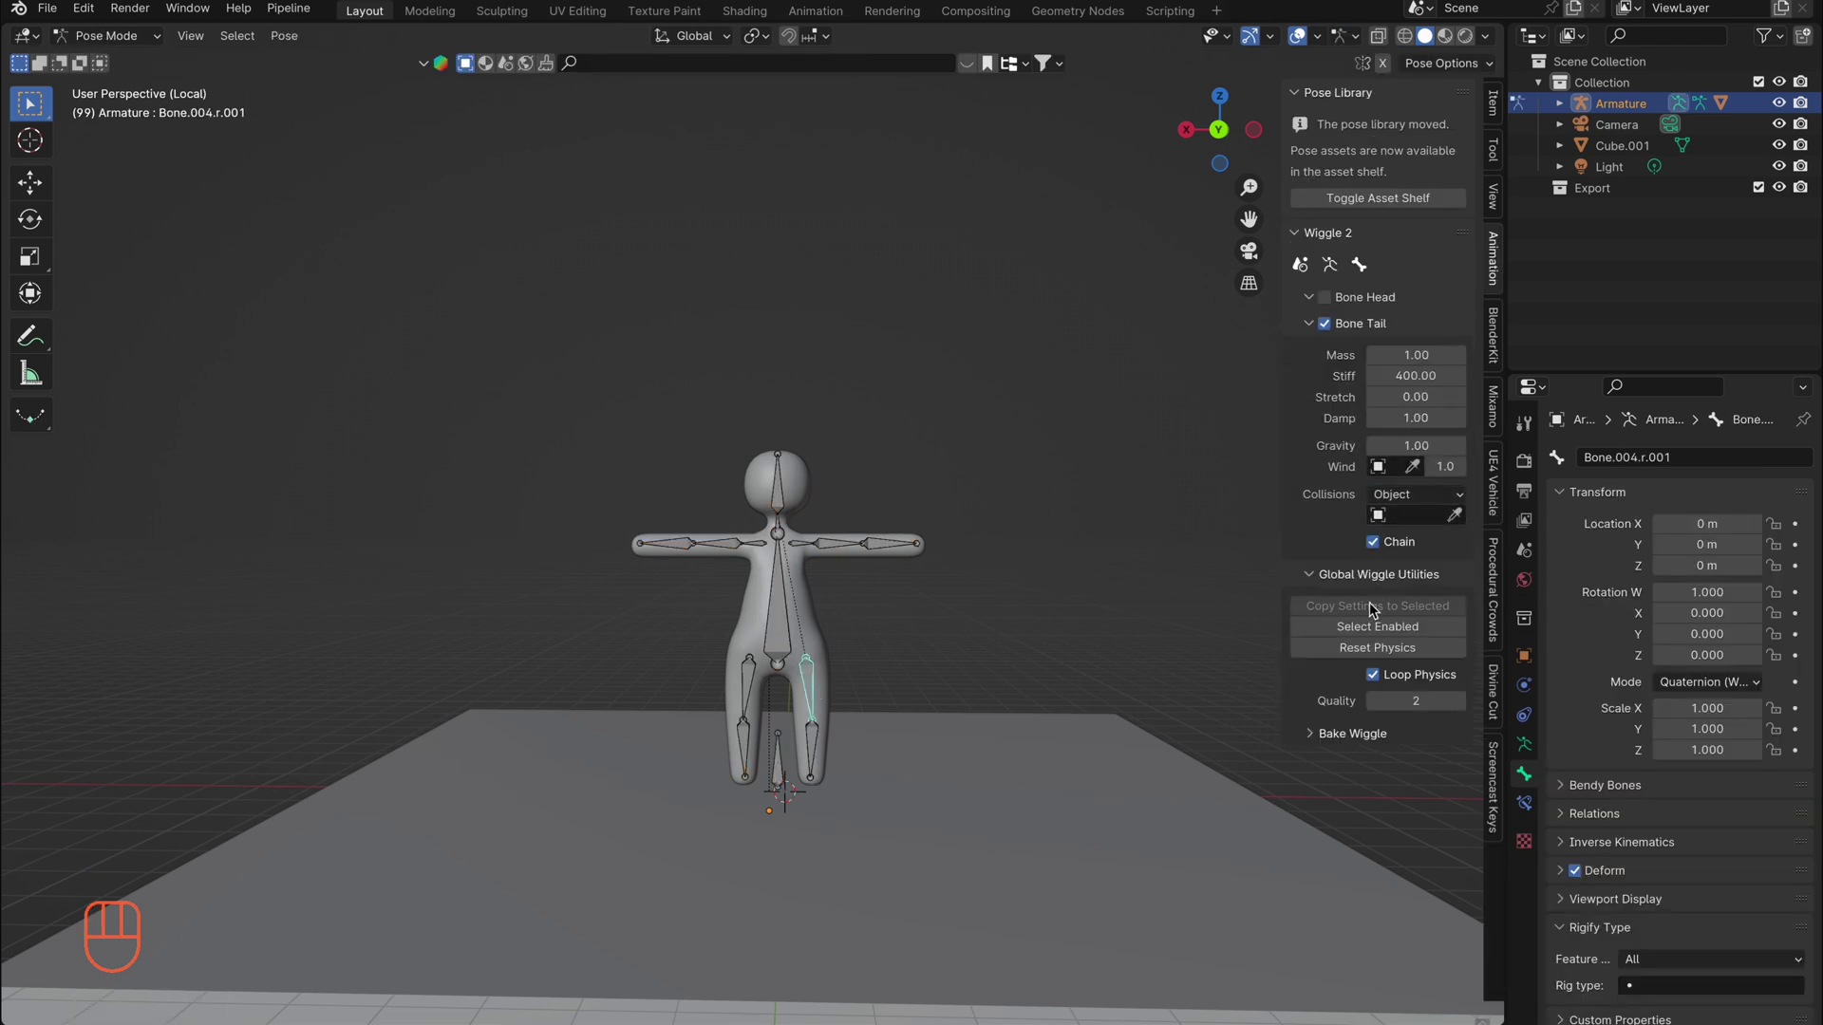
pyautogui.click(1376, 627)
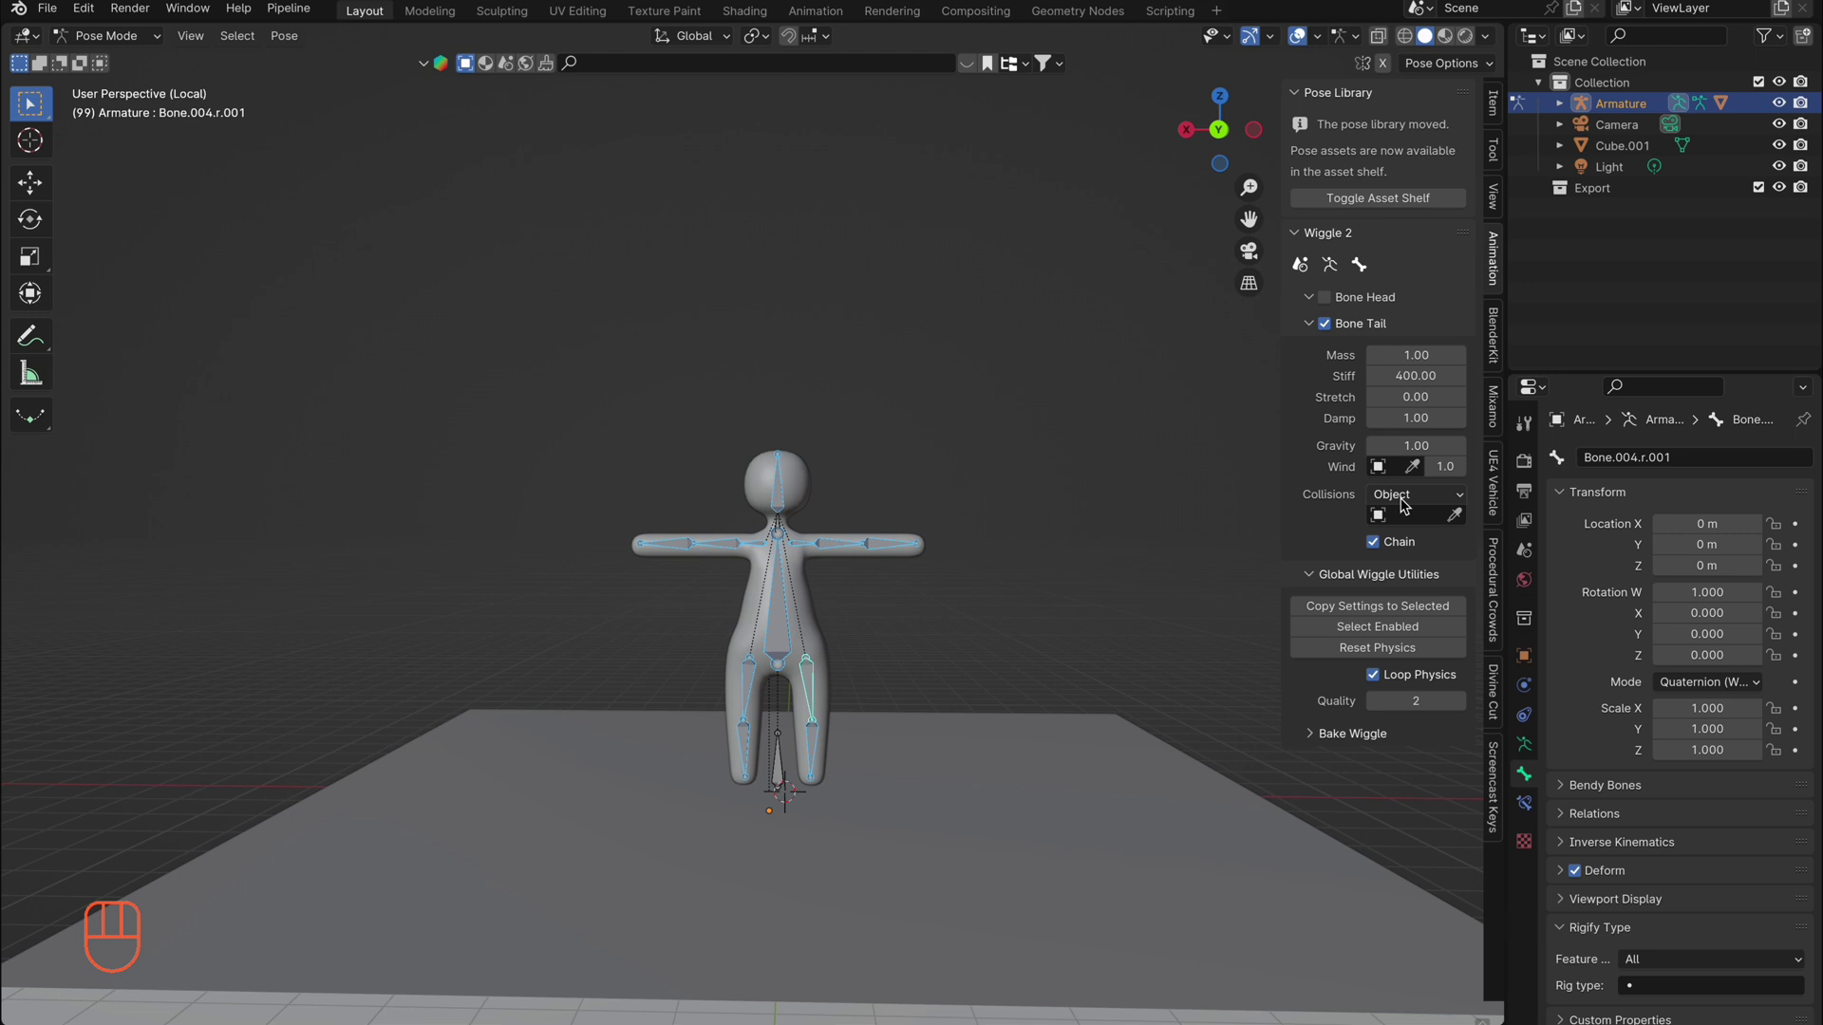
pyautogui.click(1042, 754)
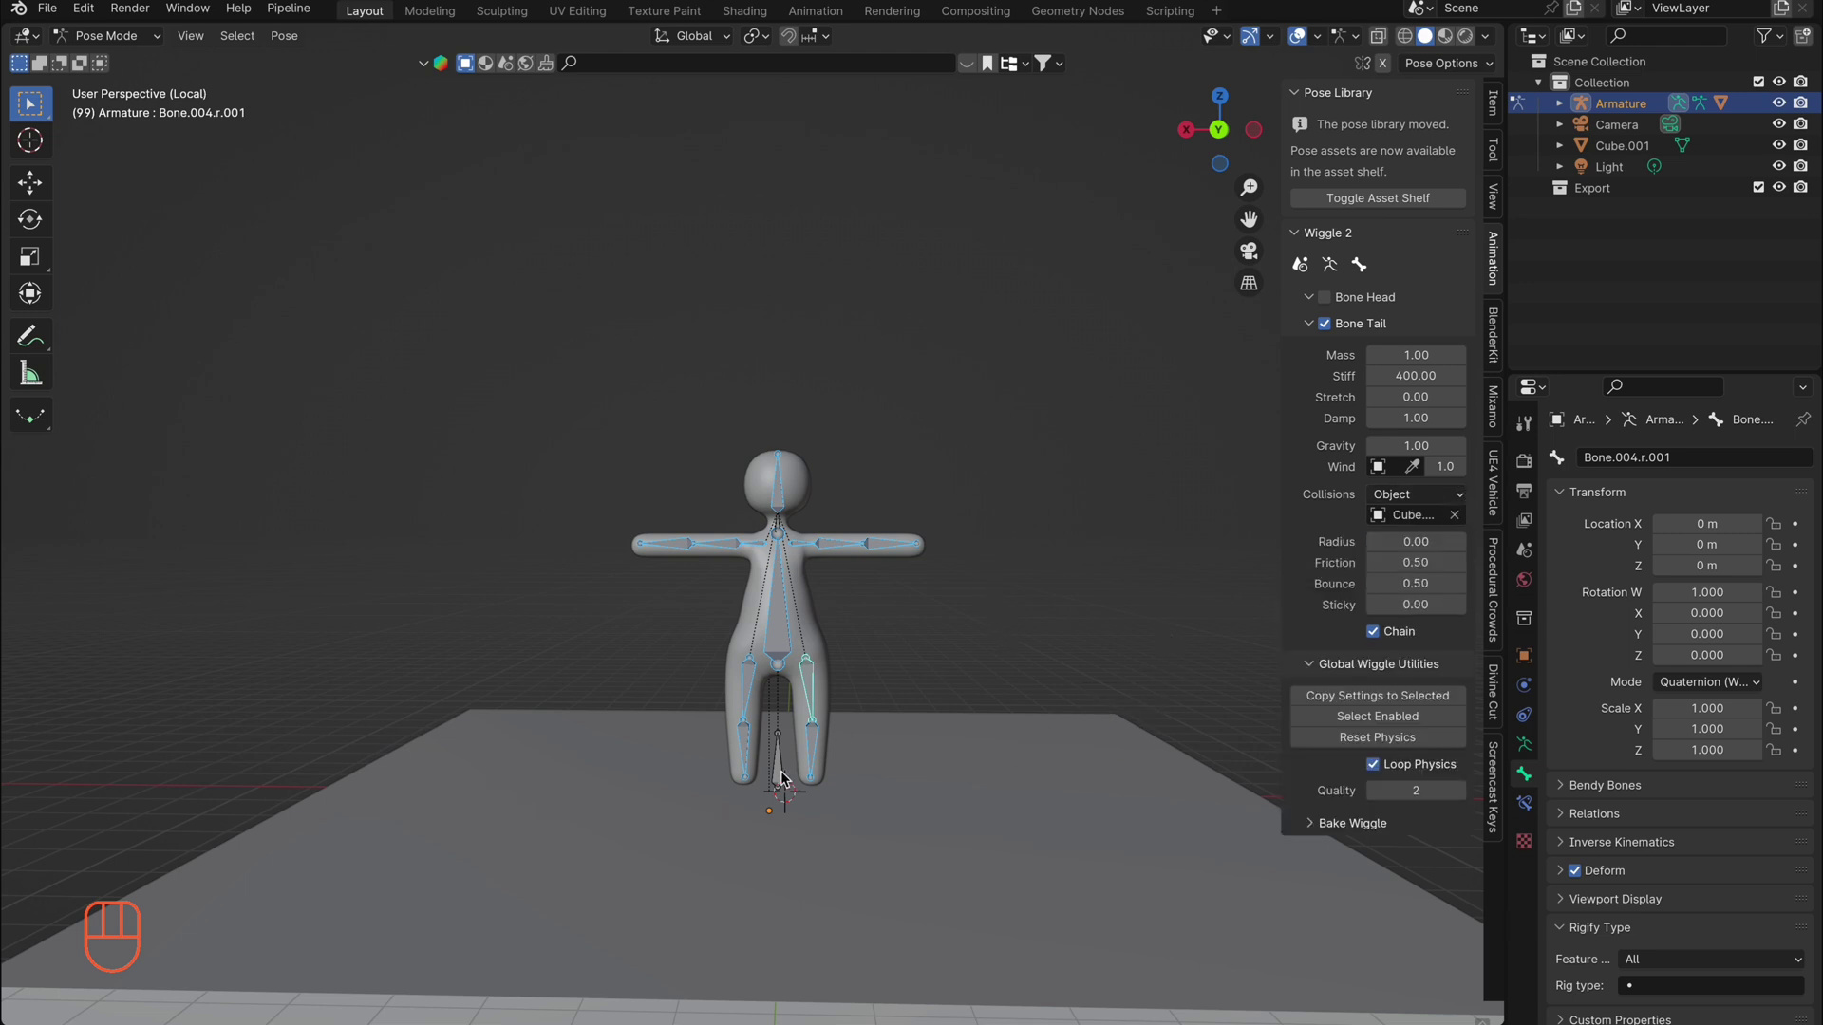
# Play the animation and lower the root bone about 1.15 m along global Z to push the legs against the floor
pyautogui.click(782, 776)
pyautogui.press('space')
pyautogui.press('g')
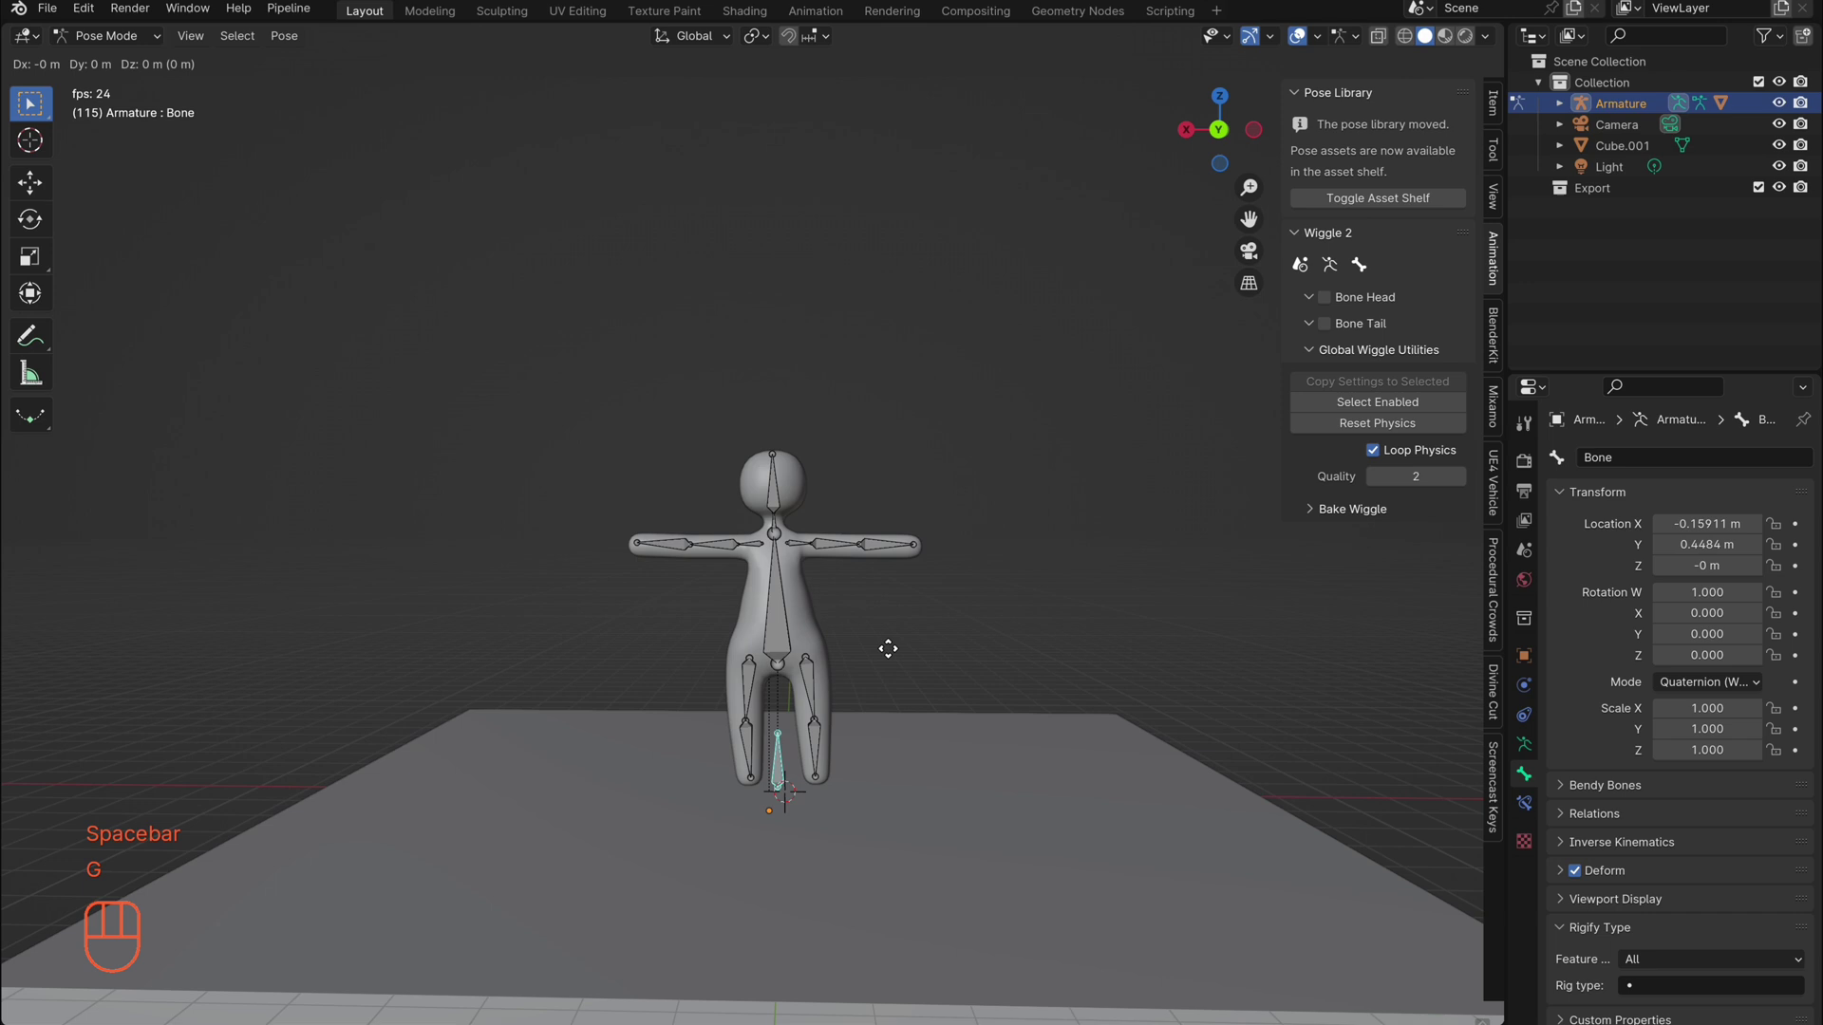
pyautogui.press('z')
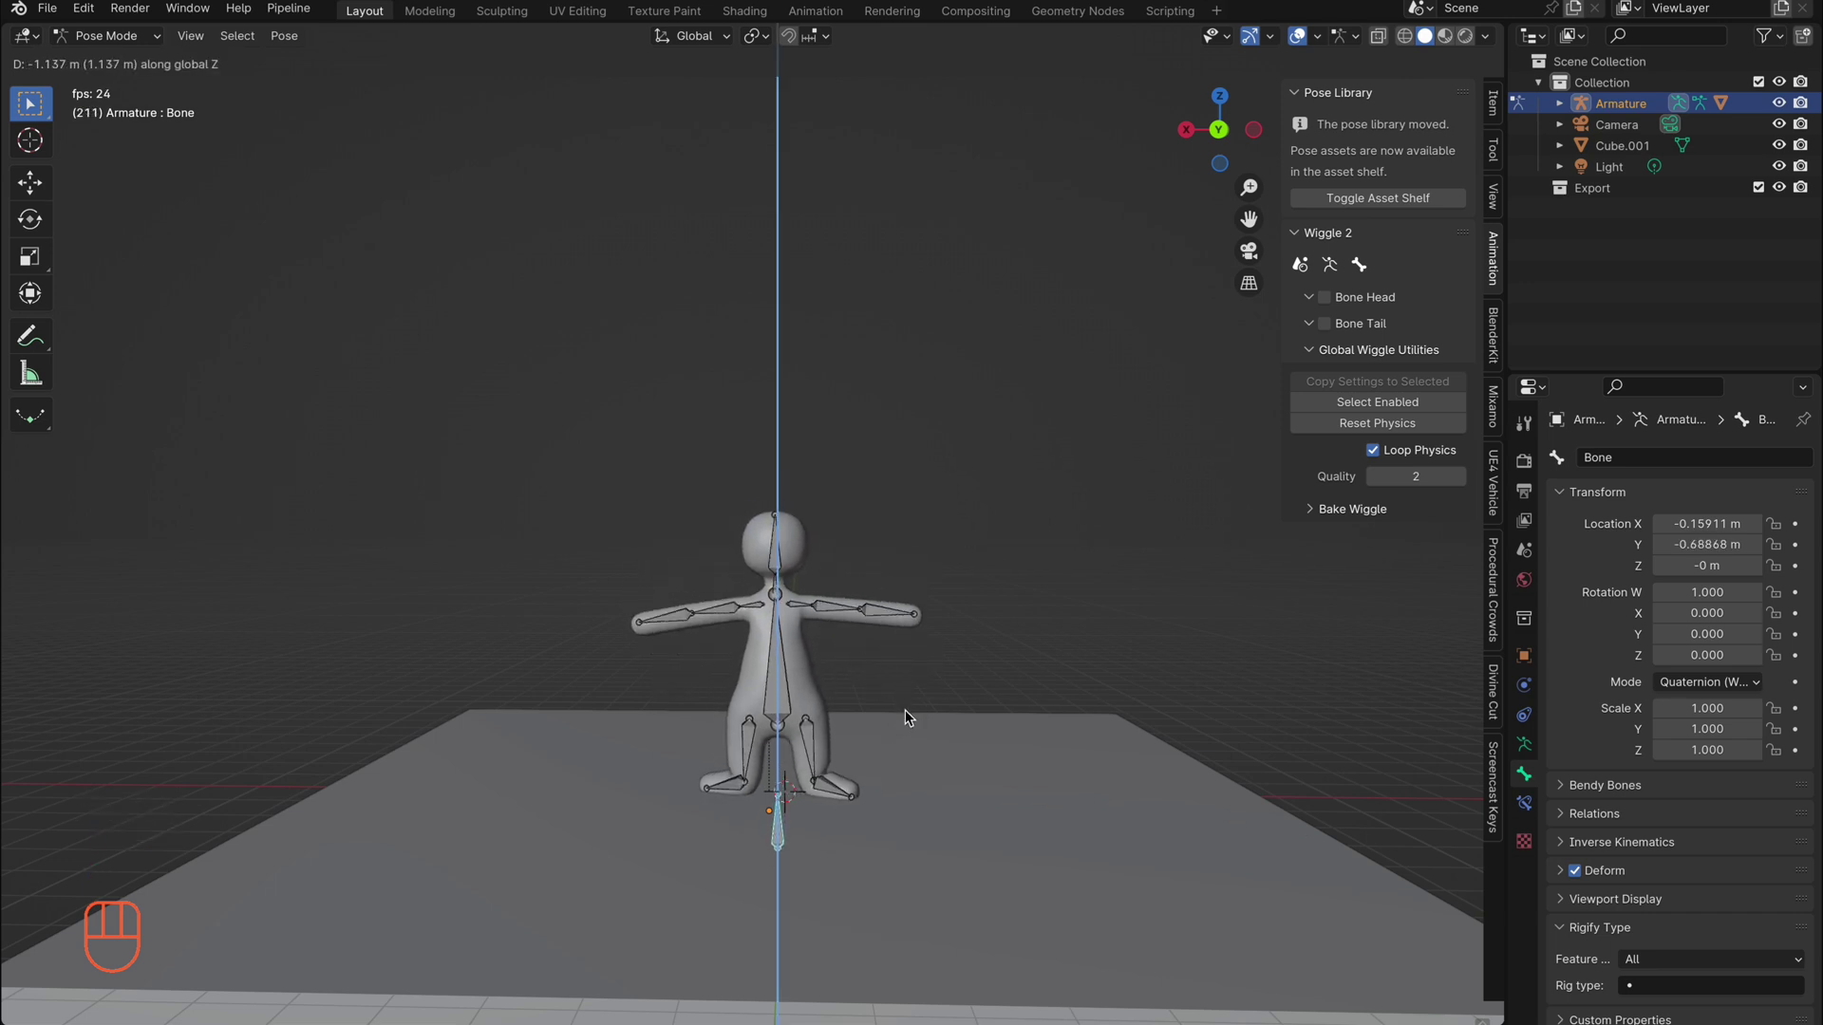
pyautogui.click(904, 708)
# Select all wiggle-enabled bones and set their collision radius to 0.24
pyautogui.click(835, 789)
pyautogui.click(1383, 690)
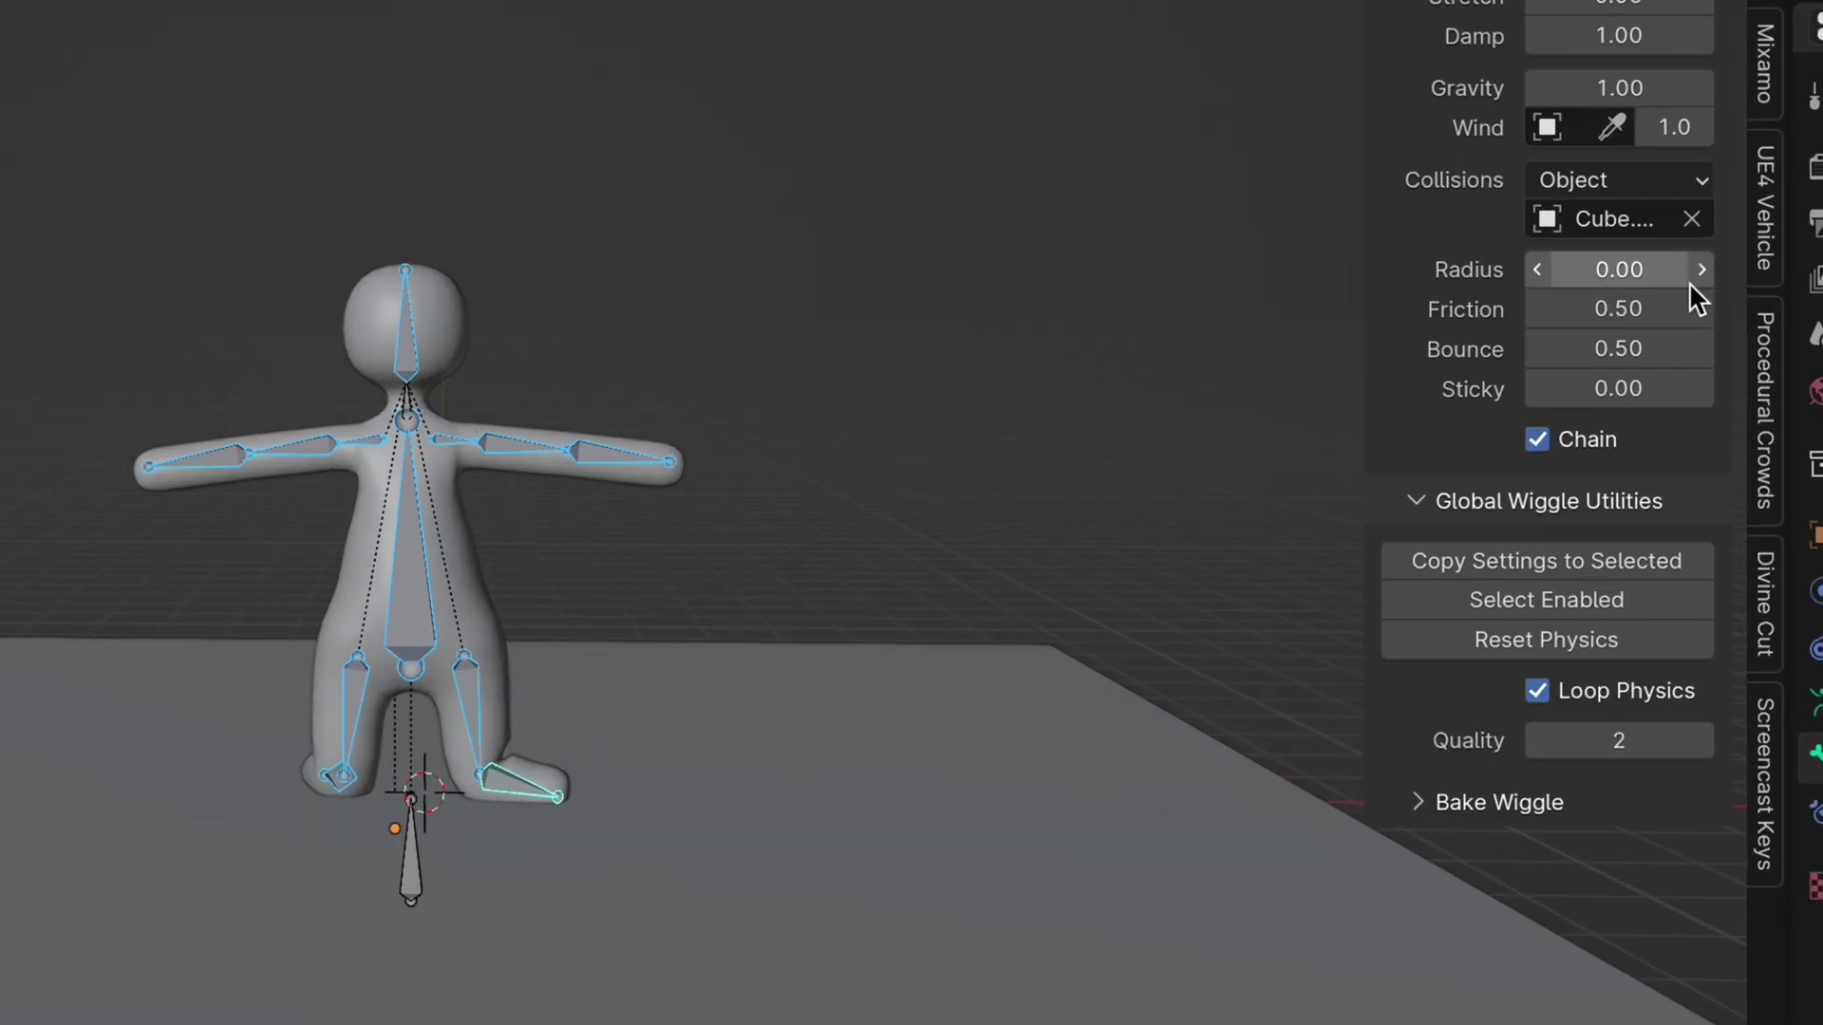
pyautogui.moveTo(1694, 278); pyautogui.dragTo(1700, 275)
pyautogui.click(1700, 272)
pyautogui.click(1700, 273)
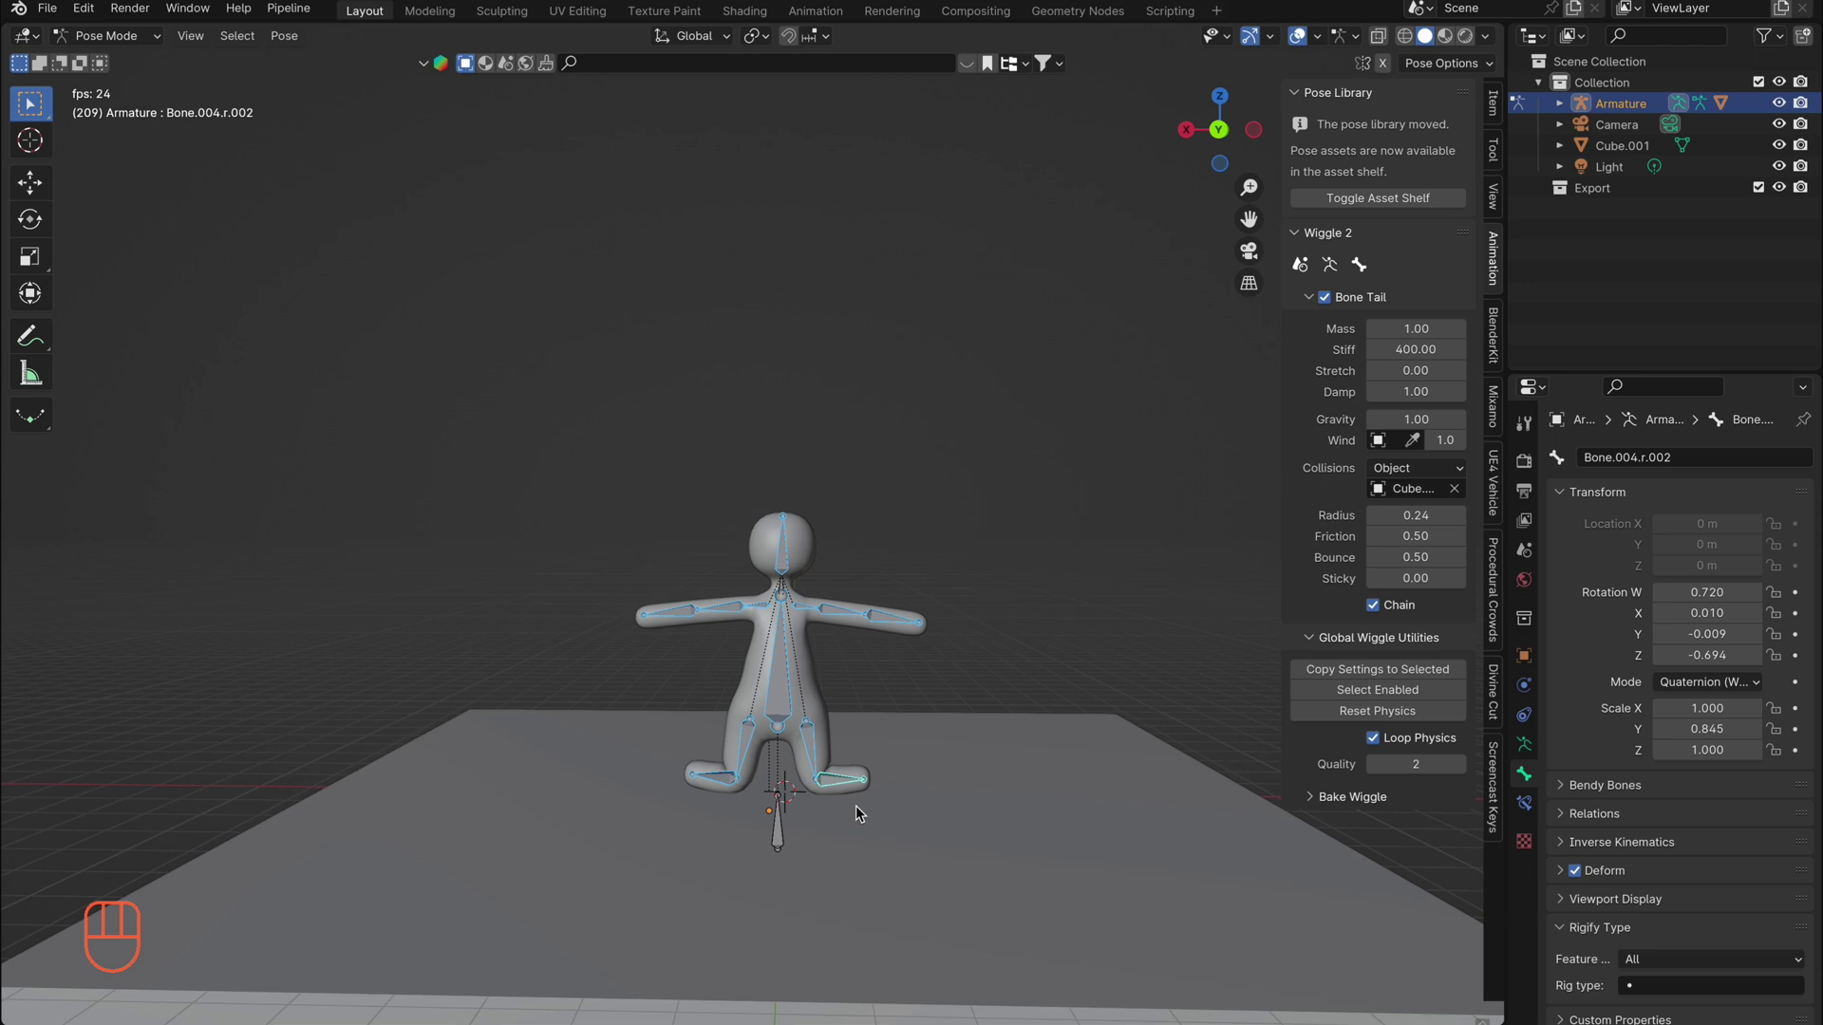
# Set the Wiggle 2 quality to 10 and move the root bone up and down during playback to test the floor collision
pyautogui.click(779, 839)
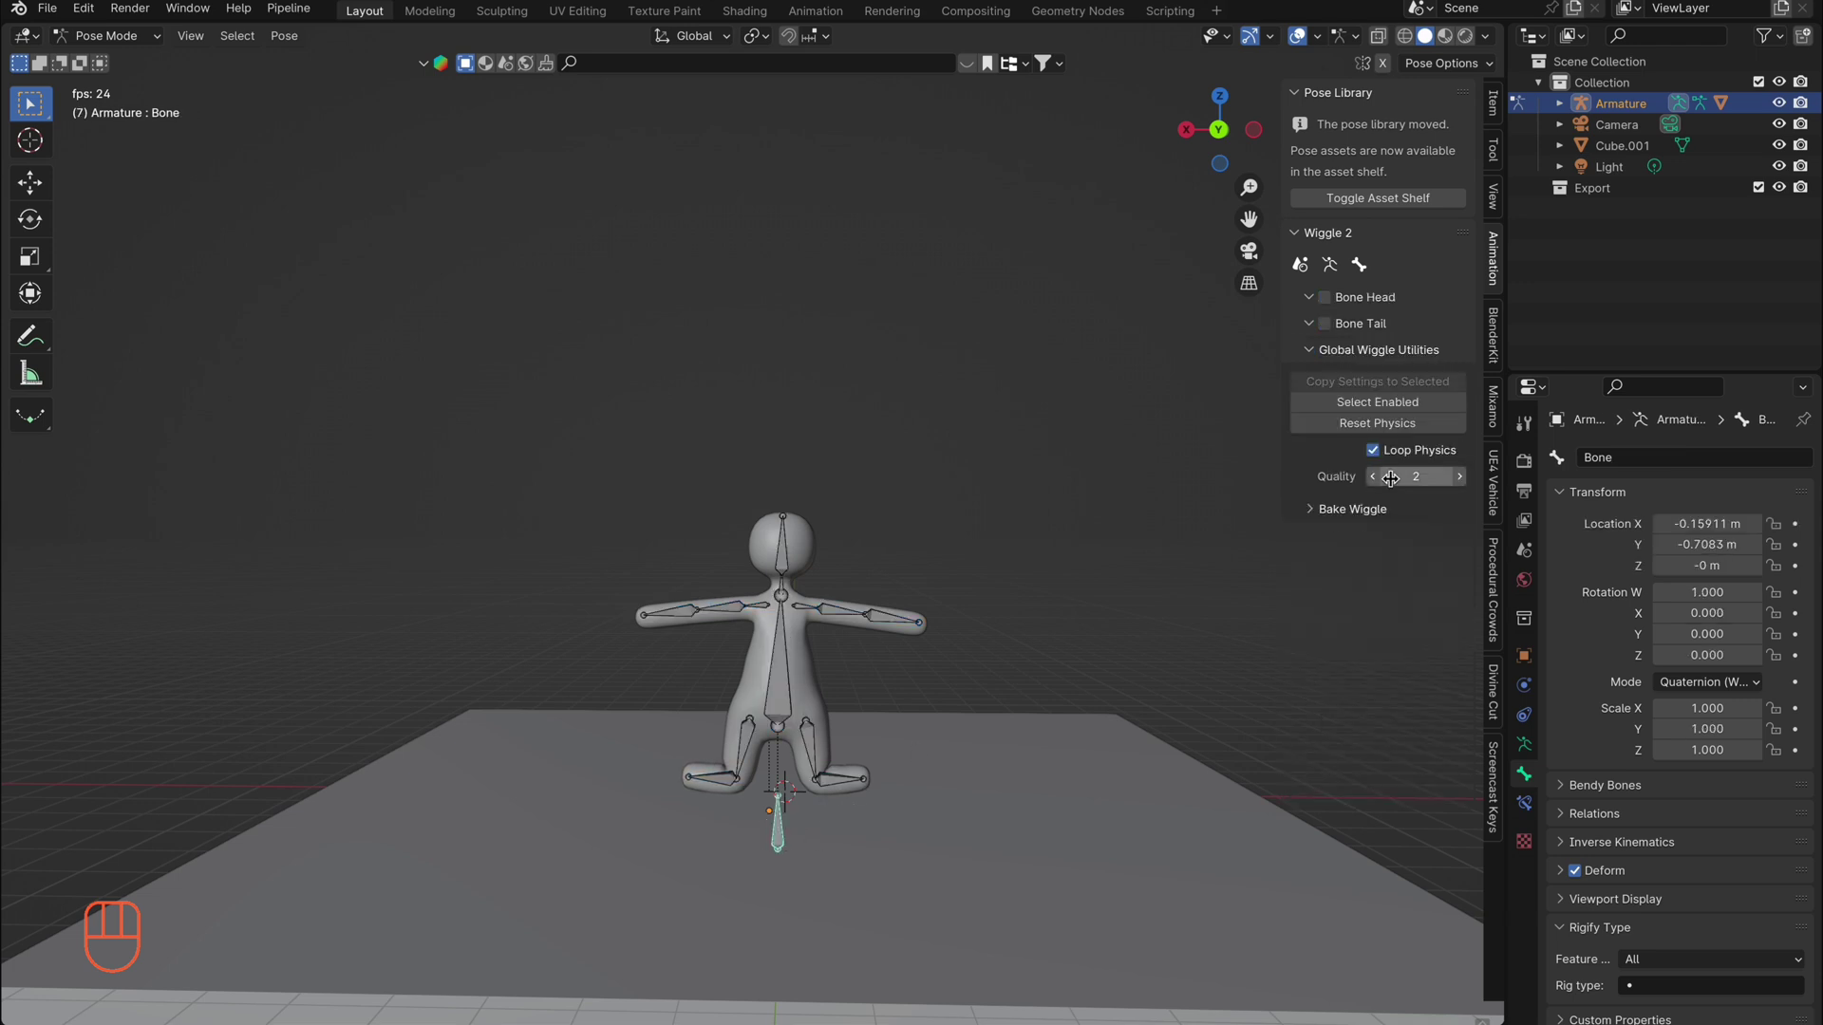
pyautogui.click(1457, 477)
pyautogui.click(1456, 477)
pyautogui.click(1456, 478)
pyautogui.click(1456, 477)
pyautogui.click(1456, 478)
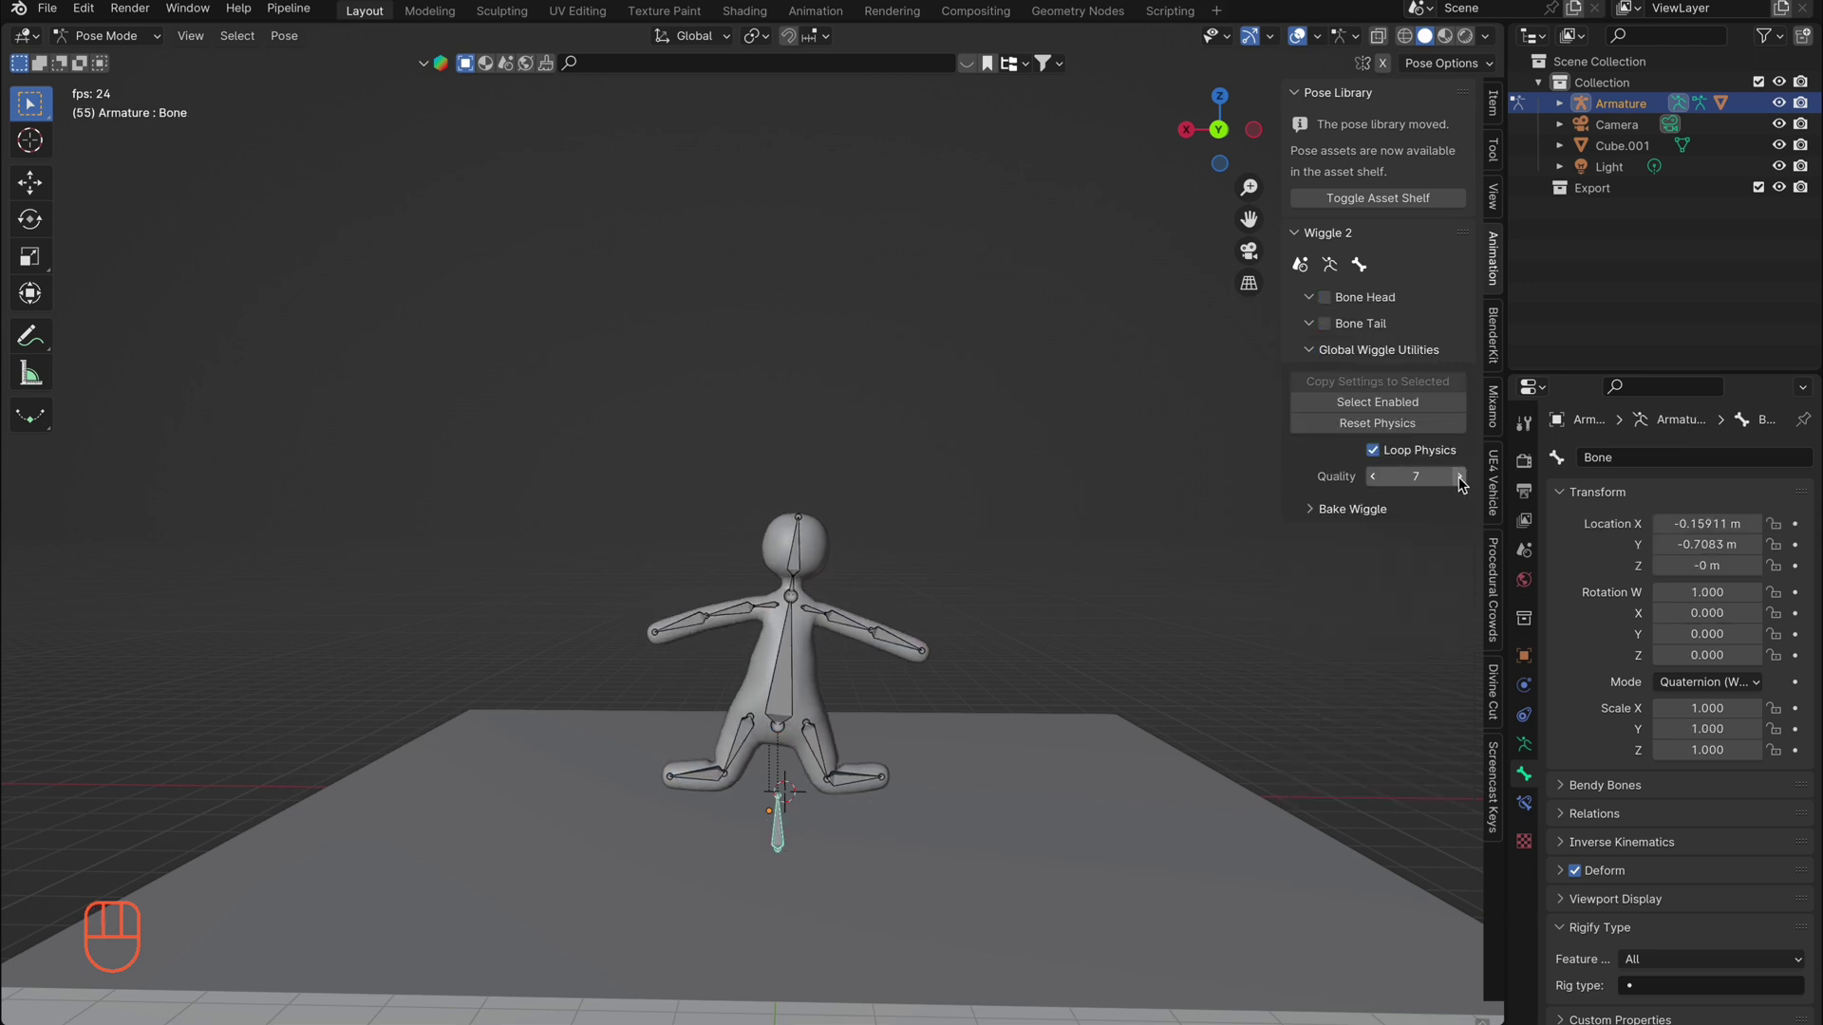
pyautogui.click(1459, 477)
pyautogui.click(1459, 476)
pyautogui.click(1459, 476)
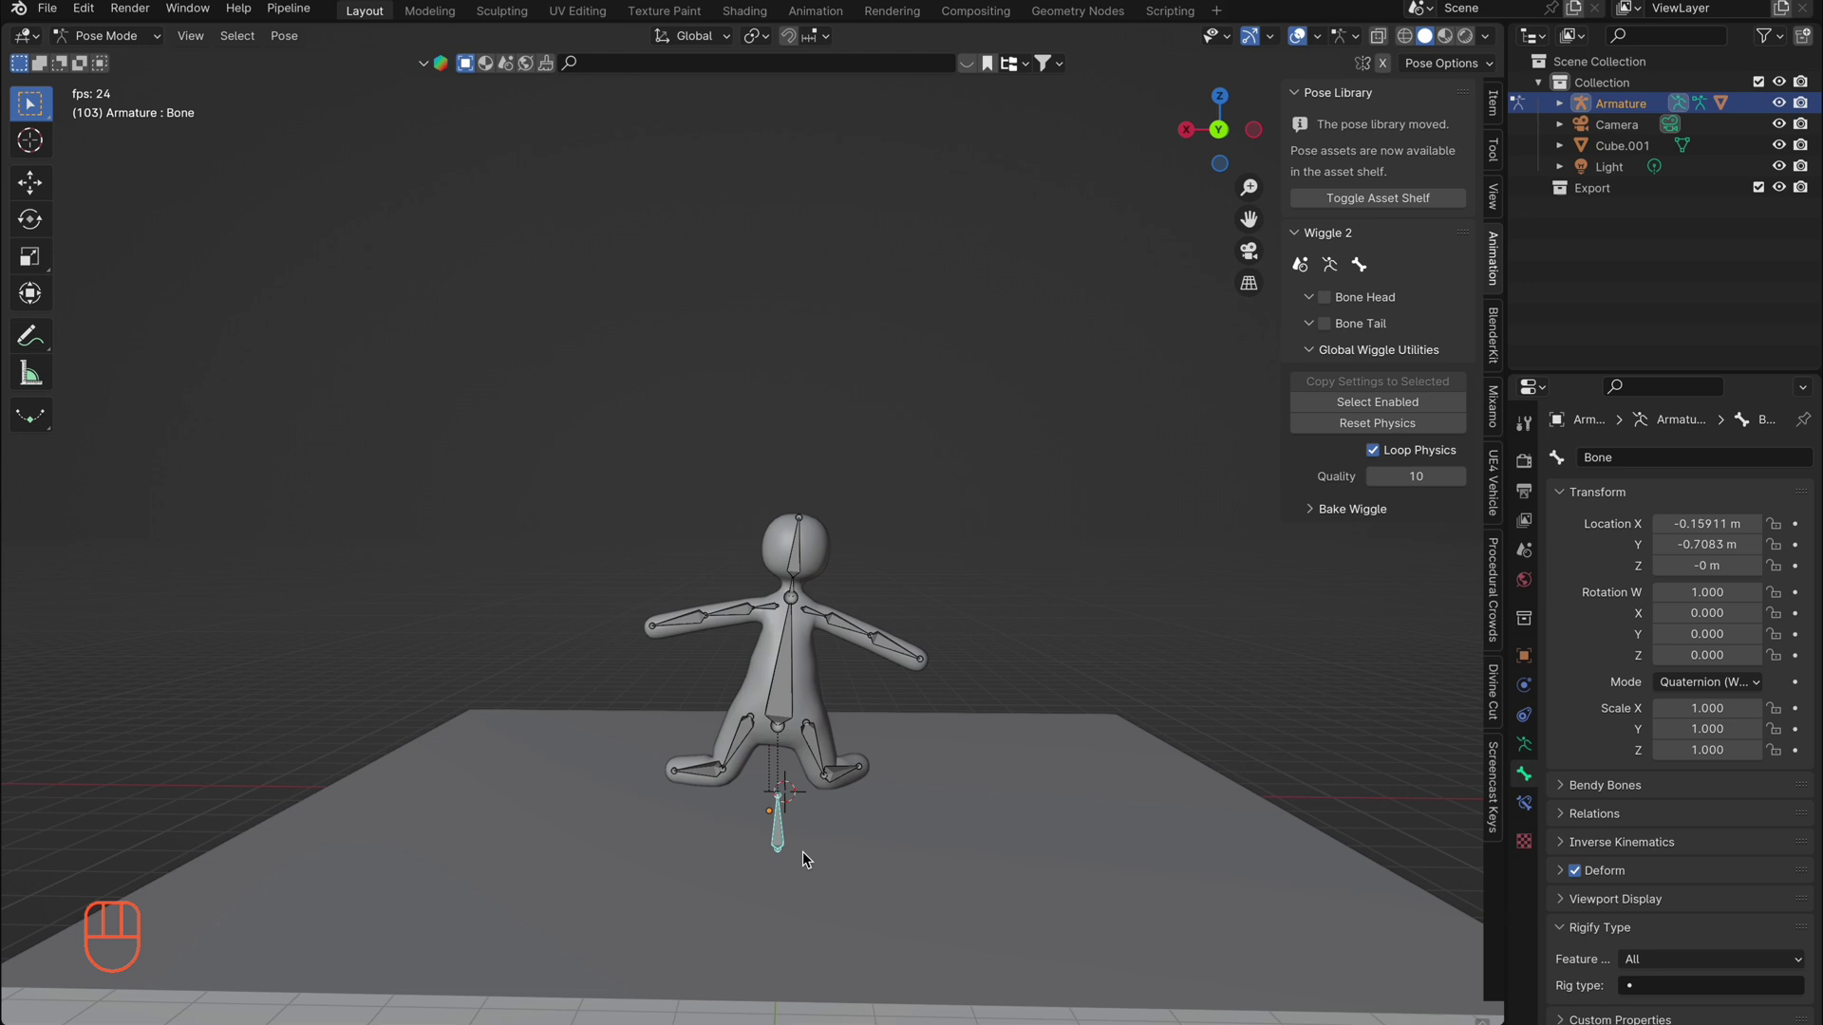
pyautogui.press('g')
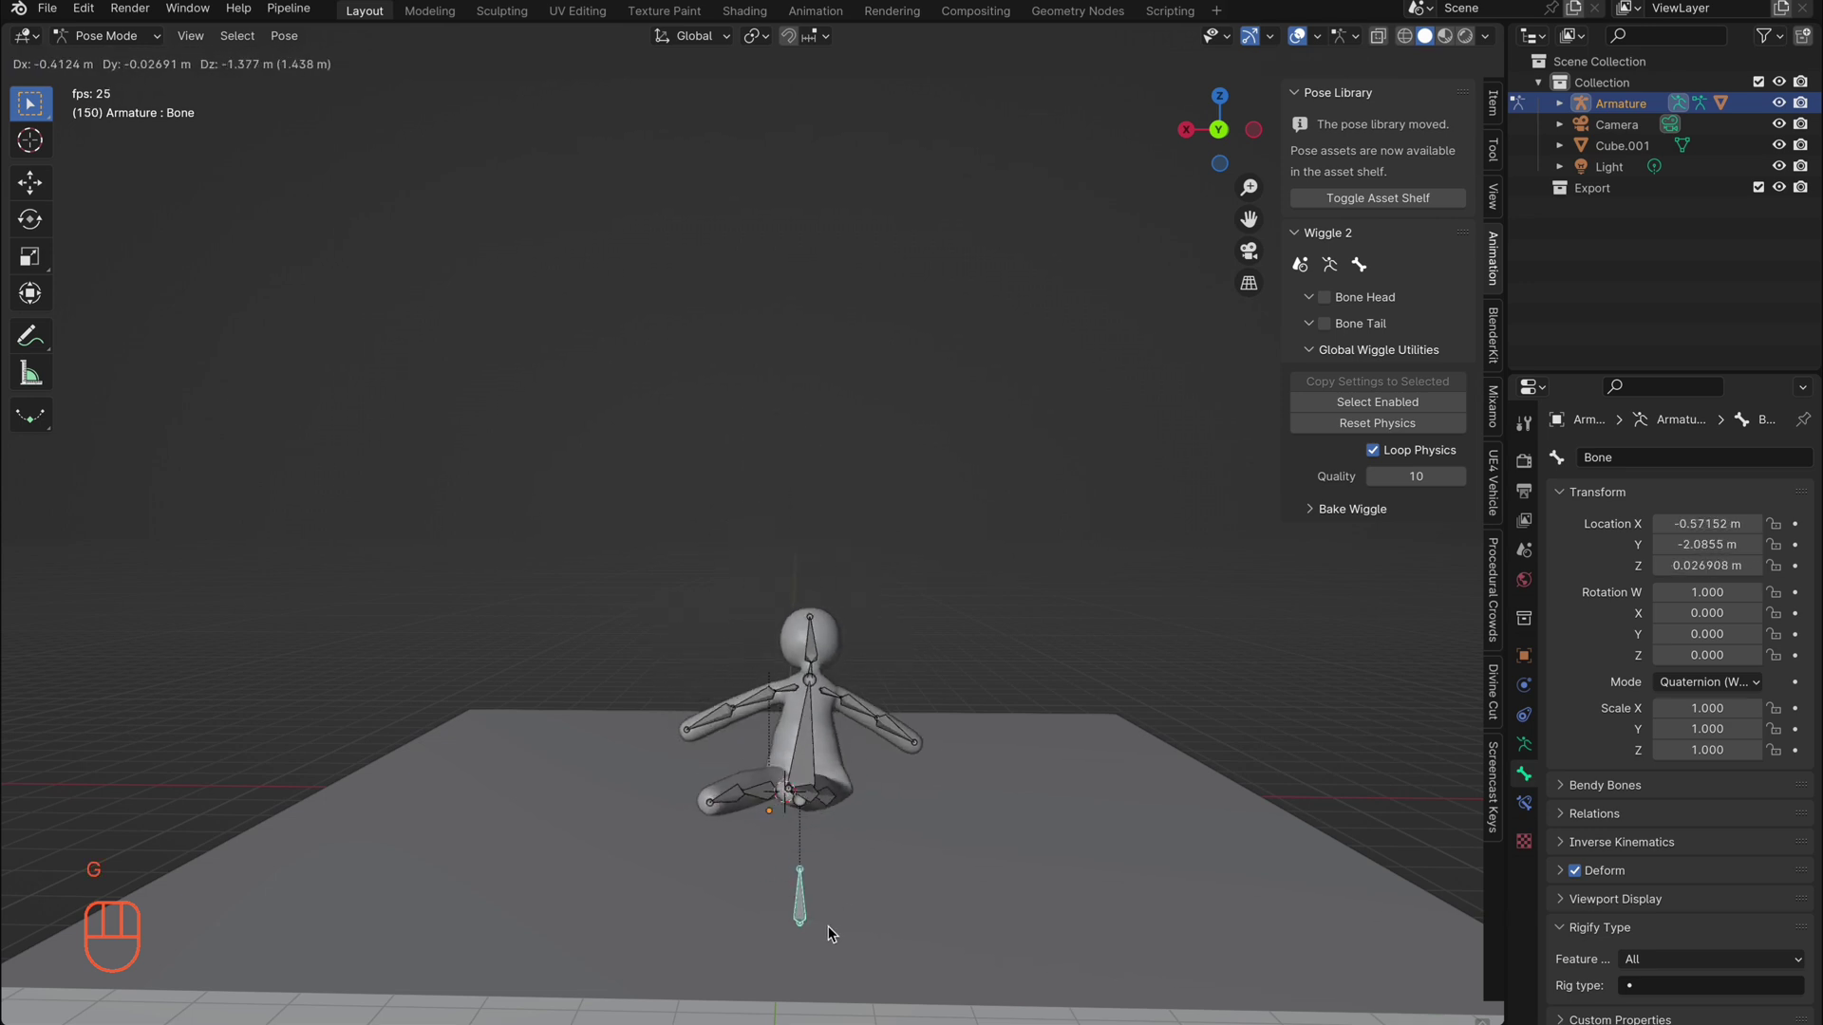
pyautogui.click(782, 939)
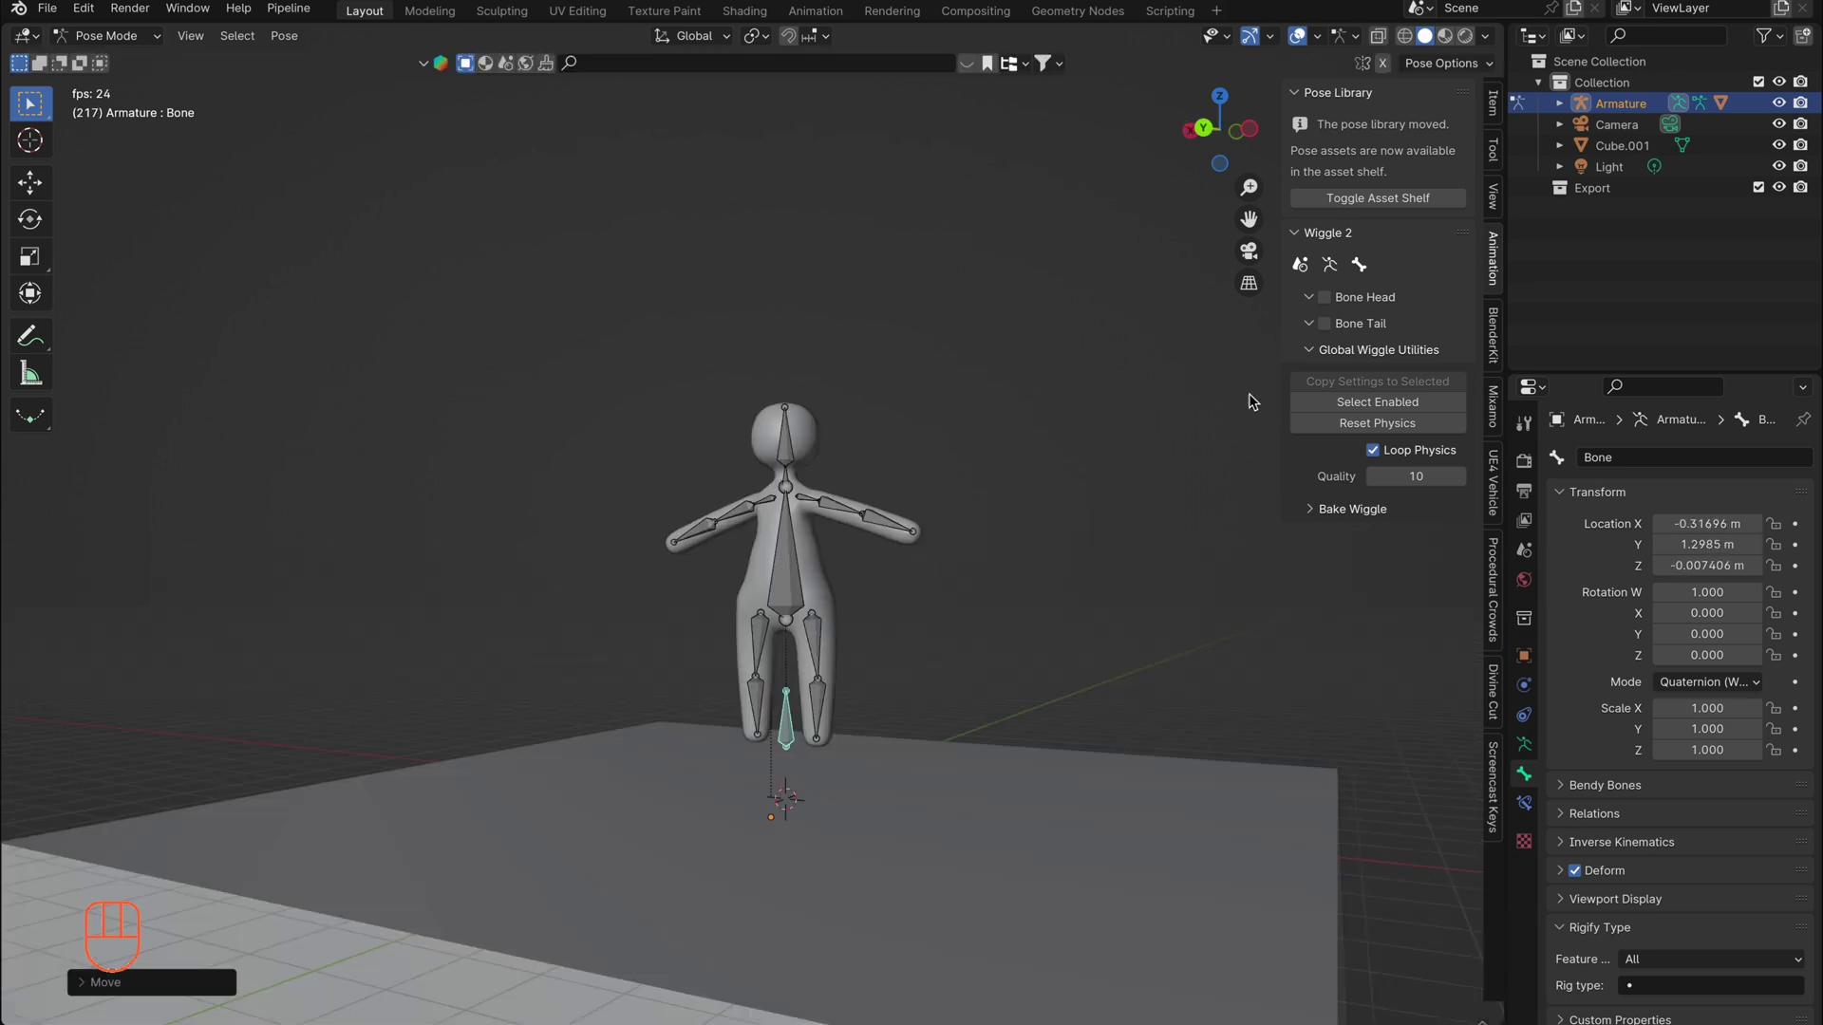
# Enable Cavity and Shadow in the viewport shading and move the root bone again above the floor
pyautogui.click(1485, 36)
pyautogui.click(1365, 563)
pyautogui.click(1365, 540)
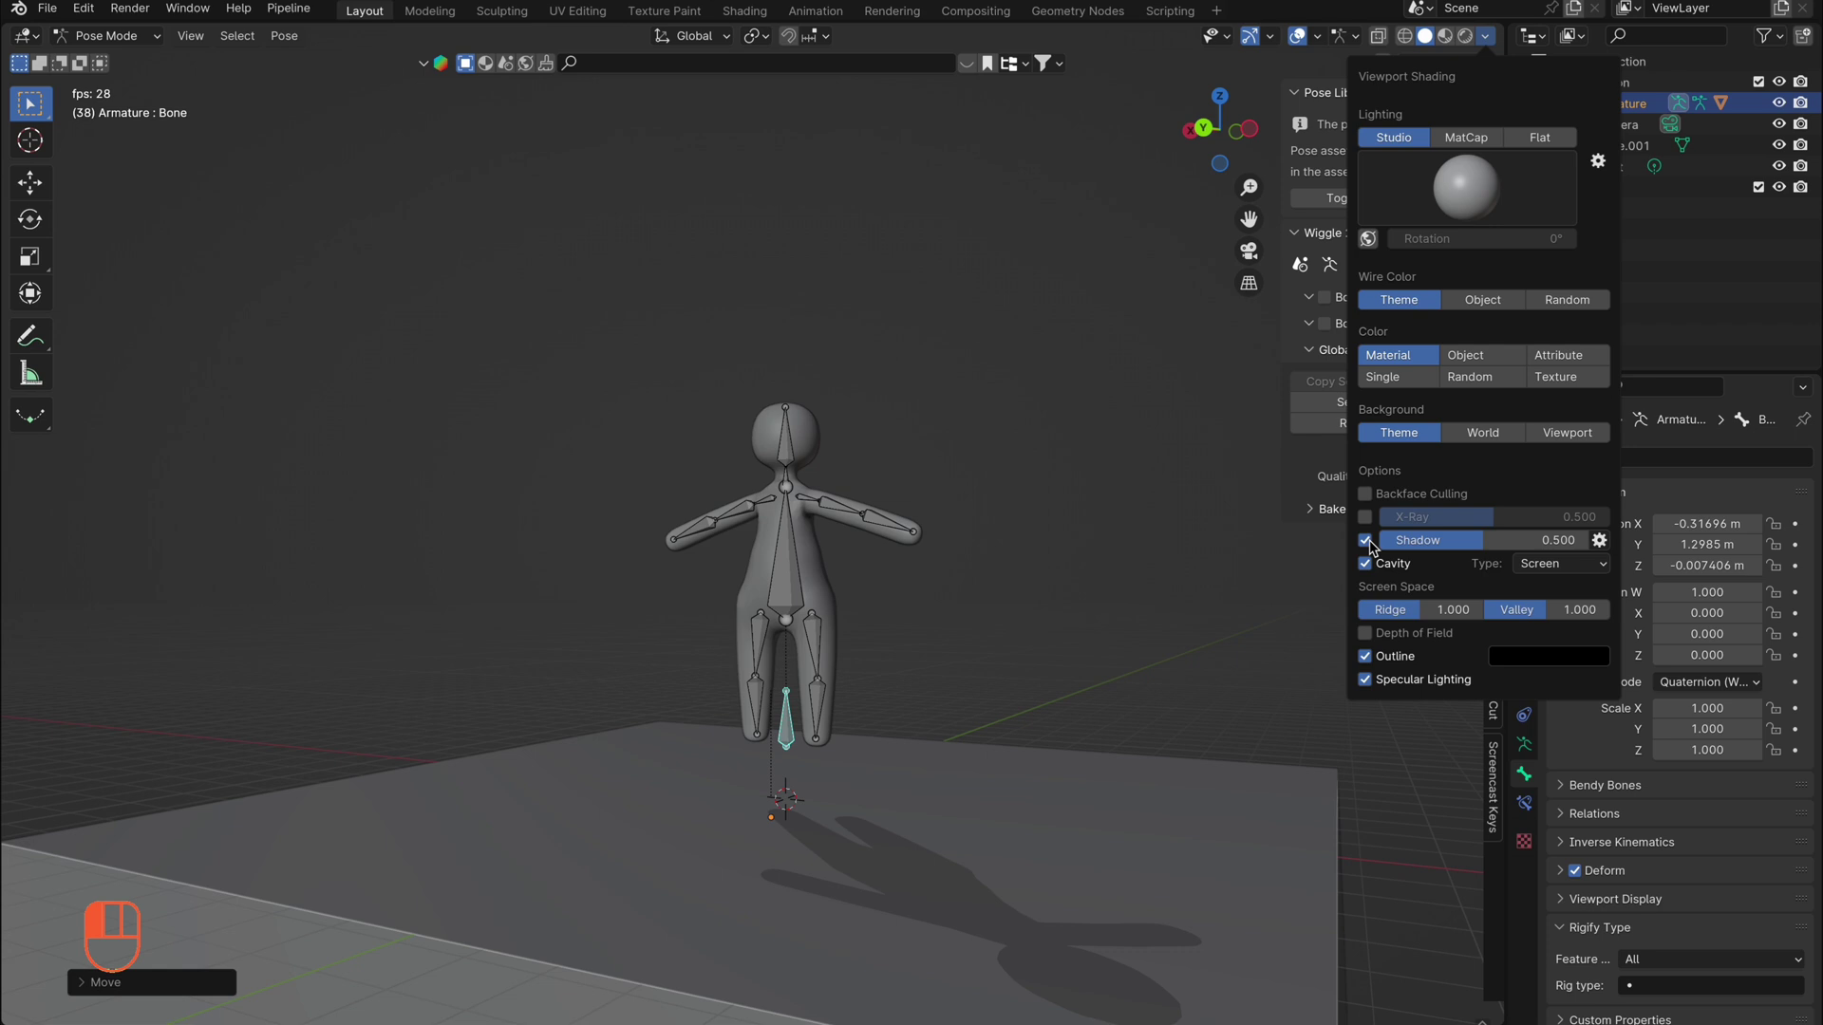
pyautogui.press('g')
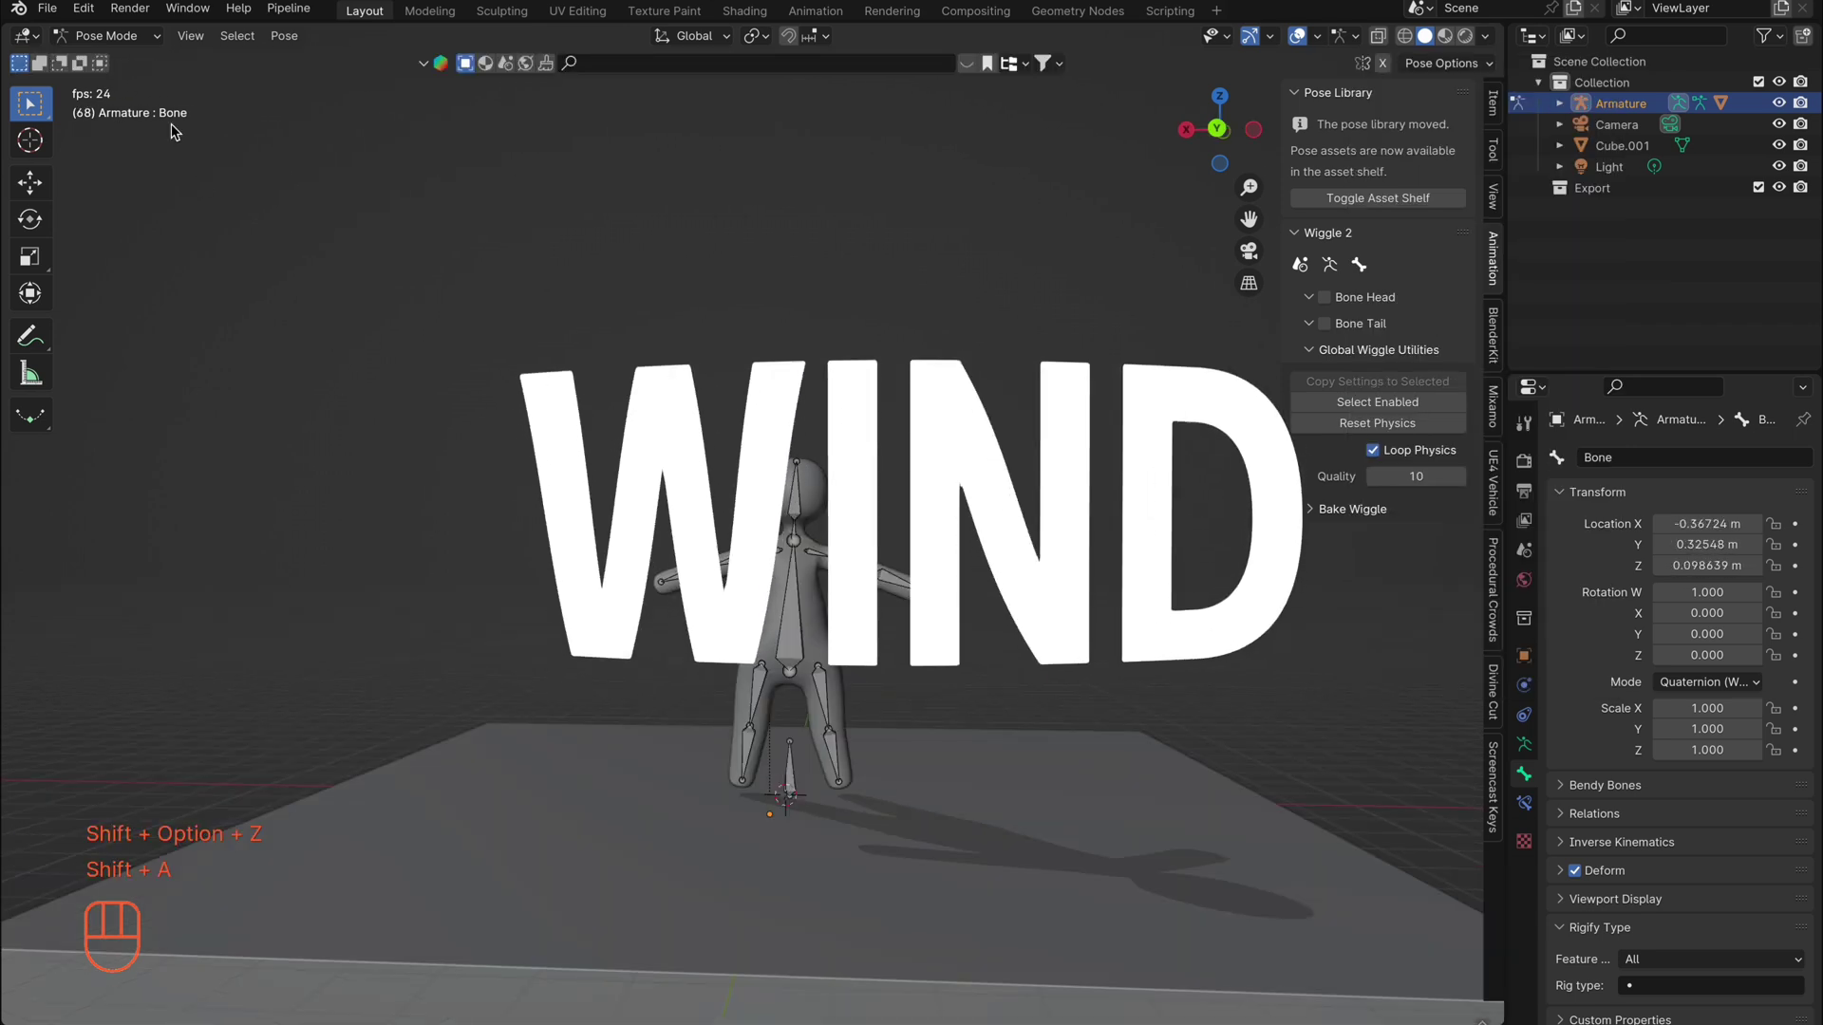
# Switch the armature to Object Mode and add a Wind force field
pyautogui.click(123, 36)
pyautogui.click(124, 80)
pyautogui.click(128, 38)
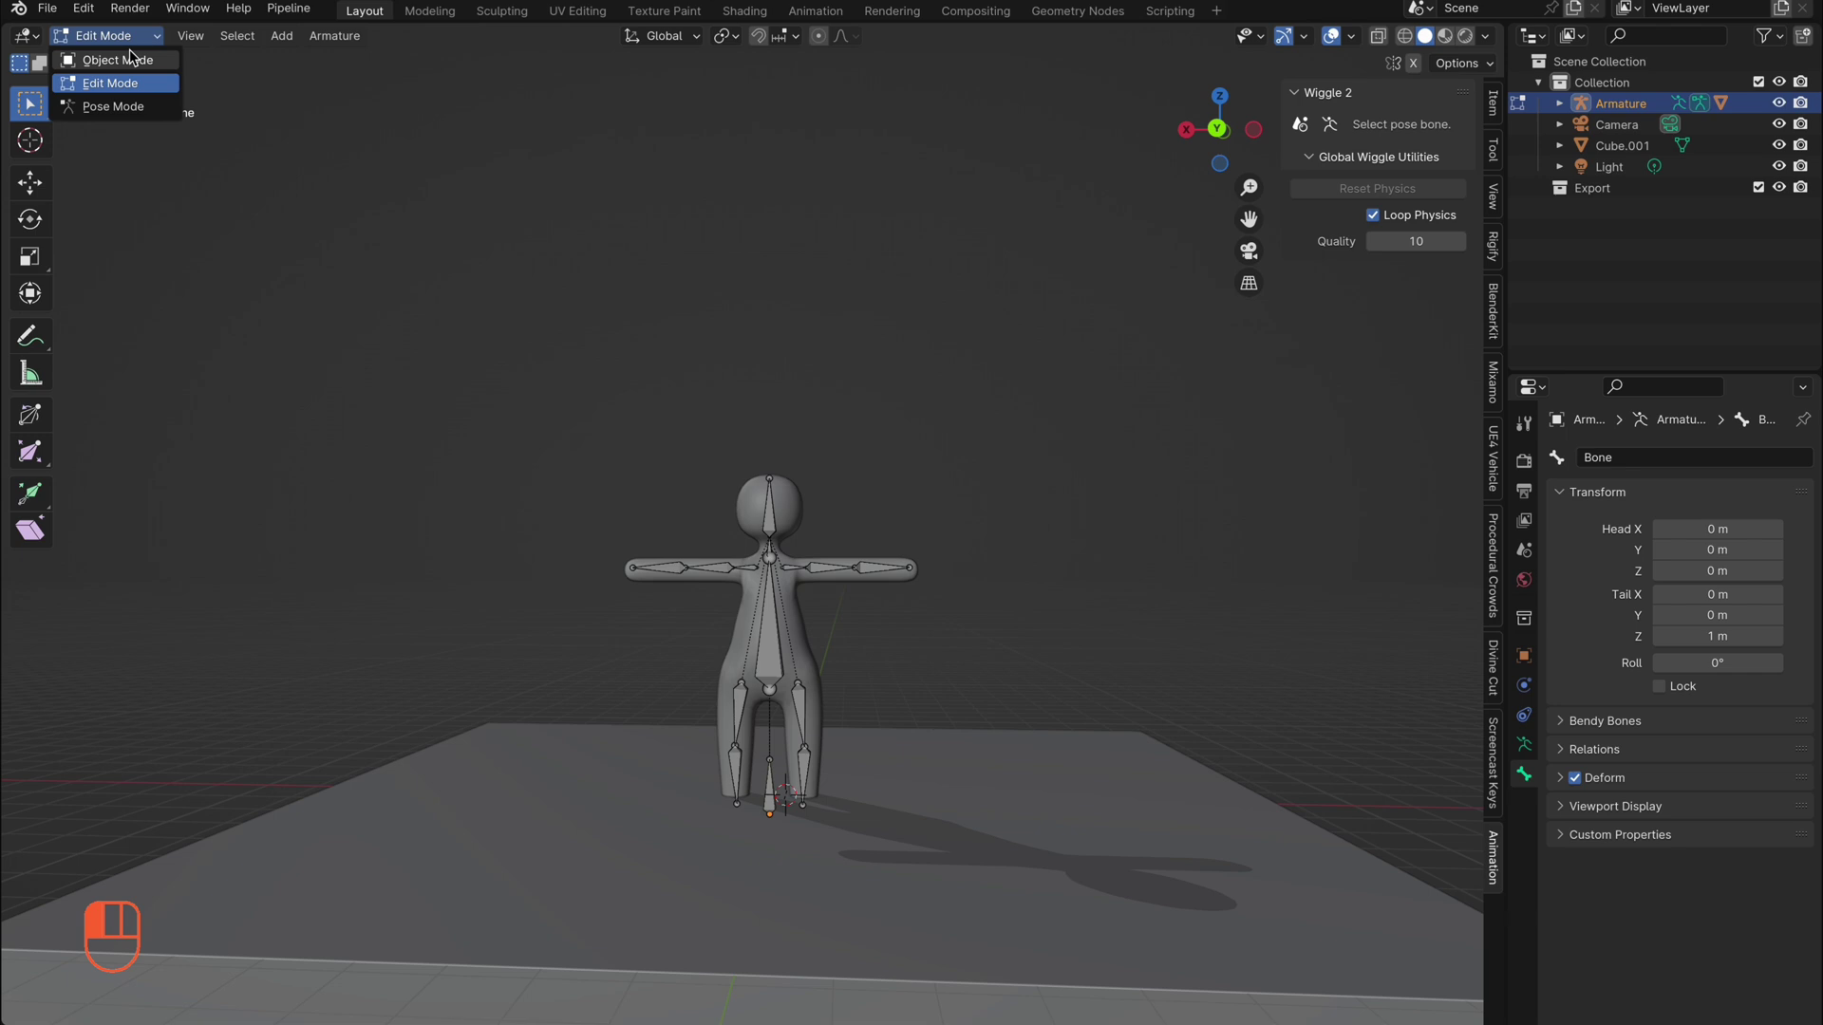
pyautogui.click(129, 59)
pyautogui.click(438, 532)
pyautogui.hotkey('shift', 'a')
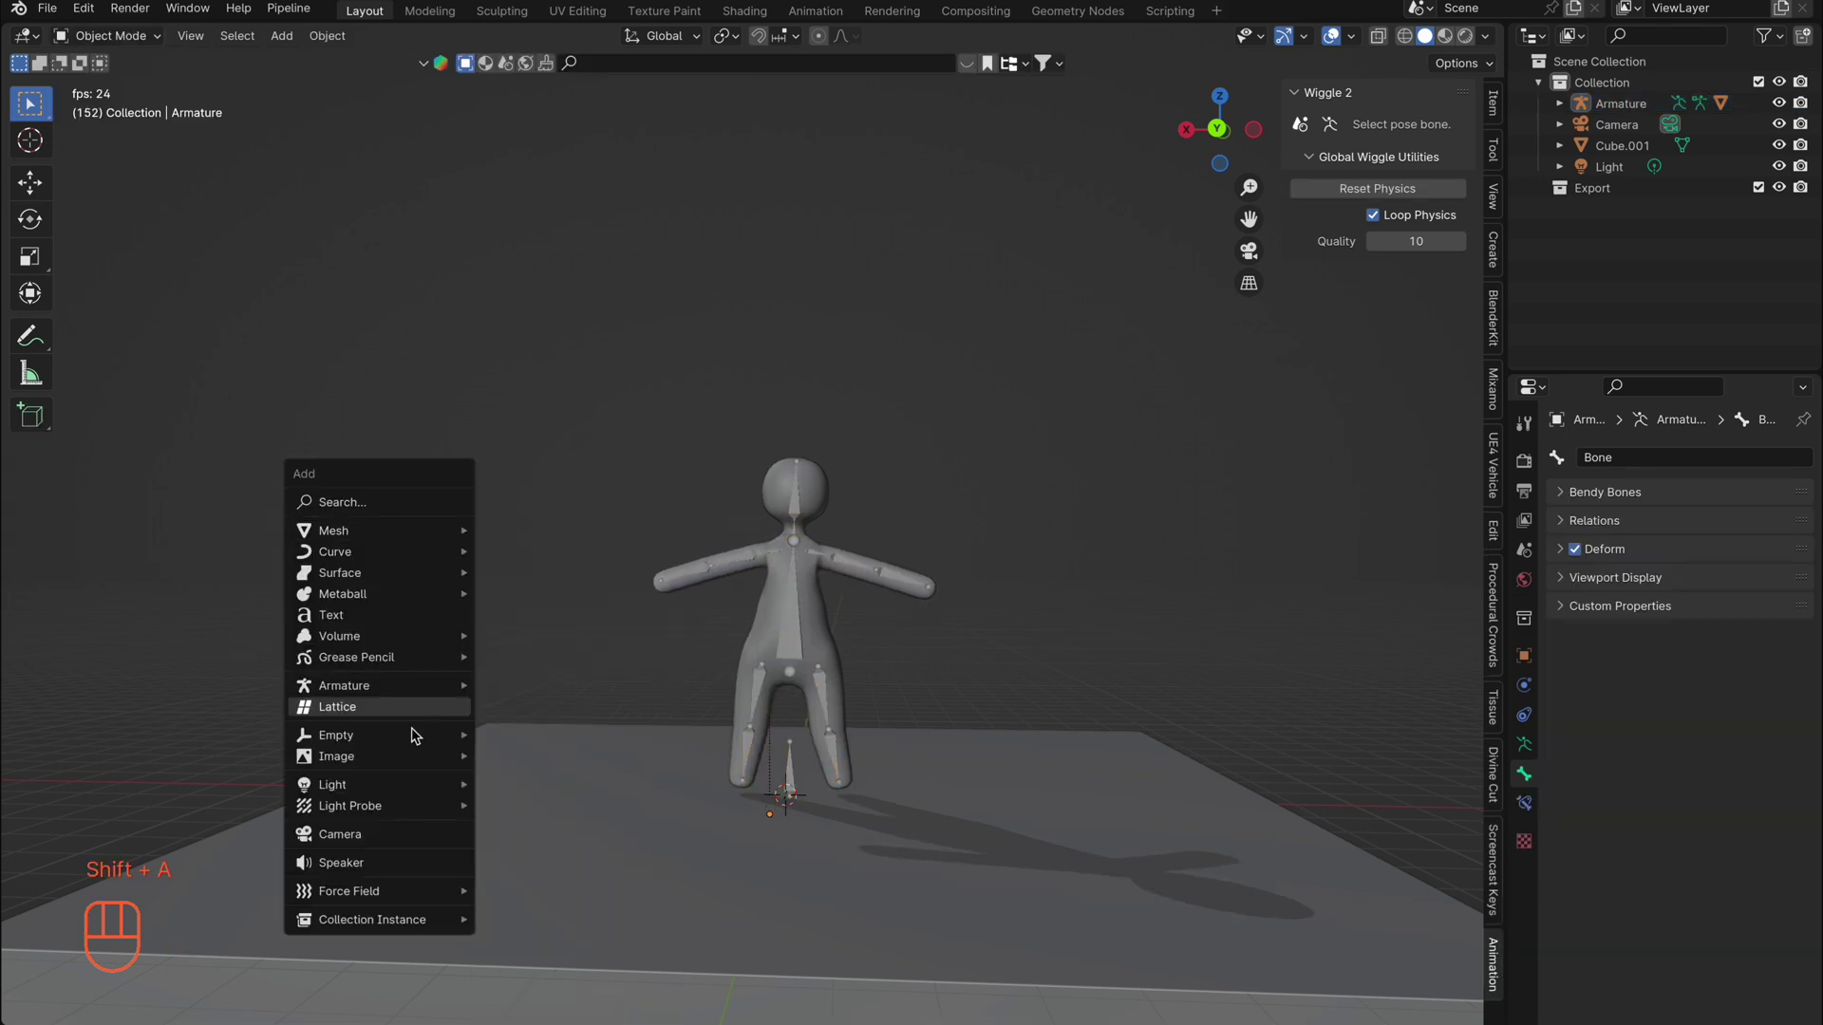
pyautogui.moveTo(394, 892)
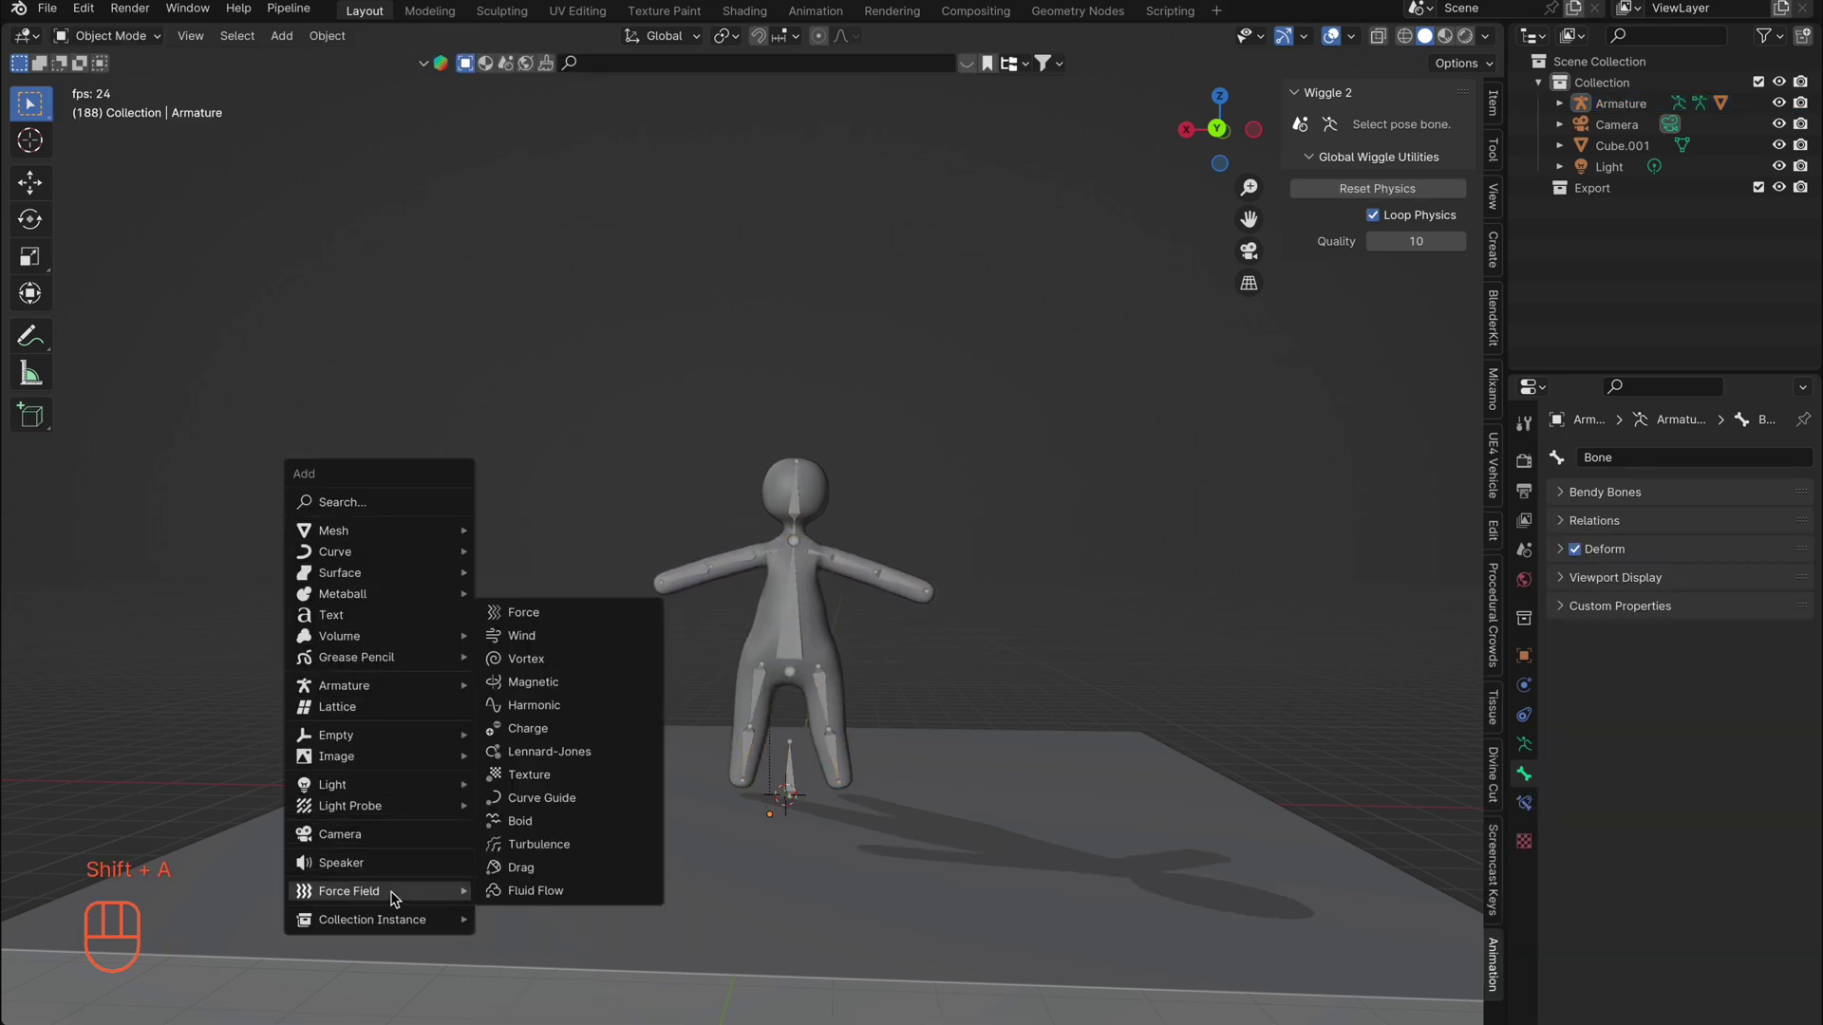
pyautogui.click(572, 638)
pyautogui.click(910, 549)
pyautogui.press('r')
pyautogui.press('y')
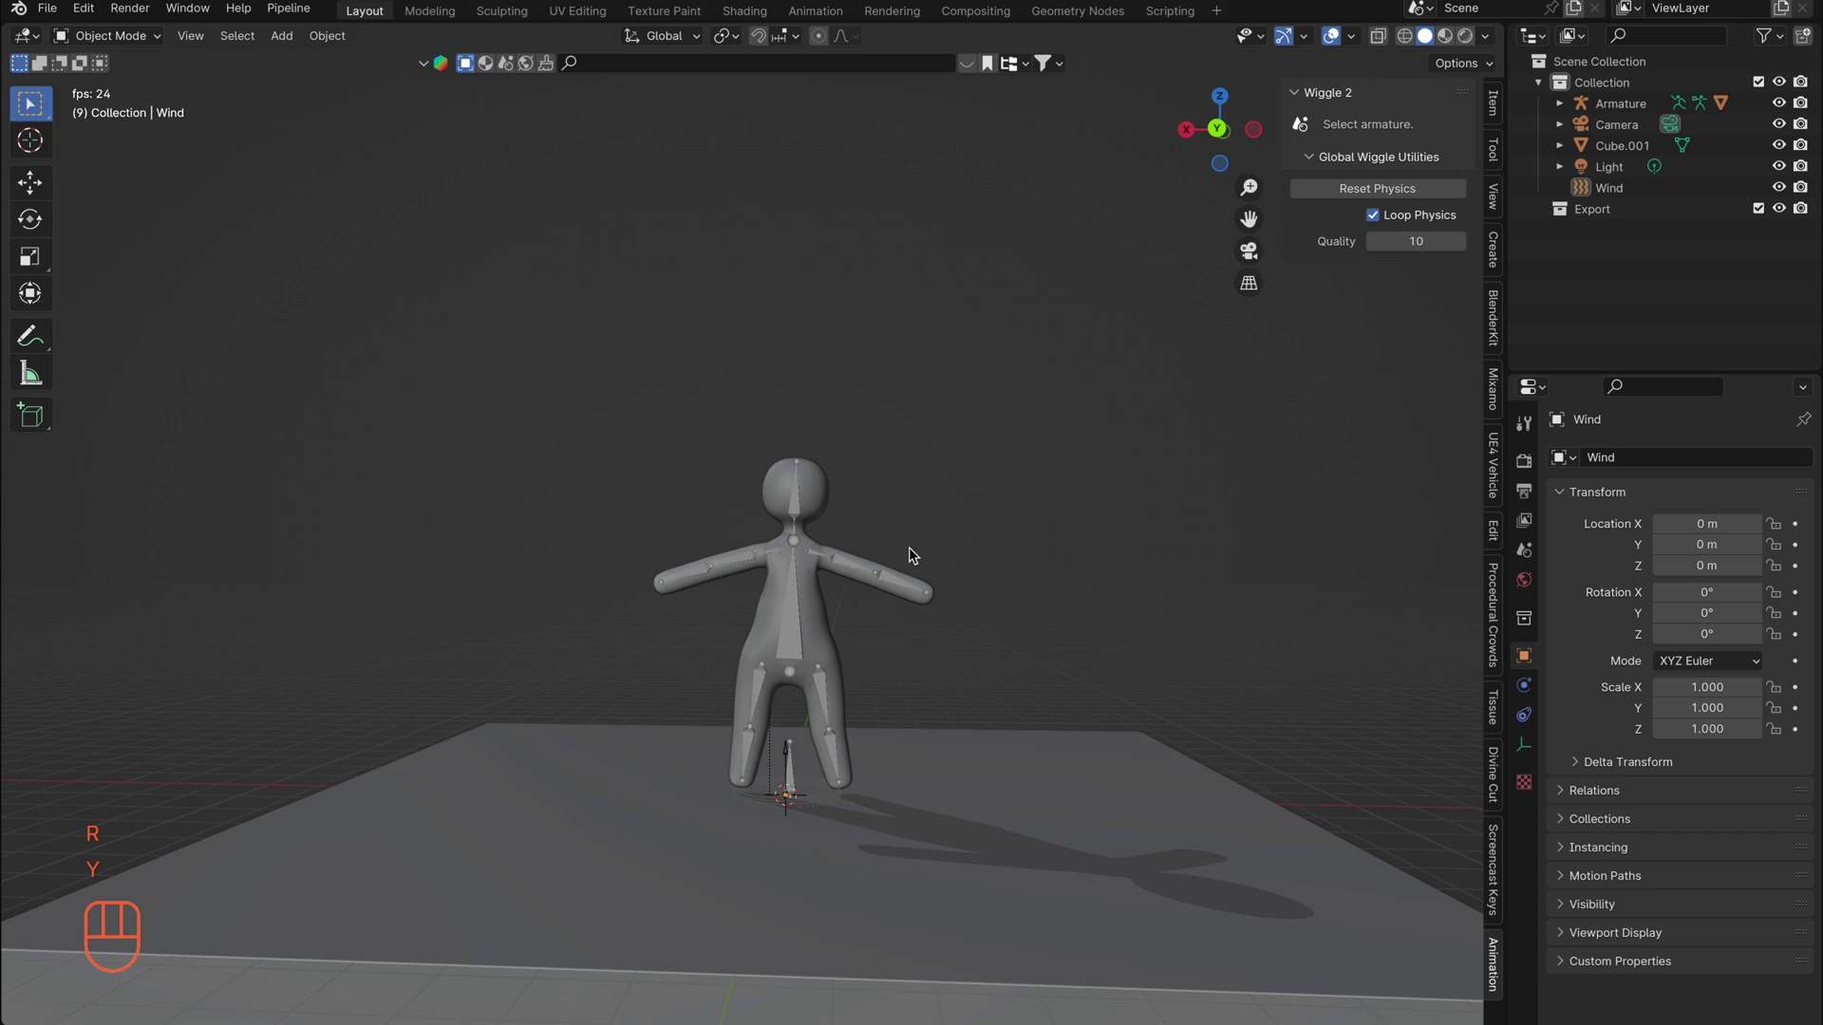
pyautogui.press('9')
pyautogui.press('0')
pyautogui.press('Return')
pyautogui.press('g')
# Rotate the wind force field 90° about Y and move it beside the character, to about X -8.1 m and Z 4.3 m
pyautogui.click(811, 798)
pyautogui.click(813, 805)
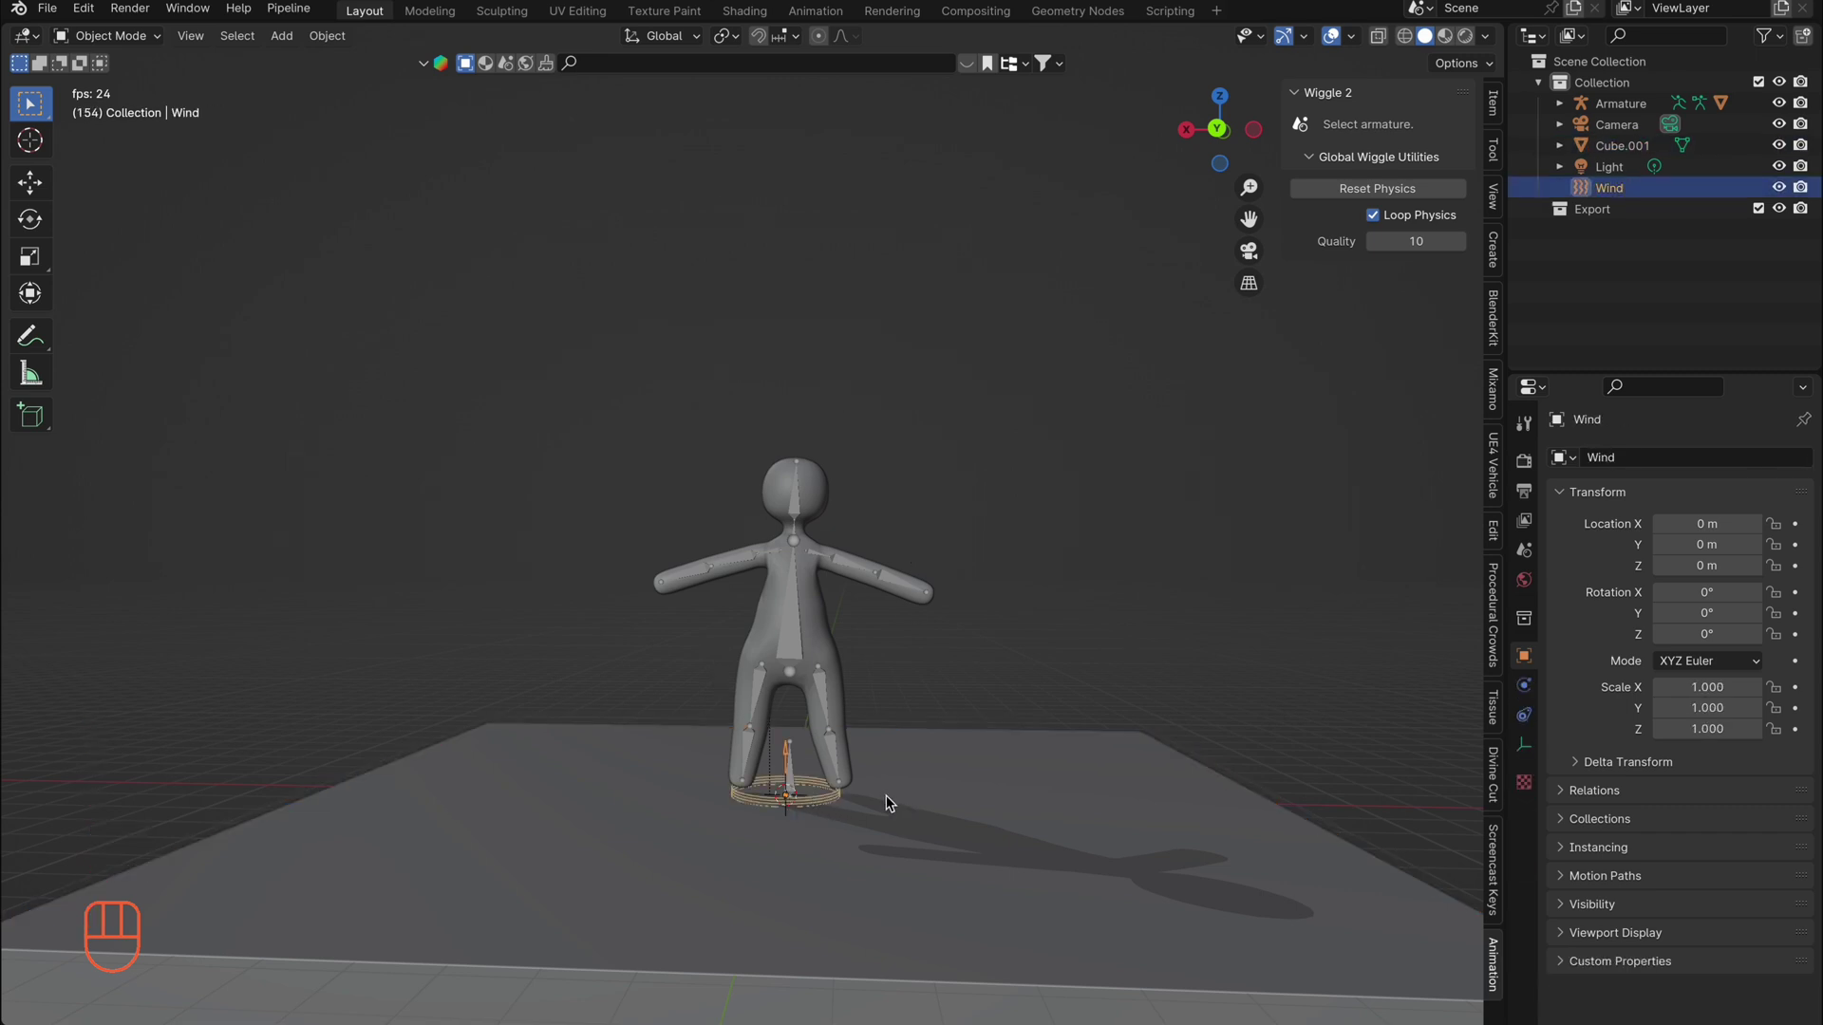
pyautogui.write('ry90')
pyautogui.press('Return')
pyautogui.press('g')
pyautogui.click(1319, 517)
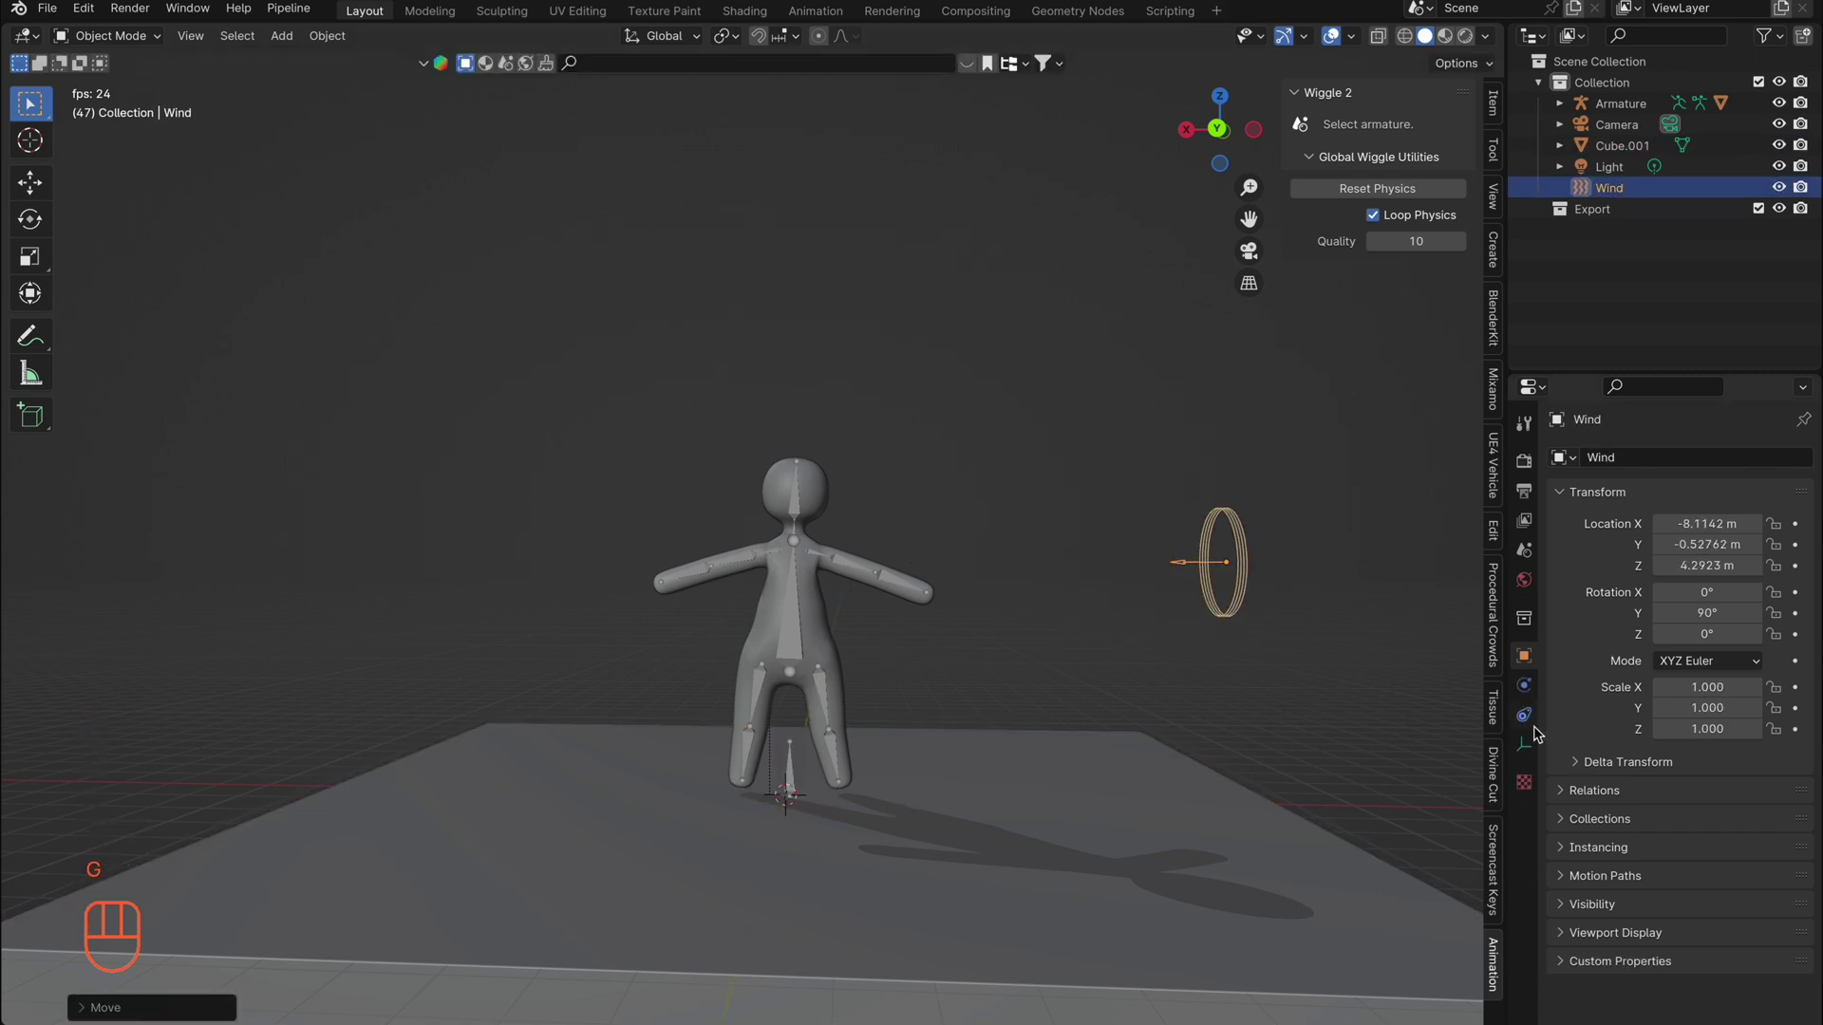
pyautogui.click(1524, 746)
# Return the armature to Pose Mode, select all wiggle-enabled bones and assign the wind force field as their Wind object
pyautogui.click(787, 615)
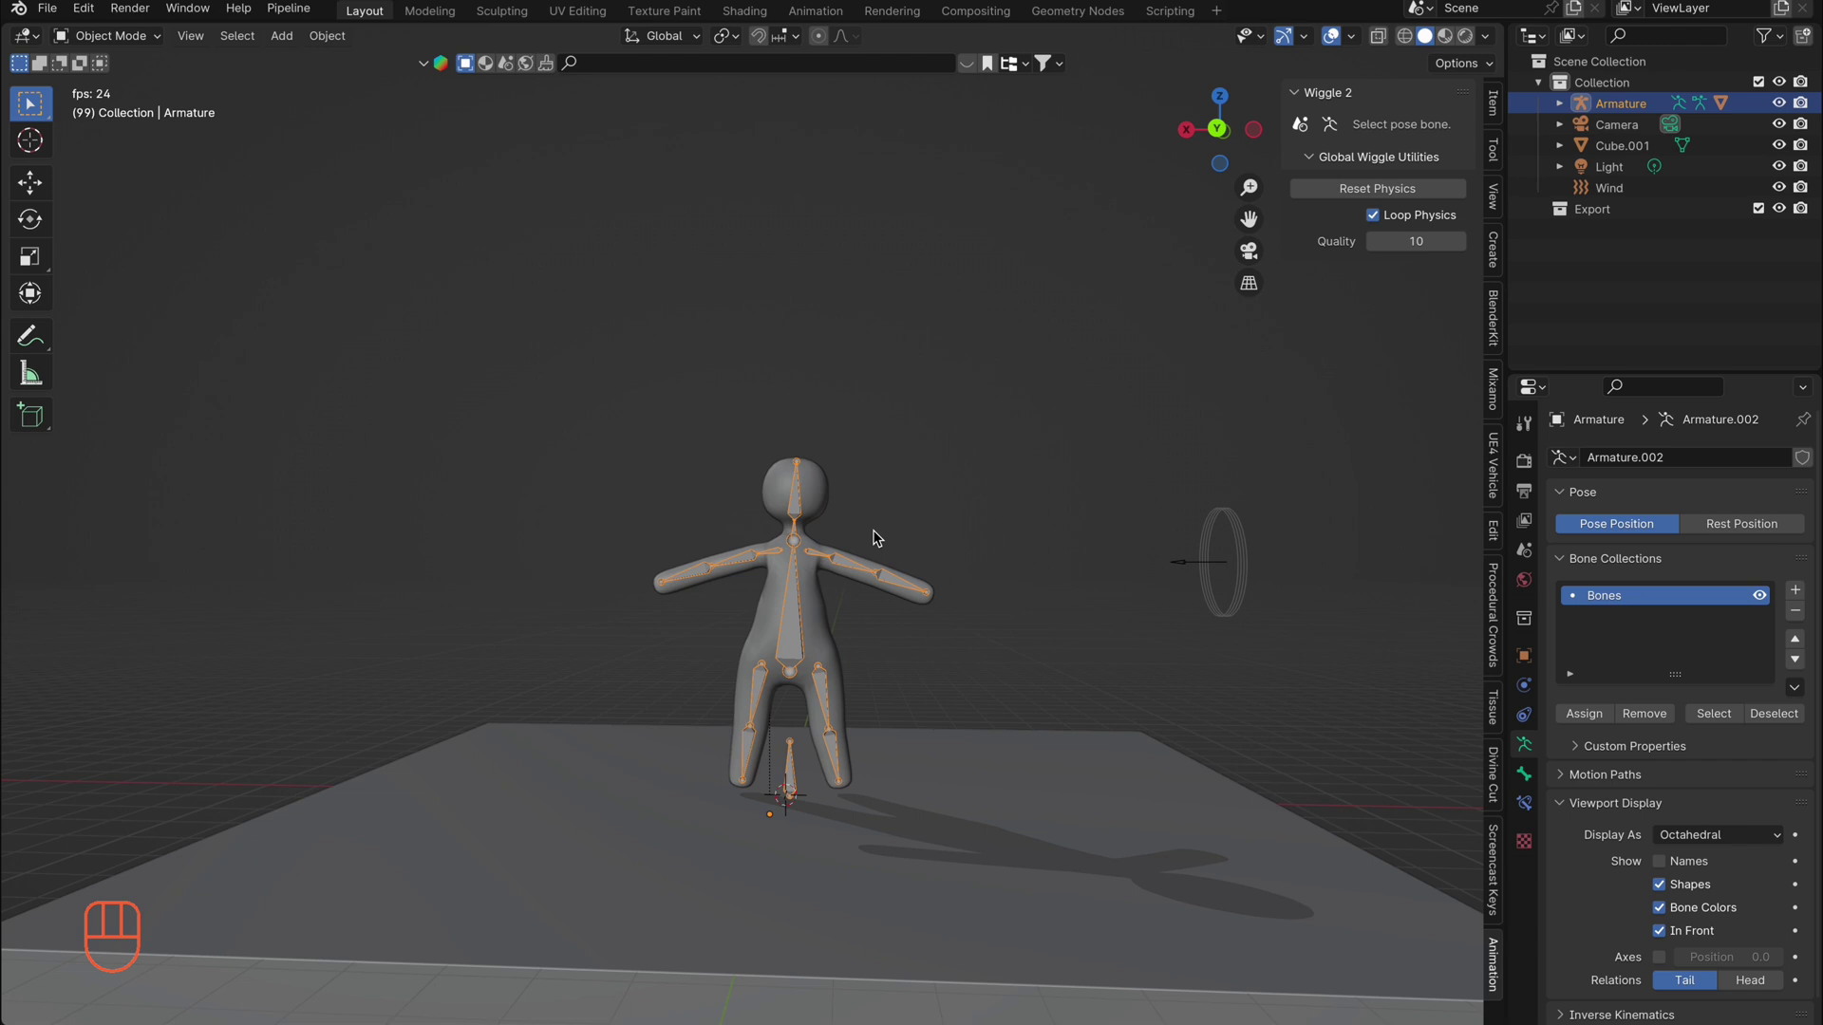
pyautogui.click(121, 36)
pyautogui.click(113, 99)
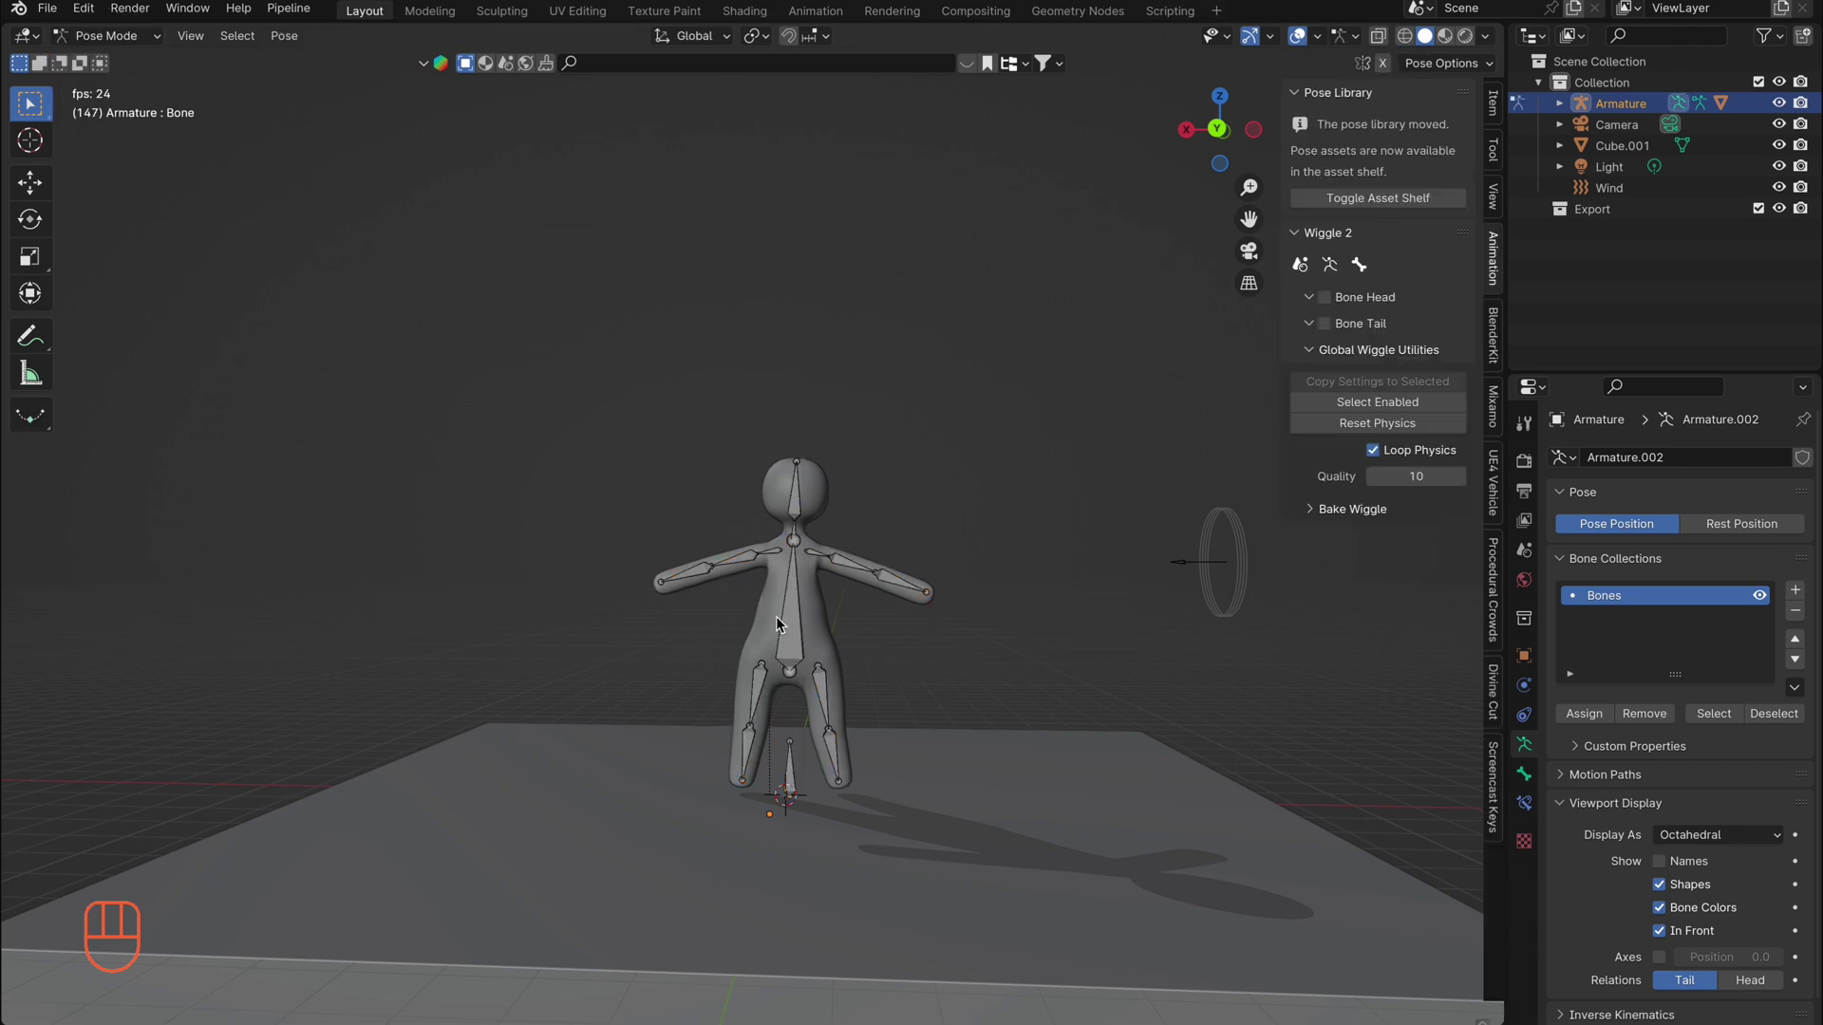
pyautogui.click(855, 568)
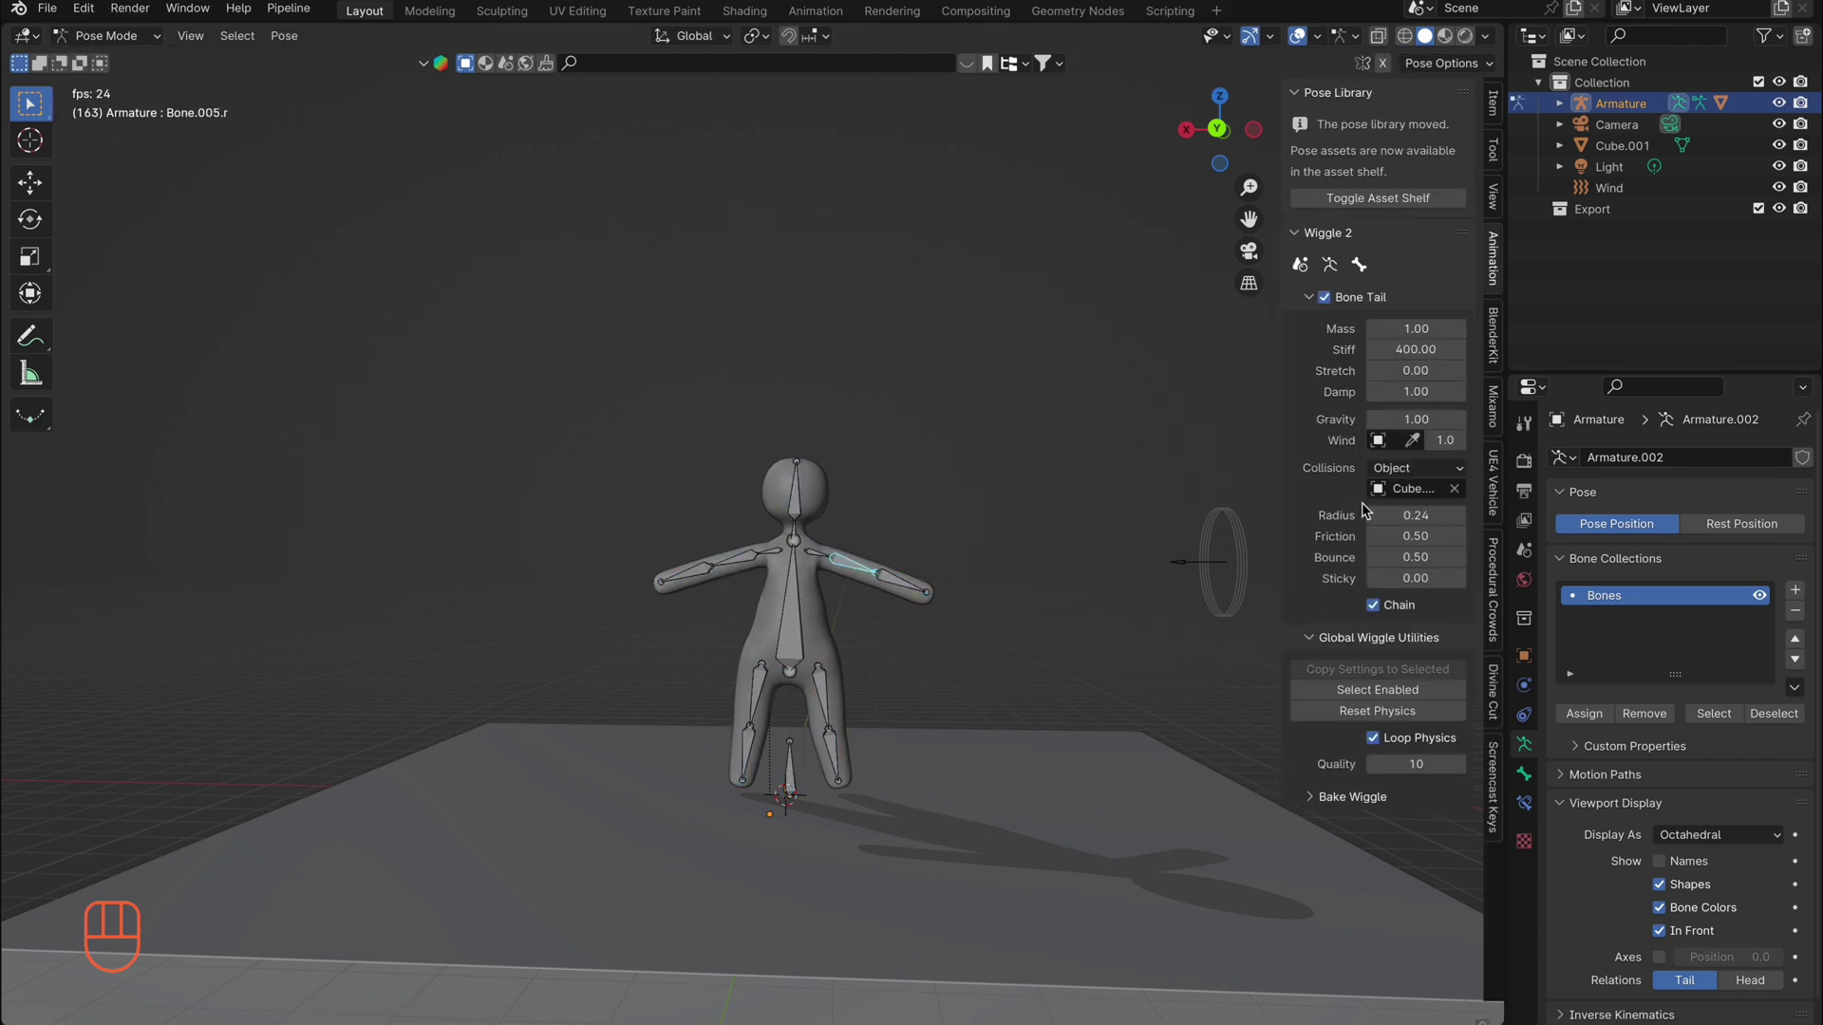
pyautogui.click(1359, 691)
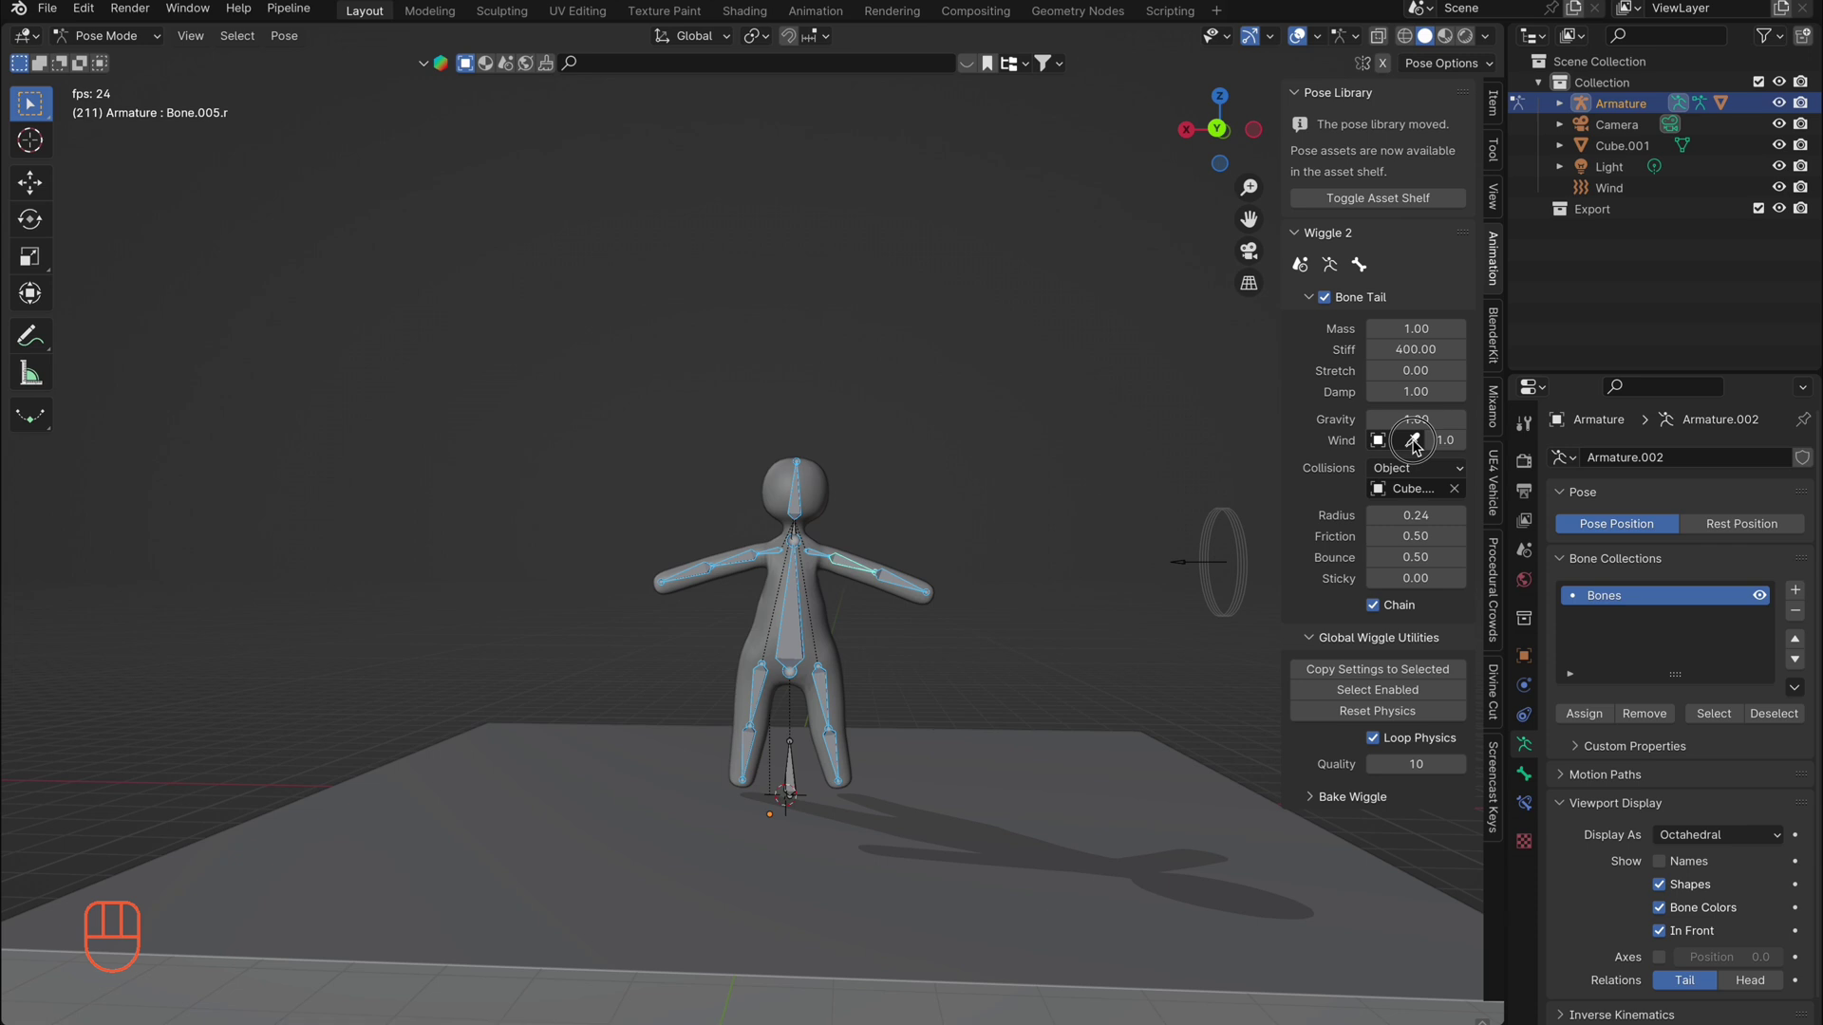
pyautogui.click(1245, 578)
# Switch the armature to Object Mode and increase the wind force field's Strength in its physics settings
pyautogui.click(107, 35)
pyautogui.click(95, 54)
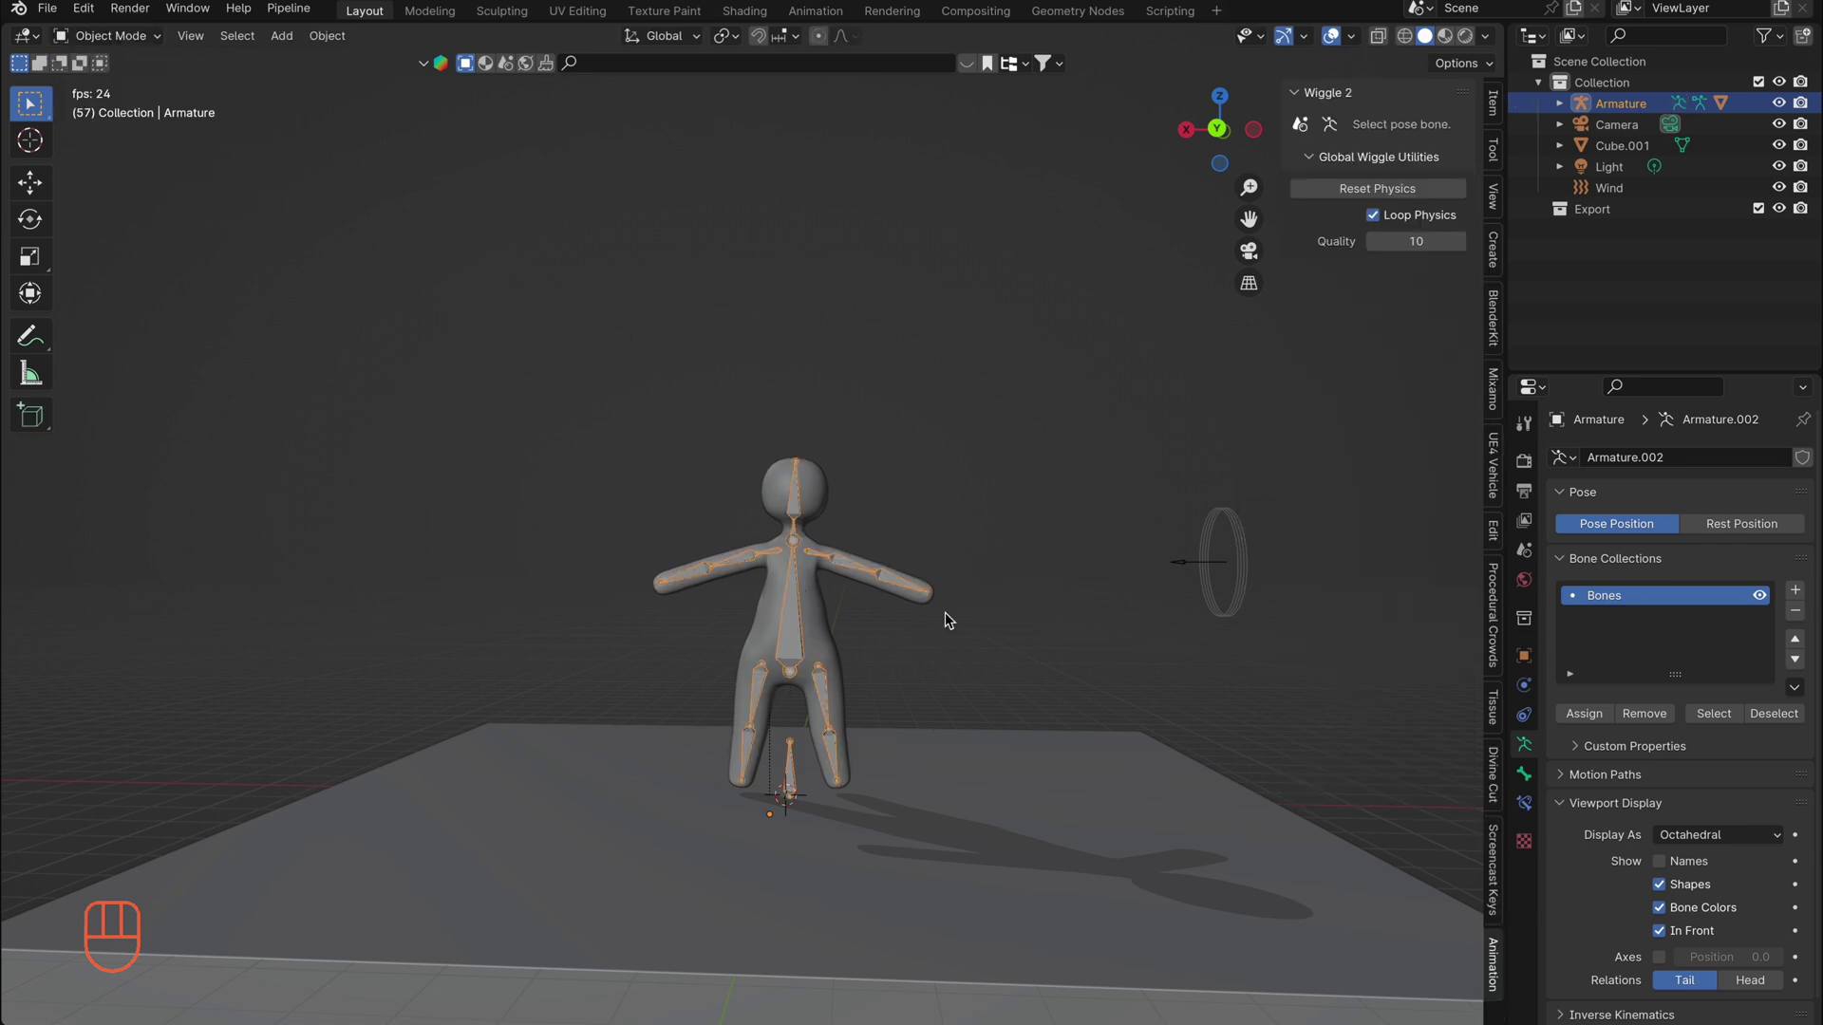
pyautogui.click(1244, 567)
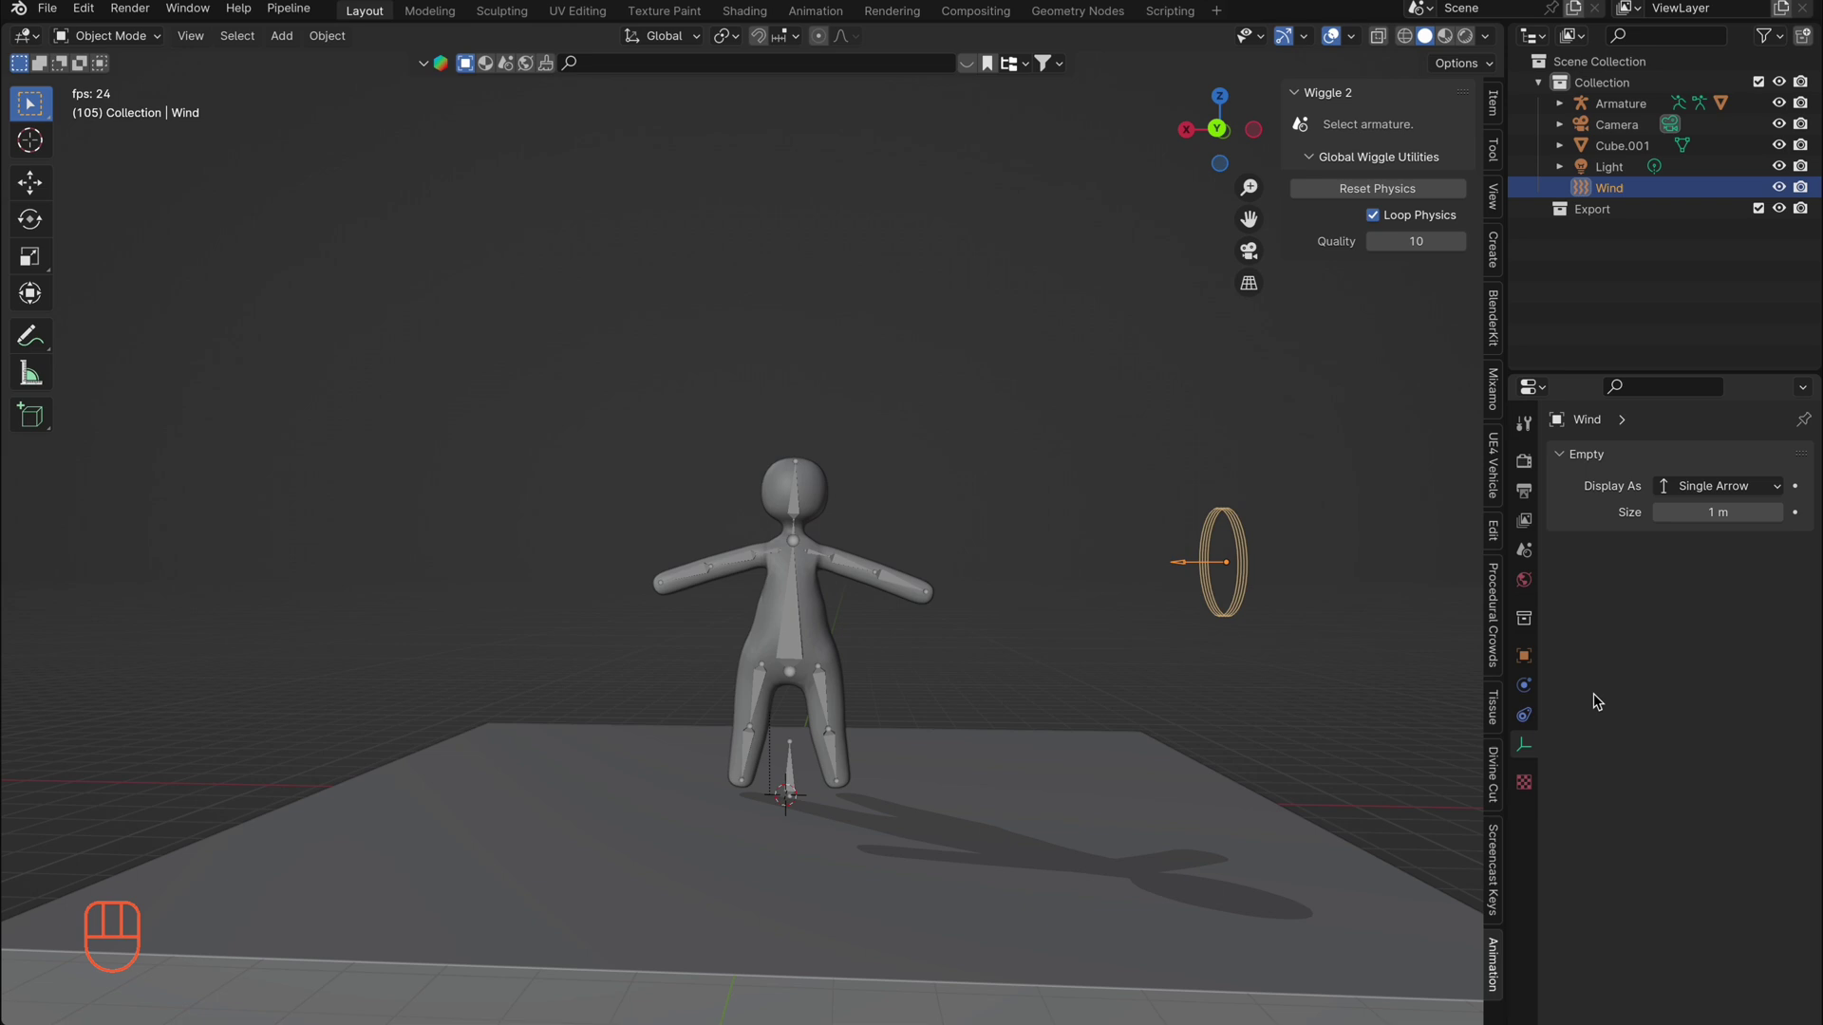
pyautogui.click(1527, 686)
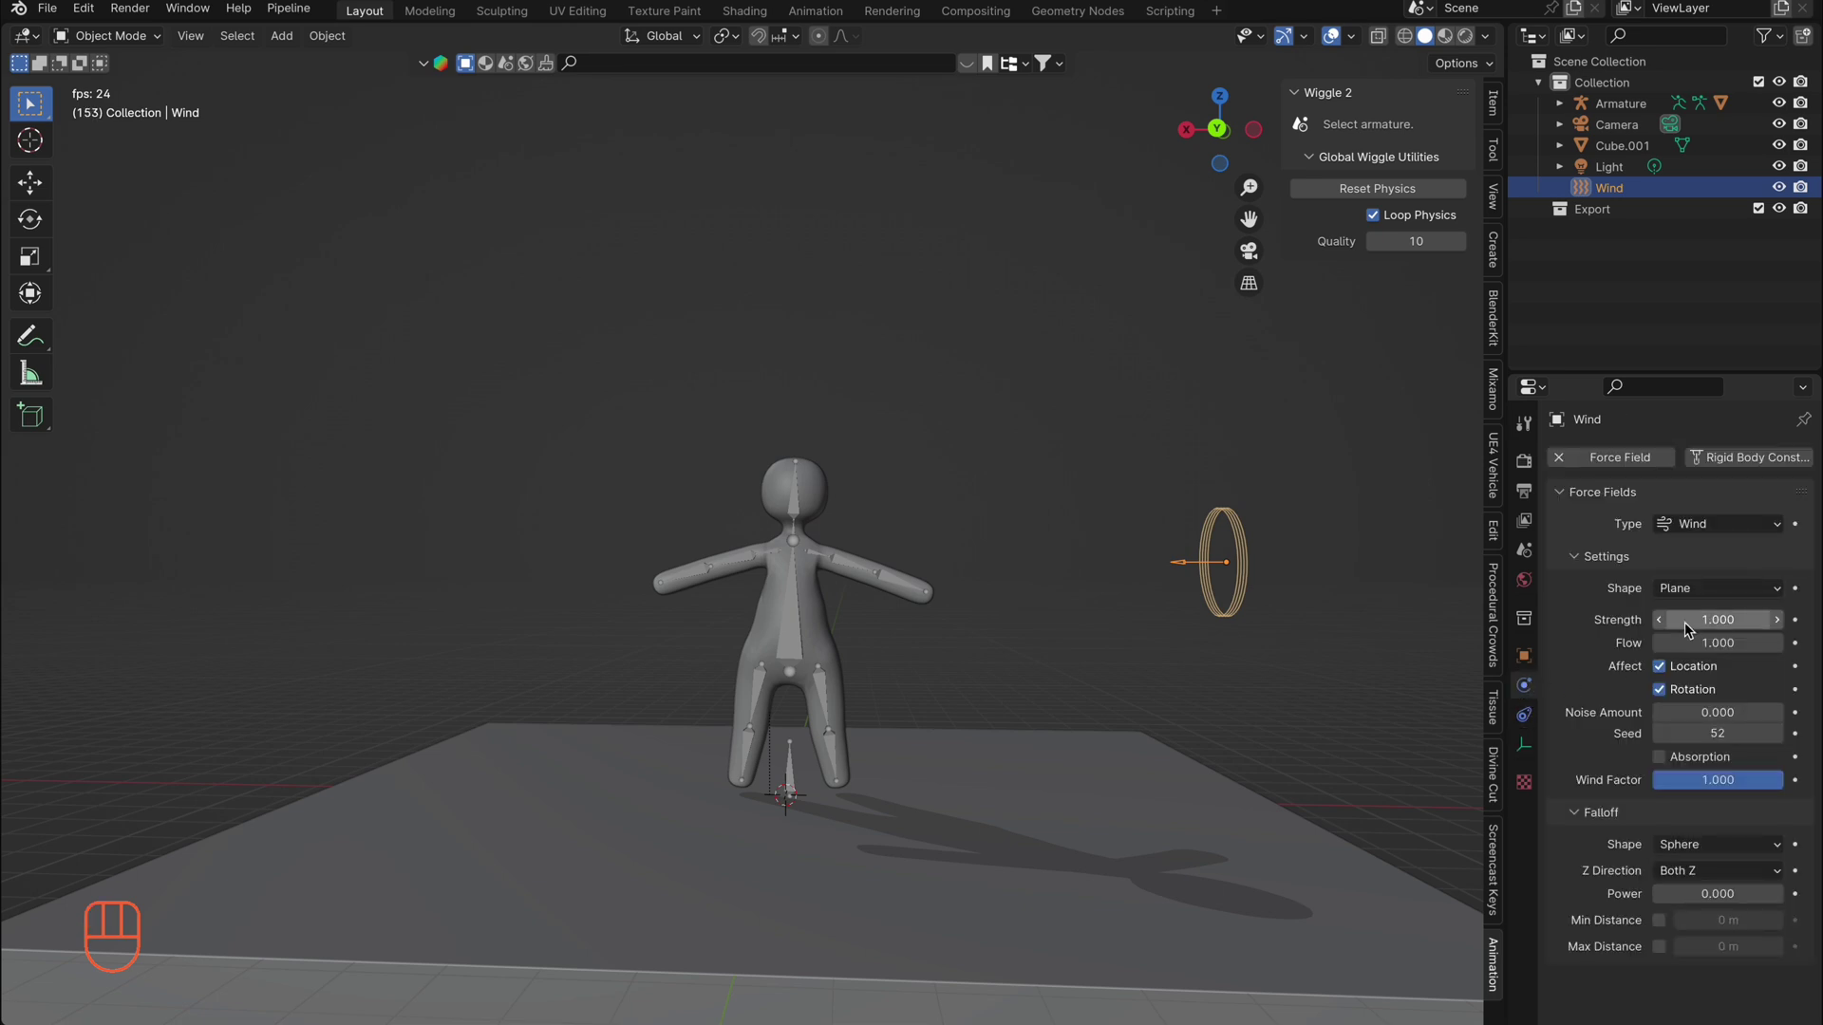
pyautogui.moveTo(1684, 623); pyautogui.dragTo(1719, 622)
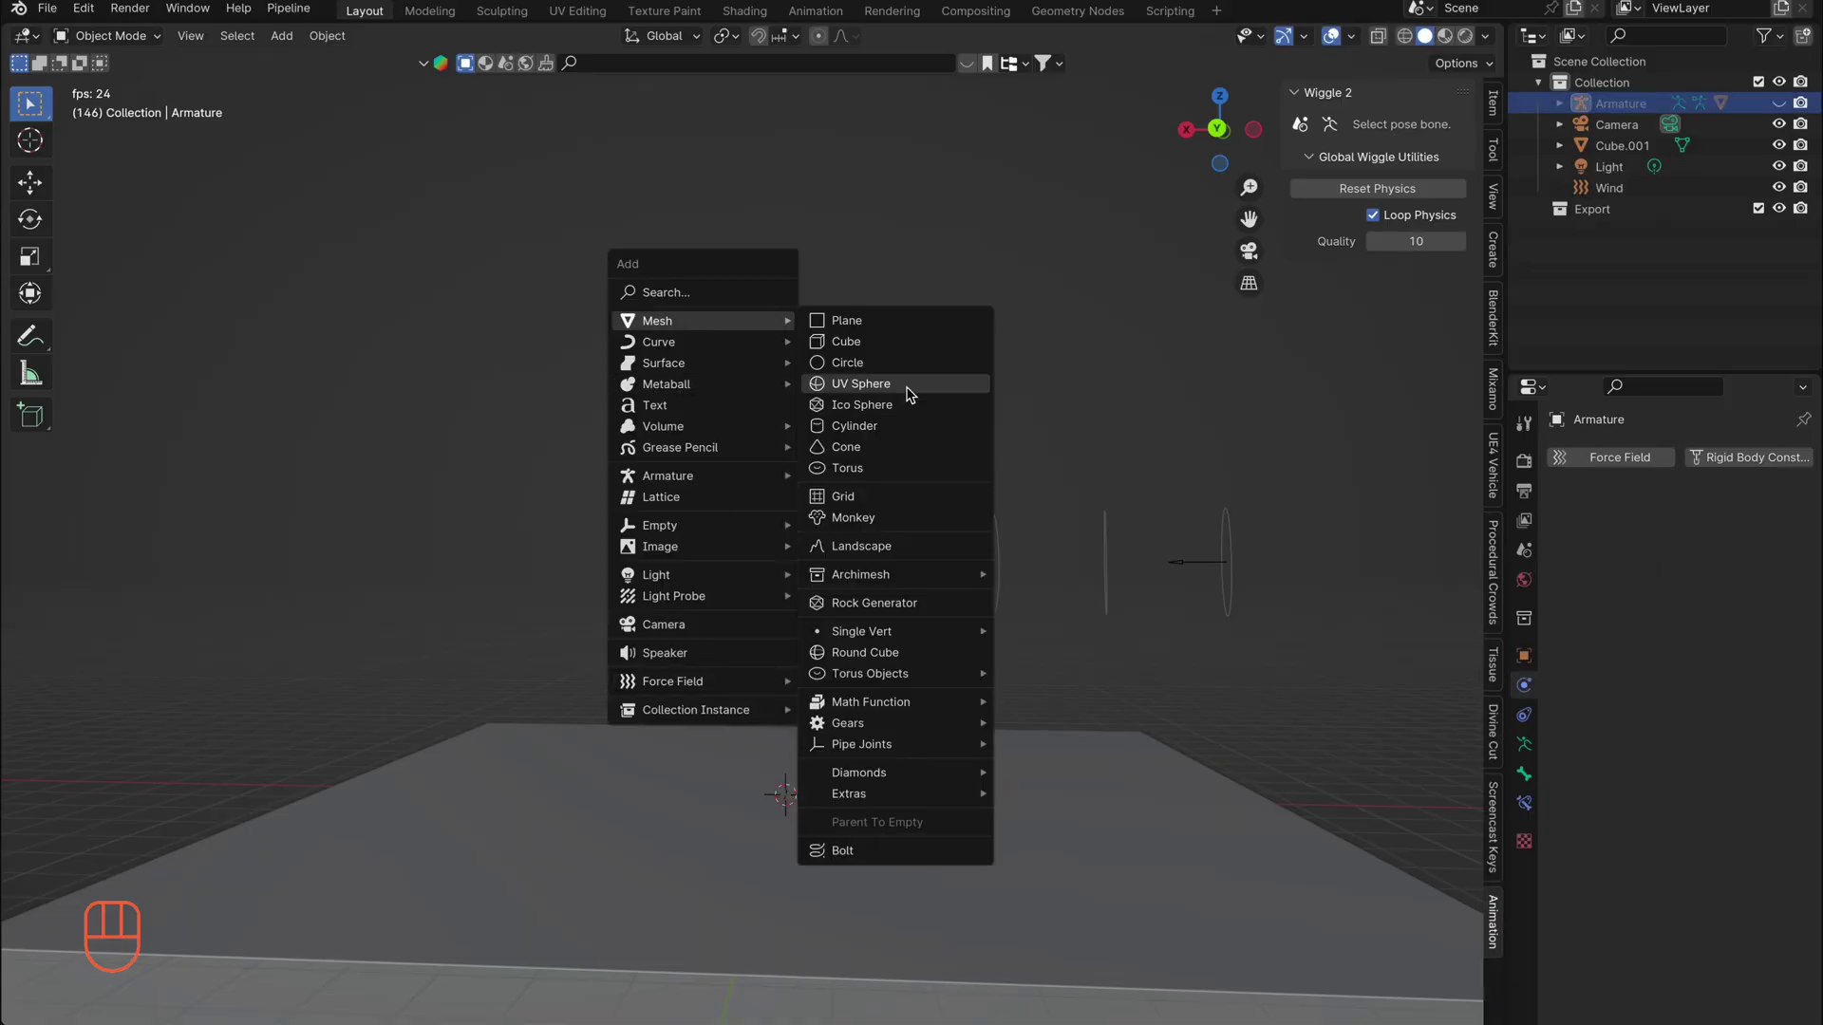
# Add a cylinder mesh at the origin and stretch it along Z into a post about 12.6 m tall
pyautogui.click(902, 439)
pyautogui.press('Tab')
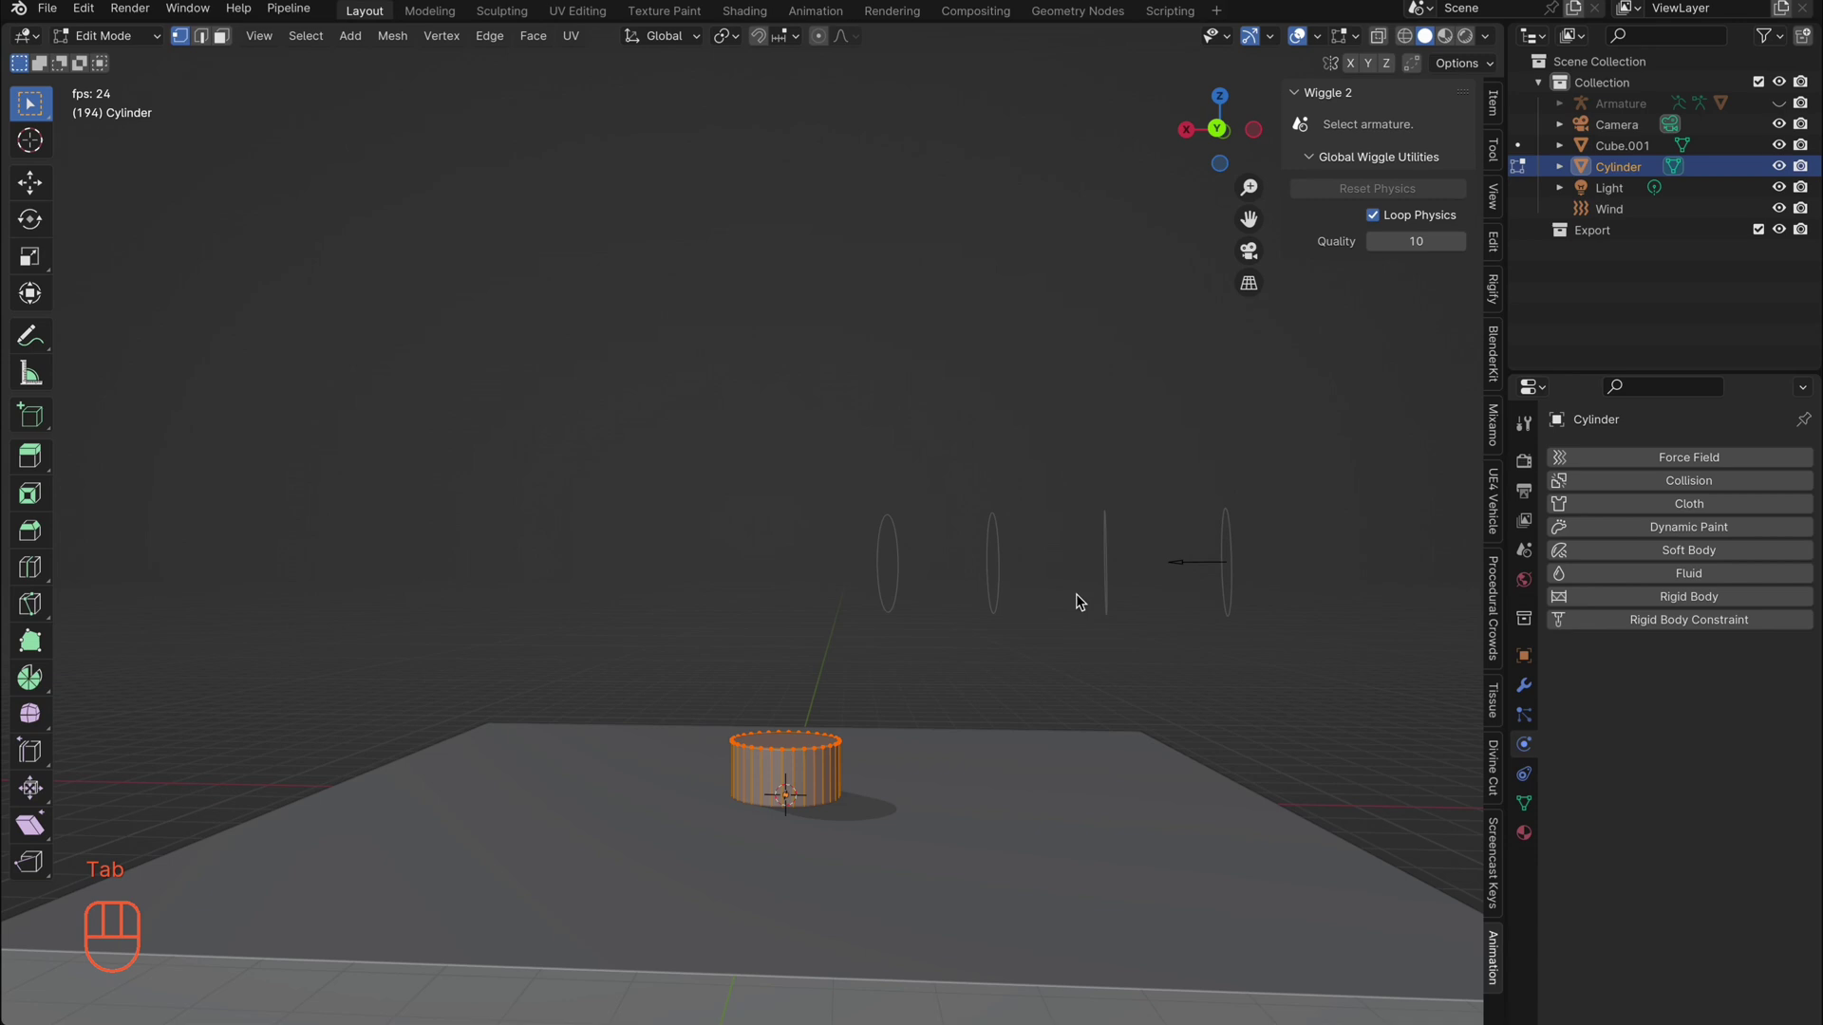
pyautogui.press('Tab')
pyautogui.press('s')
pyautogui.press('z')
pyautogui.click(829, 482)
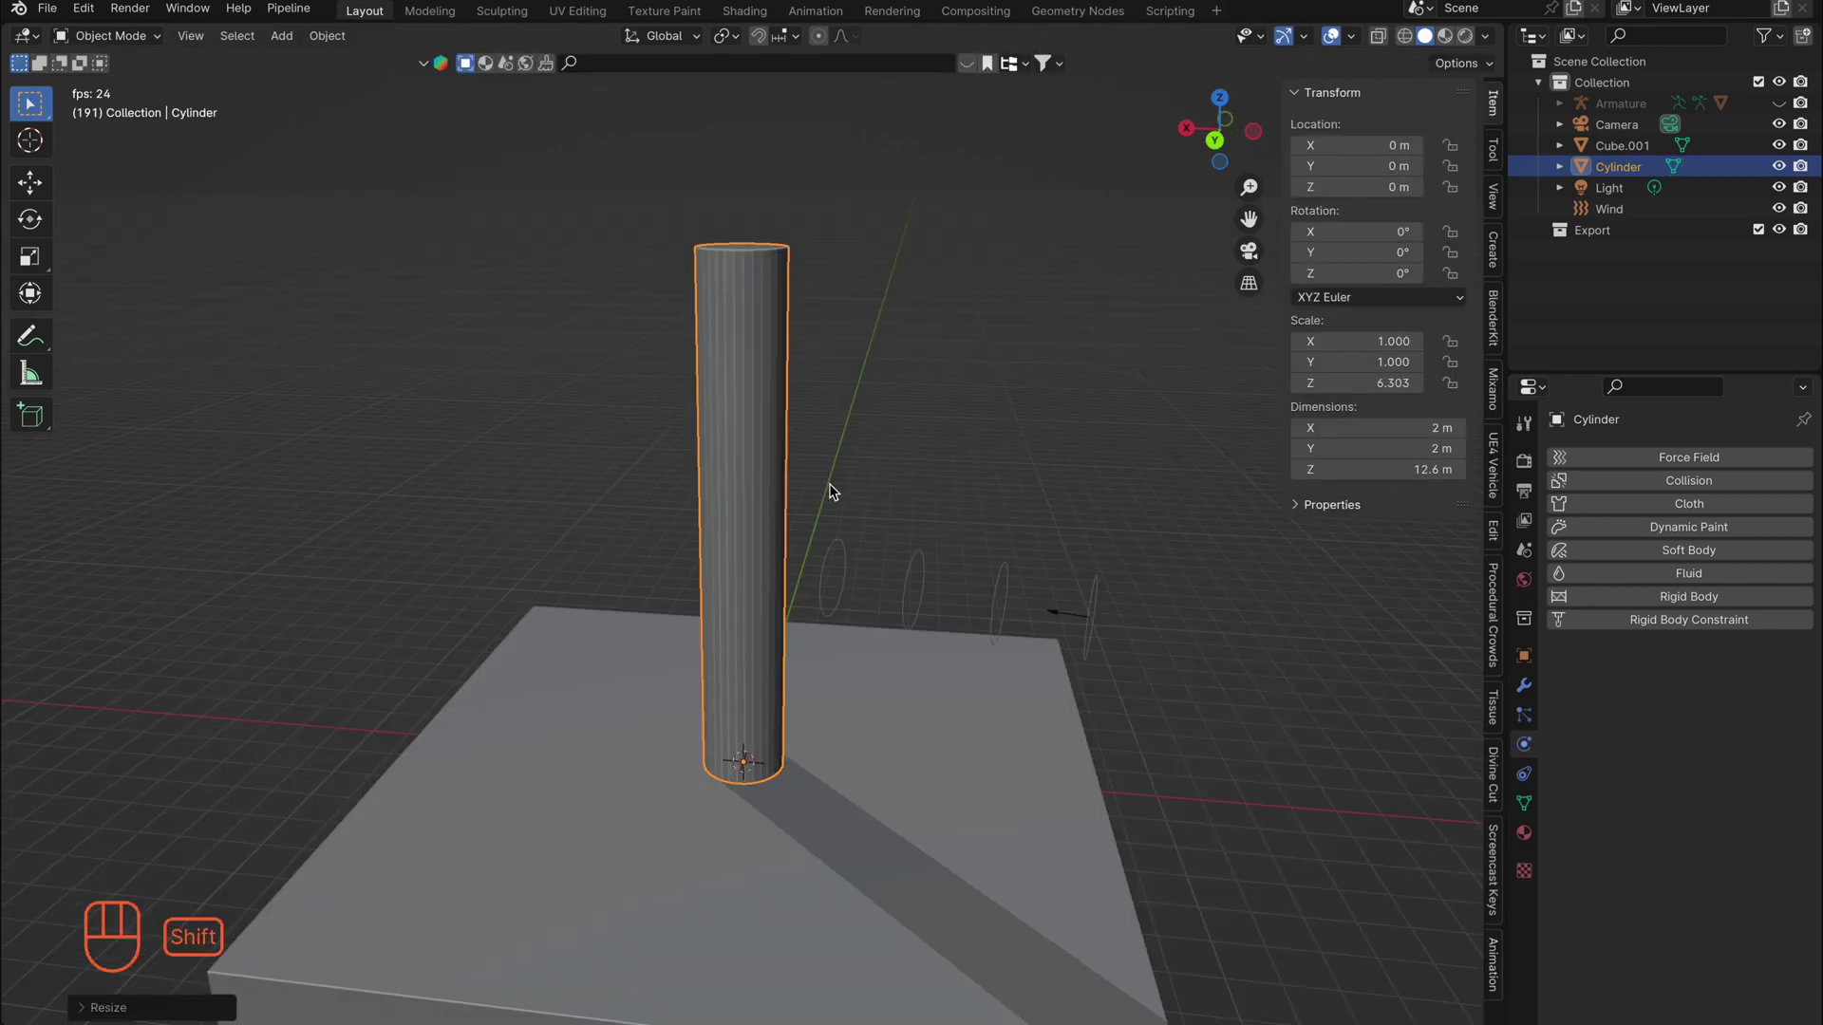
# Add a second cylinder as a crossbar through the post, rotated 90° about Y, about 8.4 m long and 1.1 m thick, at Z 9.1 m
pyautogui.hotkey('shift', 'a')
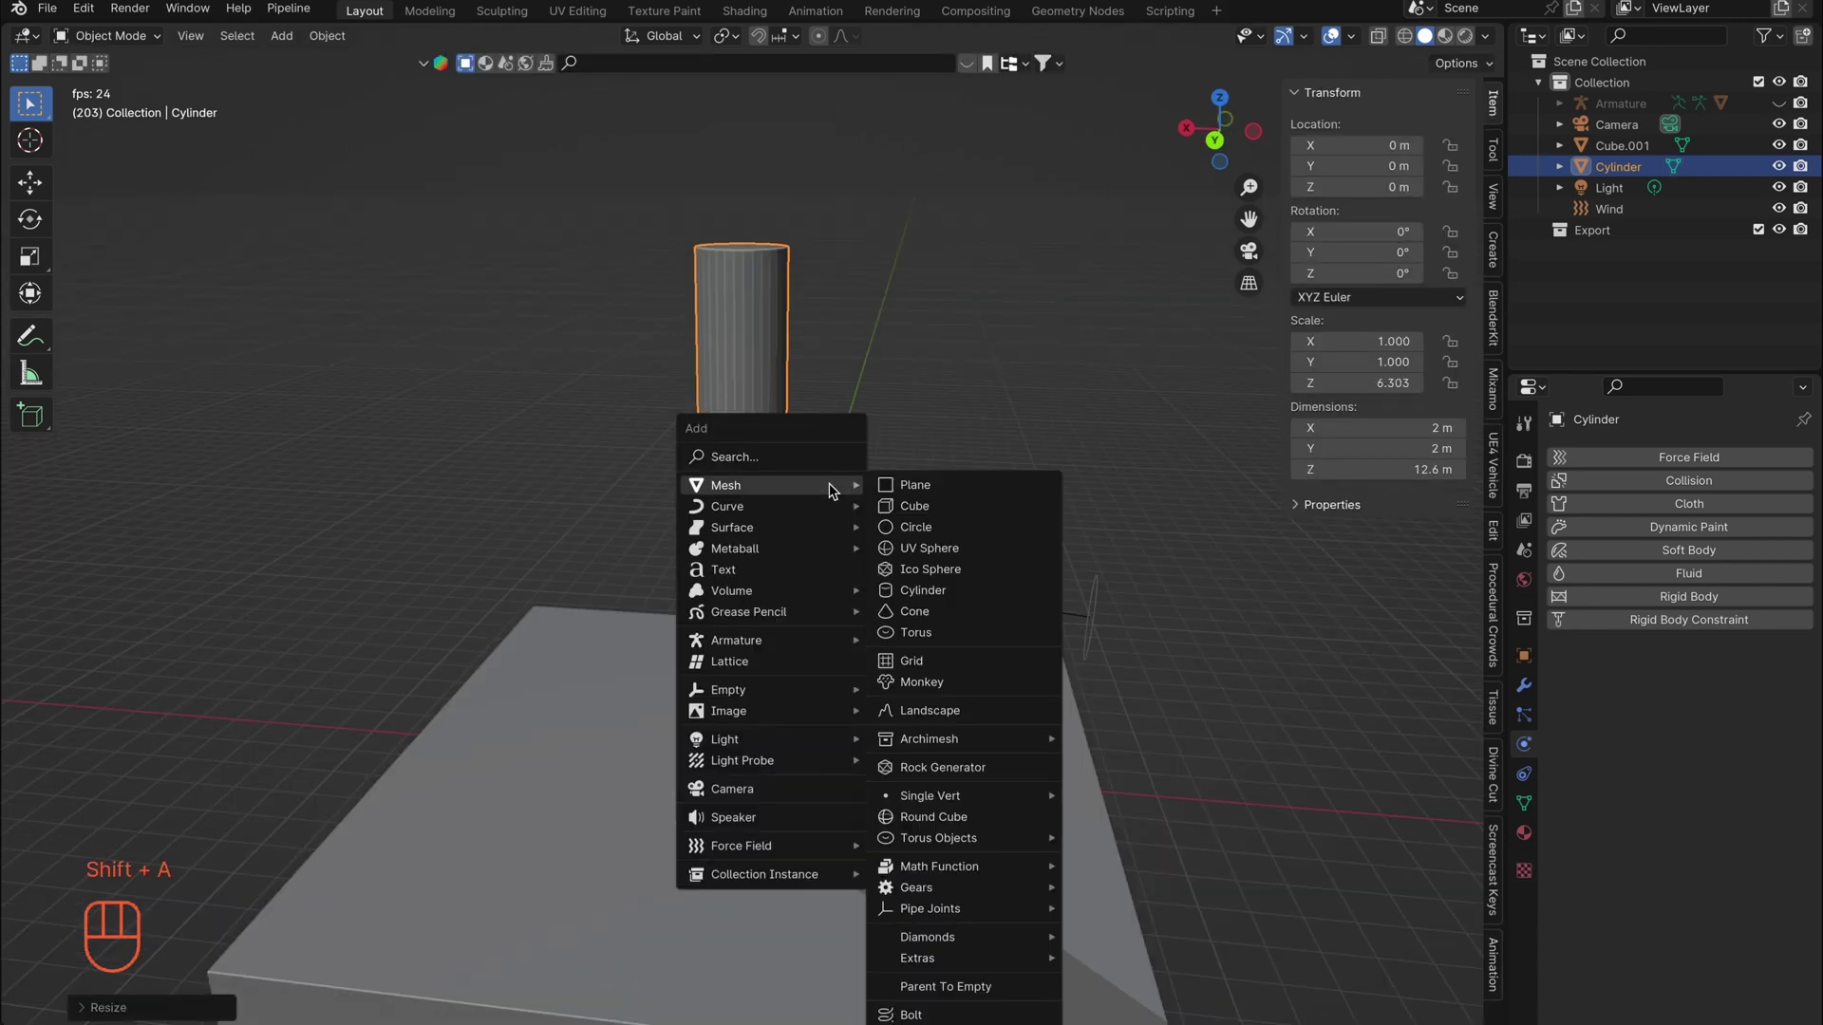
pyautogui.click(923, 590)
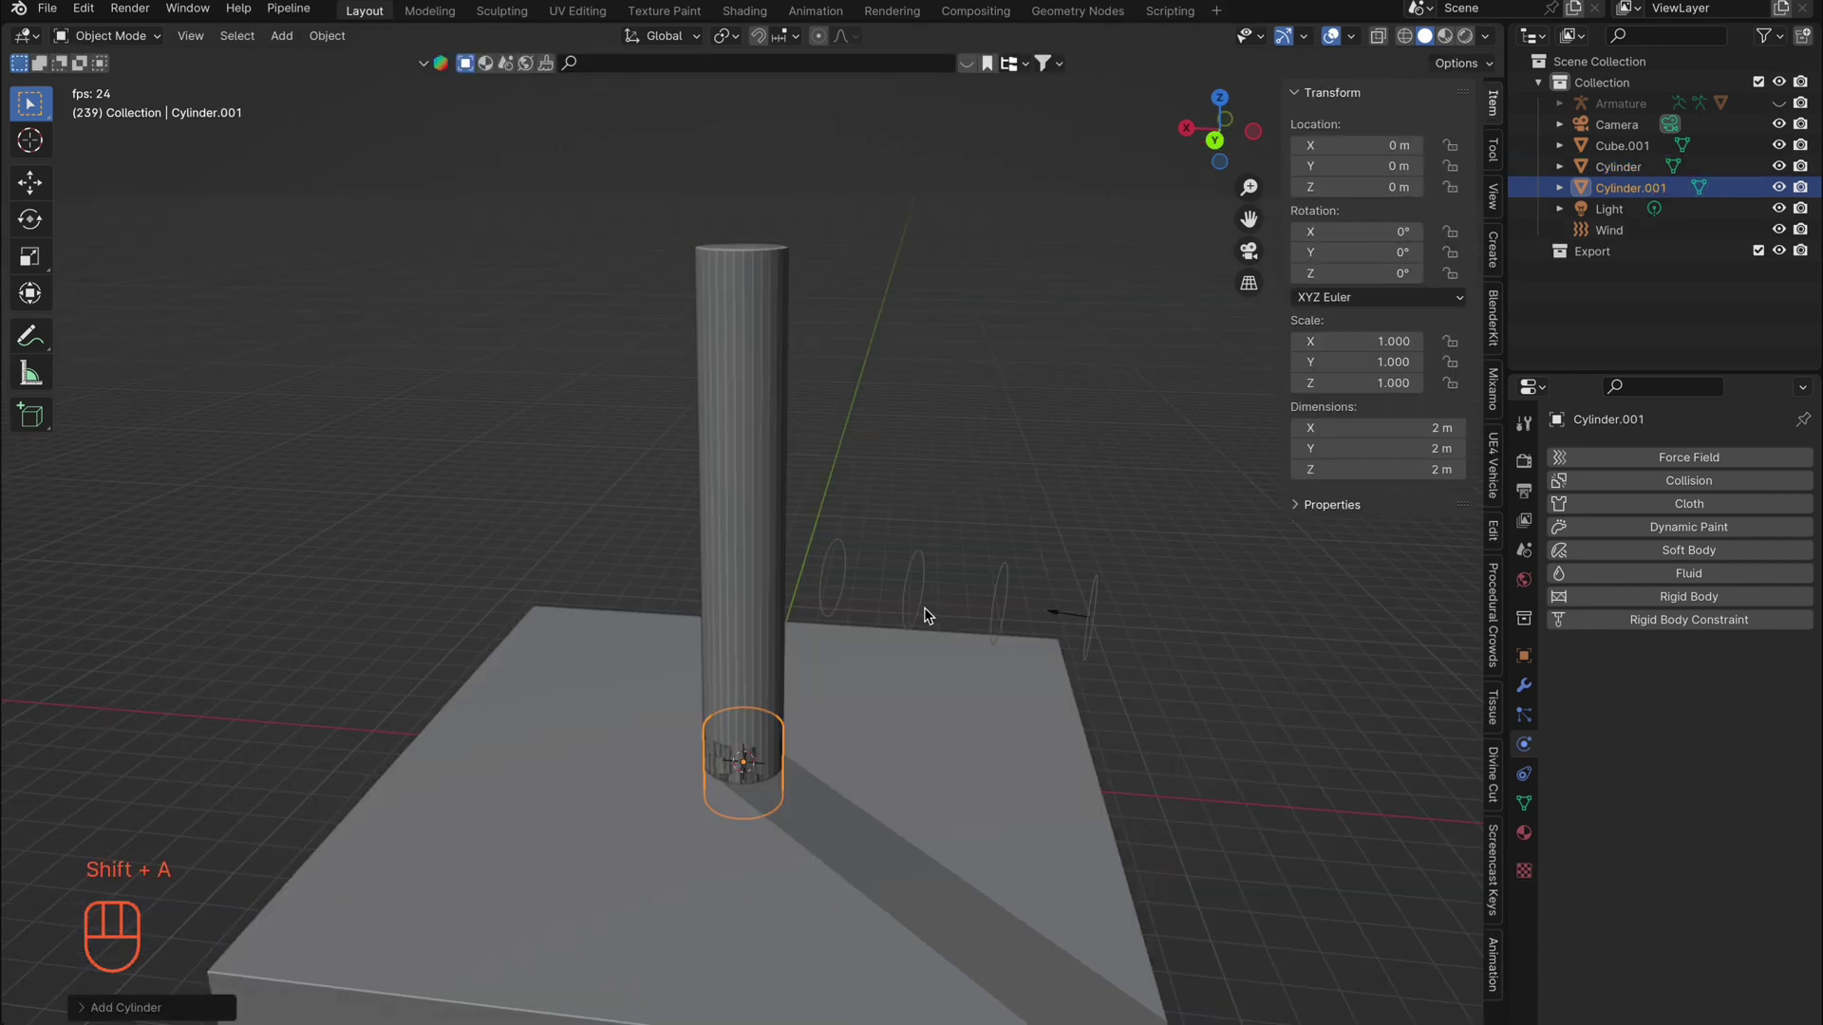
pyautogui.press('s')
pyautogui.press('x')
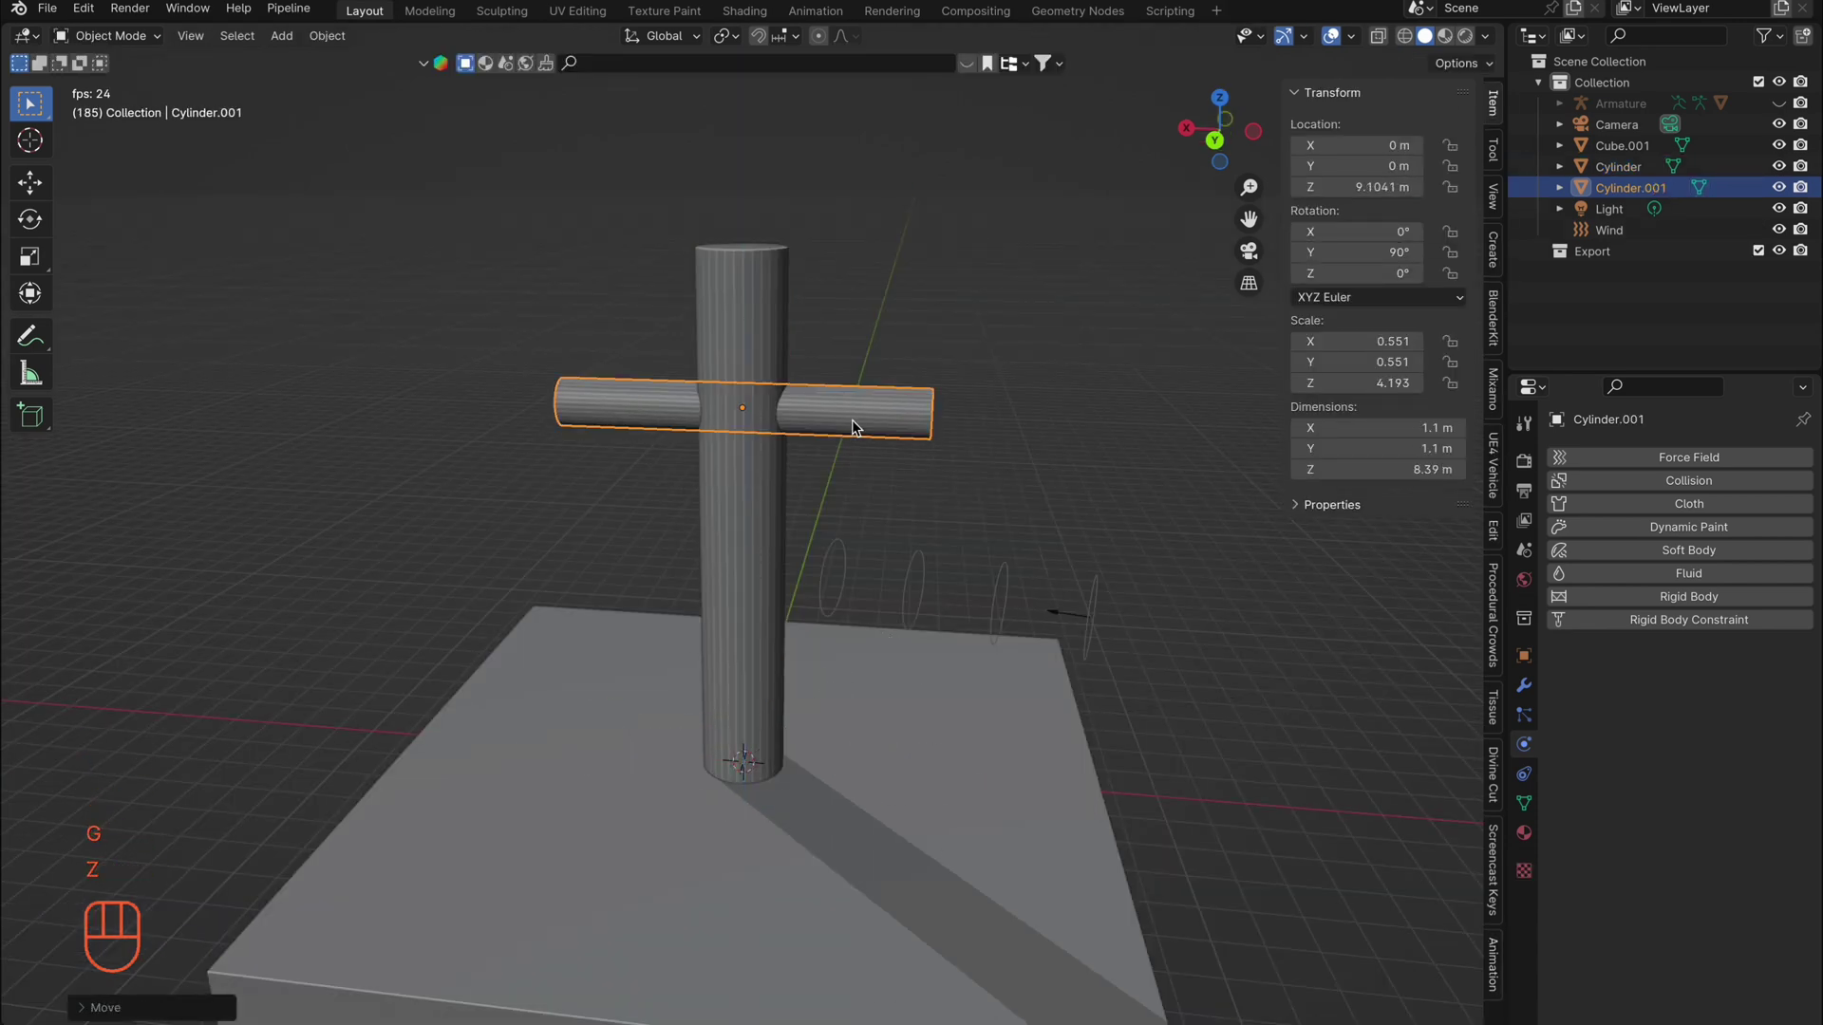
# Add many evenly spaced horizontal loop cuts along the full height of the vertical cylinder
pyautogui.click(762, 536)
pyautogui.press('Tab')
pyautogui.scroll(20, 747, 543)
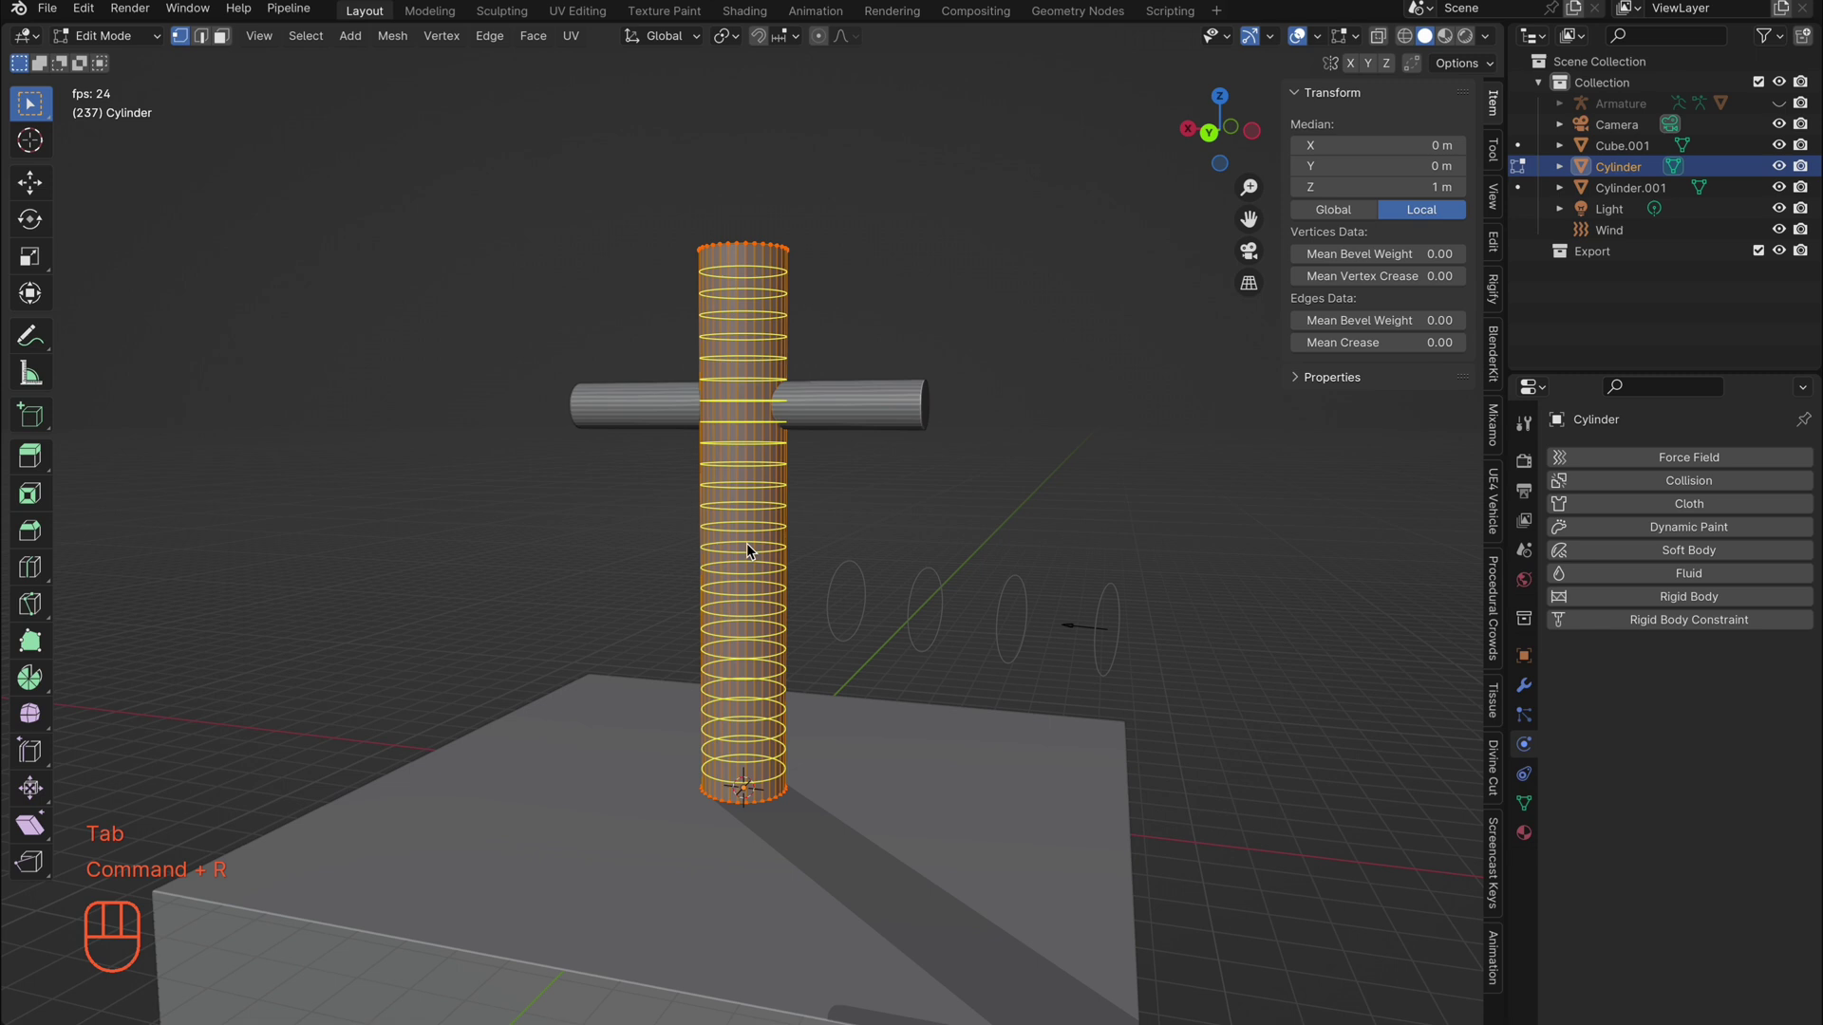
pyautogui.click(746, 543)
pyautogui.press('Tab')
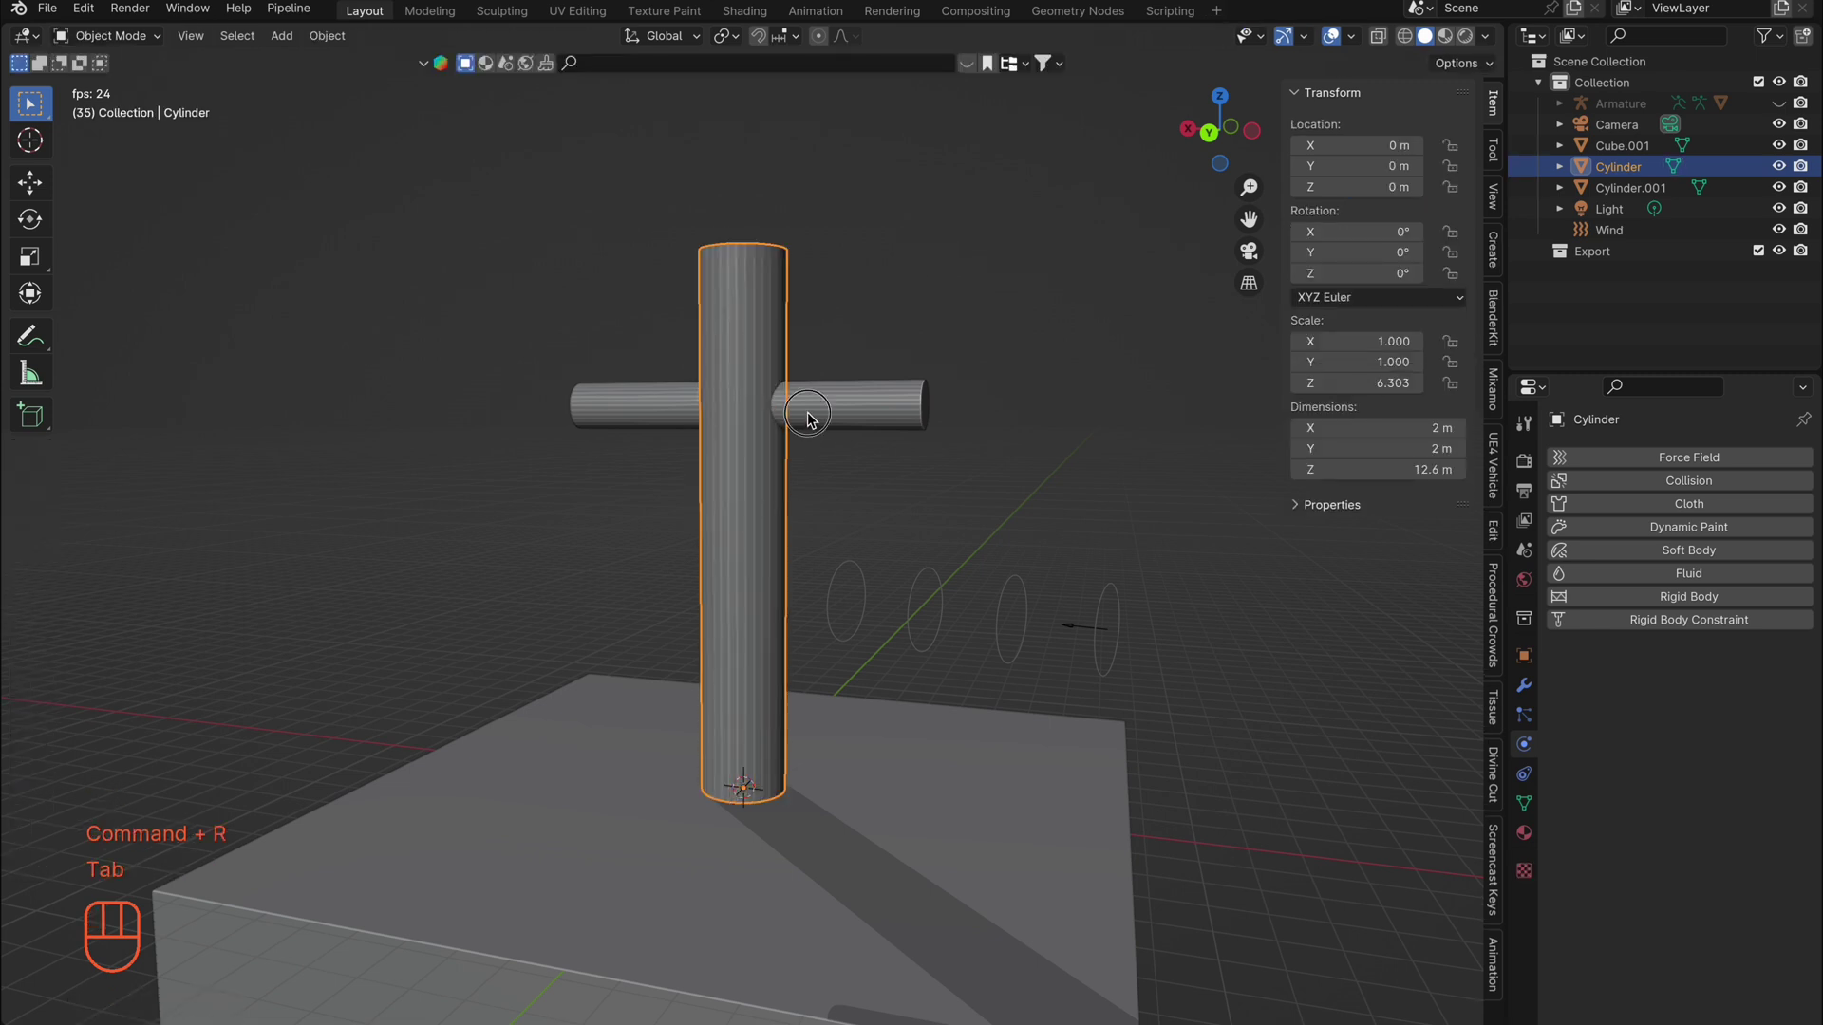
# Add evenly spaced loop cuts along the horizontal cylinder, undoing the first set and redoing it with fewer, centred cuts
pyautogui.click(782, 403)
pyautogui.press('Tab')
pyautogui.press('super+r')
pyautogui.scroll(15, 782, 403)
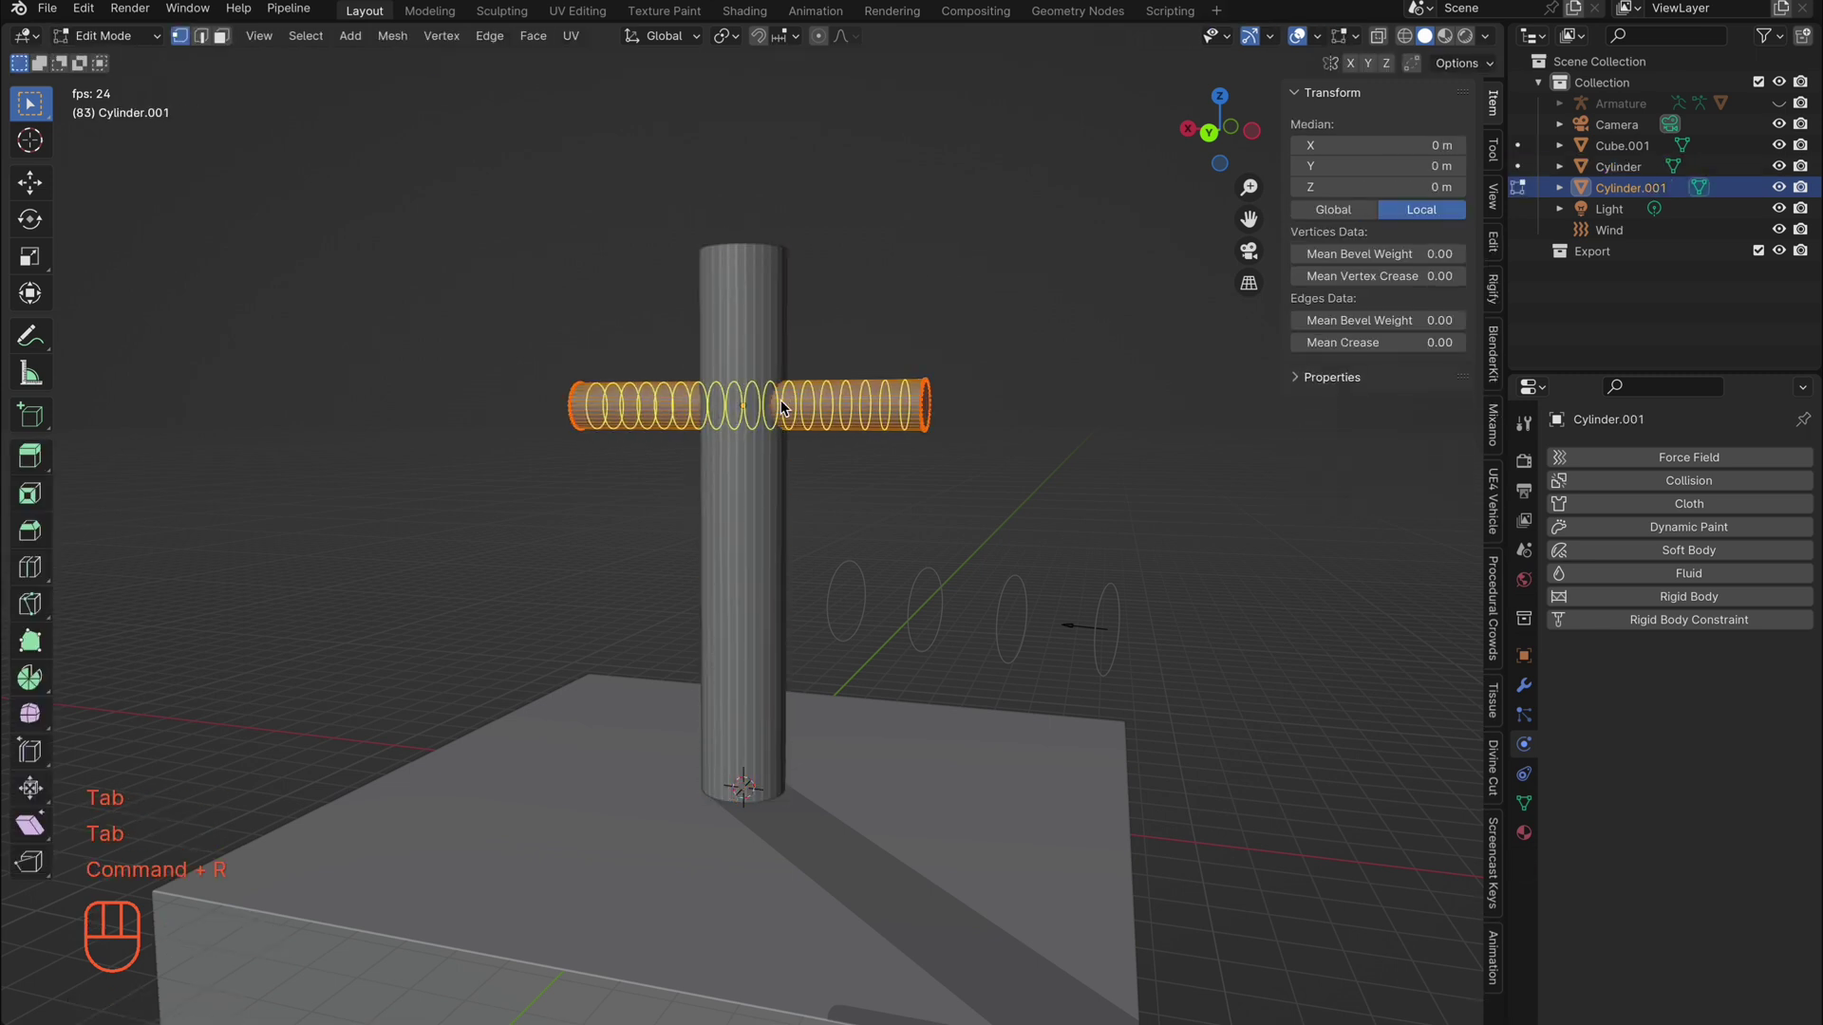
pyautogui.click(782, 404)
pyautogui.press('Tab')
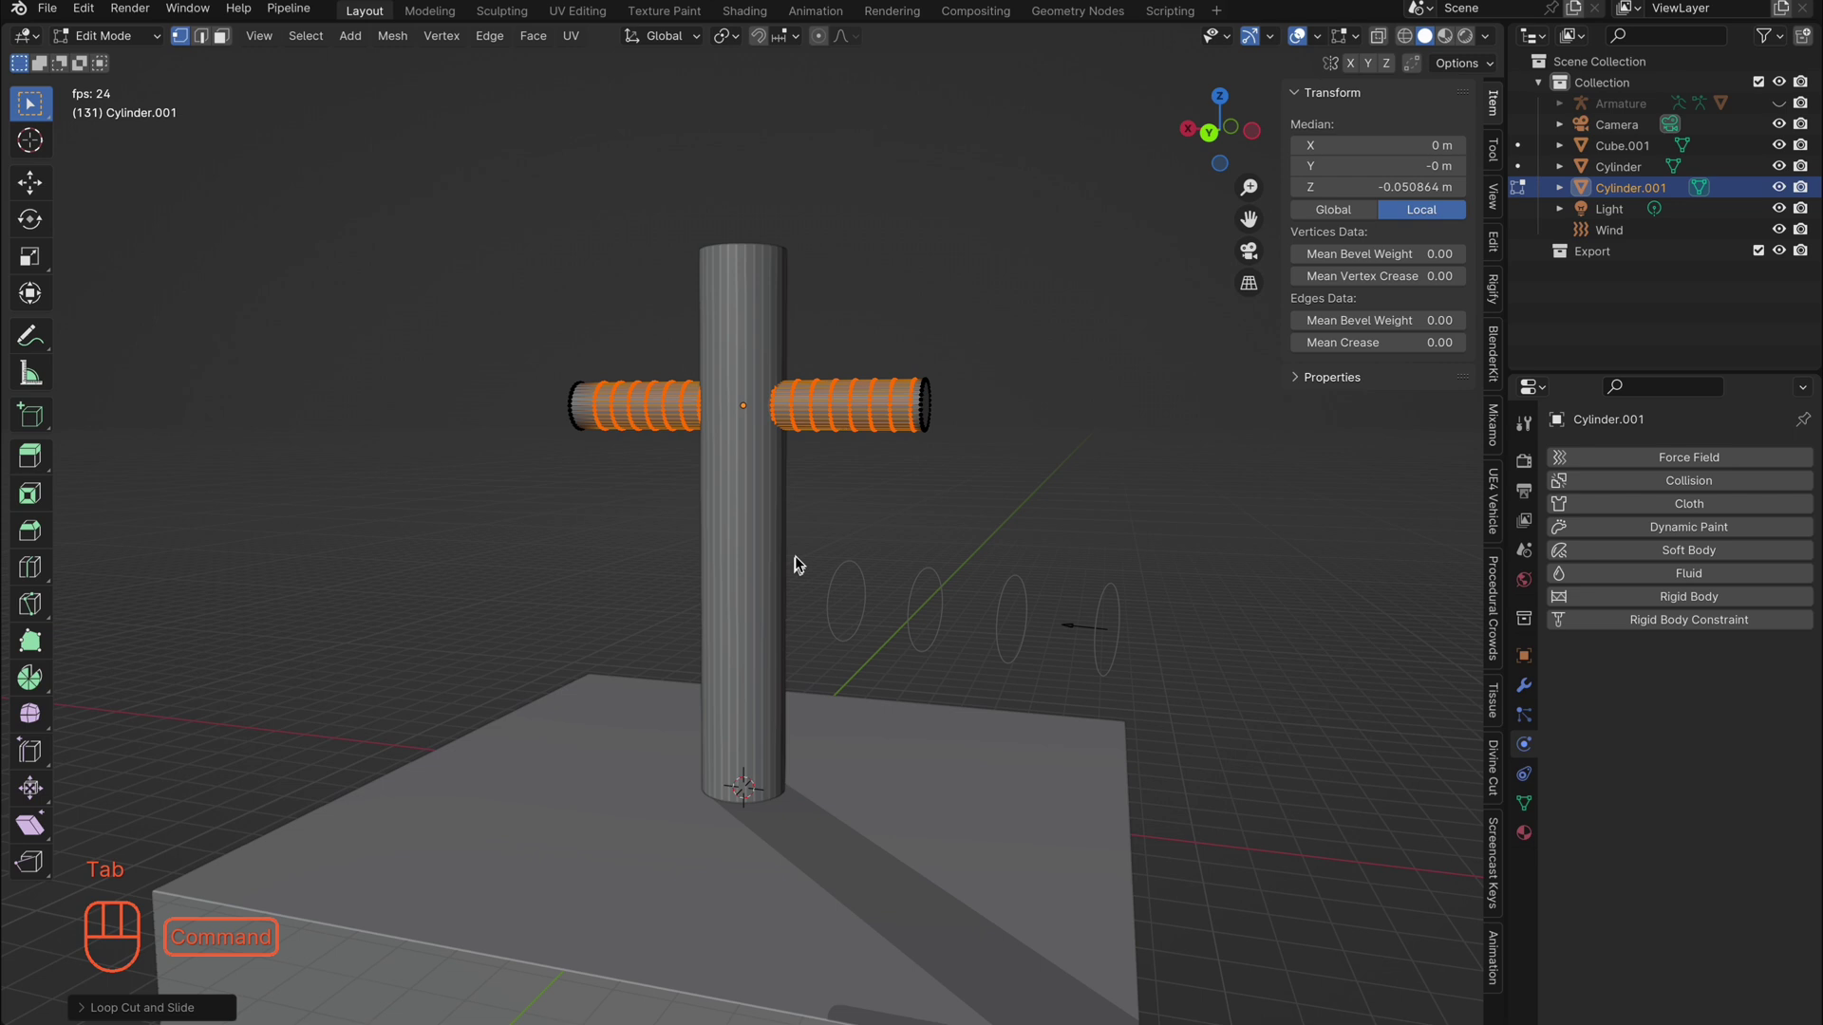
pyautogui.press('super+z')
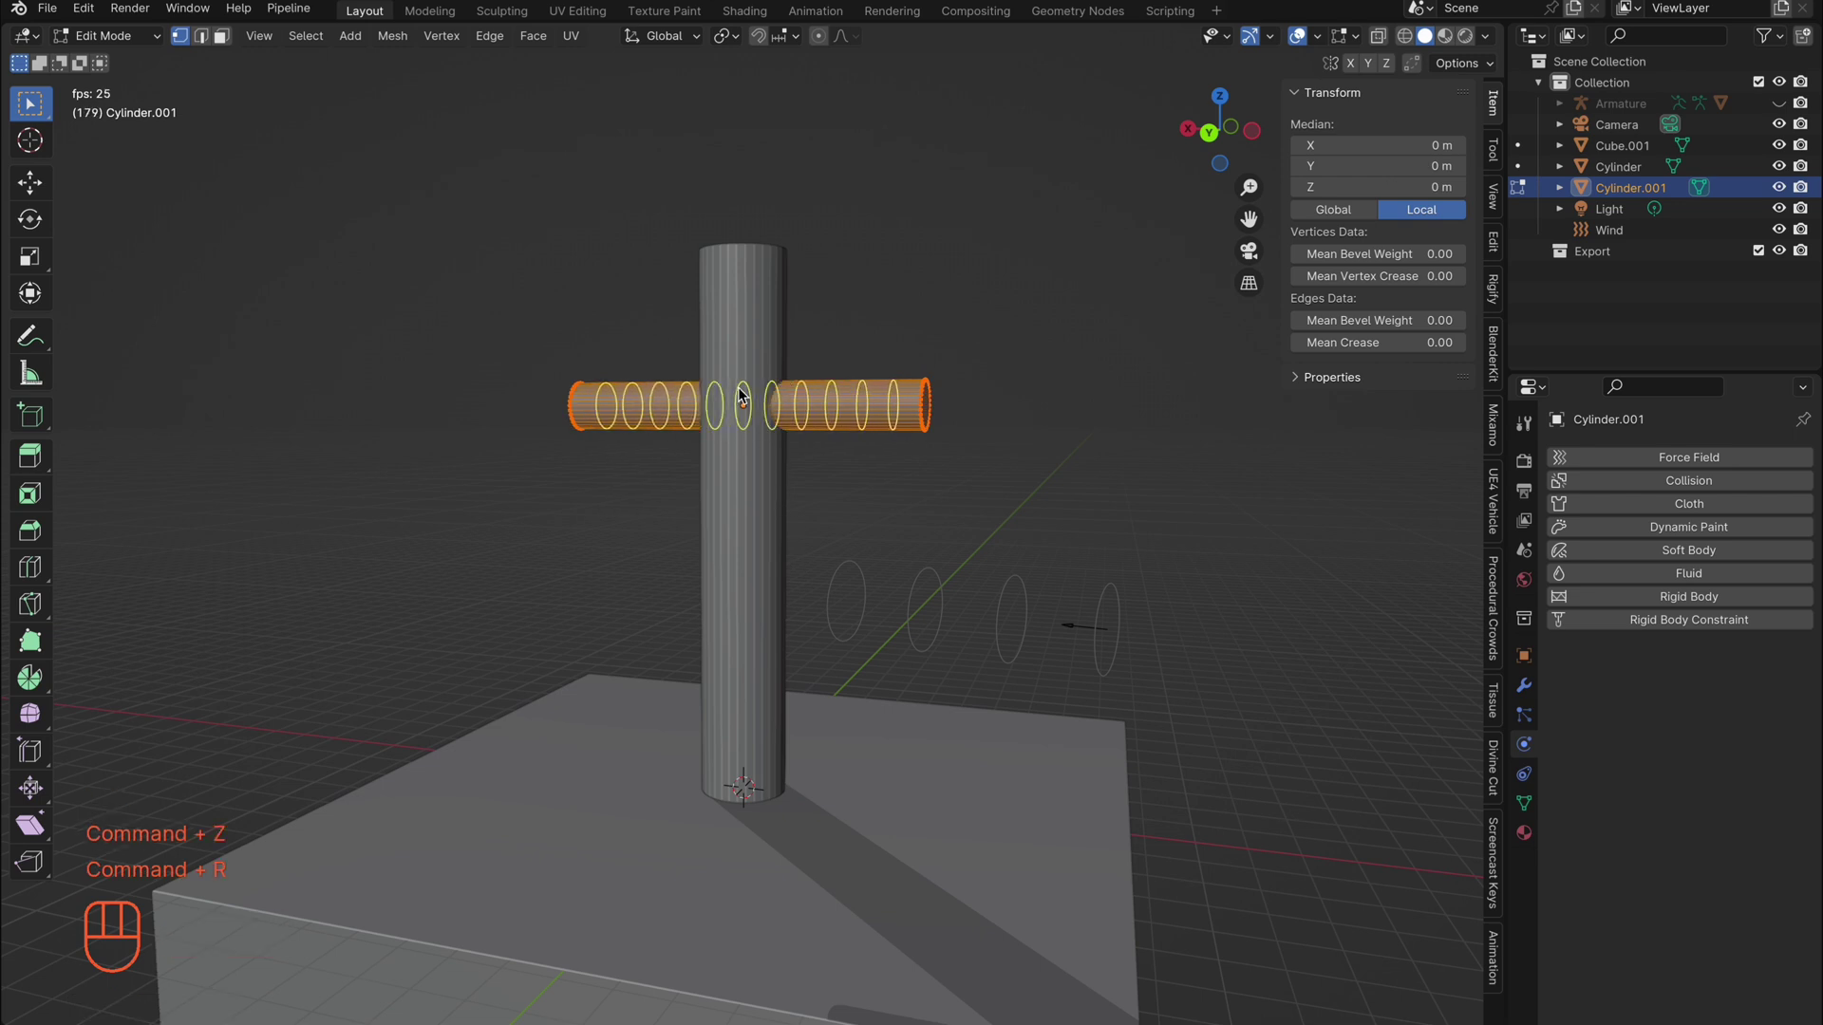
pyautogui.click(742, 395)
pyautogui.click(742, 397)
pyautogui.press('Tab')
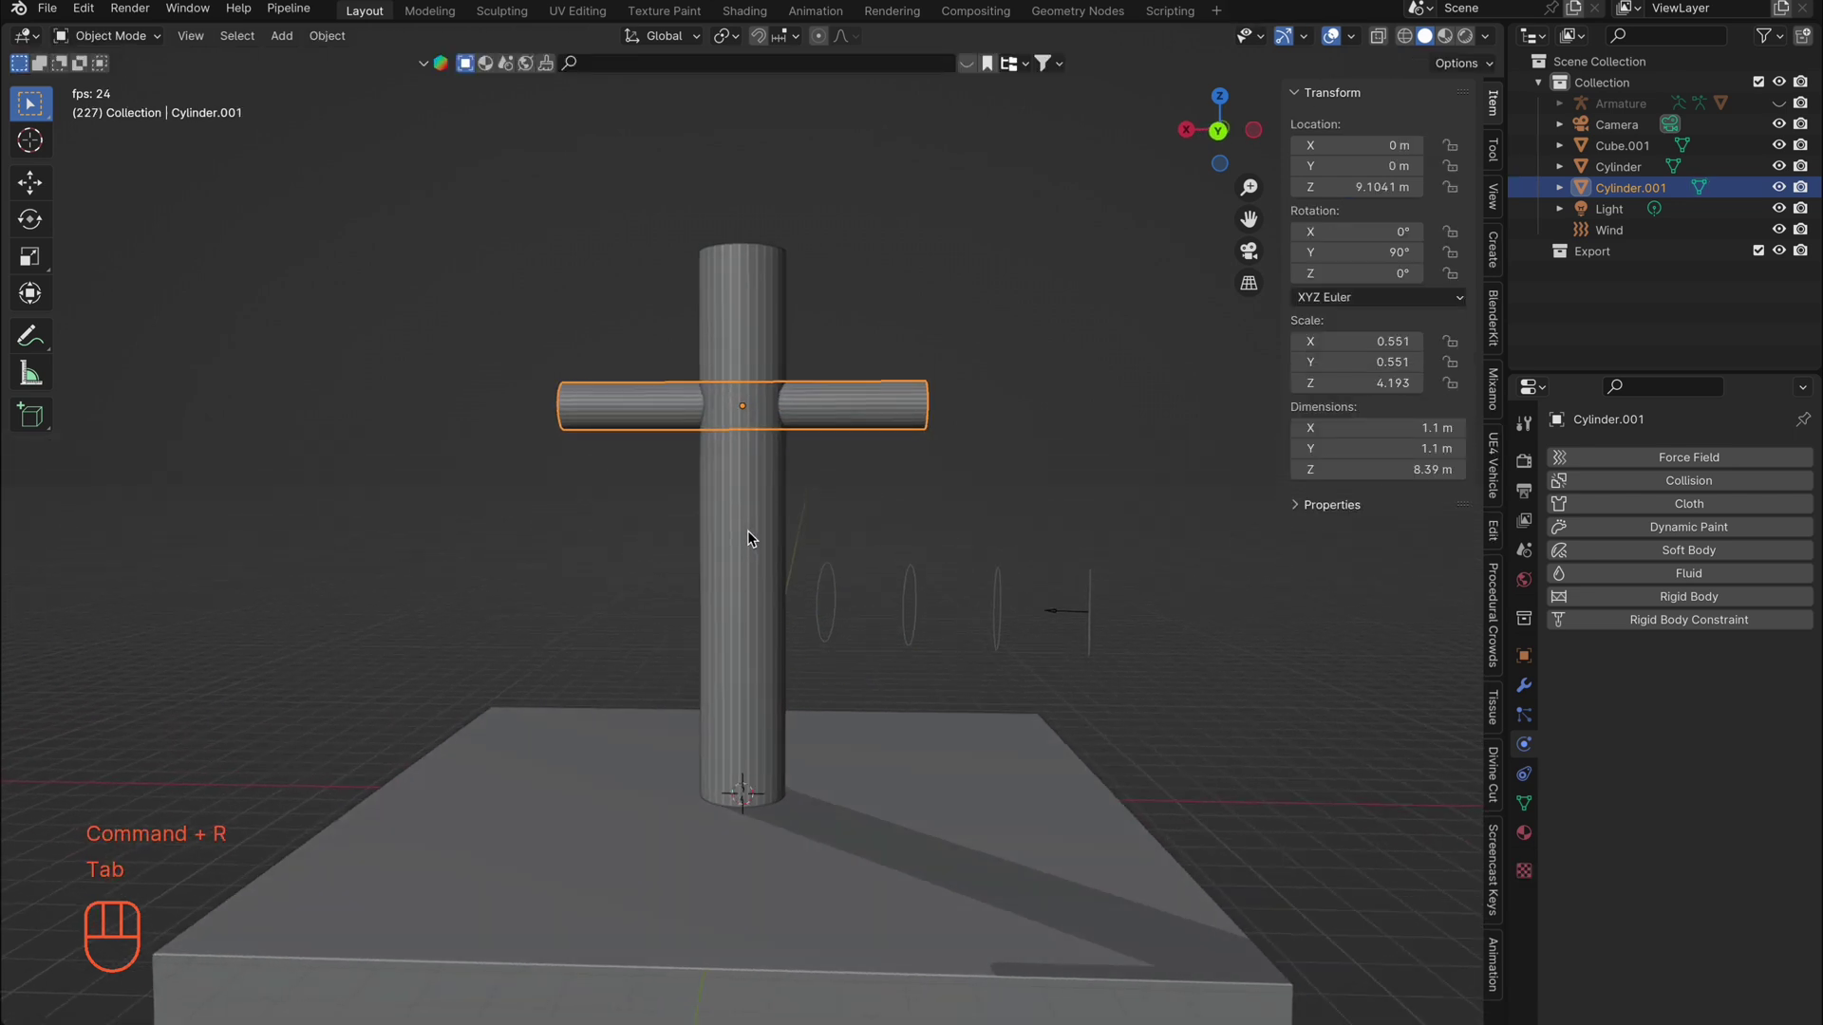
# Set both cylinders to Shade Auto Smooth
pyautogui.keyDown('shift'); pyautogui.click(744, 484); pyautogui.keyUp('shift')
pyautogui.rightClick(743, 482)
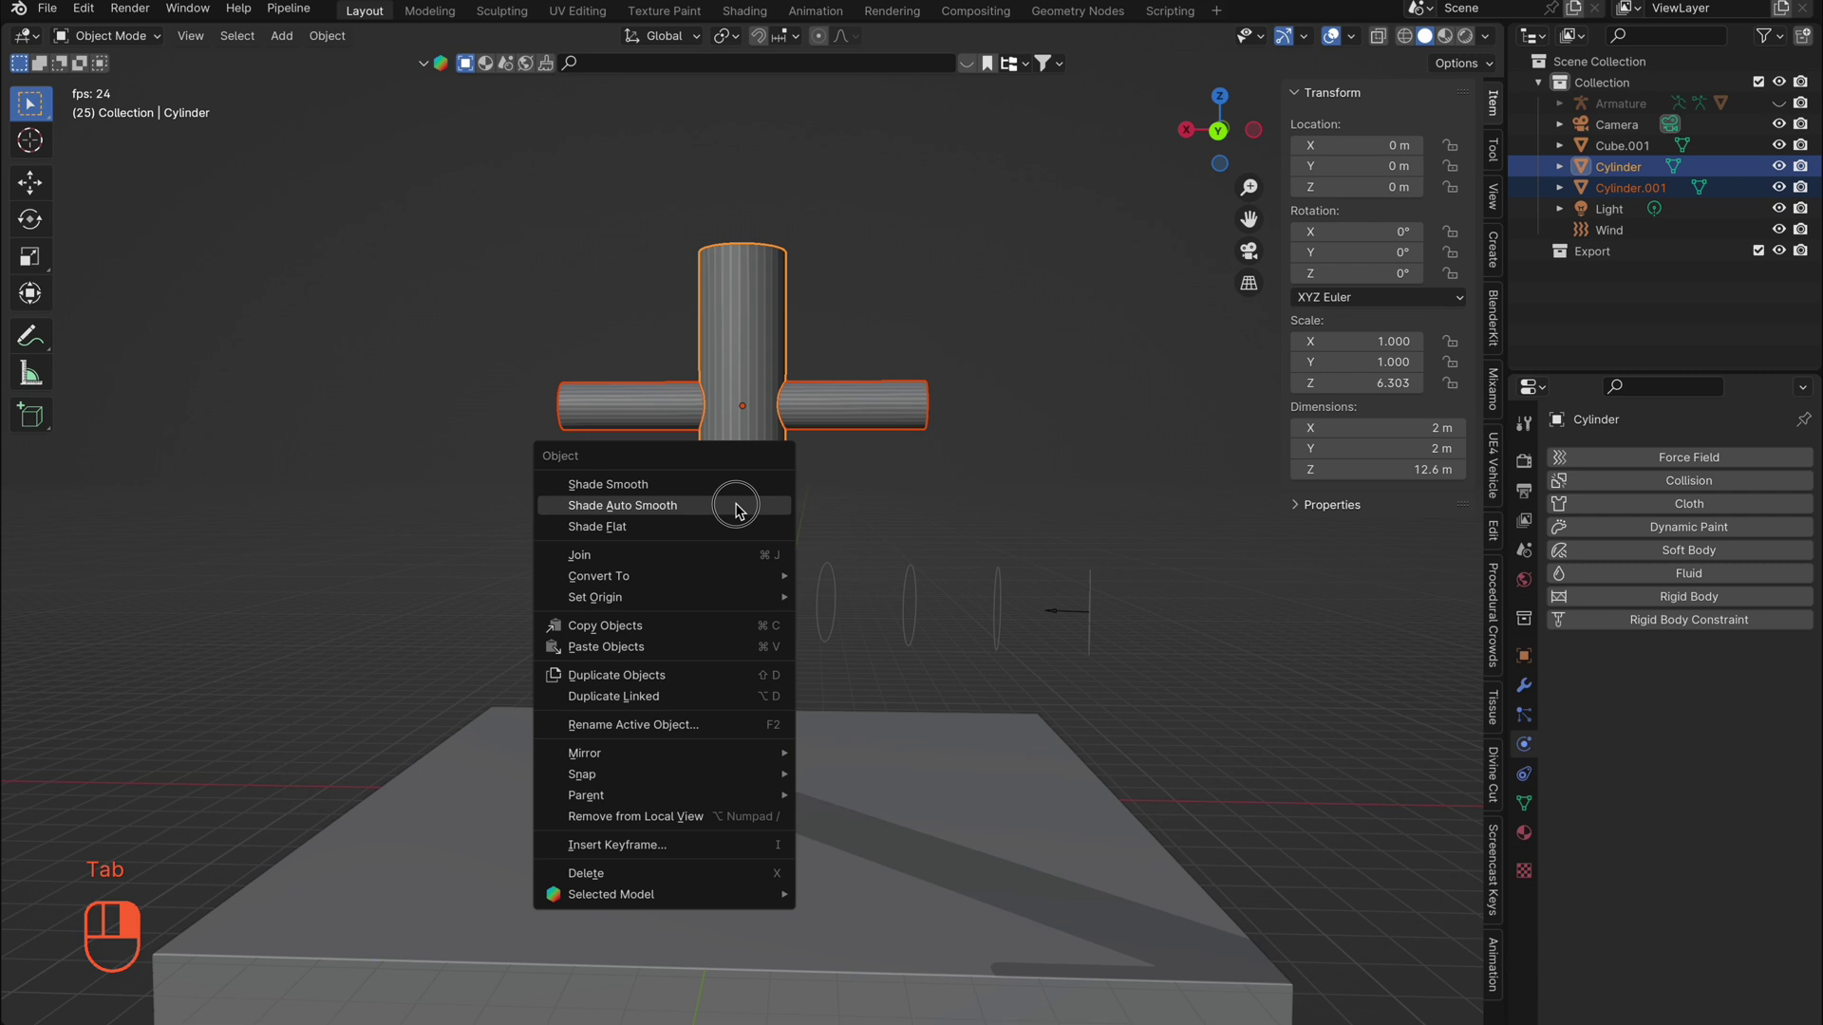
pyautogui.click(731, 482)
# Apply the scale of the vertical cylinder and of the horizontal cylinder
pyautogui.press('super+a')
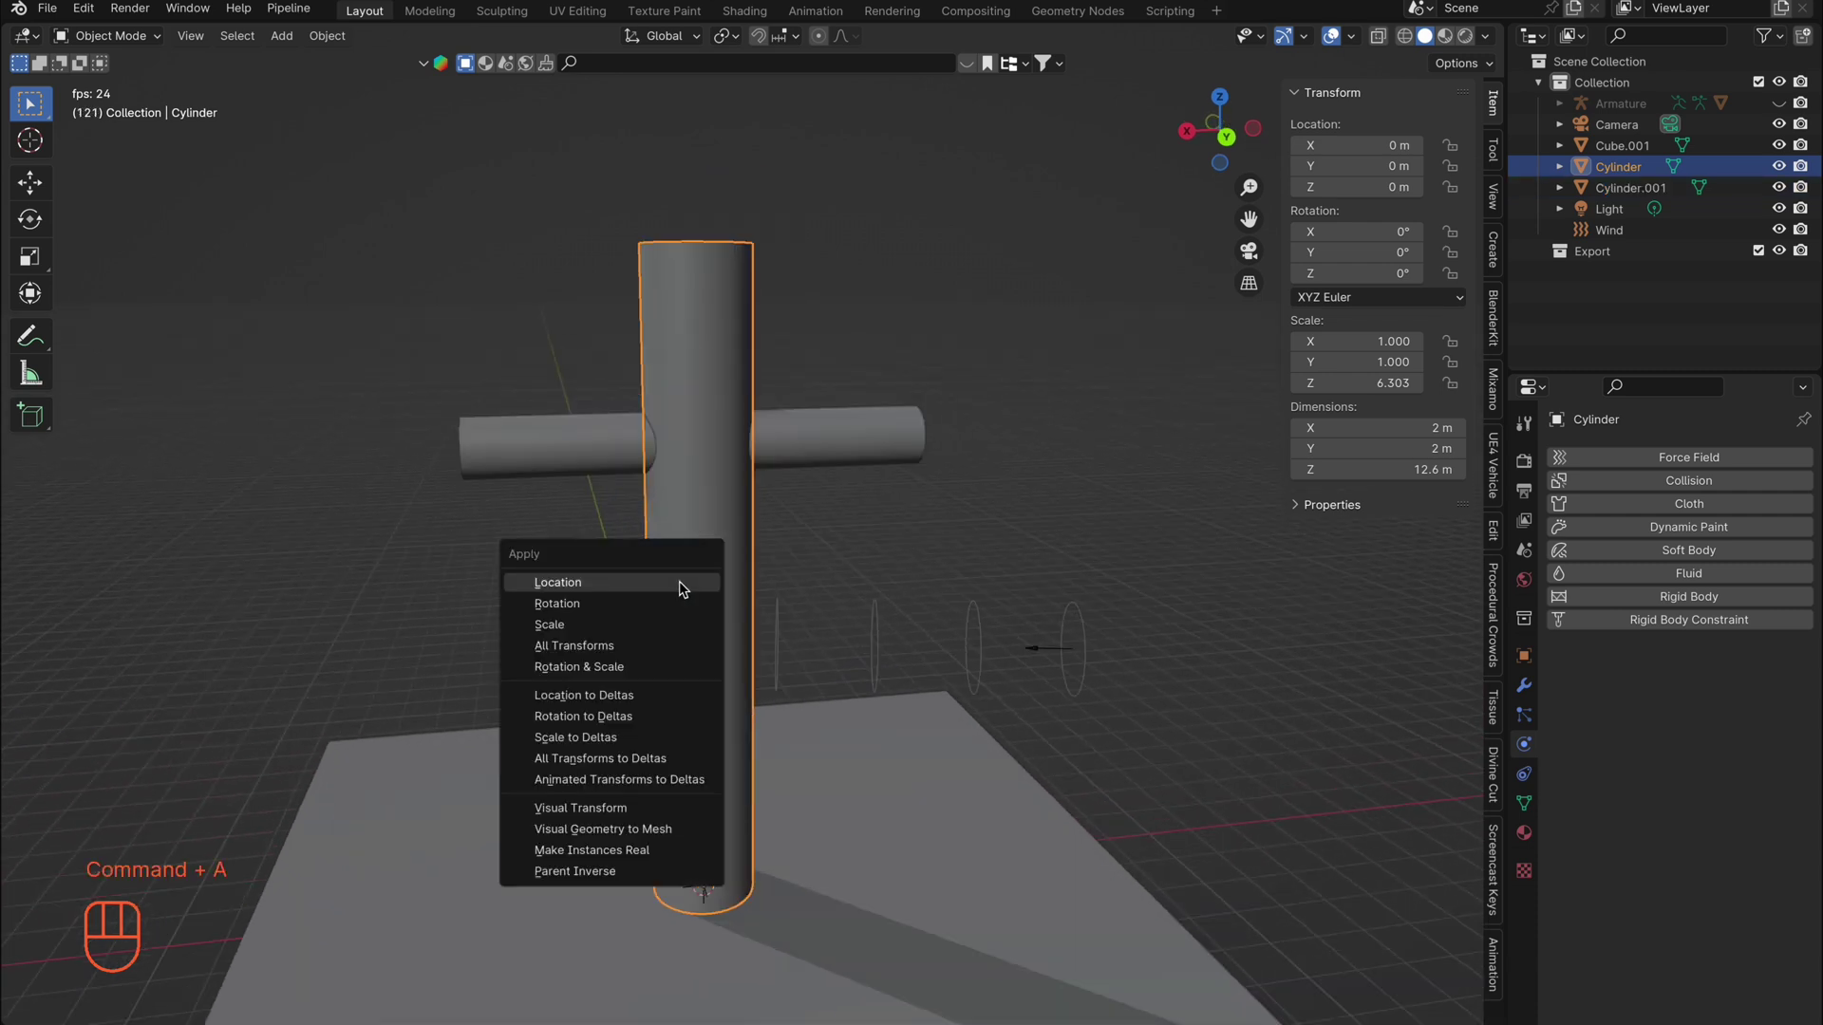
pyautogui.click(586, 621)
pyautogui.click(573, 424)
pyautogui.press('super+a')
pyautogui.click(572, 424)
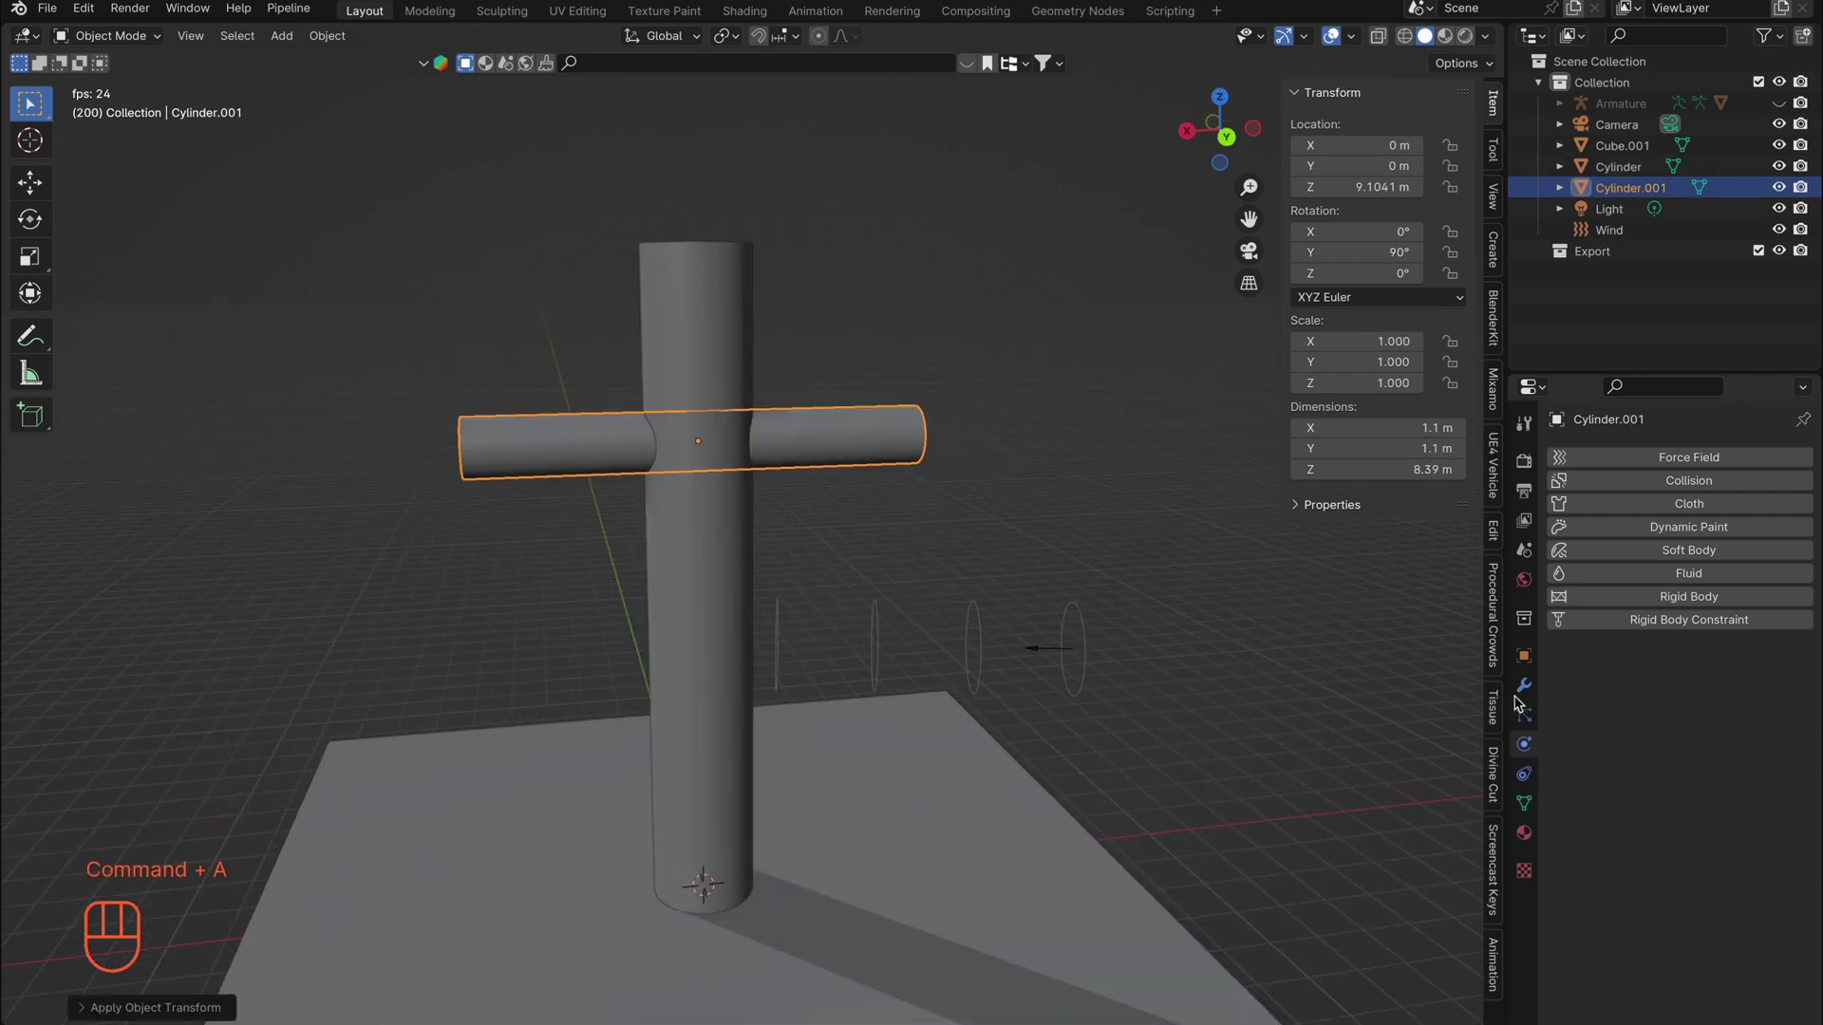
# Add a Bevel modifier to the horizontal cylinder and another to the vertical cylinder
pyautogui.click(1524, 685)
pyautogui.click(1614, 447)
pyautogui.moveTo(1604, 448)
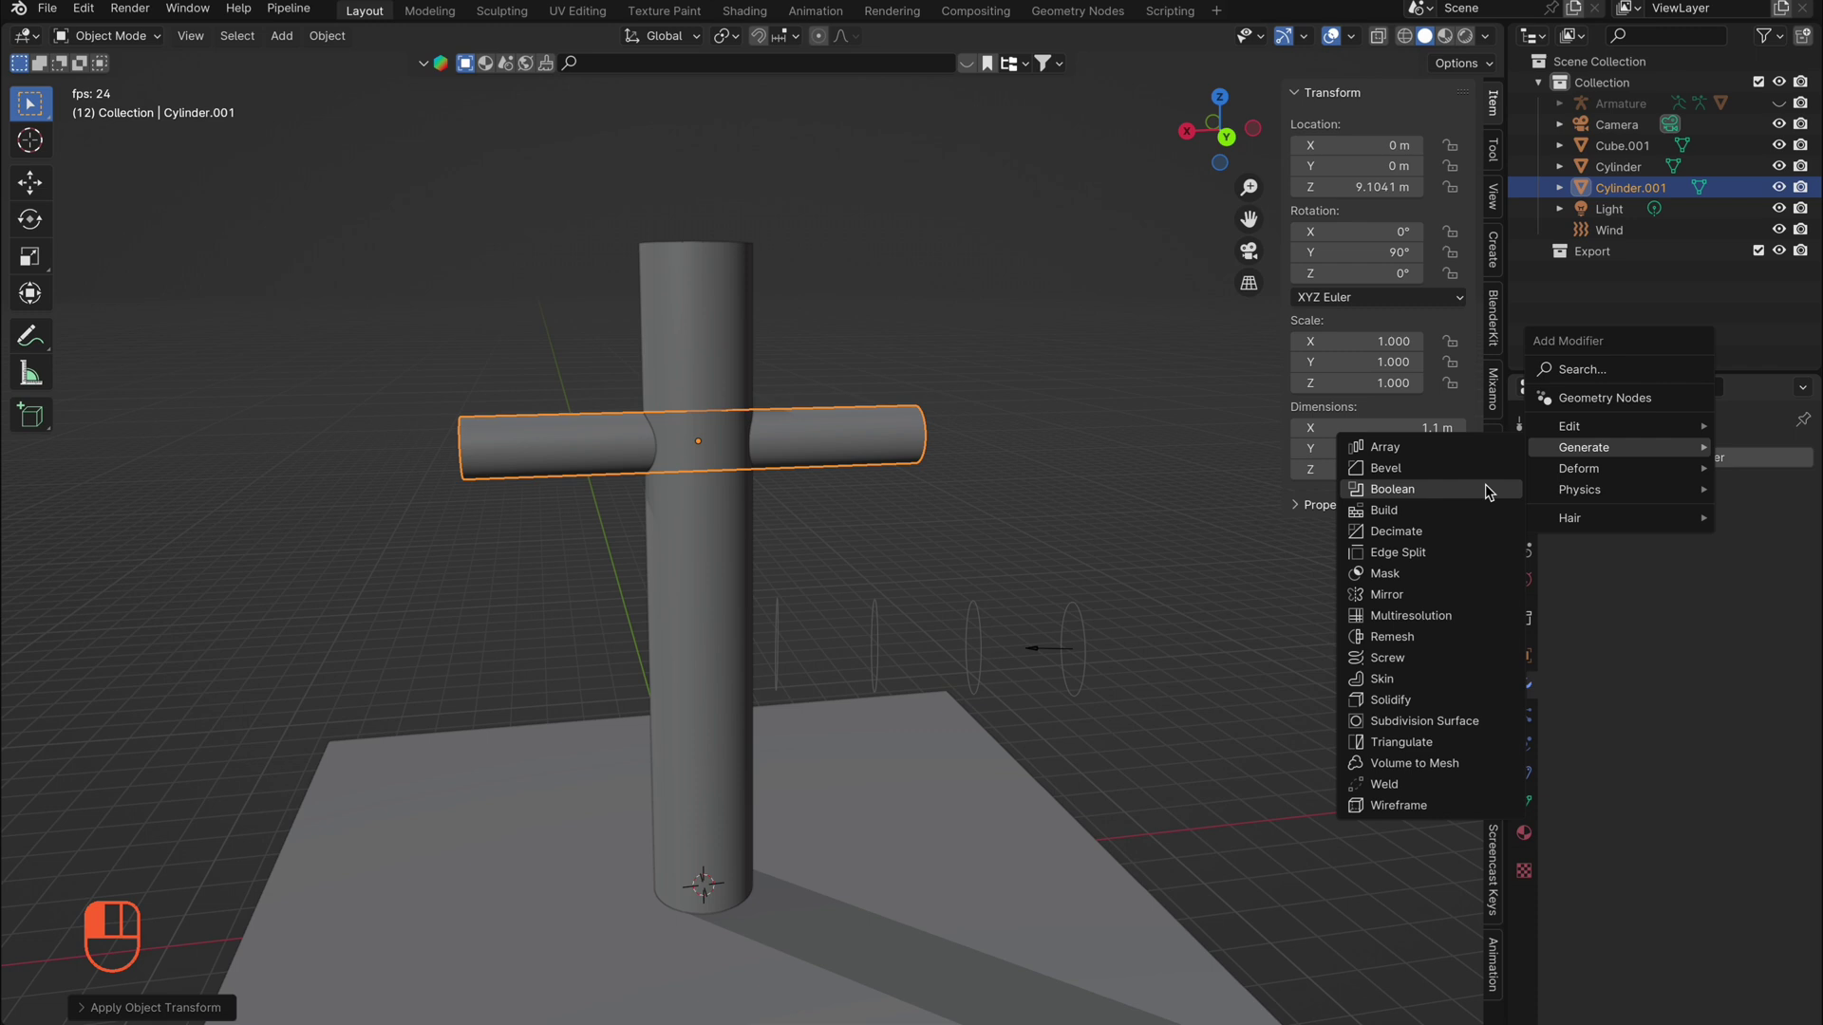
pyautogui.click(1385, 468)
pyautogui.click(703, 565)
pyautogui.click(1688, 504)
pyautogui.click(1385, 468)
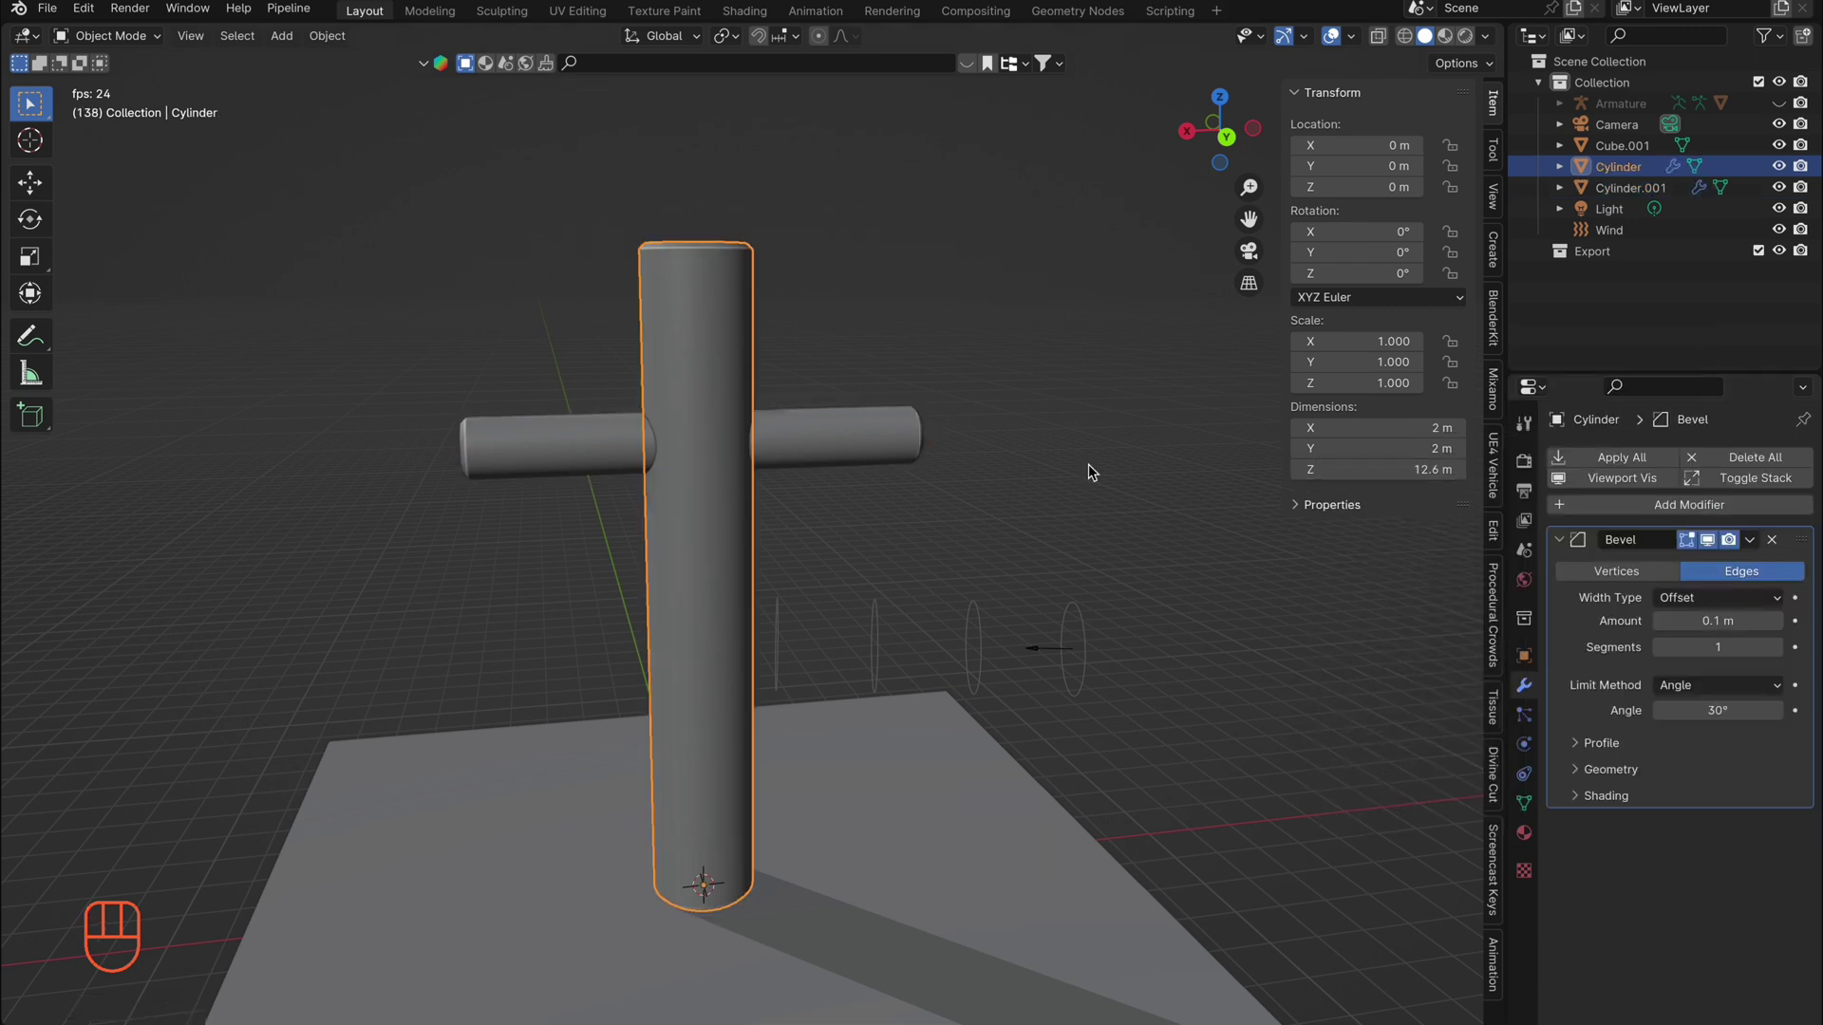
# Try to join the two cylinders into one object with their Bevel modifiers unapplied
pyautogui.click(605, 451)
pyautogui.keyDown('shift'); pyautogui.click(733, 508); pyautogui.keyUp('shift')
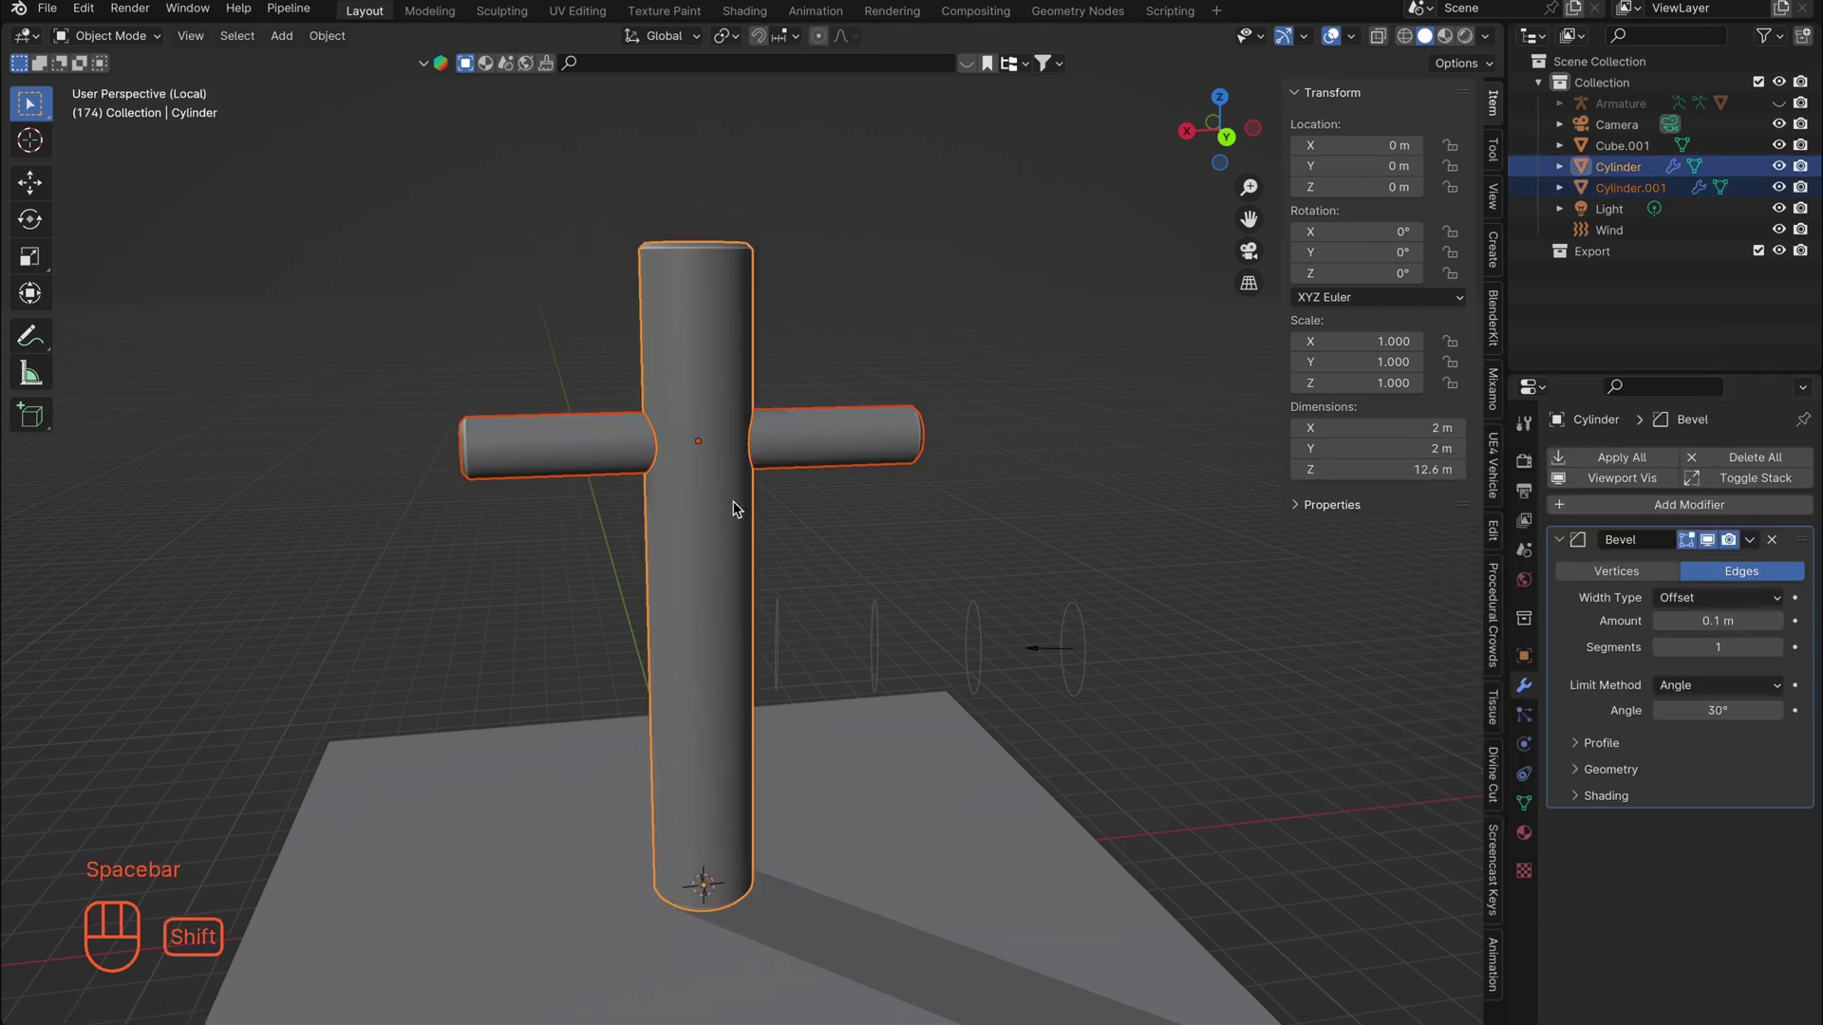
pyautogui.press('super+j')
pyautogui.press('super+z')
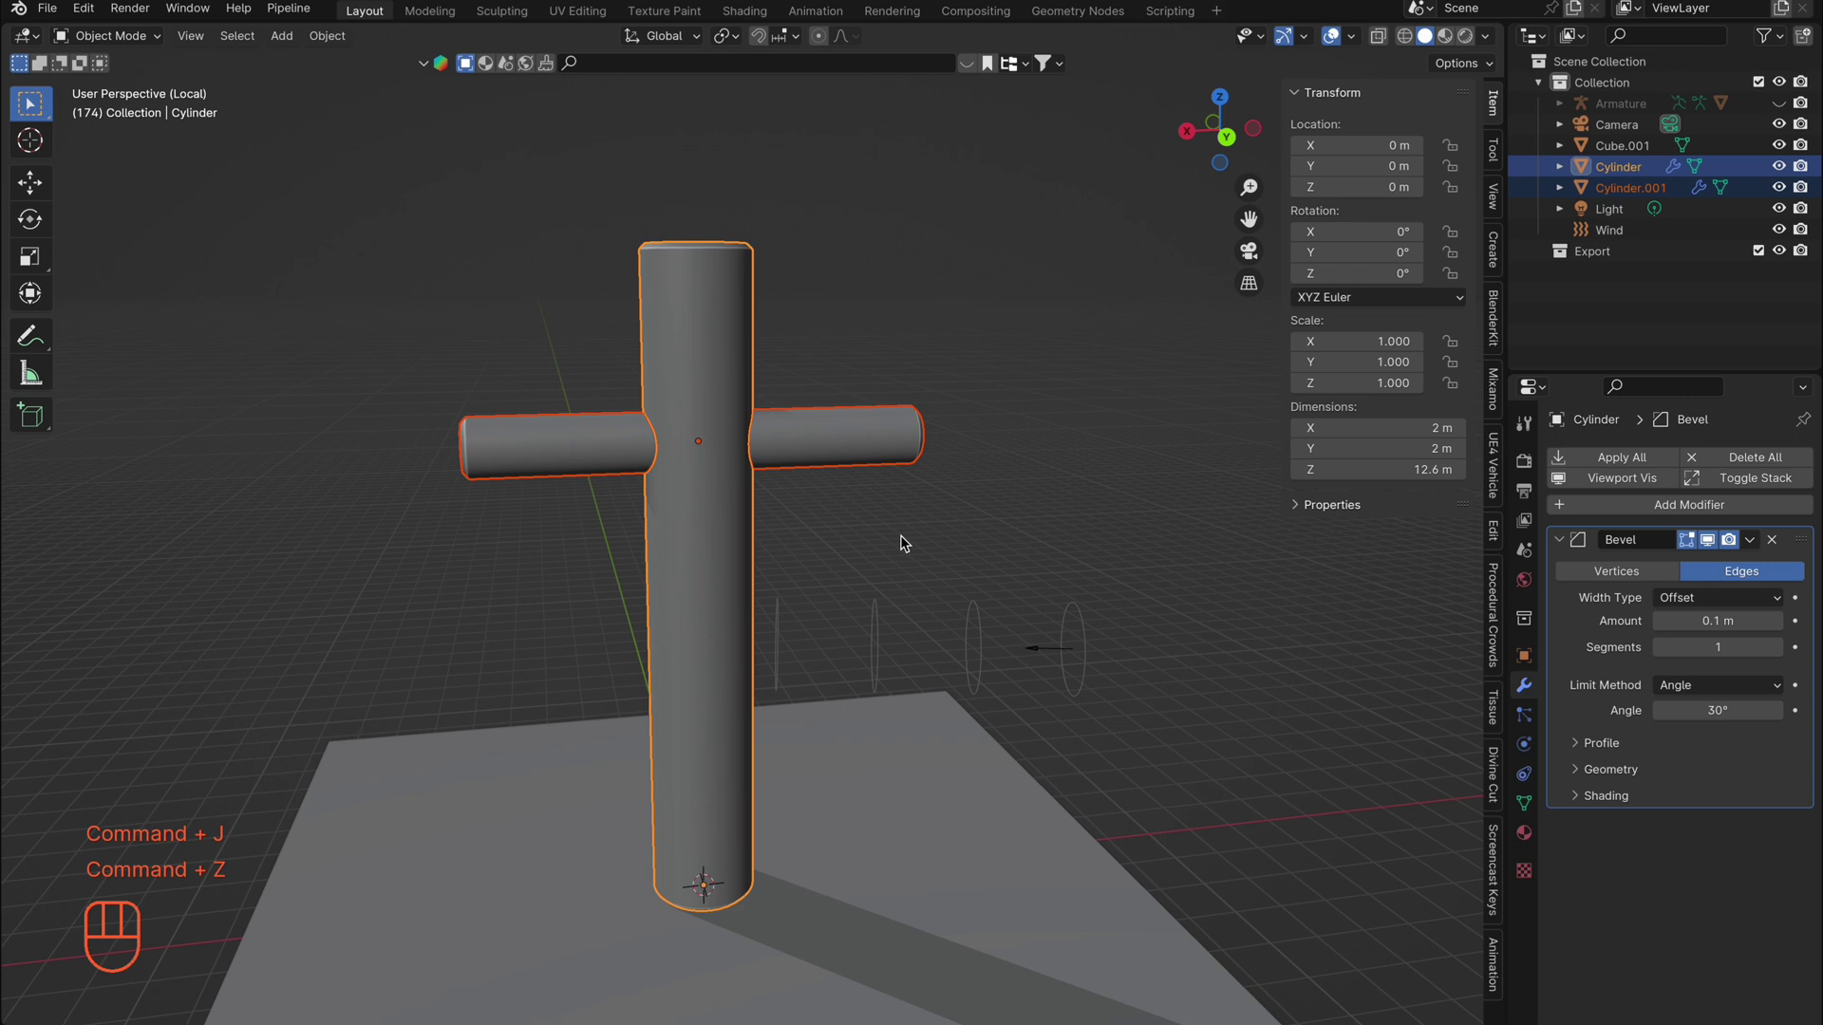
# Apply the Bevel modifiers on both cylinders and join the crossbar to the vertical cylinder as one object
pyautogui.press('super+a')
pyautogui.click(812, 443)
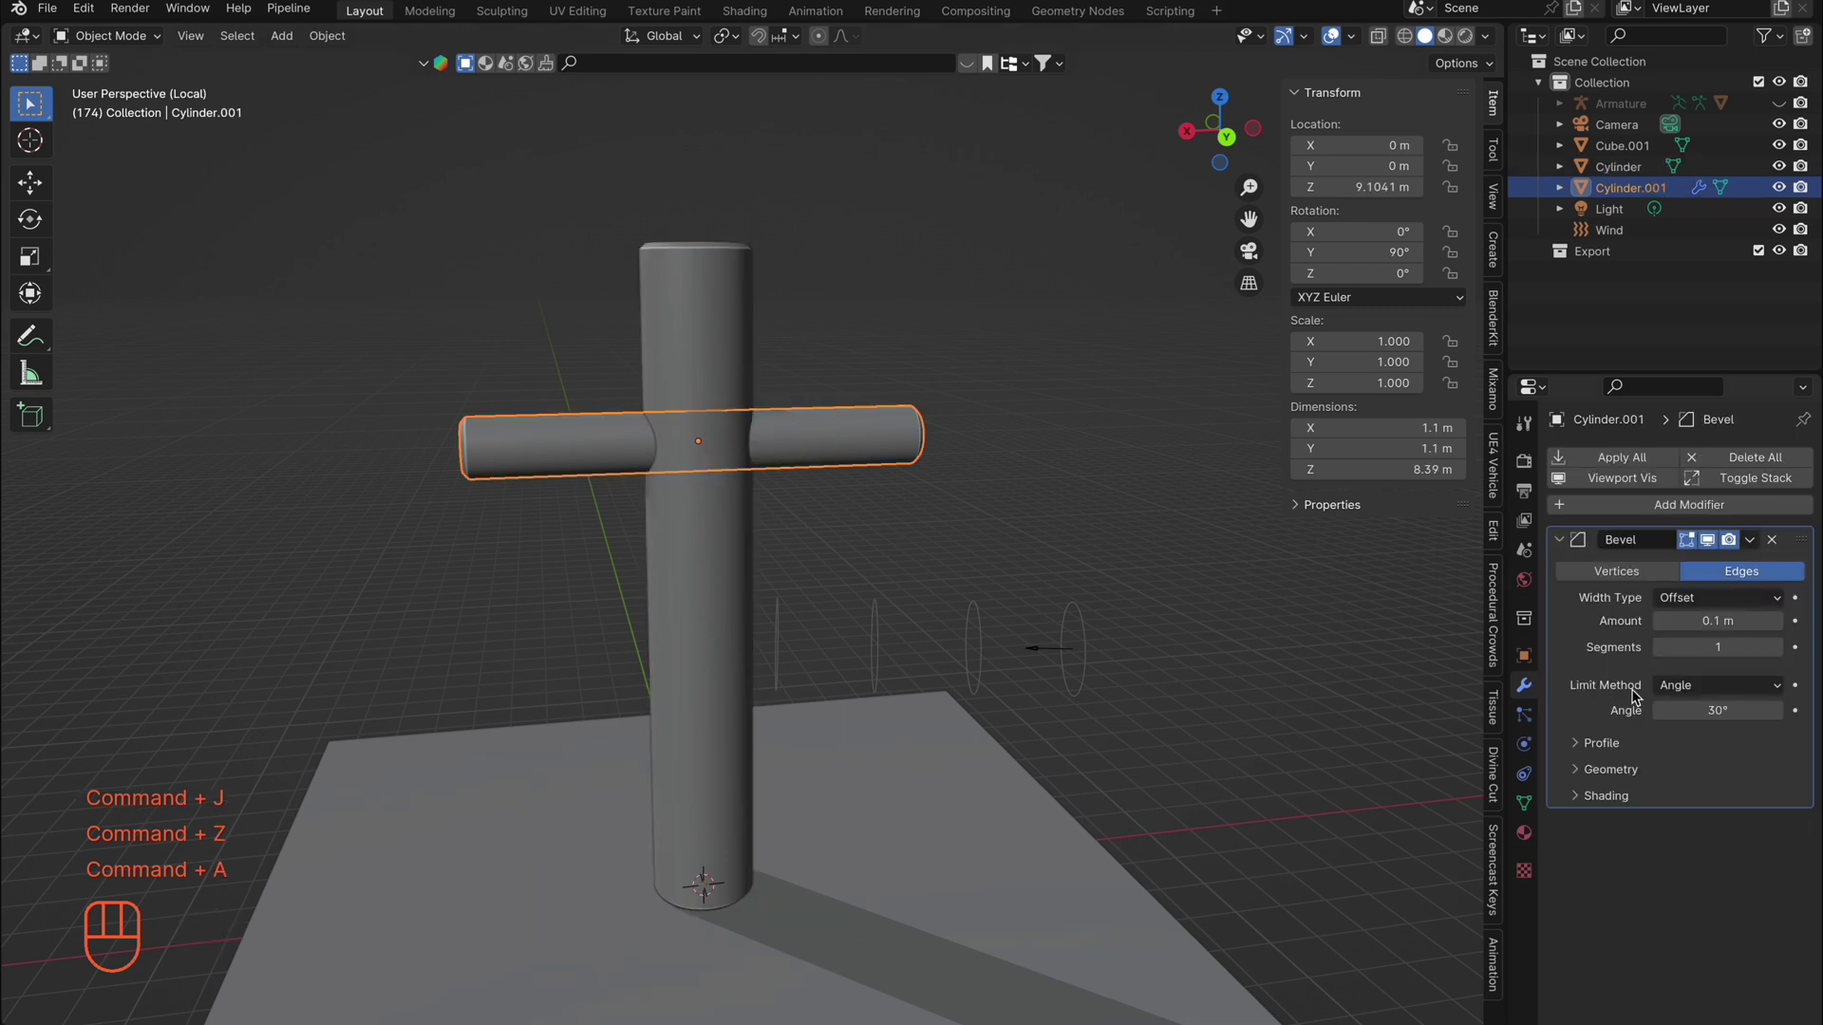
pyautogui.press('super+a')
pyautogui.keyDown('shift'); pyautogui.click(707, 529); pyautogui.keyUp('shift')
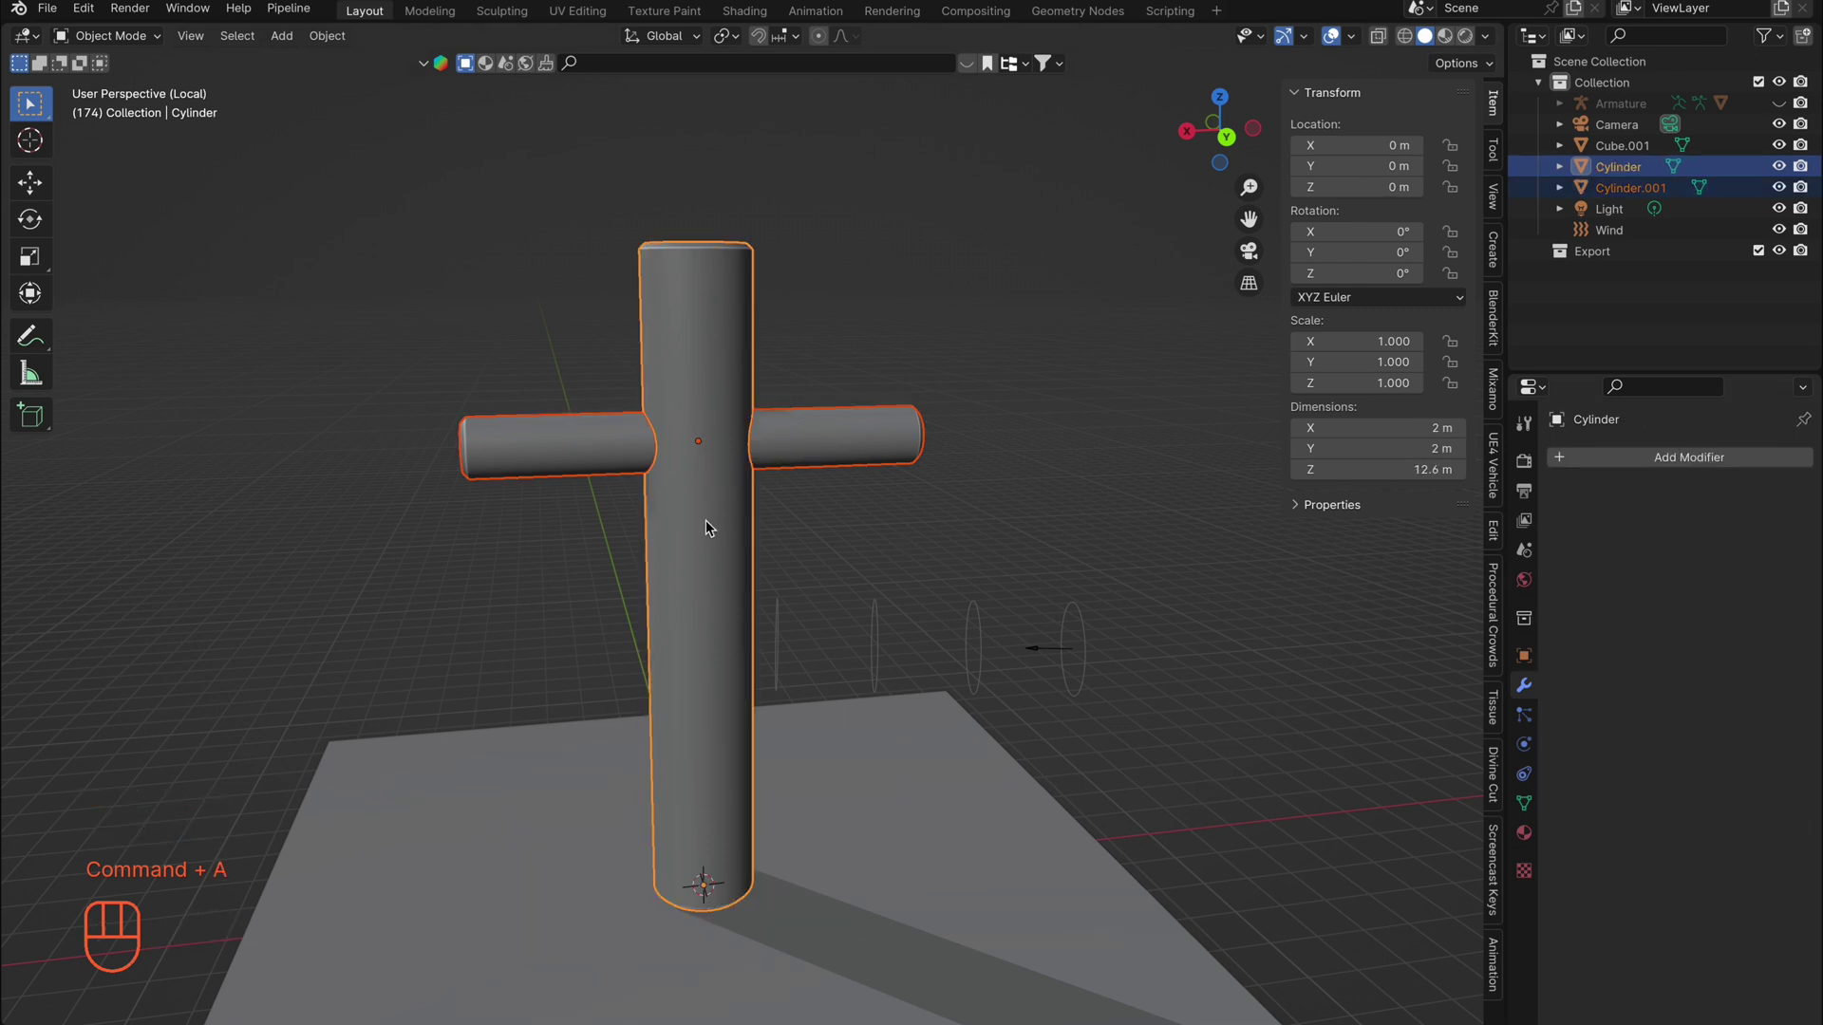
pyautogui.press('super+j')
pyautogui.click(972, 503)
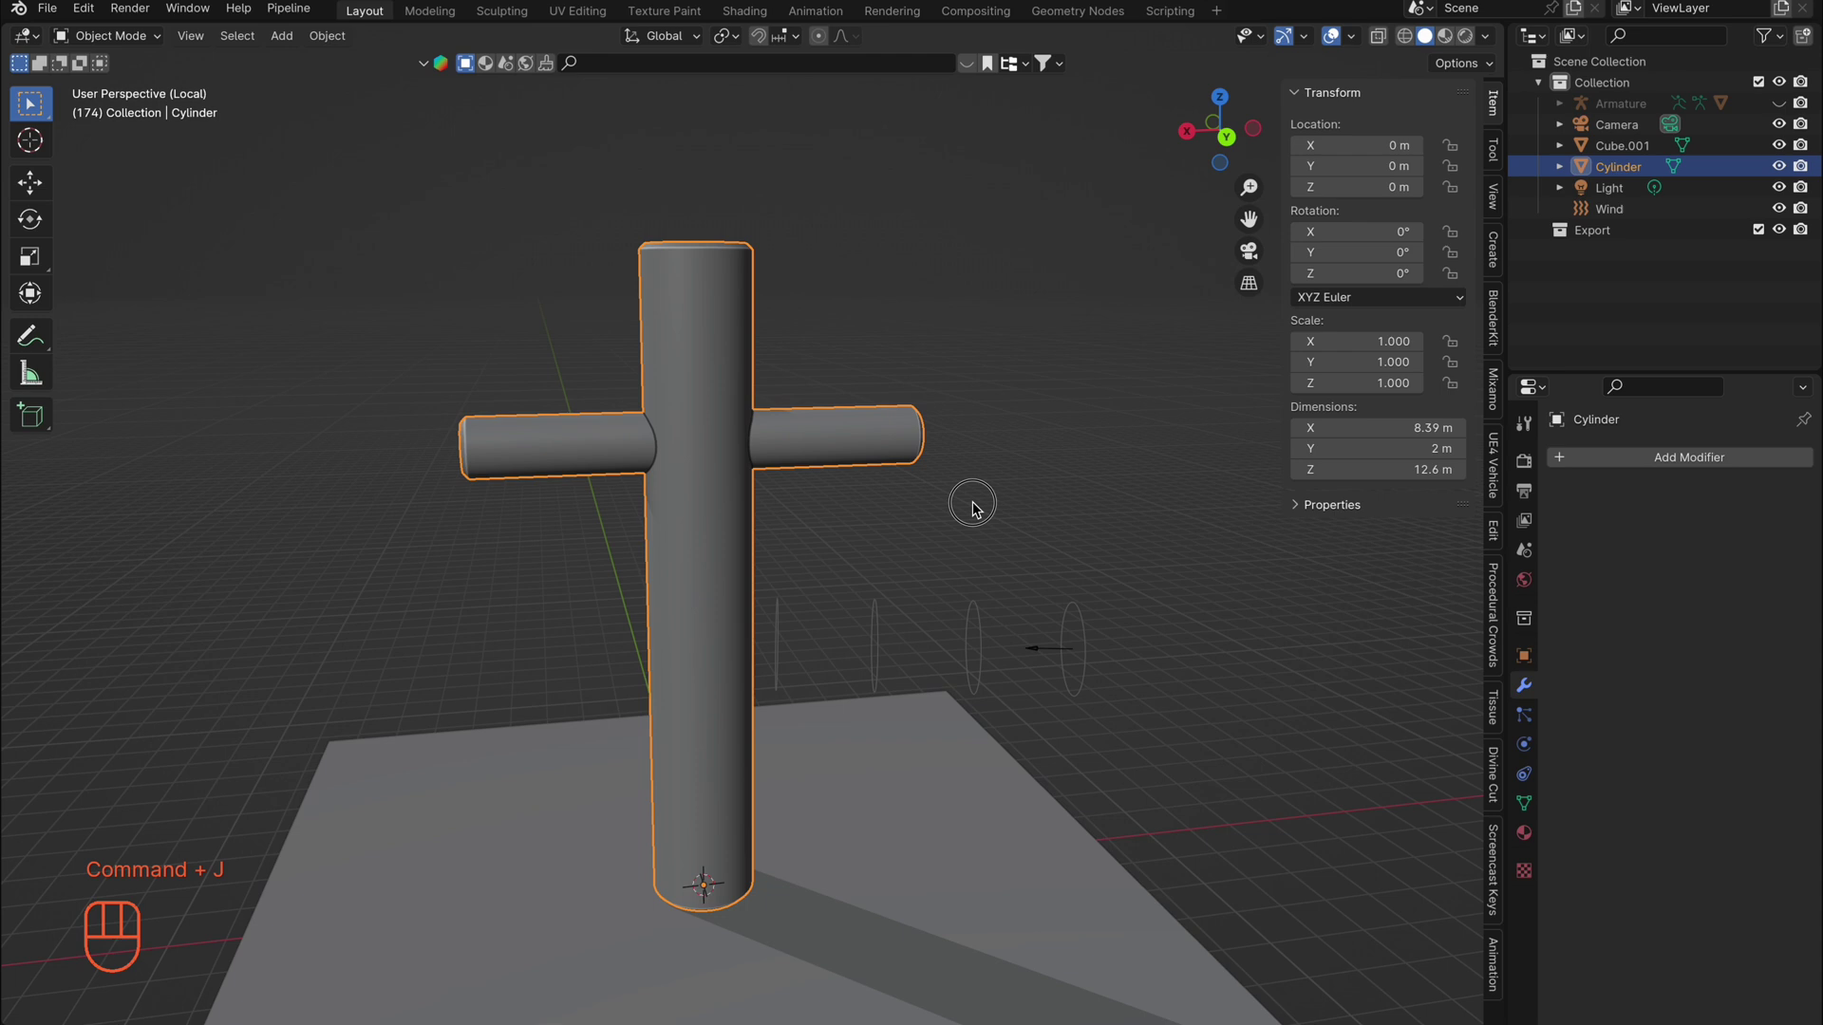
# Add a single-bone armature at the base of the post and set it to display In Front
pyautogui.hscroll(5, 972, 503)
pyautogui.hscroll(-10, 972, 503)
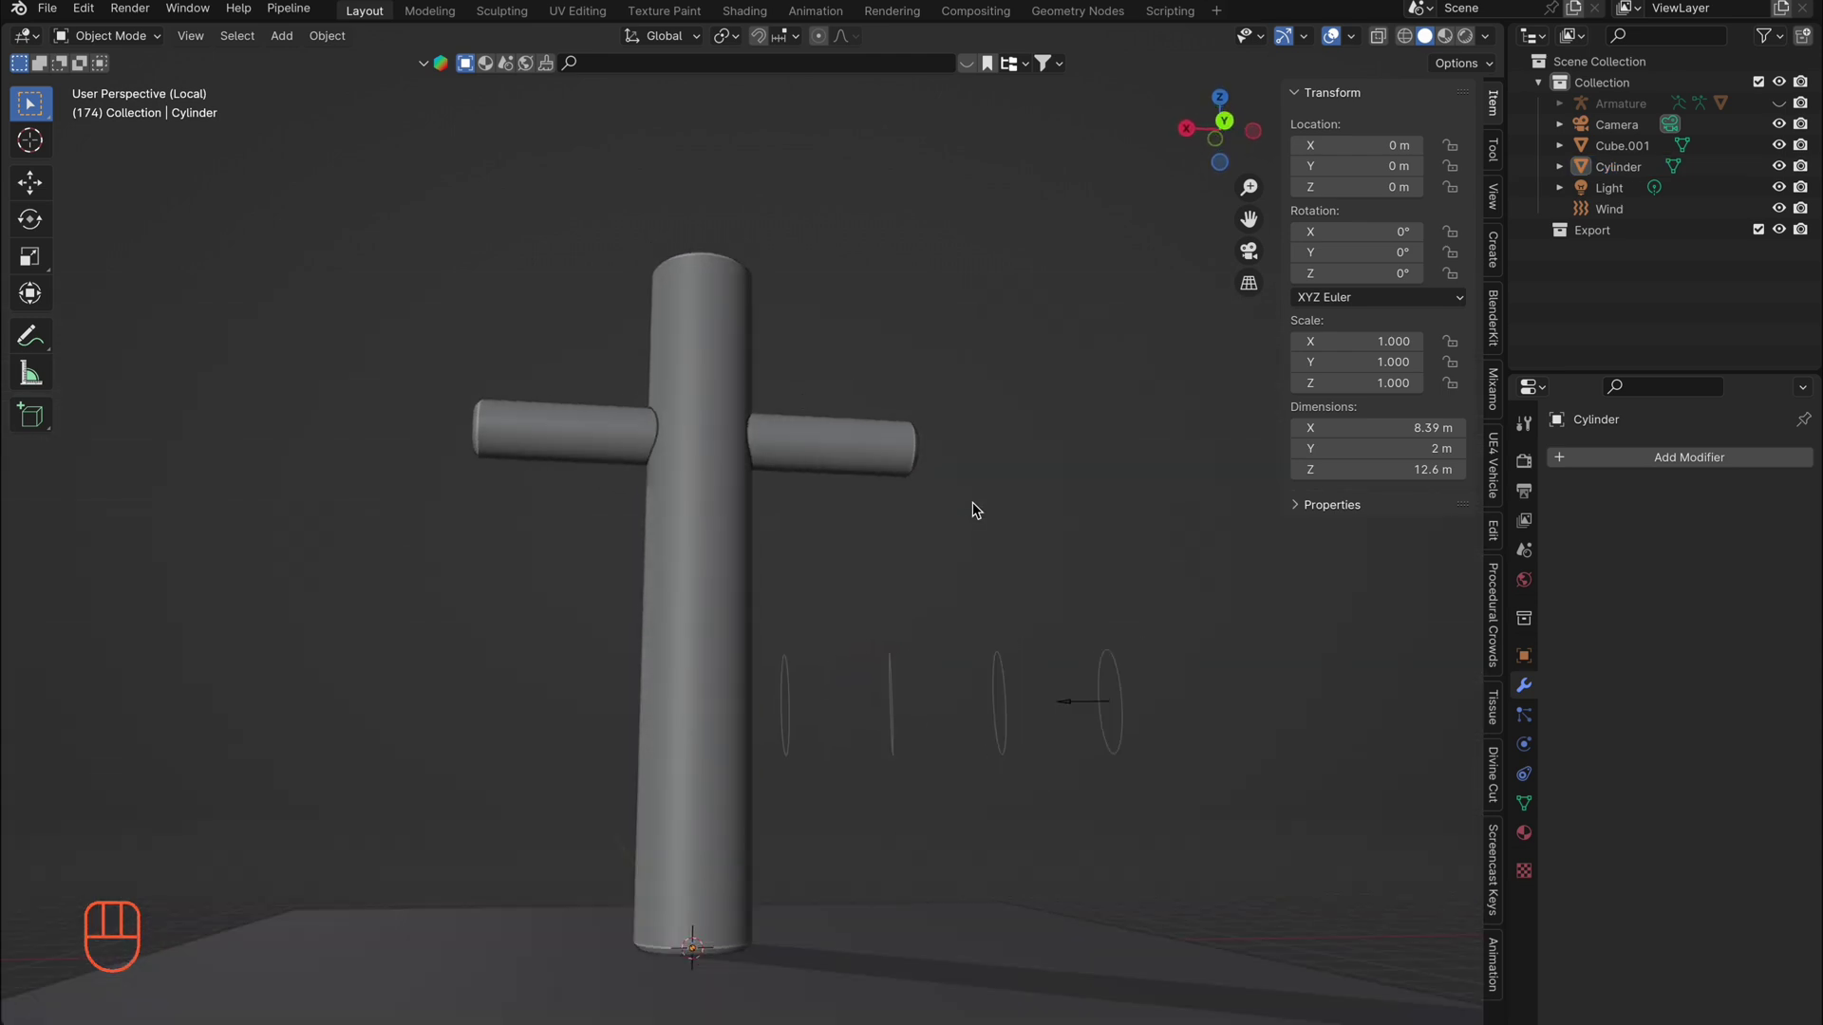
pyautogui.hotkey('shift', 'a')
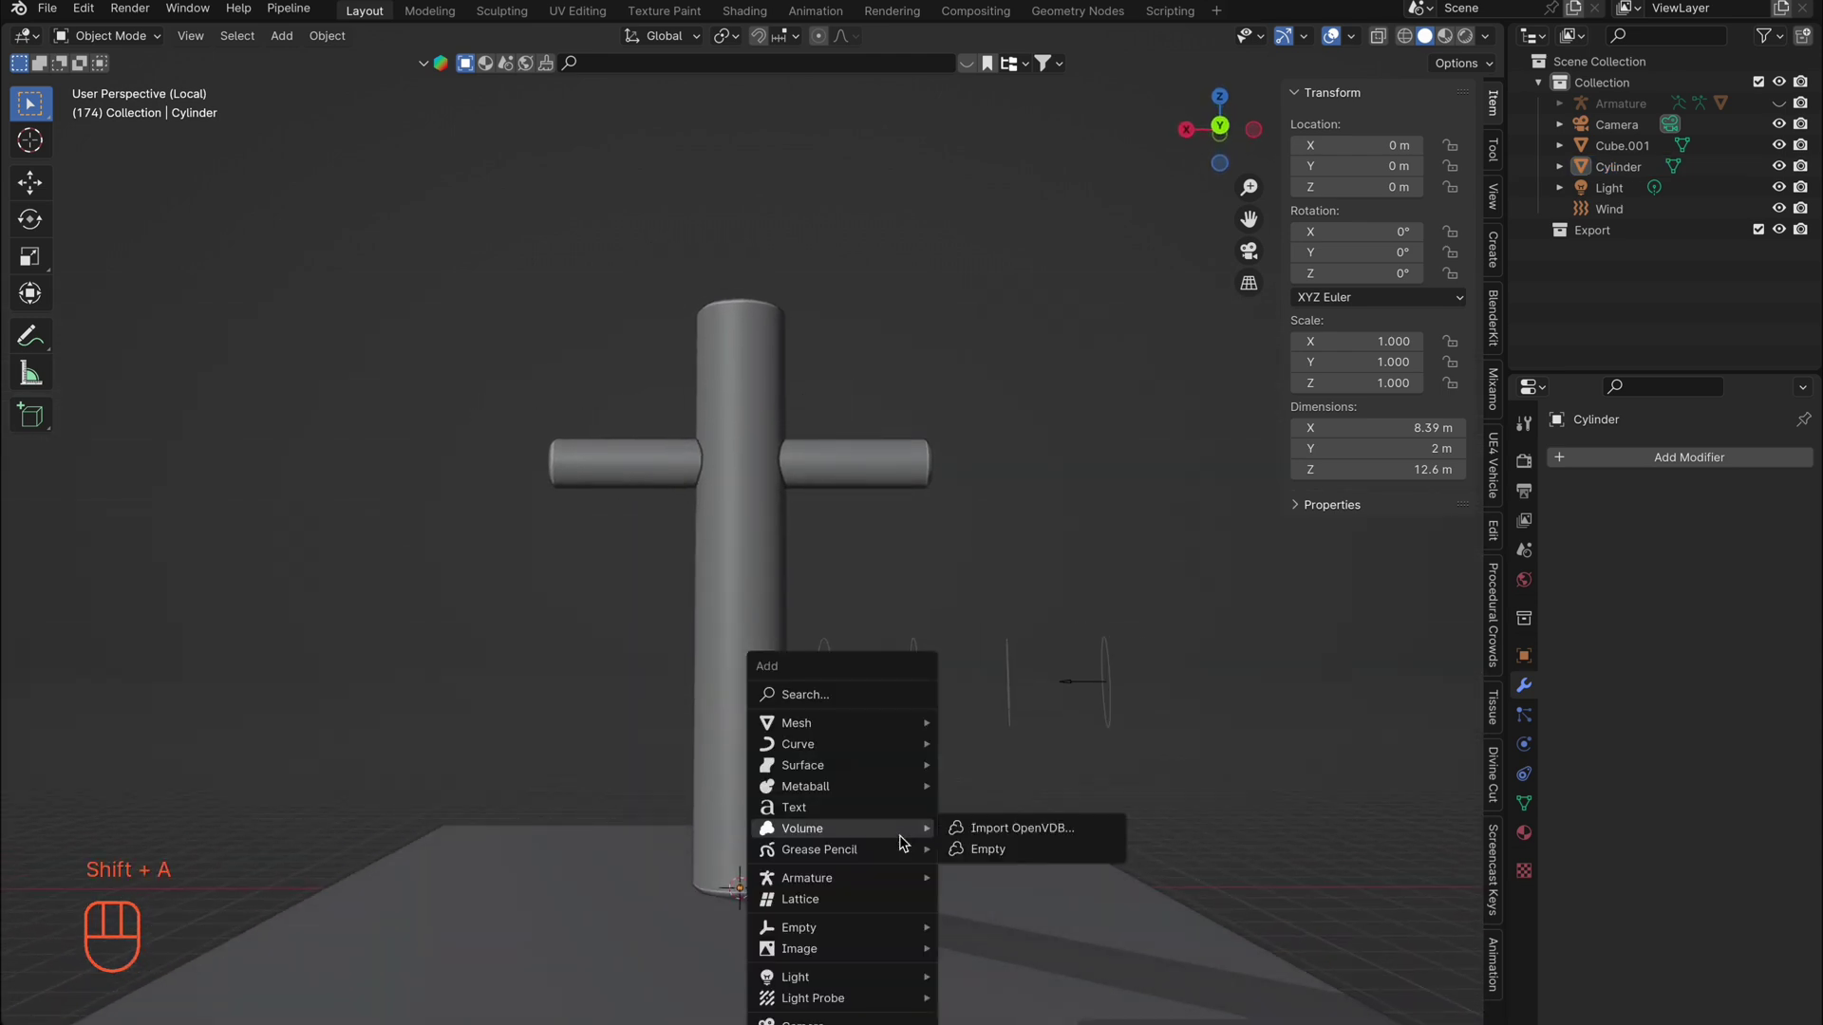
pyautogui.moveTo(874, 882)
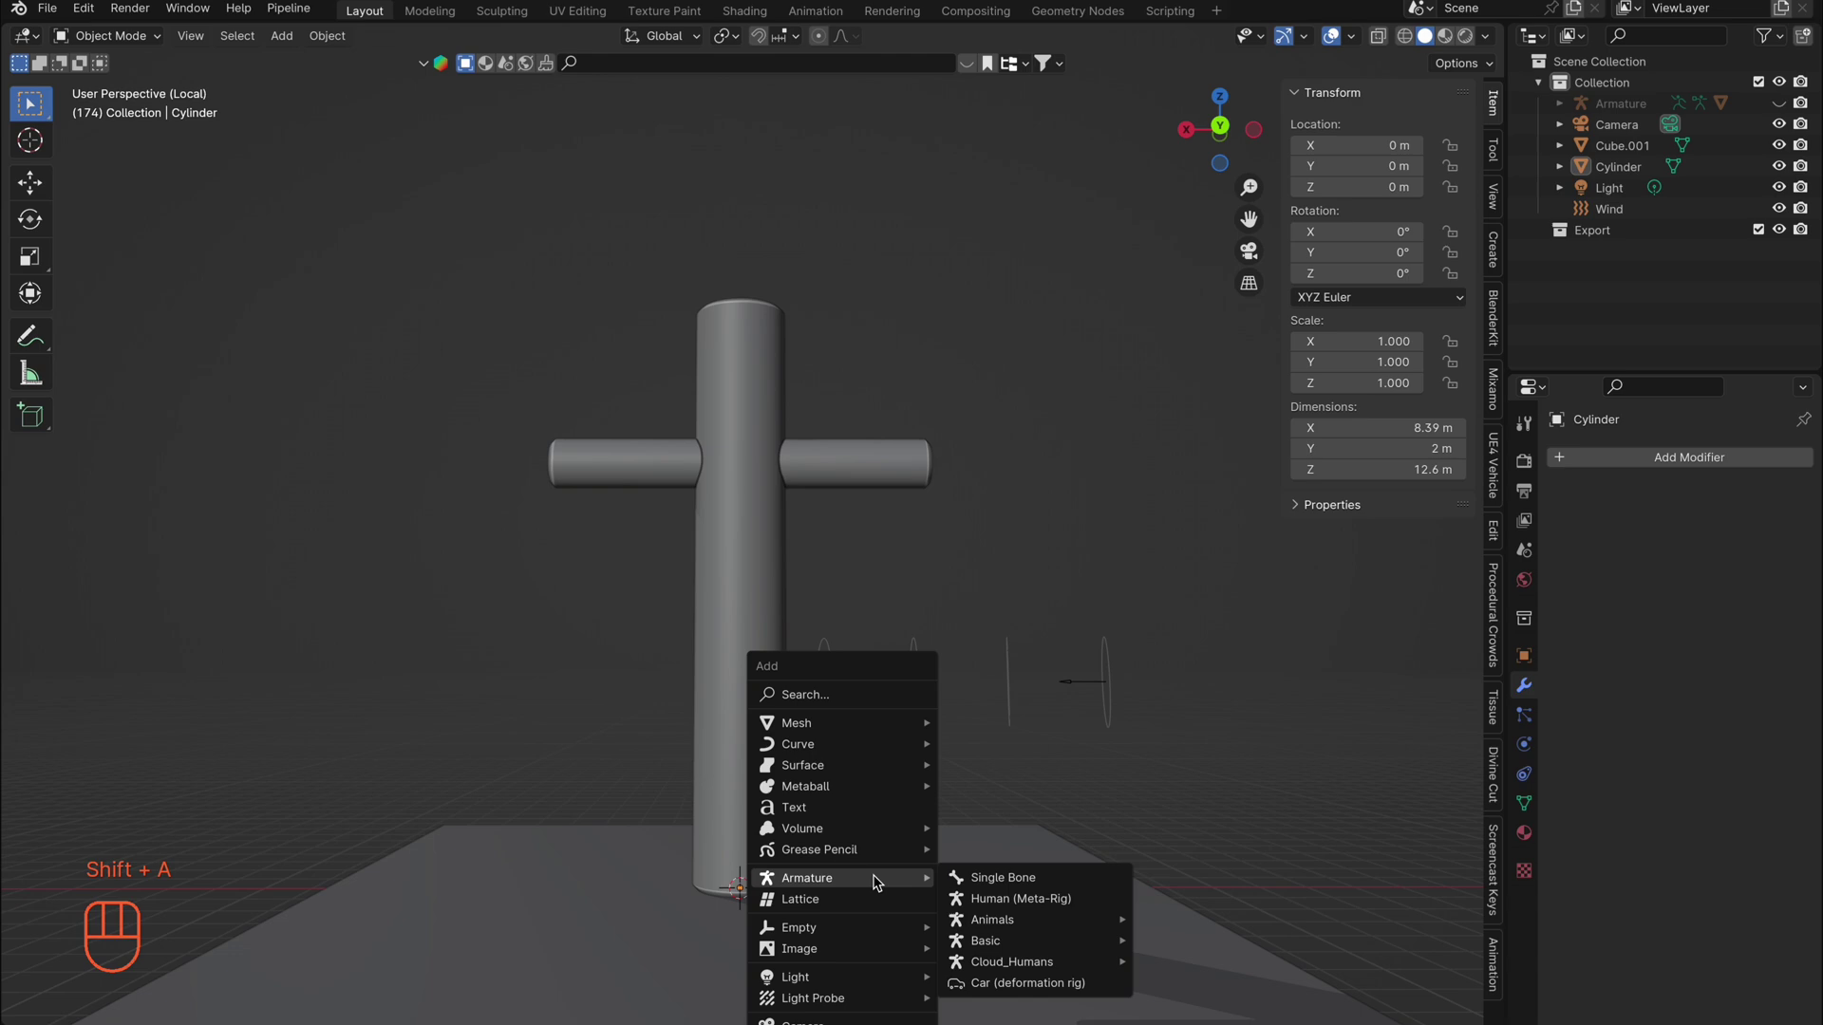
pyautogui.click(1004, 878)
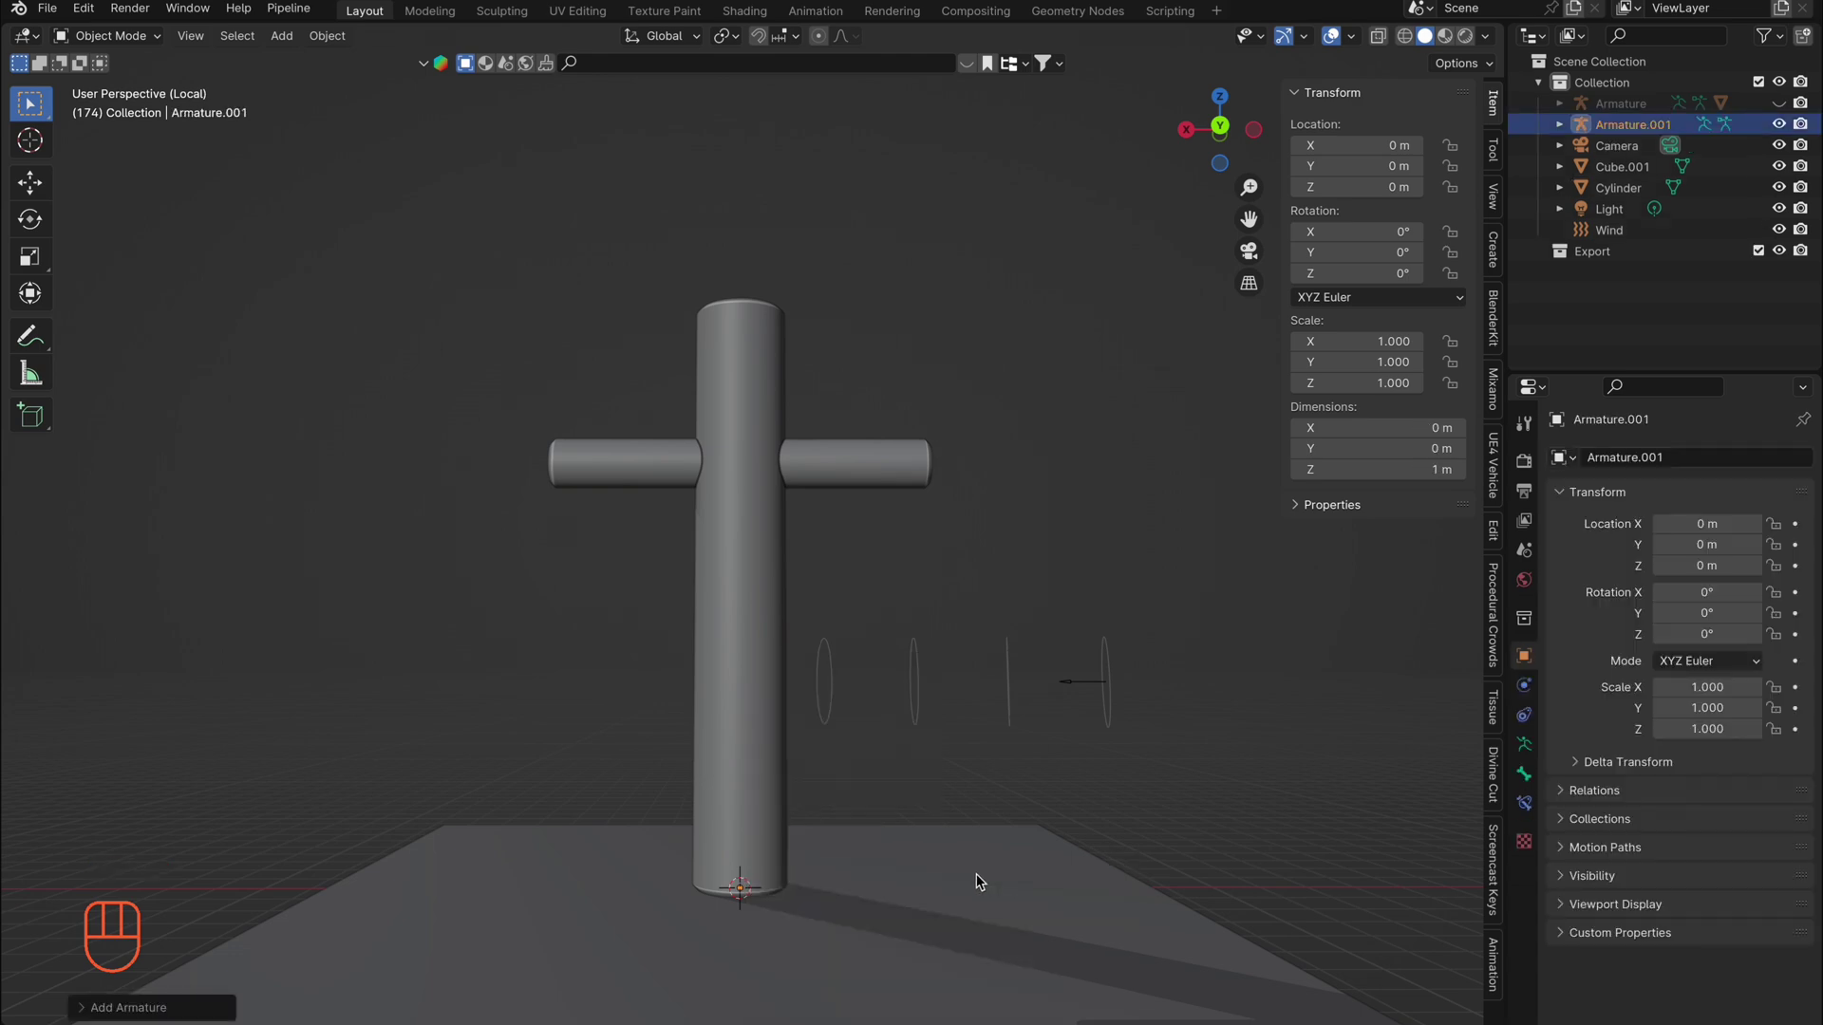
pyautogui.click(1524, 746)
# Edit the armature in back view and raise the bone's tail to about Z 1.77 m, undoing the extra Z scaling
pyautogui.press('ctrl+KP_1')
pyautogui.press('Tab')
pyautogui.press('s')
pyautogui.press('z')
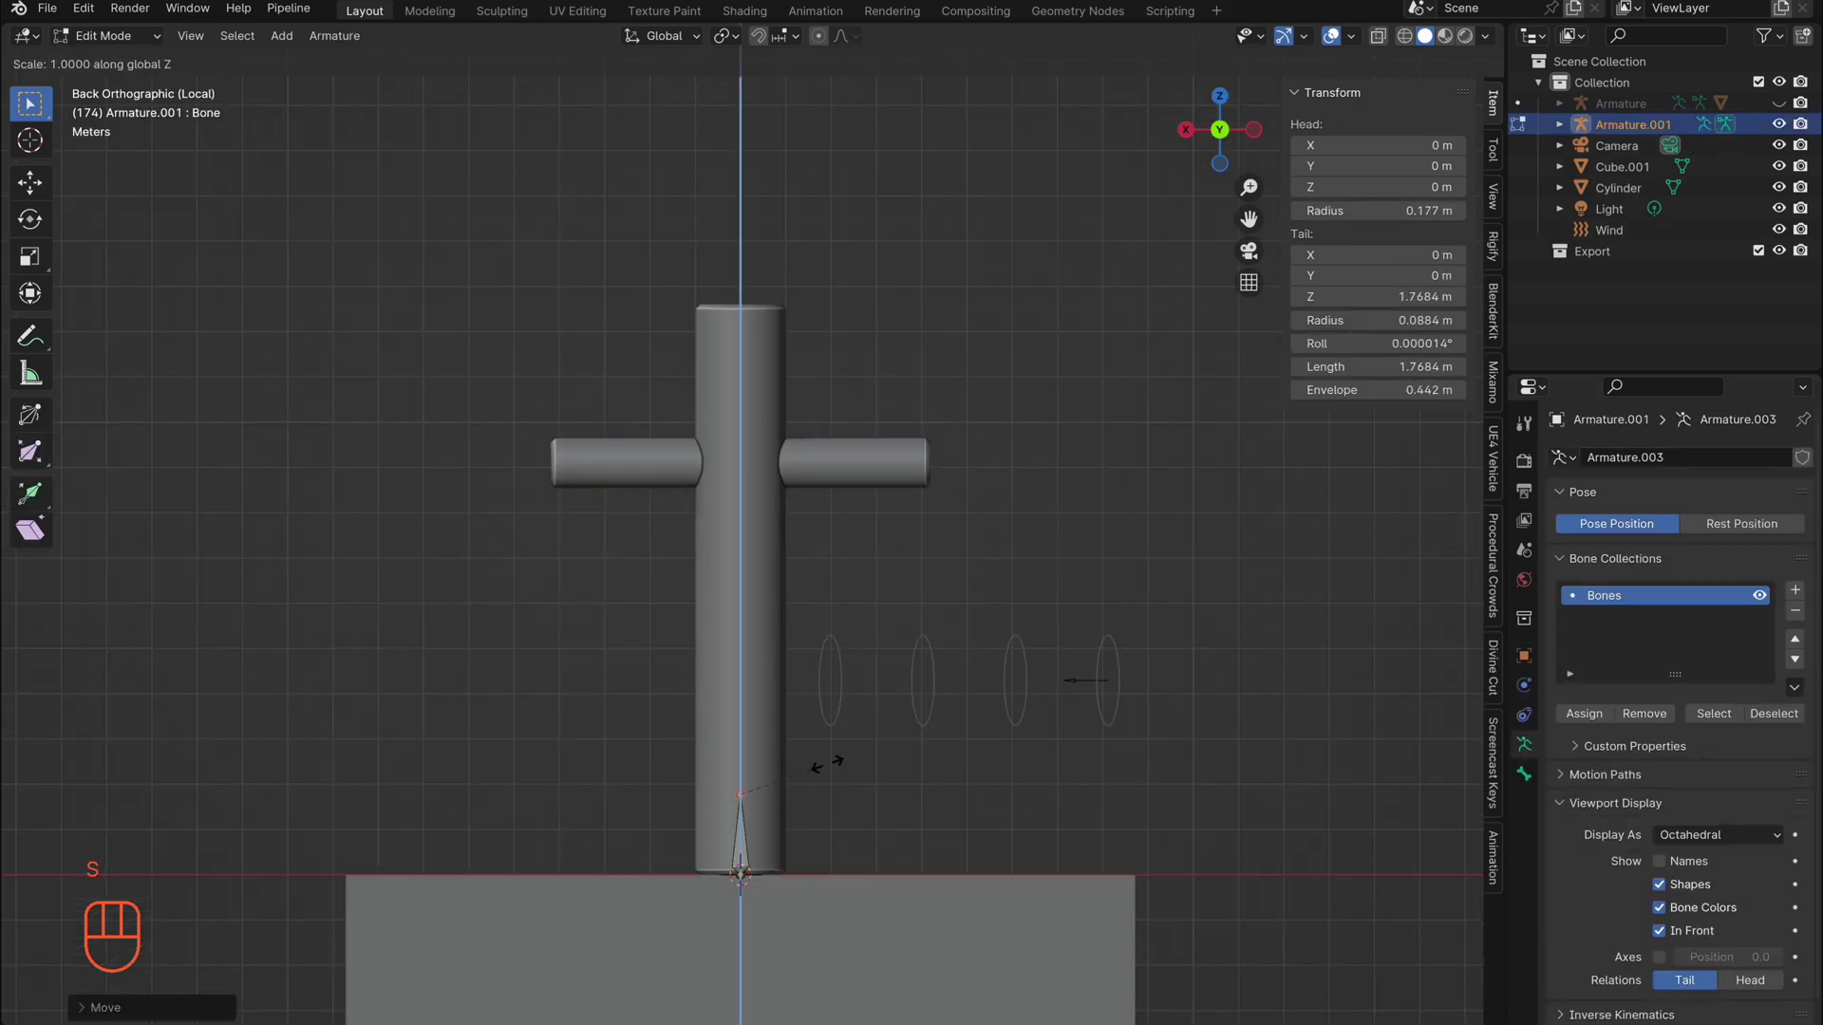
pyautogui.click(826, 764)
pyautogui.press('super+z')
# Try to extrude two bones upward along Z from the base bone's tail without snapping
pyautogui.press('e')
pyautogui.press('z')
pyautogui.click(815, 692)
pyautogui.press('e')
pyautogui.press('z')
pyautogui.click(814, 610)
pyautogui.press('super+z')
pyautogui.press('super+z')
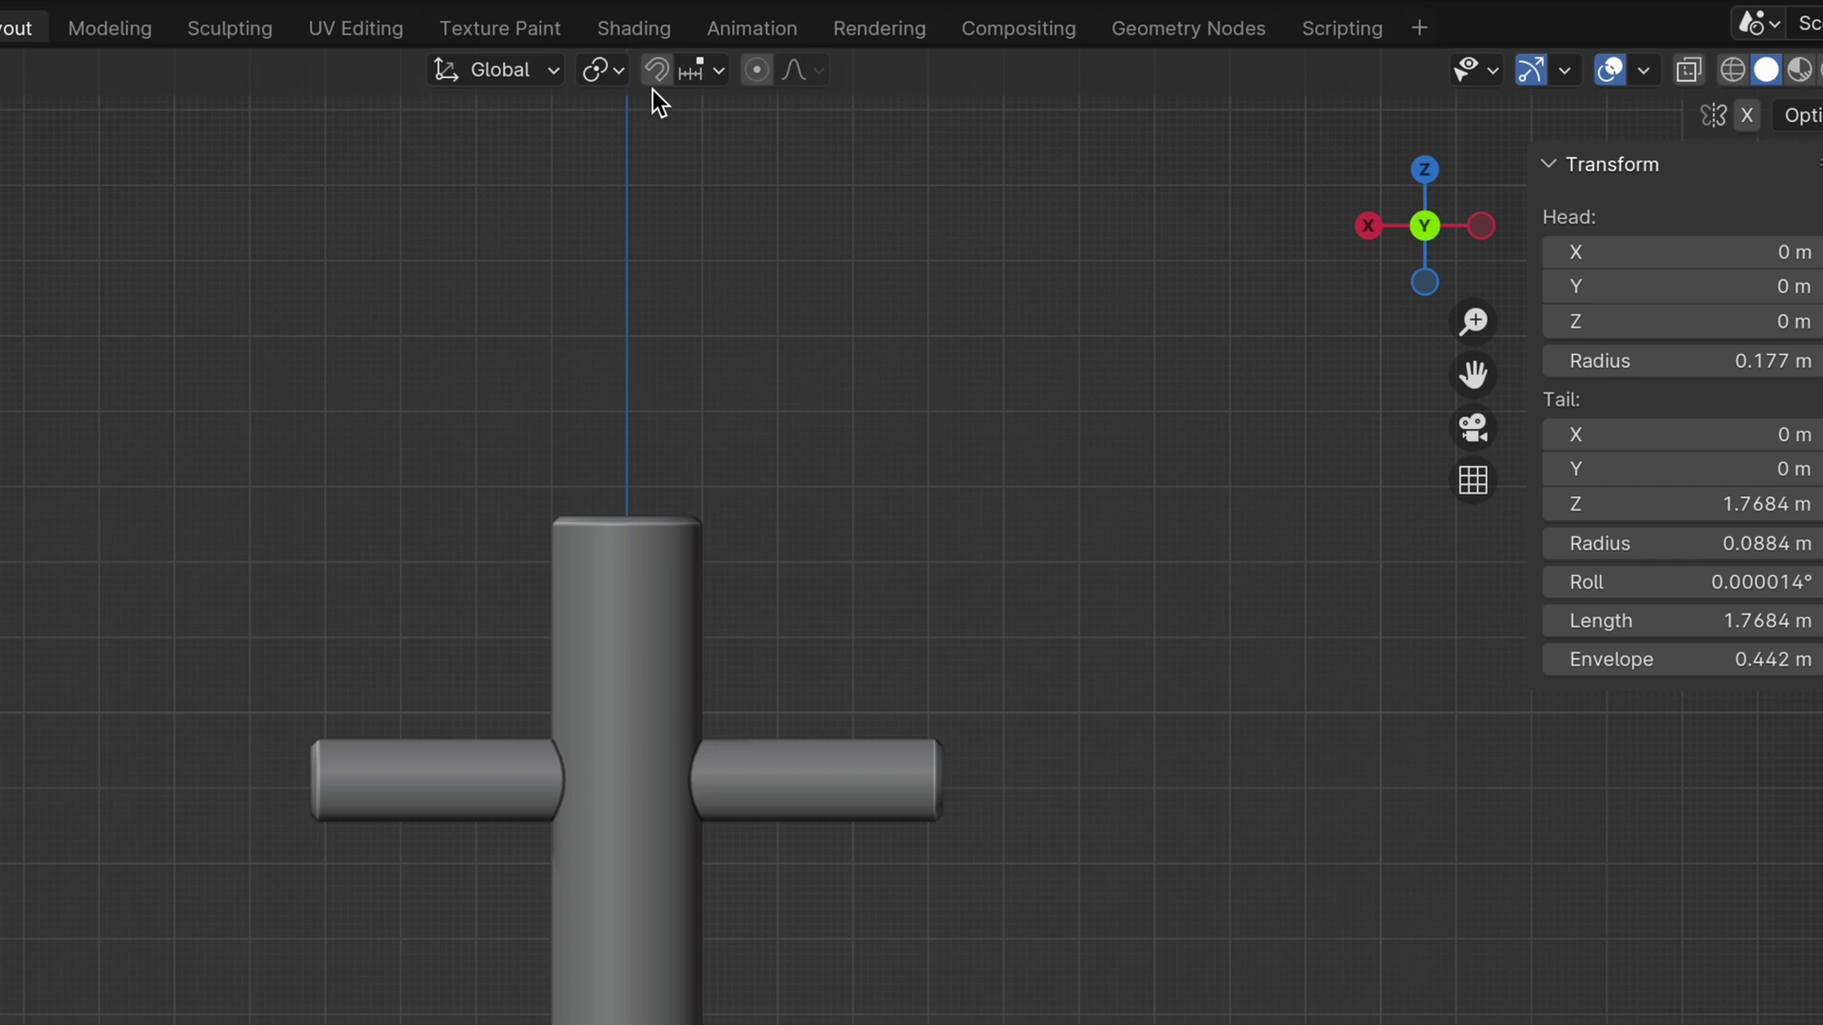
# Enable snapping and extrude a vertical chain of 2 m bones up the post, ending with a 1 m bone at about Z 12.77 m
pyautogui.click(655, 71)
pyautogui.press('e')
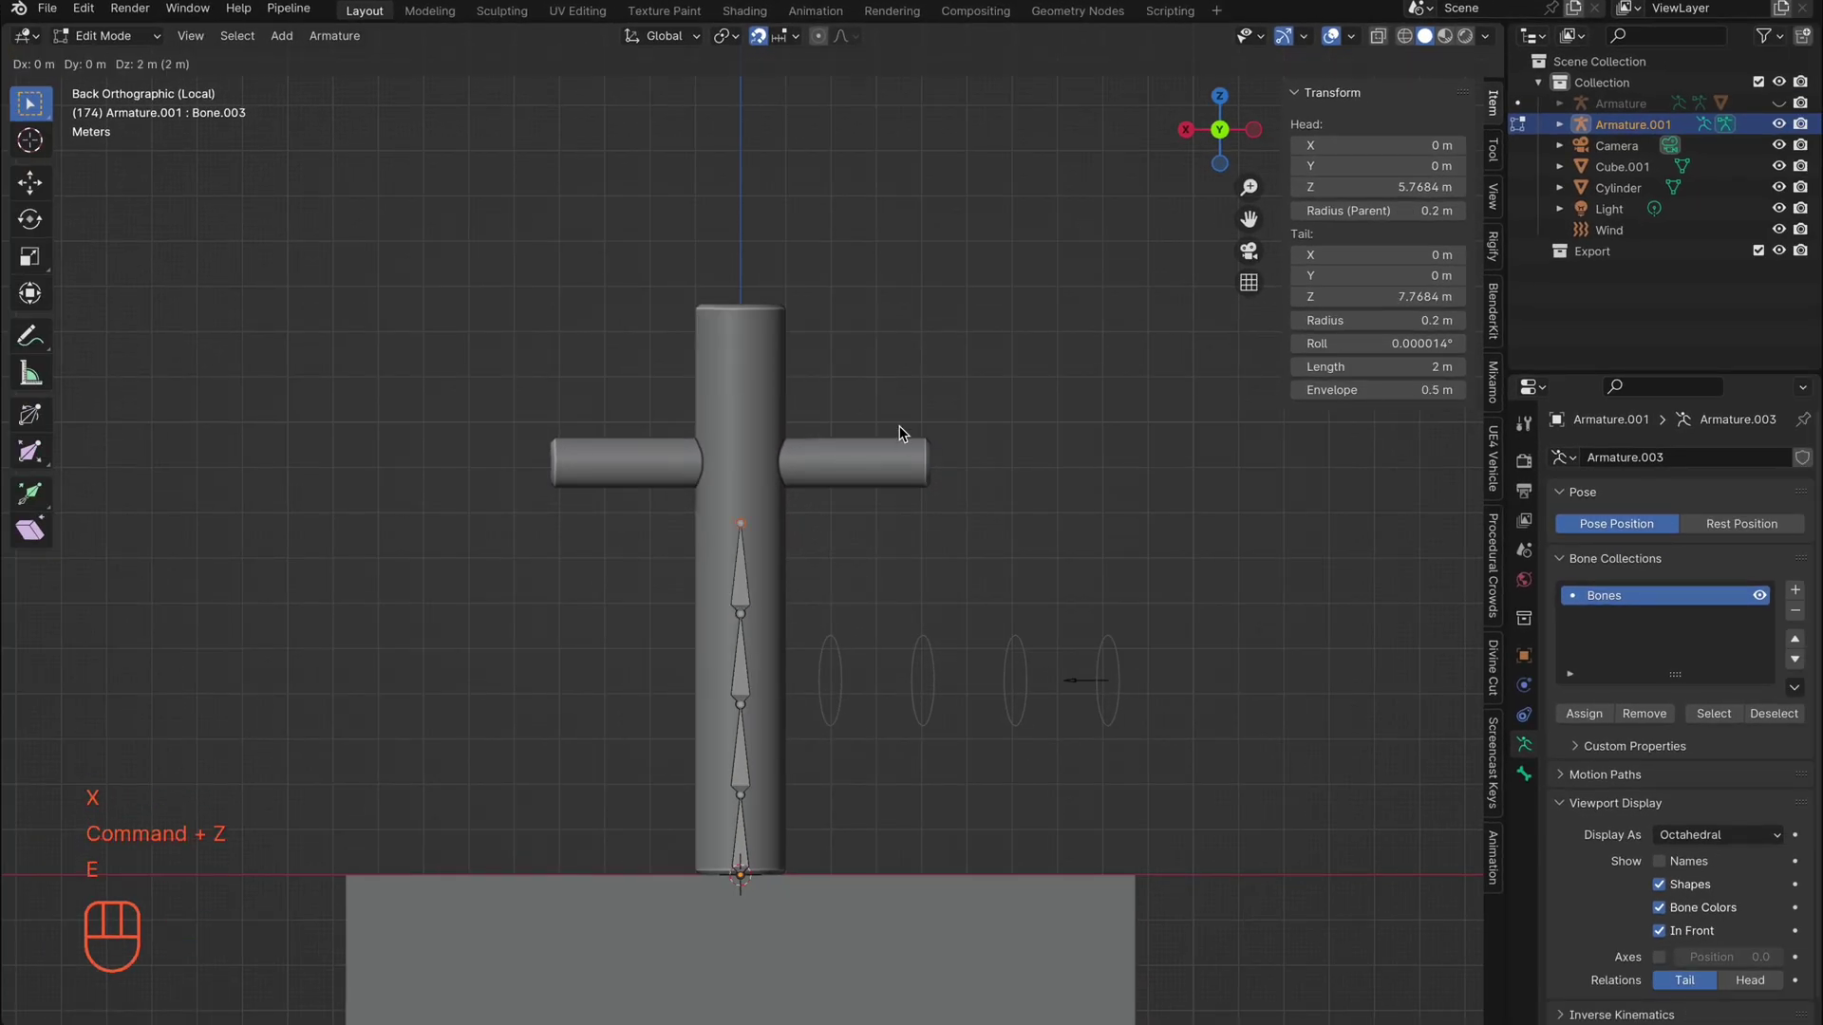
pyautogui.click(899, 427)
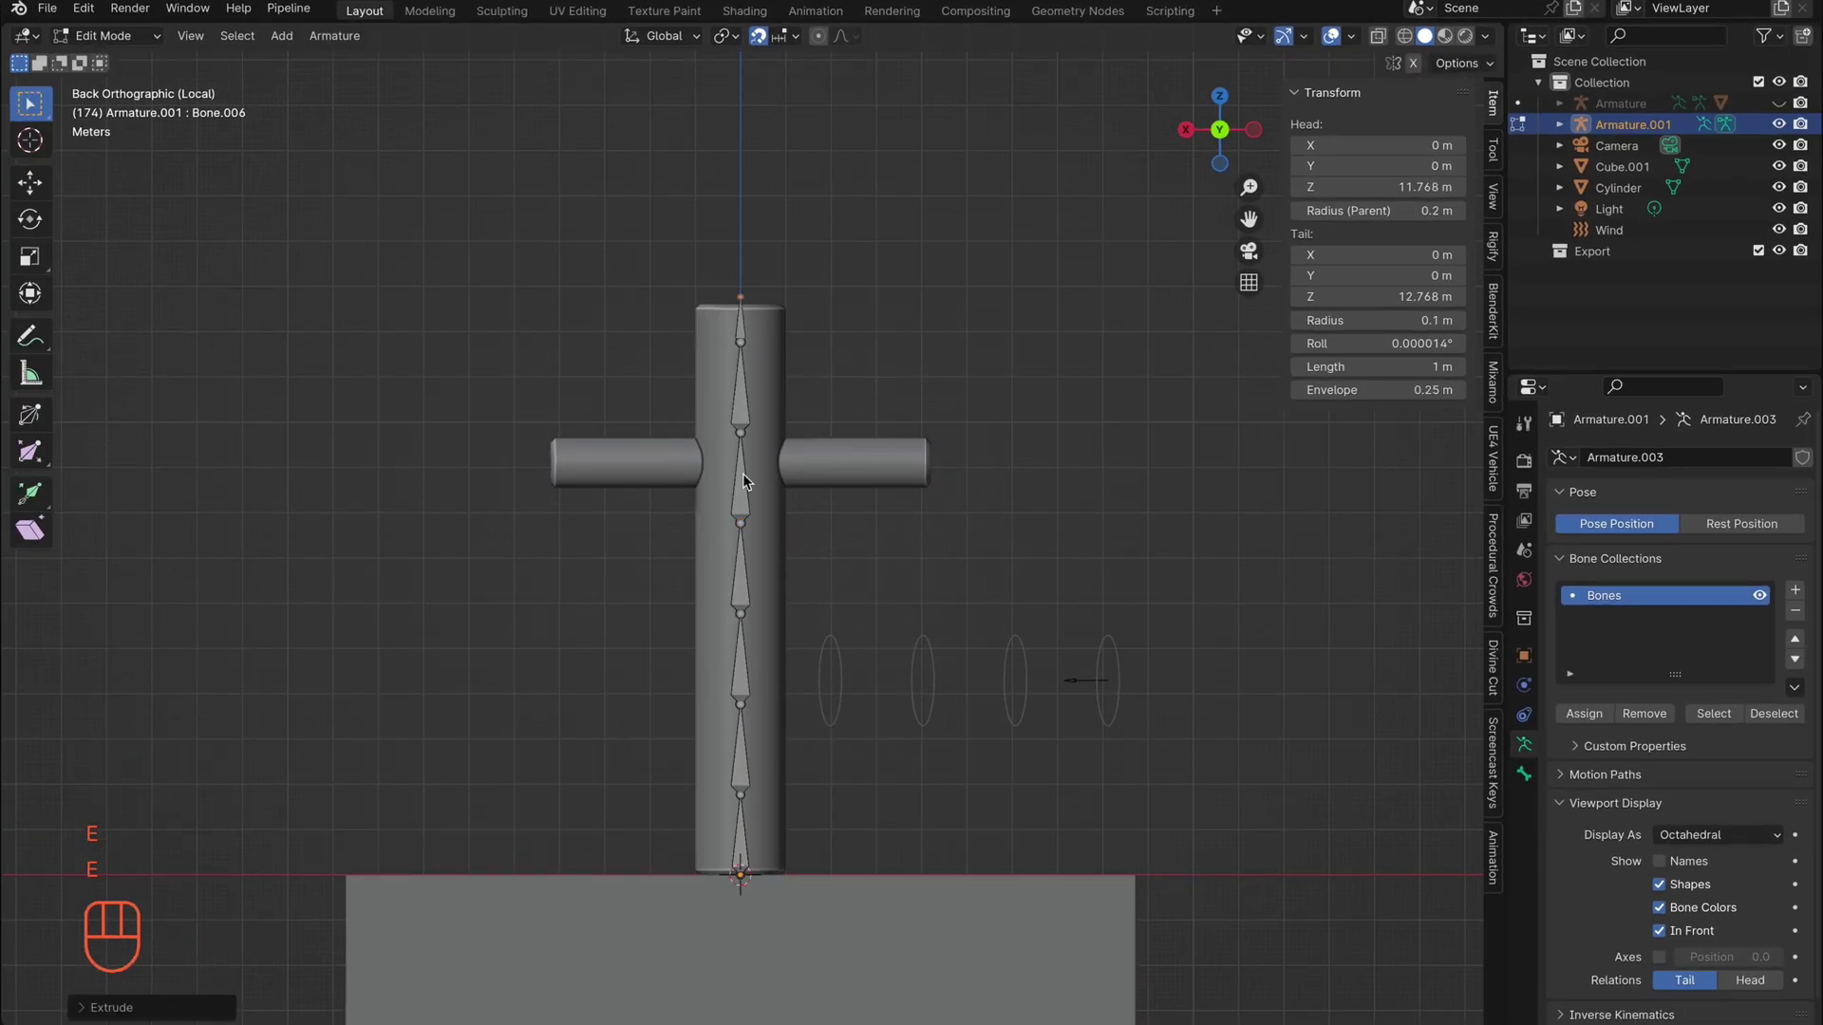
# Extrude a slanted connecting bone from the spine joint at Z 9.77 m to the start of the crossbar's -X arm
pyautogui.click(740, 432)
pyautogui.press('e')
pyautogui.click(781, 463)
pyautogui.press('super+z')
pyautogui.scroll(5, 777, 484)
pyautogui.press('e')
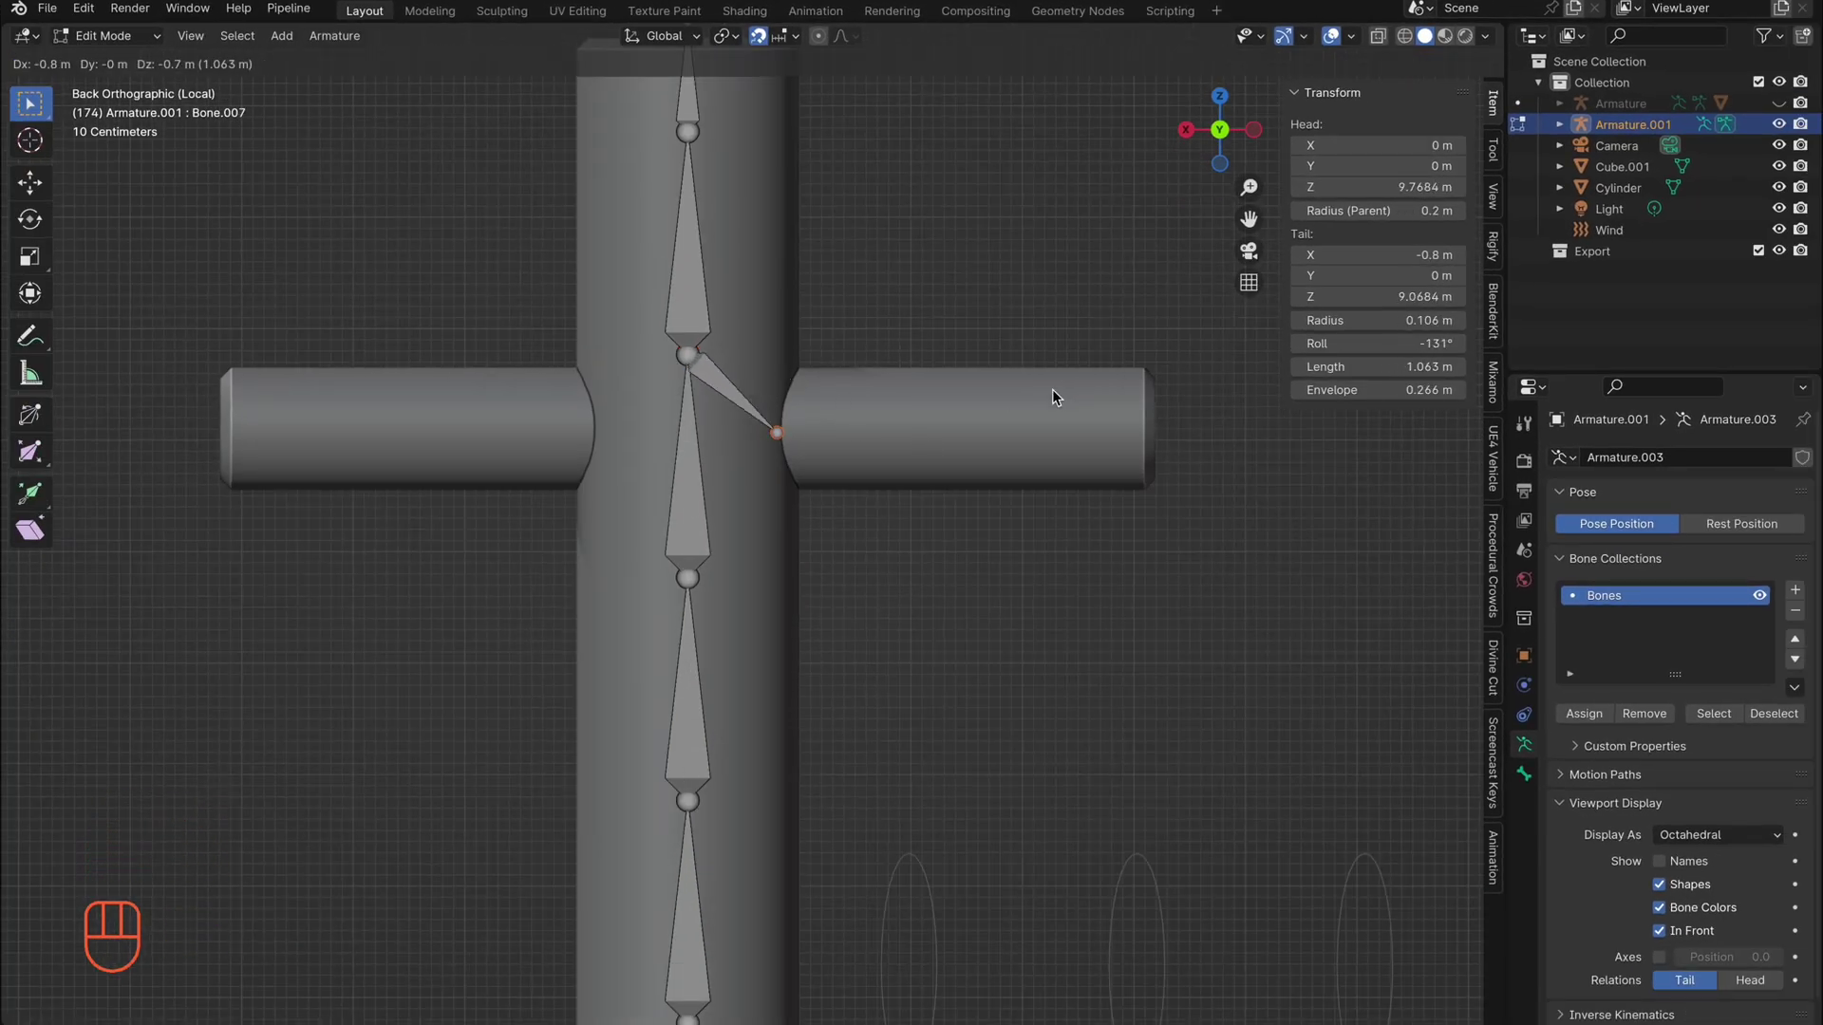
pyautogui.click(1063, 387)
# Extrude three bones in a row along the crossbar's -X arm out to its end
pyautogui.press('e')
pyautogui.click(1175, 391)
pyautogui.press('e')
pyautogui.click(1224, 435)
pyautogui.press('e')
pyautogui.click(1346, 436)
# Extrude a slanted connecting bone from the spine joint, followed by three bones along the crossbar's +X arm to X 4.1 m
pyautogui.click(688, 355)
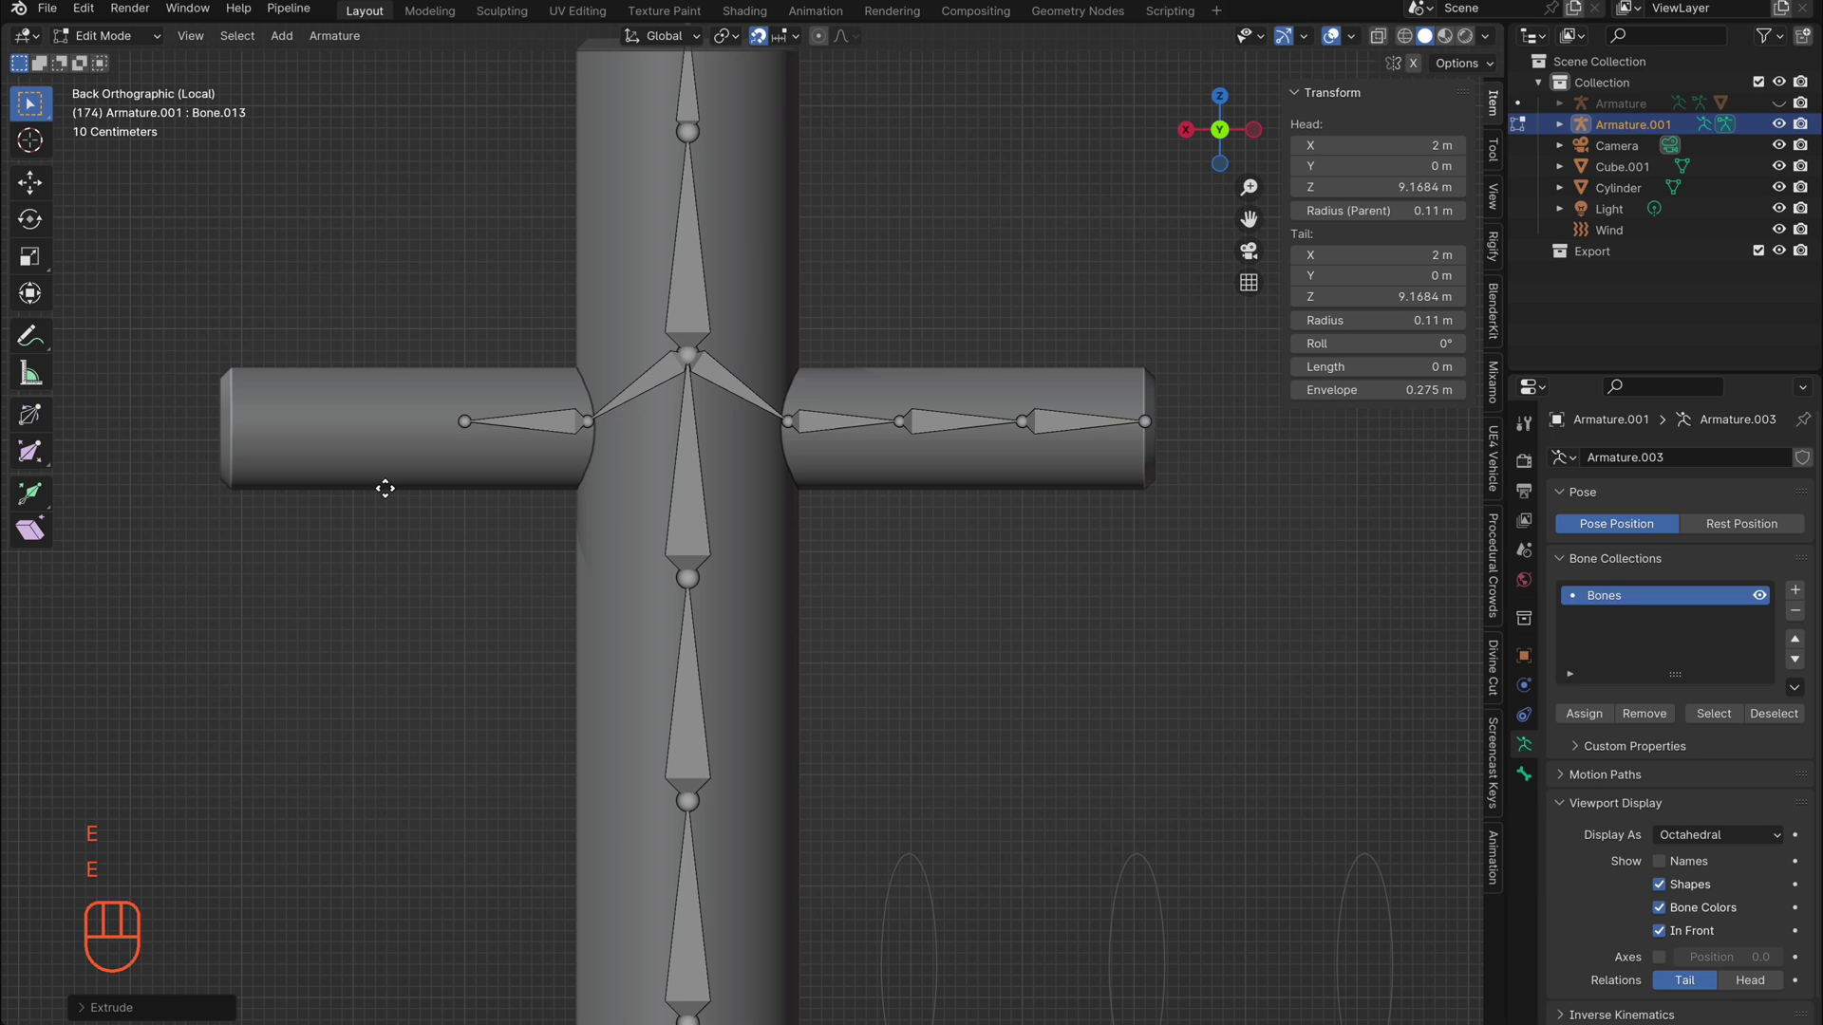
pyautogui.click(273, 488)
pyautogui.press('e')
pyautogui.click(152, 488)
# Return to Object Mode and parent the cross-shaped cylinder mesh to its armature with automatic weights
pyautogui.moveTo(499, 569); pyautogui.dragTo(651, 594, button='middle')
pyautogui.scroll(-3, 499, 564)
pyautogui.scroll(1, 651, 595)
pyautogui.click(157, 40)
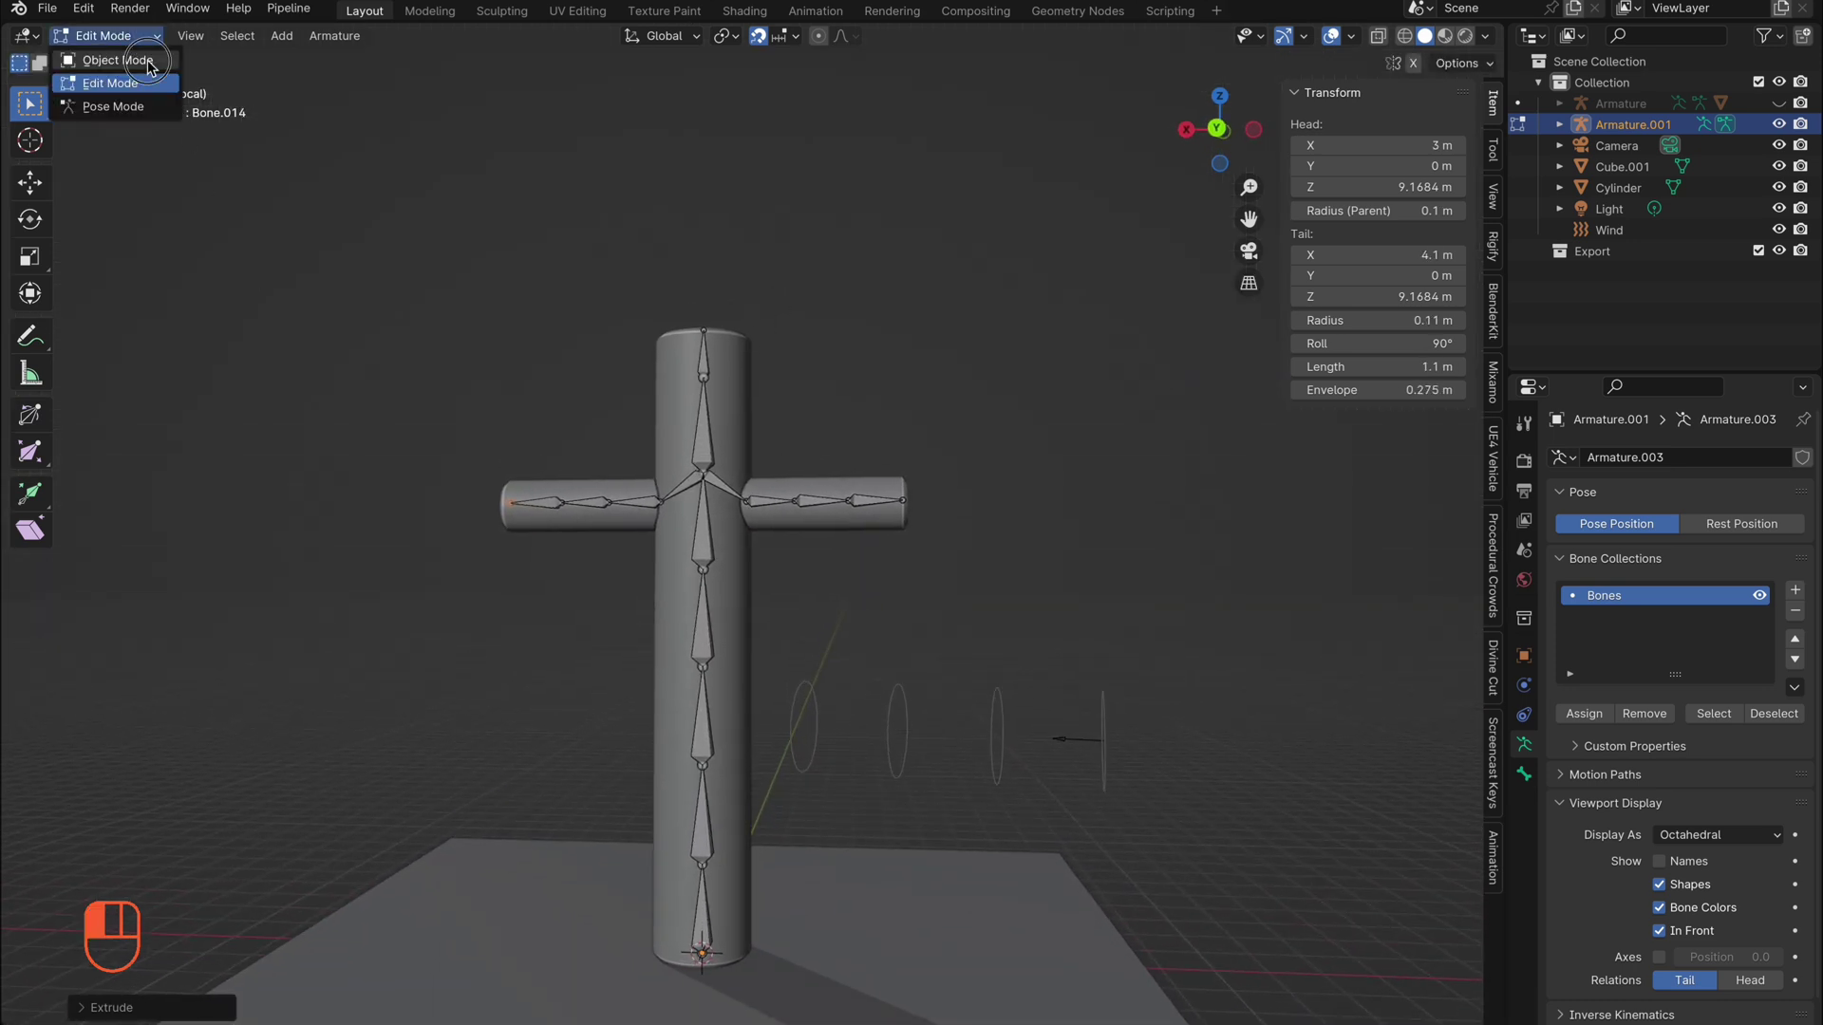
pyautogui.click(114, 58)
pyautogui.click(714, 691)
pyautogui.keyDown('shift'); pyautogui.click(701, 741); pyautogui.keyUp('shift')
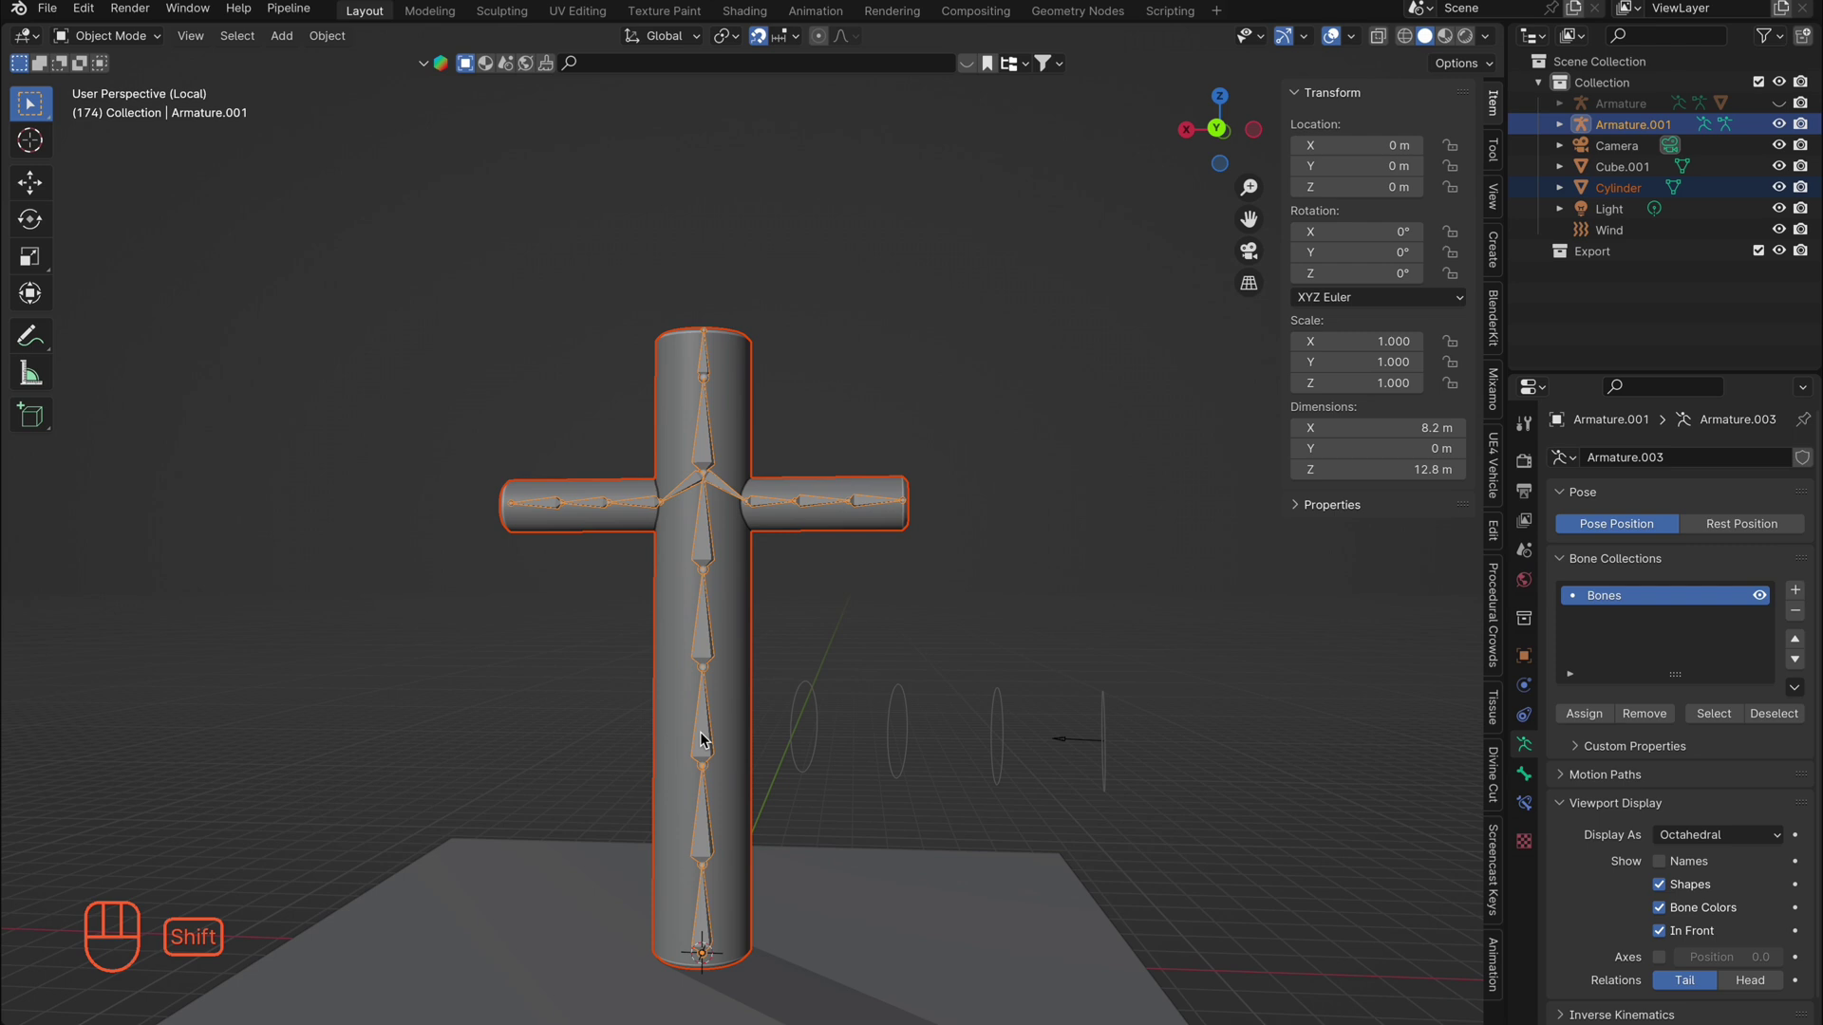
pyautogui.hotkey('ctrl', 'p')
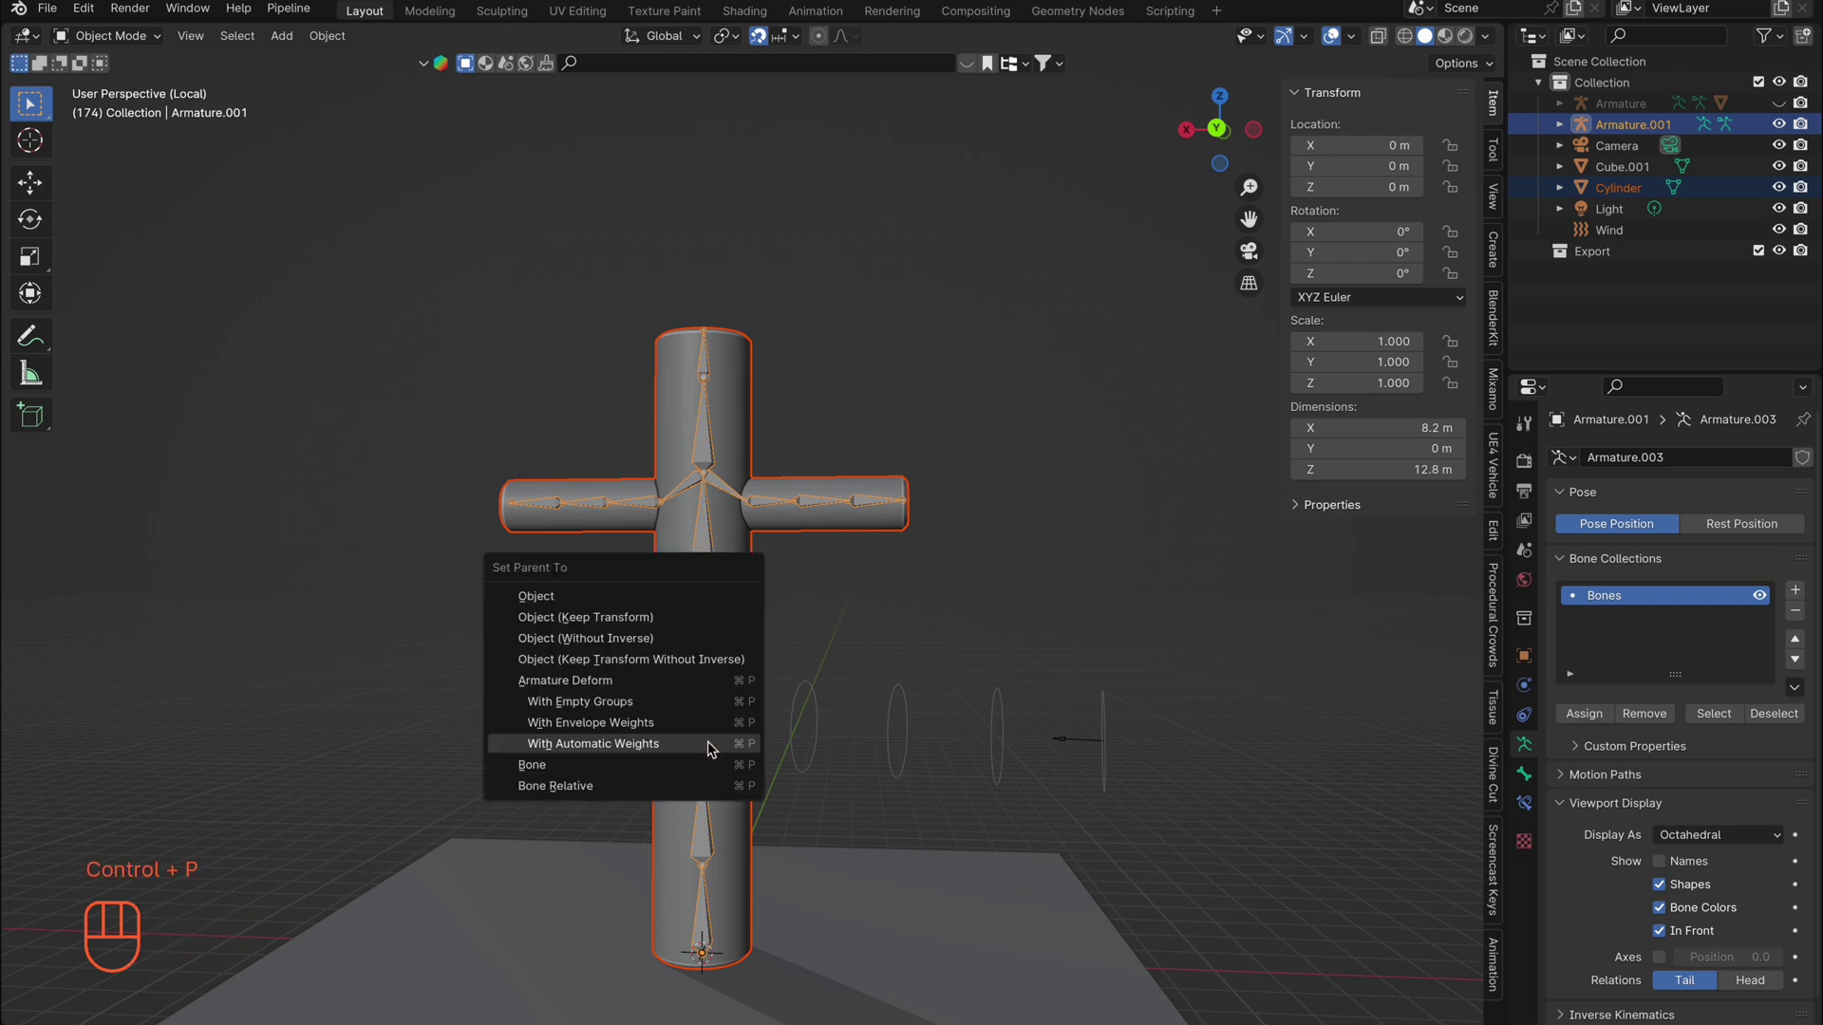
pyautogui.click(707, 749)
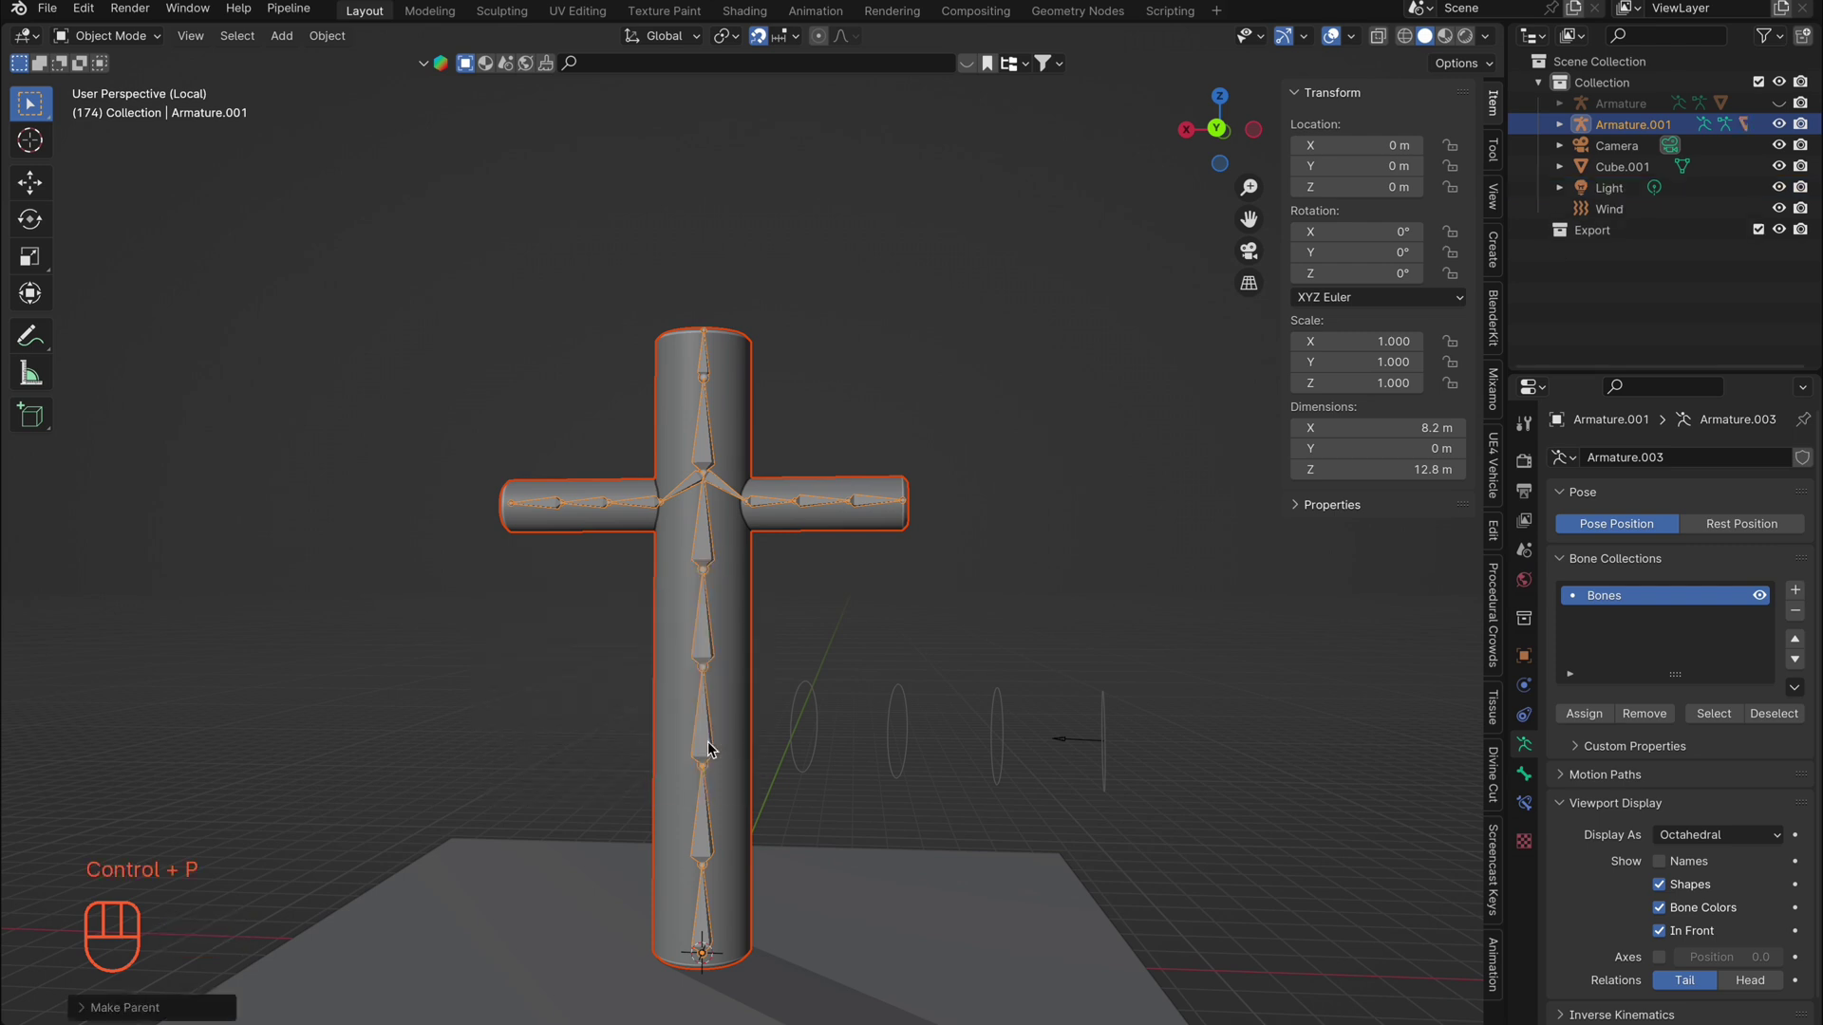
# Select only the cross's armature, put it into Pose Mode and show its Wiggle 2 settings
pyautogui.click(787, 615)
pyautogui.click(705, 655)
pyautogui.click(704, 642)
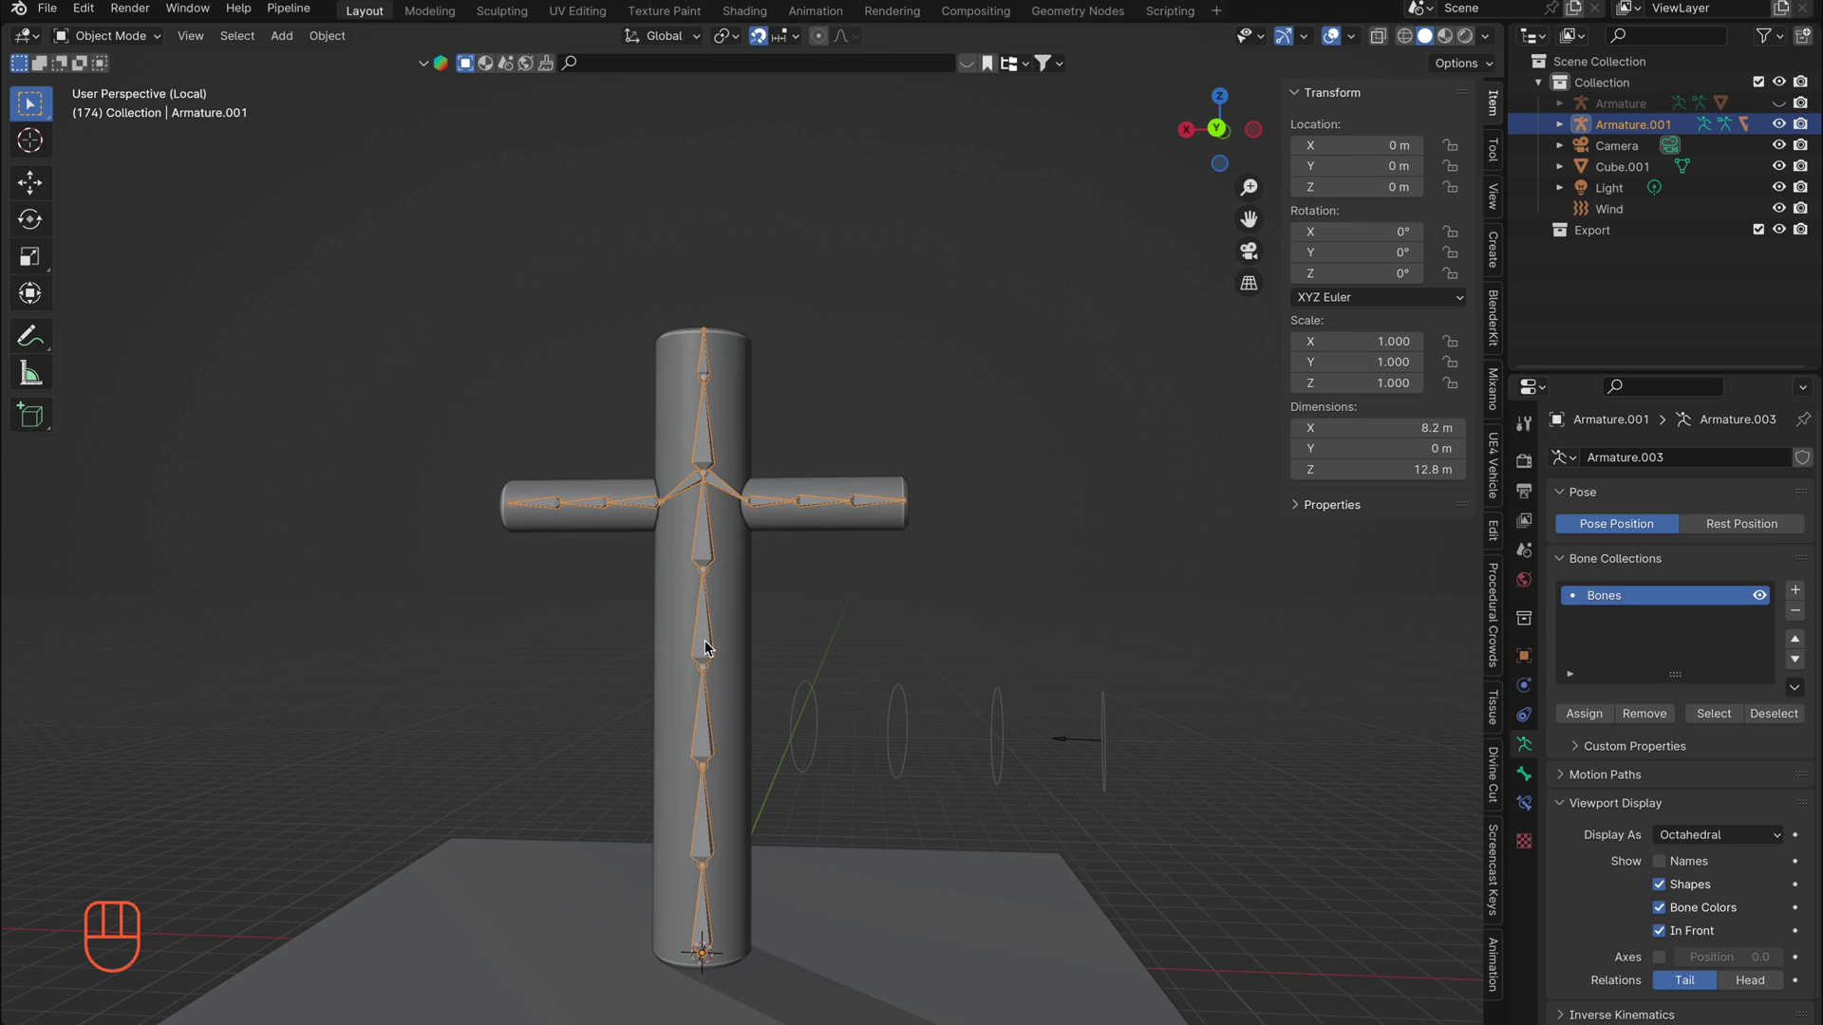
pyautogui.click(112, 37)
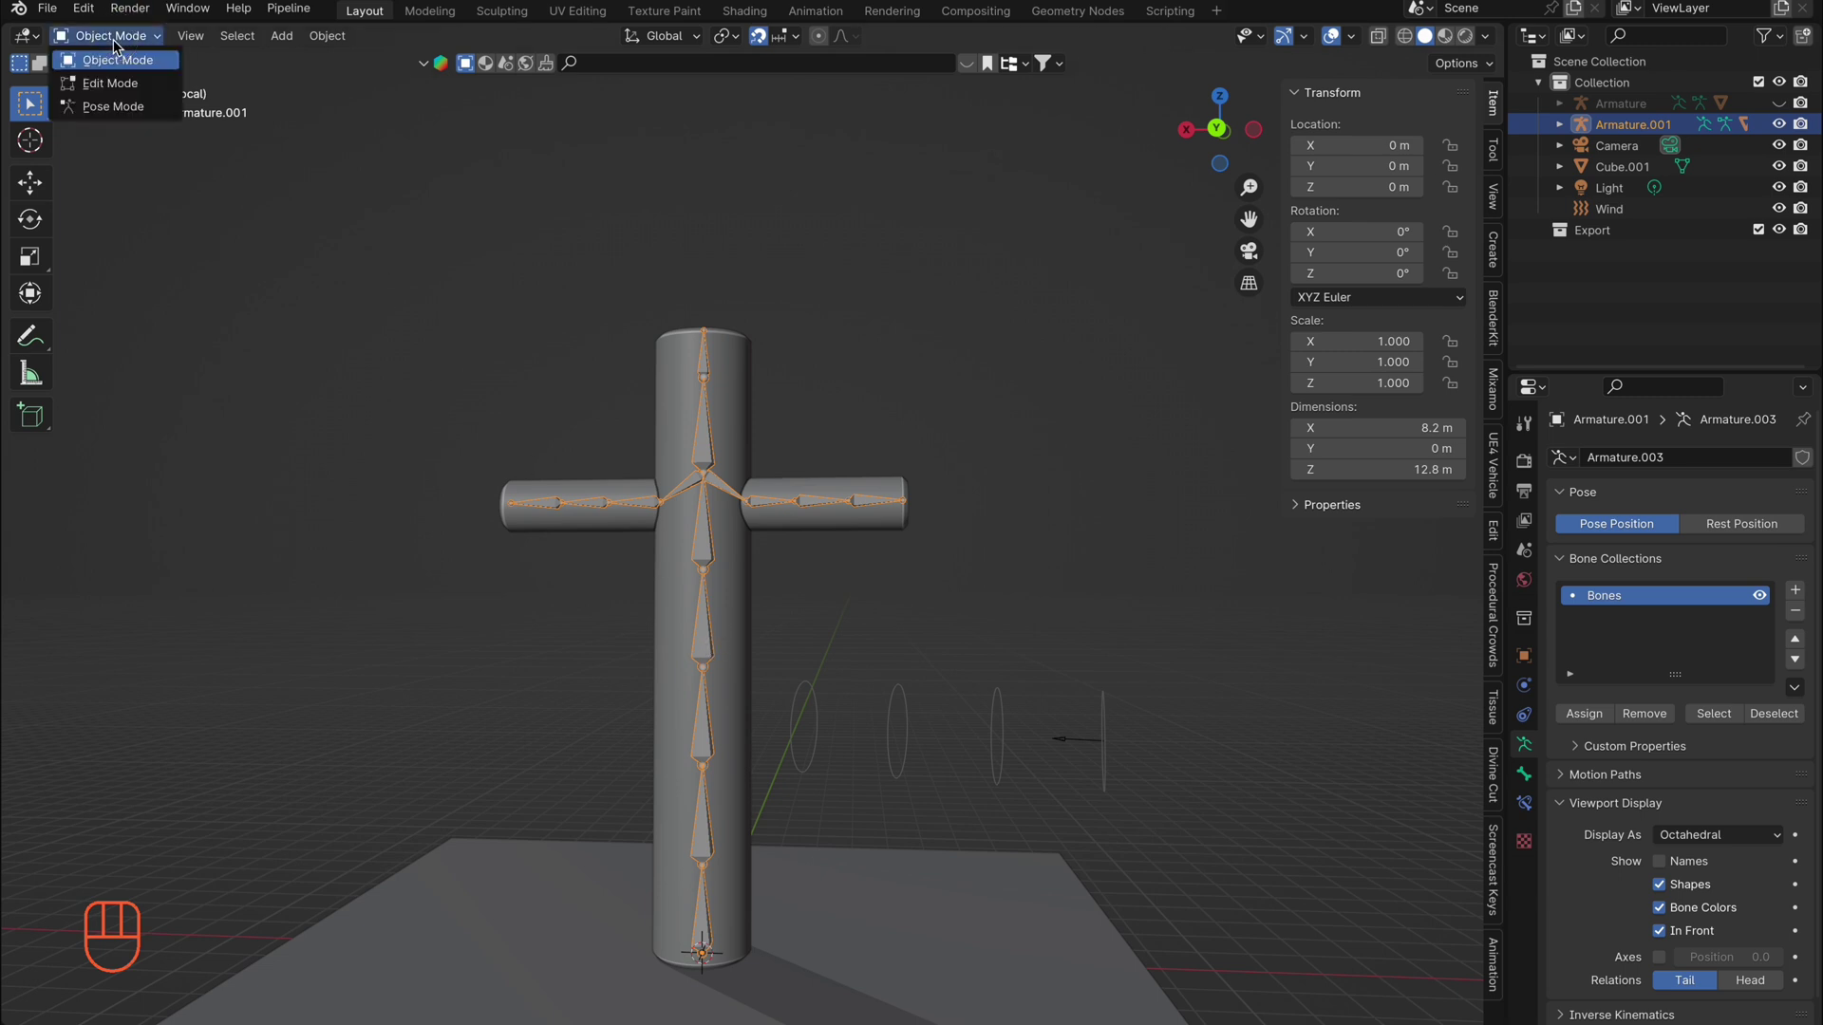
pyautogui.click(114, 107)
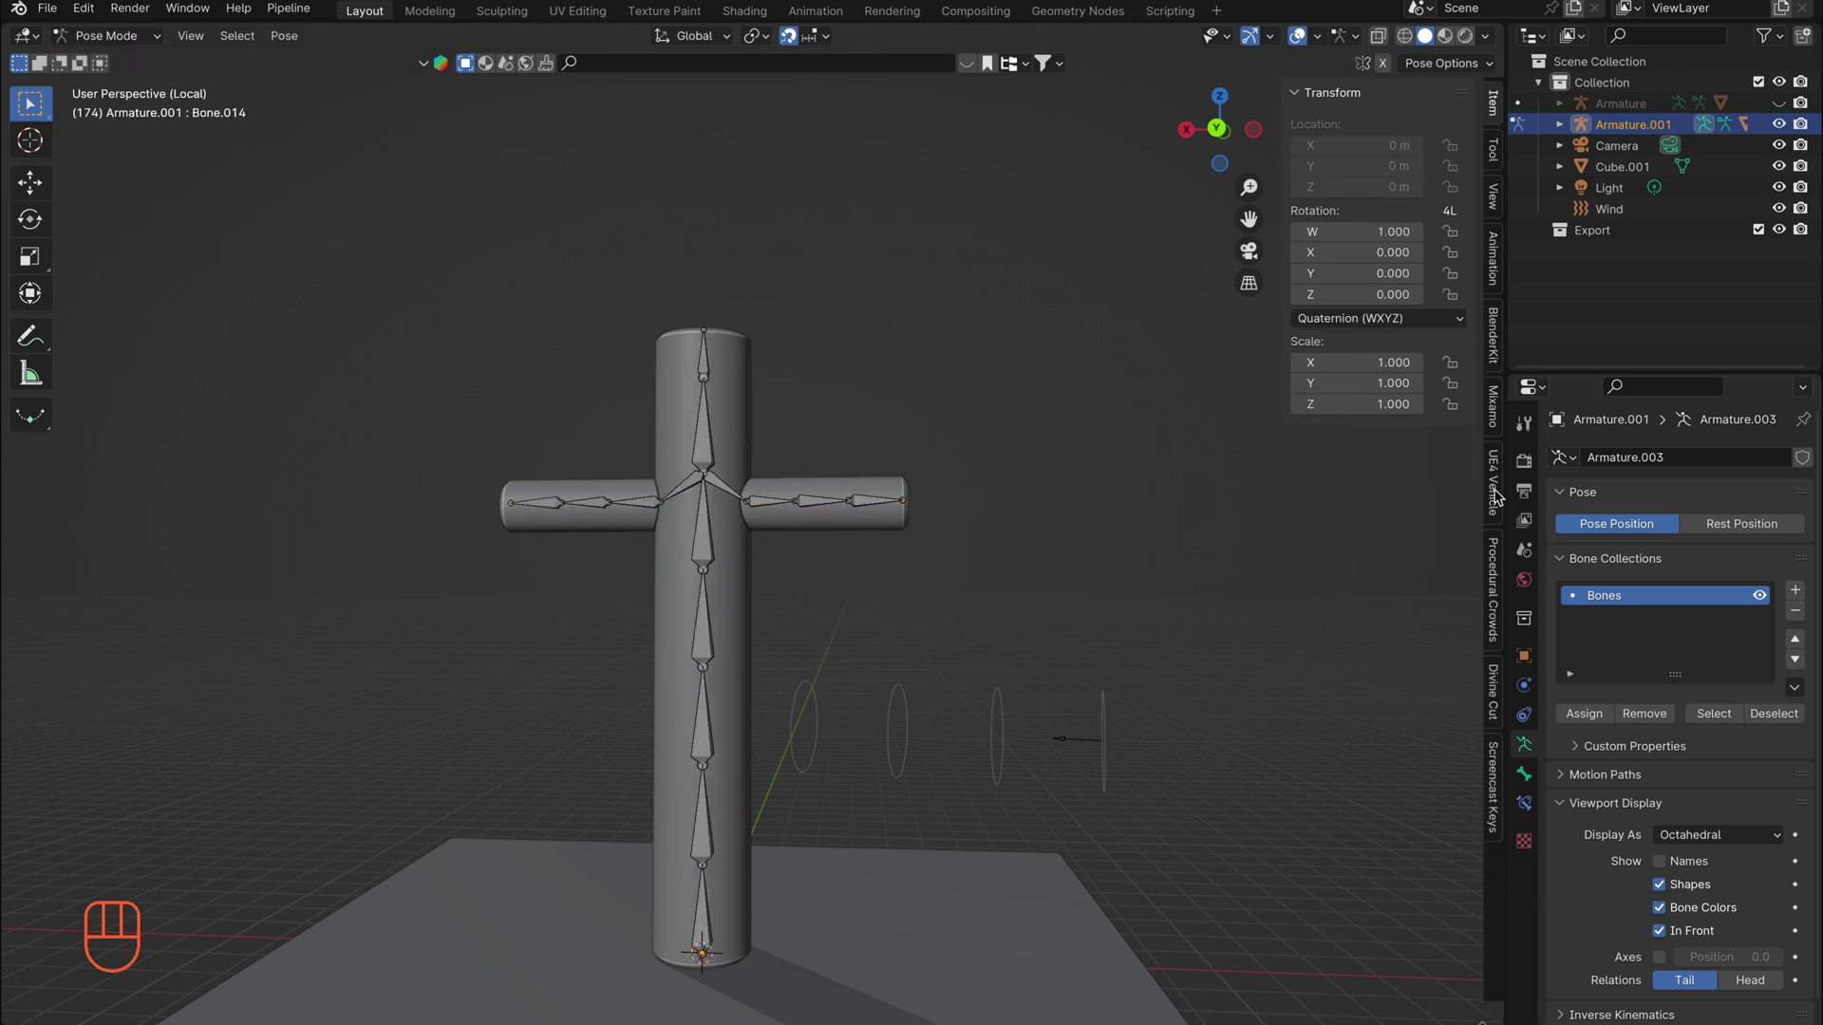
pyautogui.click(1493, 257)
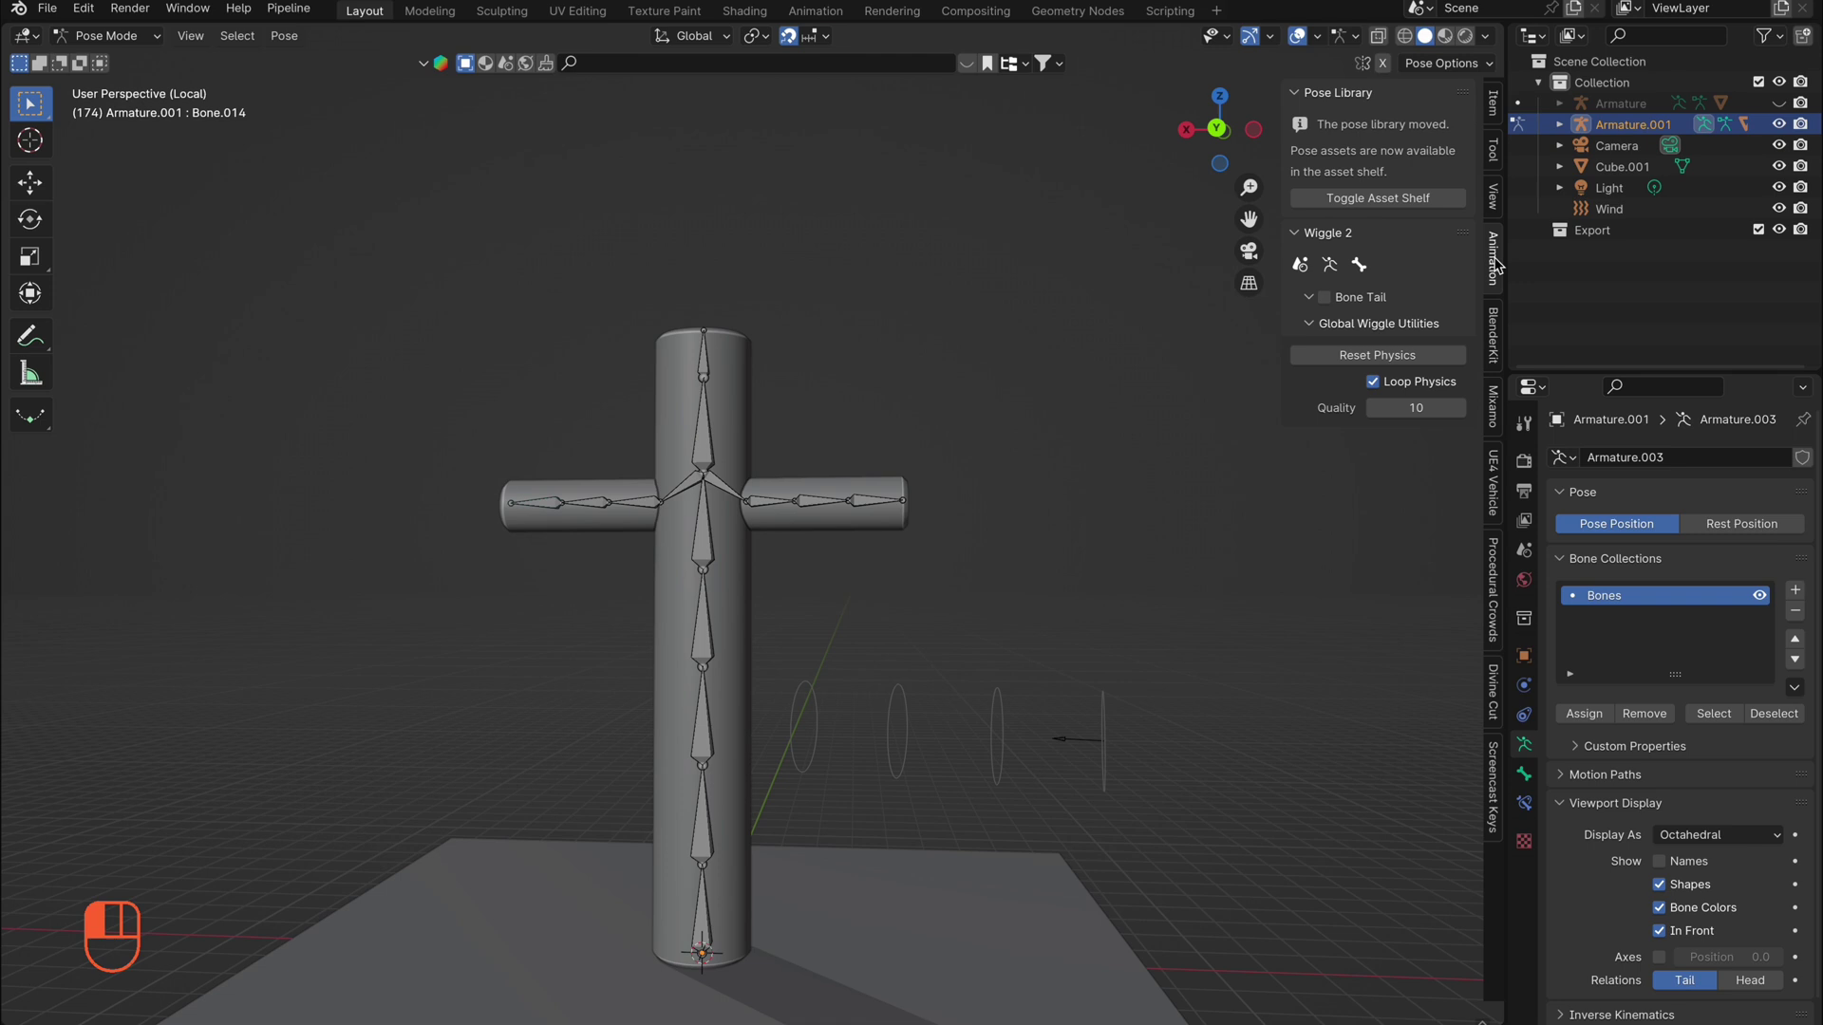
# Set the Wiggle stiffness of the post's second bone to 600 and of its third bone to 500
pyautogui.click(1217, 129)
pyautogui.click(702, 807)
pyautogui.click(1414, 349)
pyautogui.write('600')
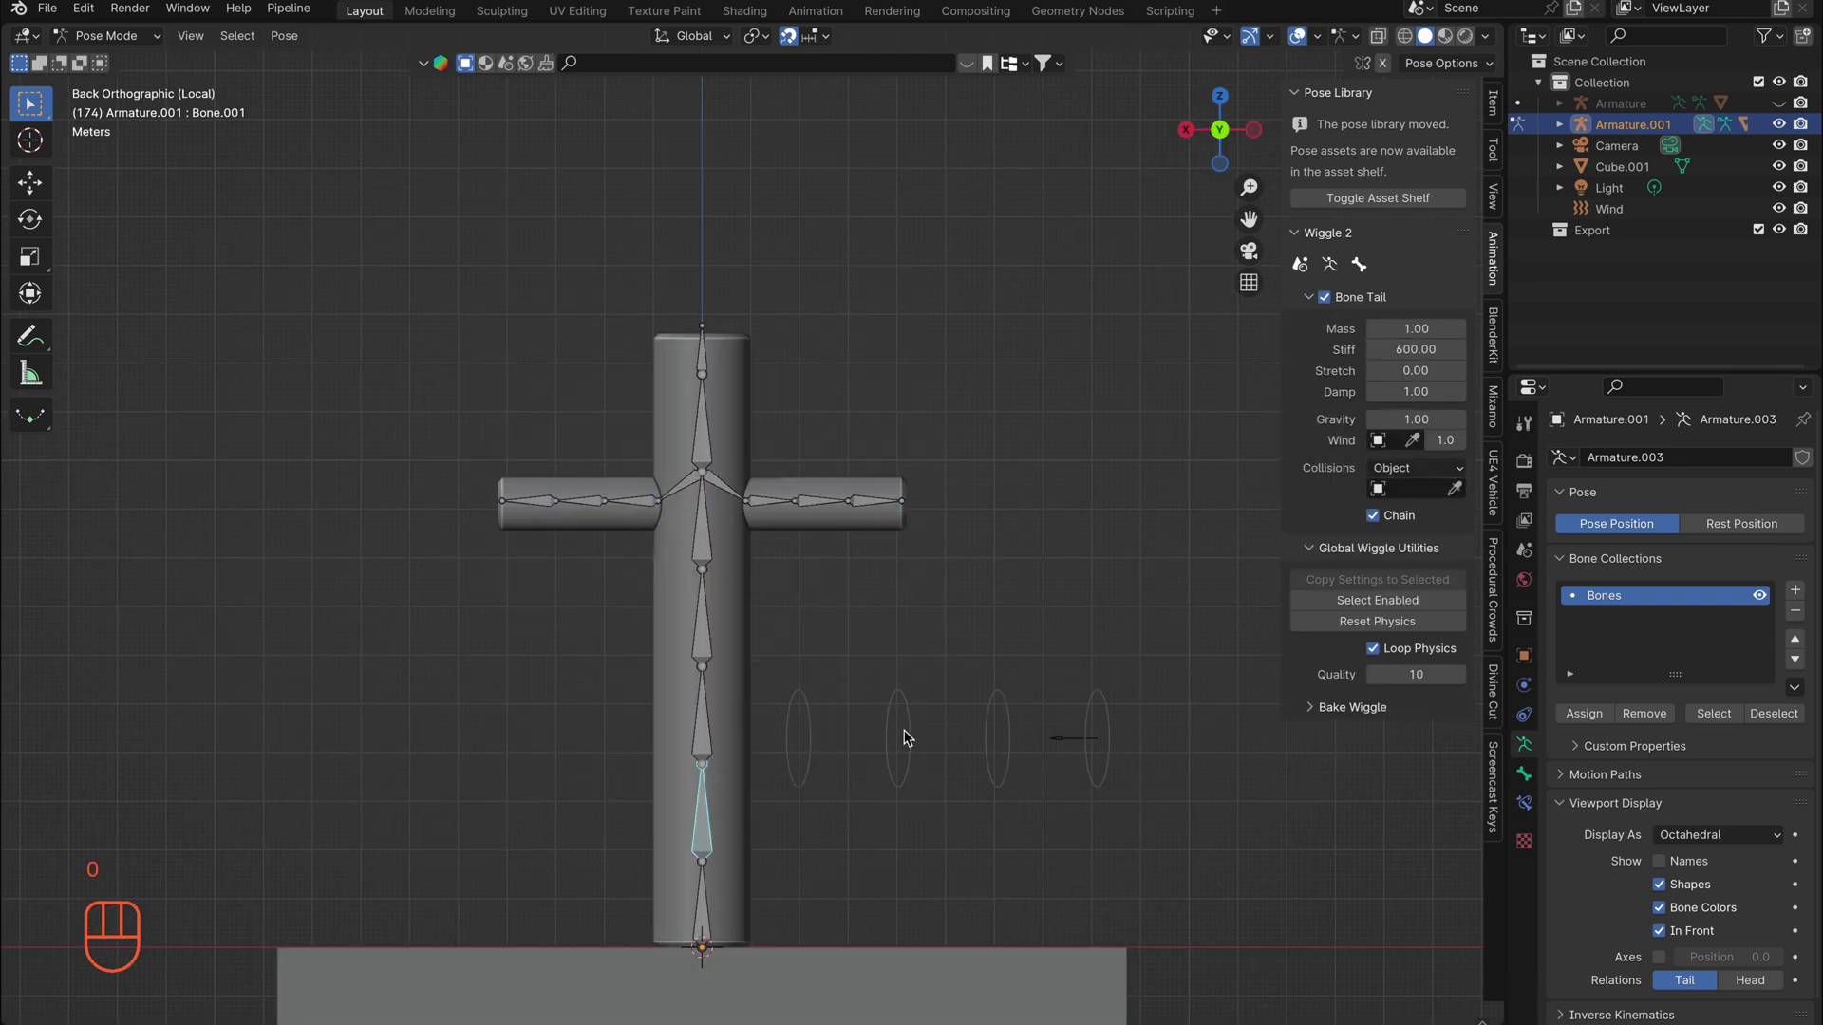
pyautogui.click(702, 717)
pyautogui.click(1414, 349)
pyautogui.write('500')
# Set the Wiggle stiffness to 300 for the post bone just below the crossbar joint and for the +X arm's innermost bone
pyautogui.click(703, 636)
pyautogui.click(702, 531)
pyautogui.click(1414, 350)
pyautogui.write('300')
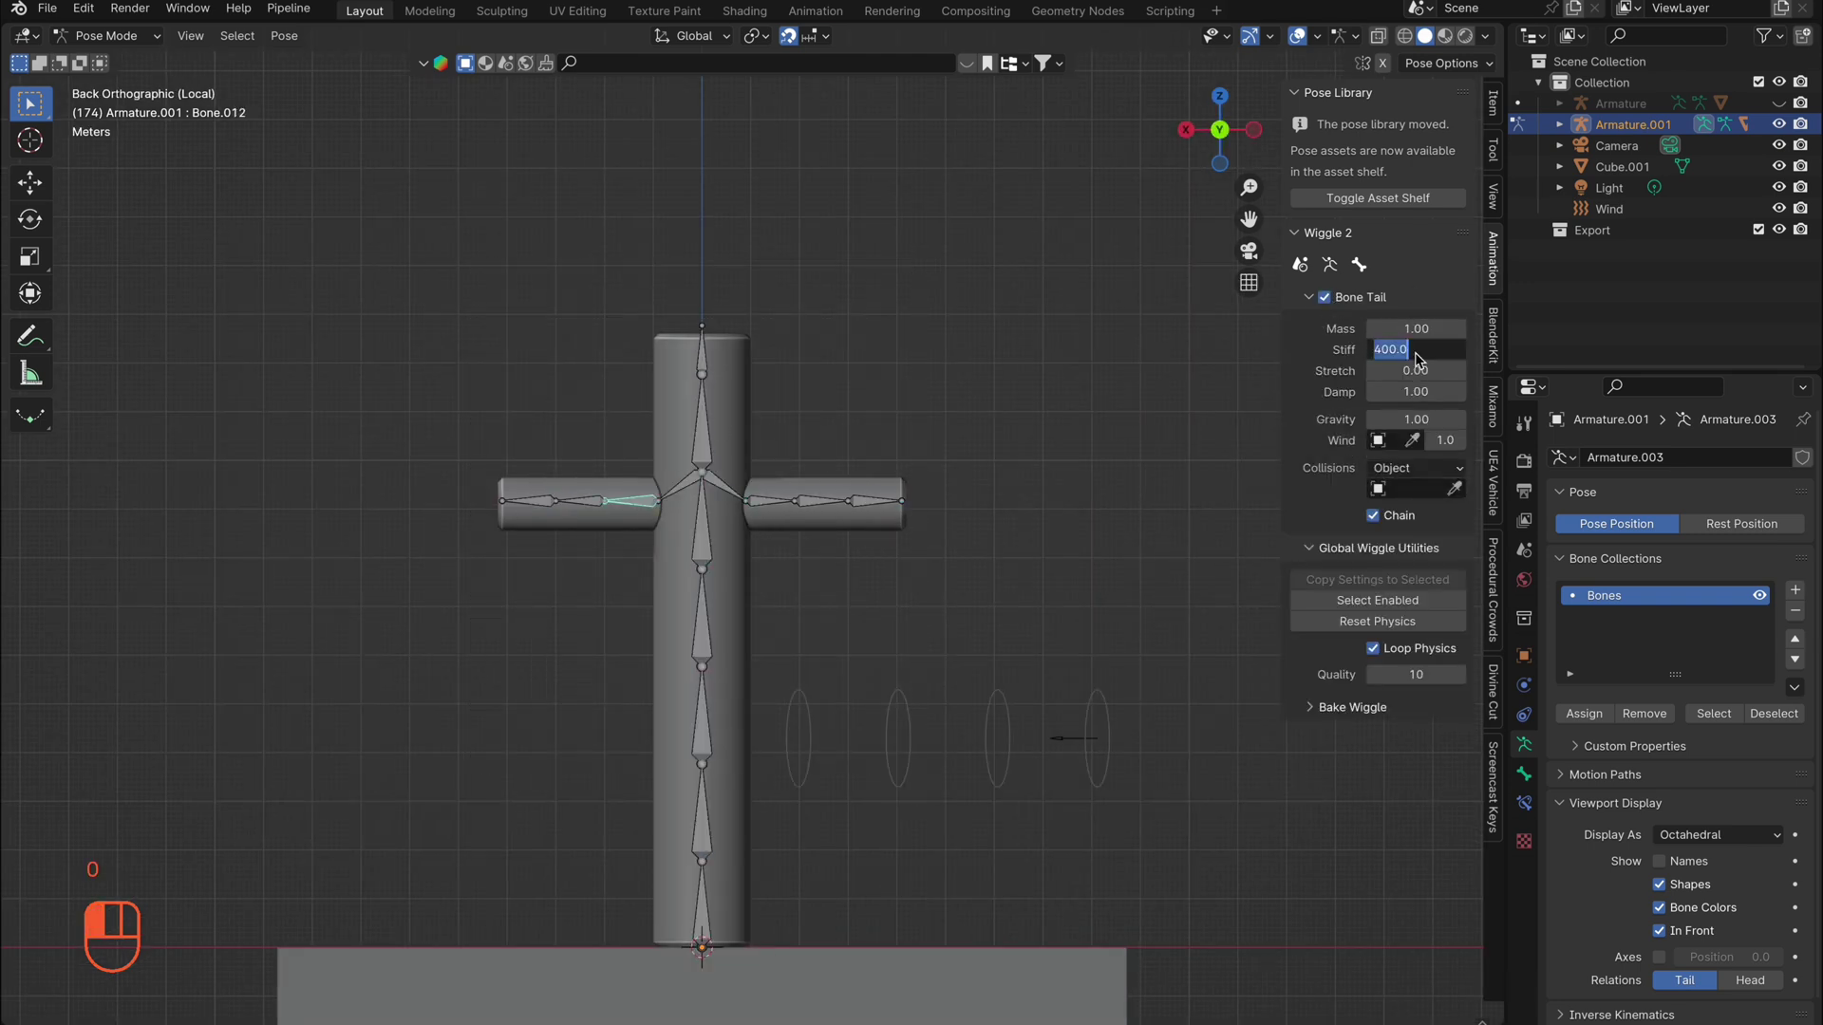
pyautogui.write('300')
# Set the Wiggle stretch of the post bone just above the crossbar joint to 0.03 and play the simulation
pyautogui.click(1434, 387)
pyautogui.click(1460, 372)
pyautogui.press('space')
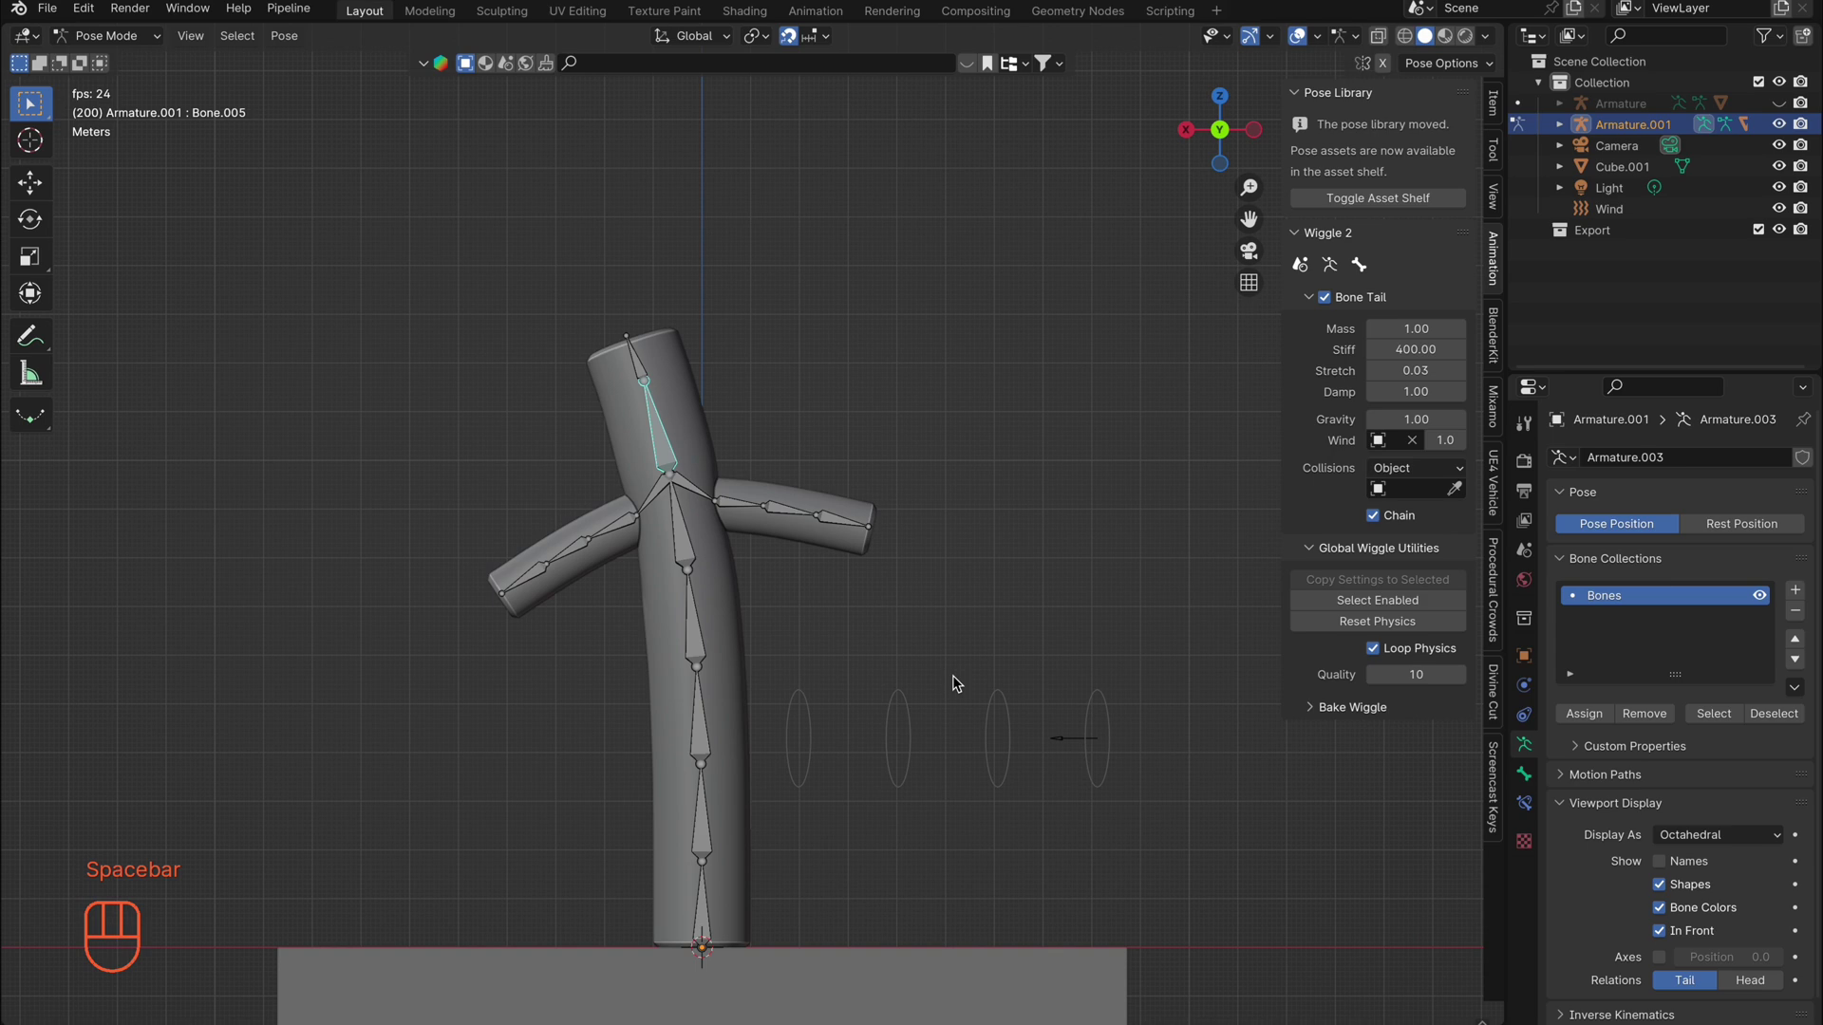
# In Object Mode, trackball-rotate the wind force field by about 18.3° and -30.9° during playback, and stop the playback
pyautogui.hotkey('ctrl', 'Tab')
pyautogui.click(1072, 740)
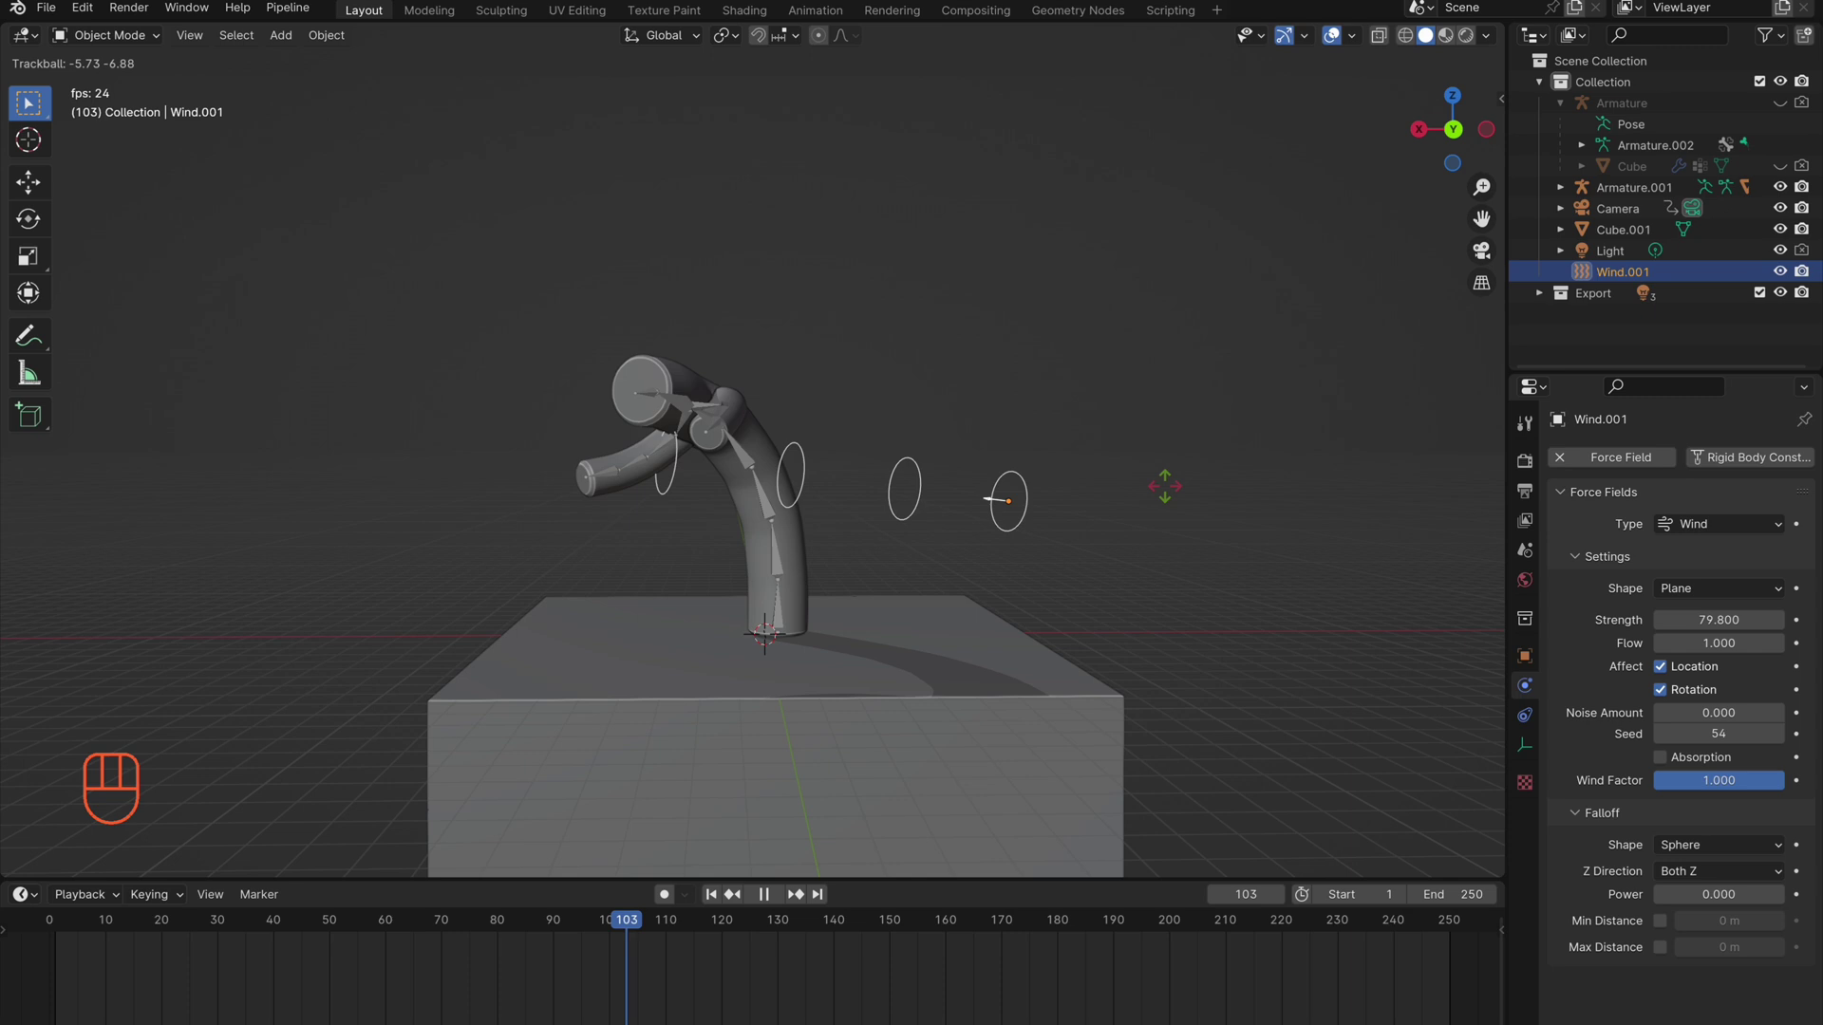
pyautogui.click(1146, 501)
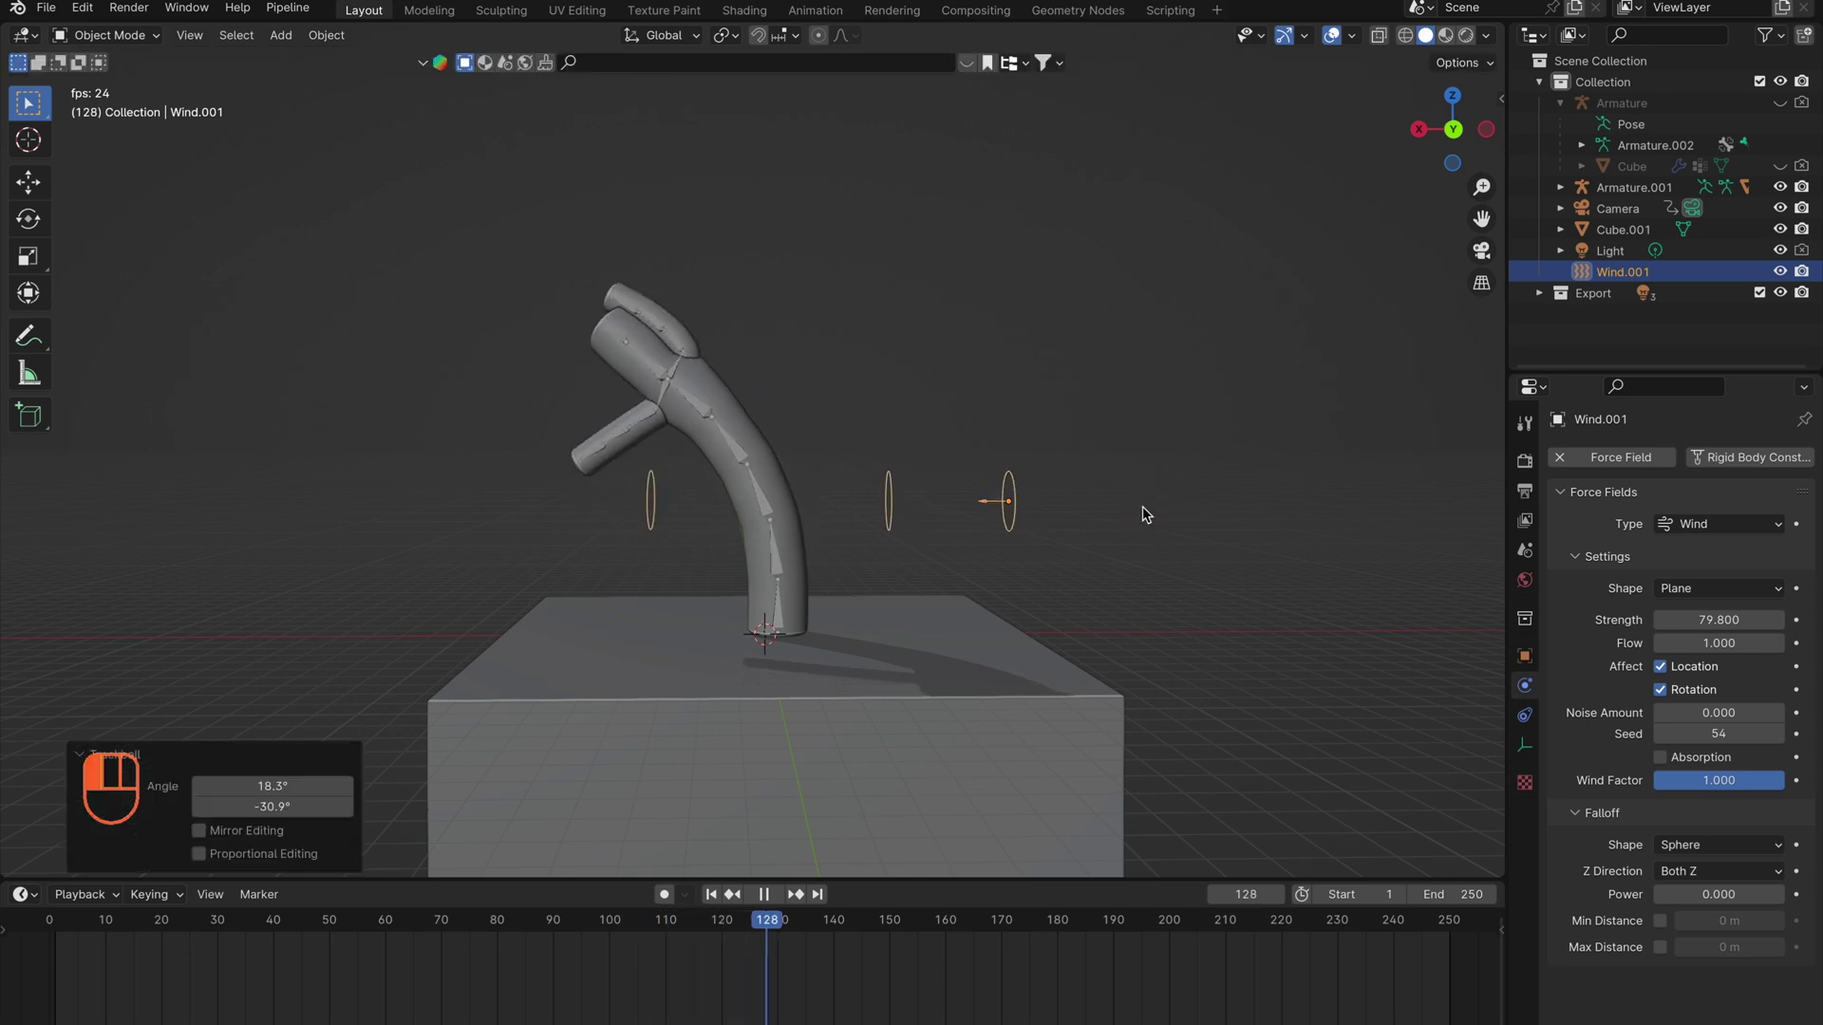
pyautogui.press('space')
# Play from frame 1 with auto keying on and trackball-rotate the wind to record rotation keyframes up to about frame 168
pyautogui.click(711, 894)
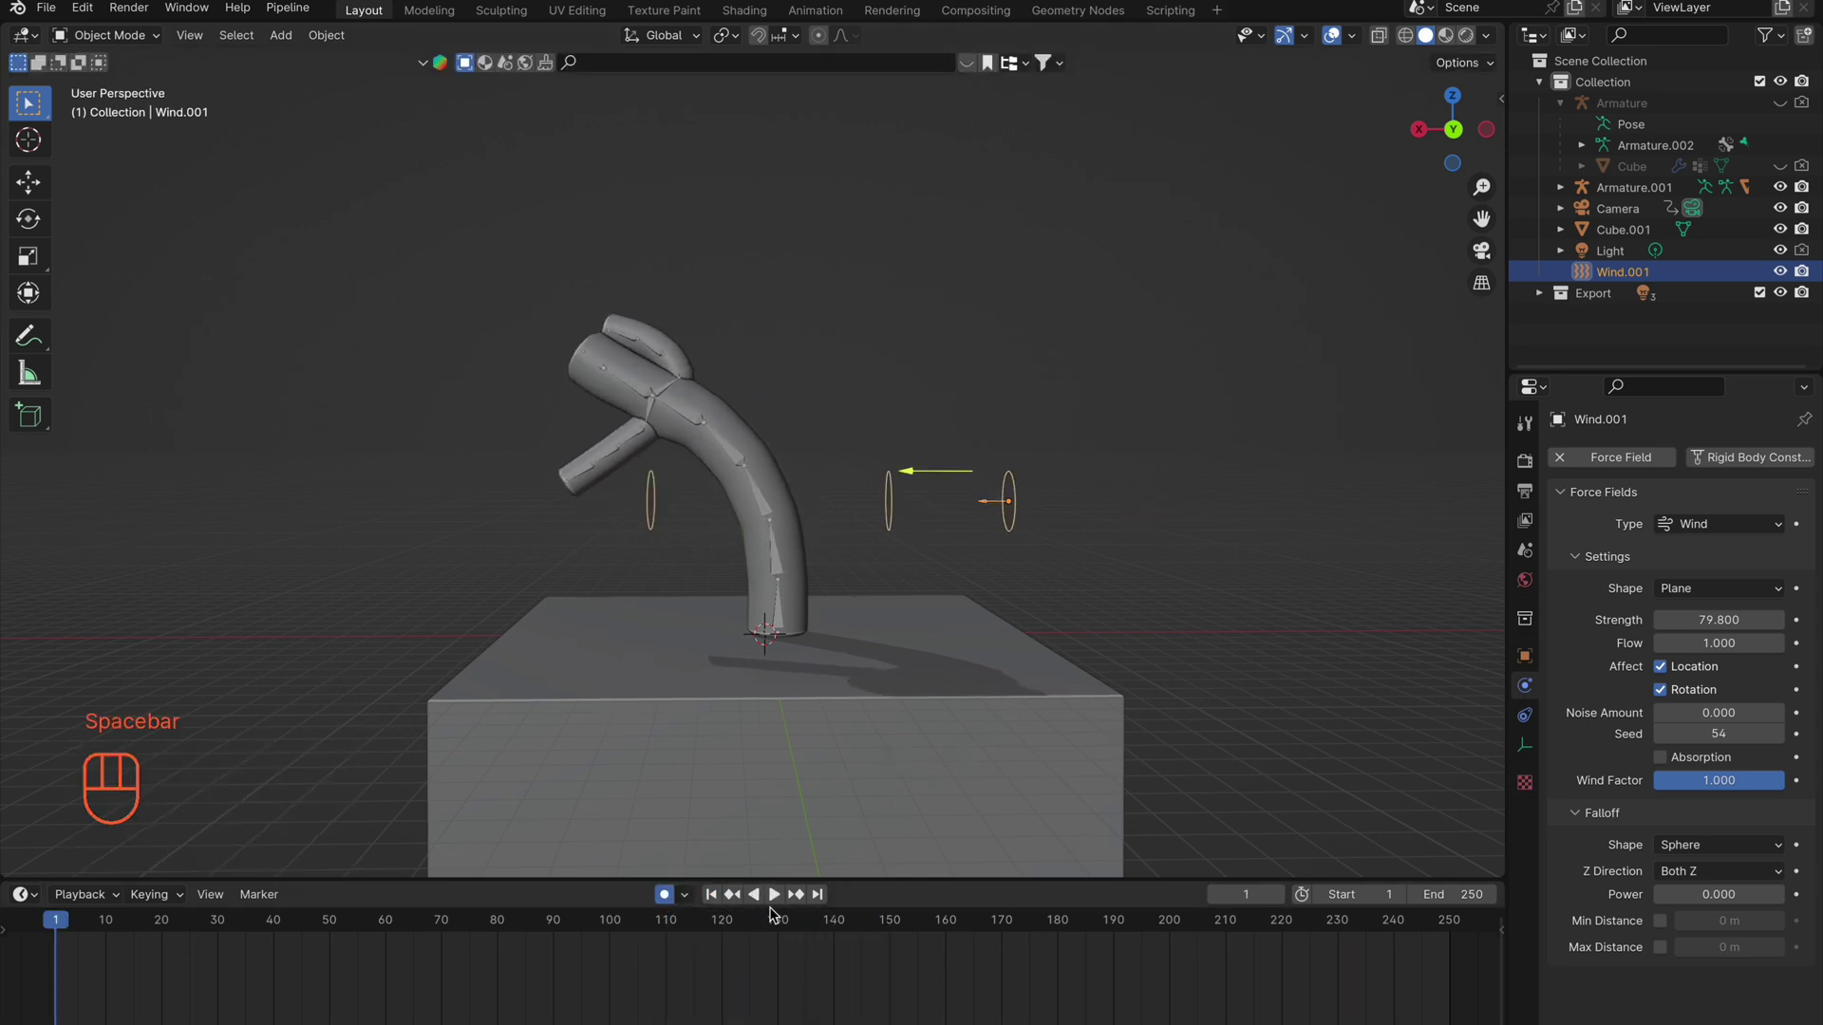
pyautogui.click(774, 895)
pyautogui.press('r')
pyautogui.press('r')
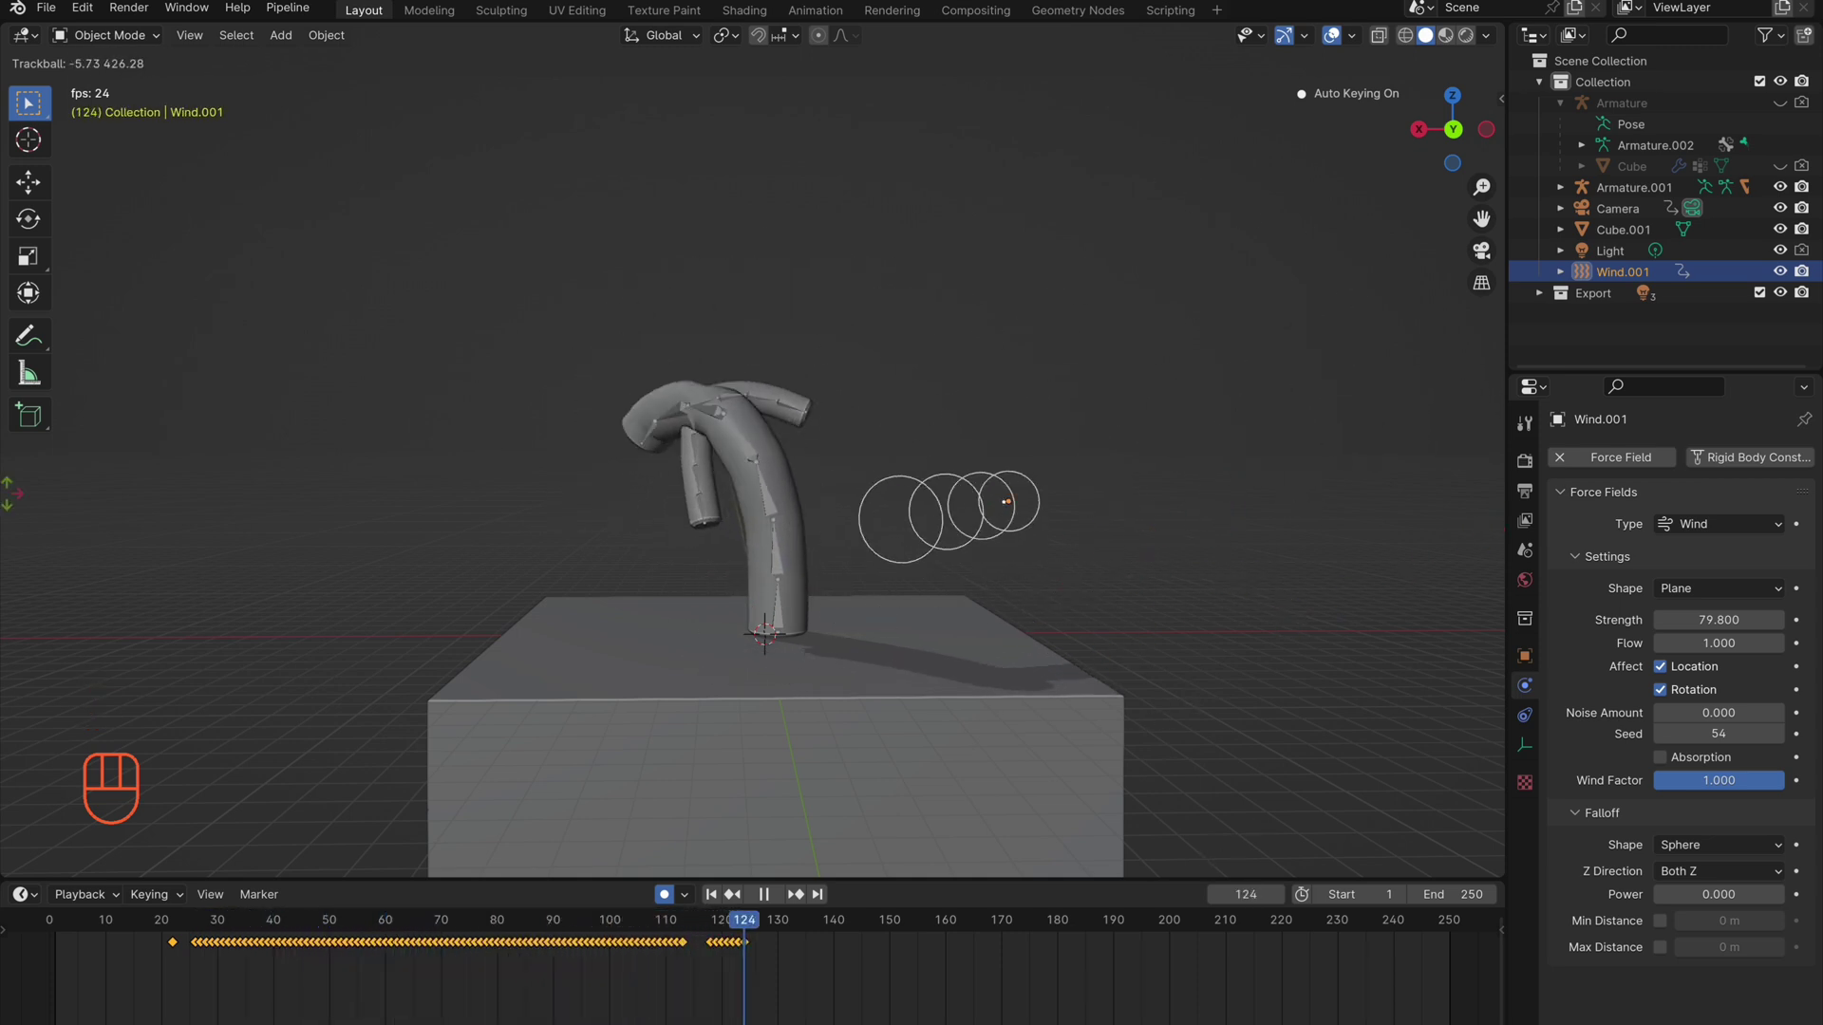
pyautogui.click(1071, 564)
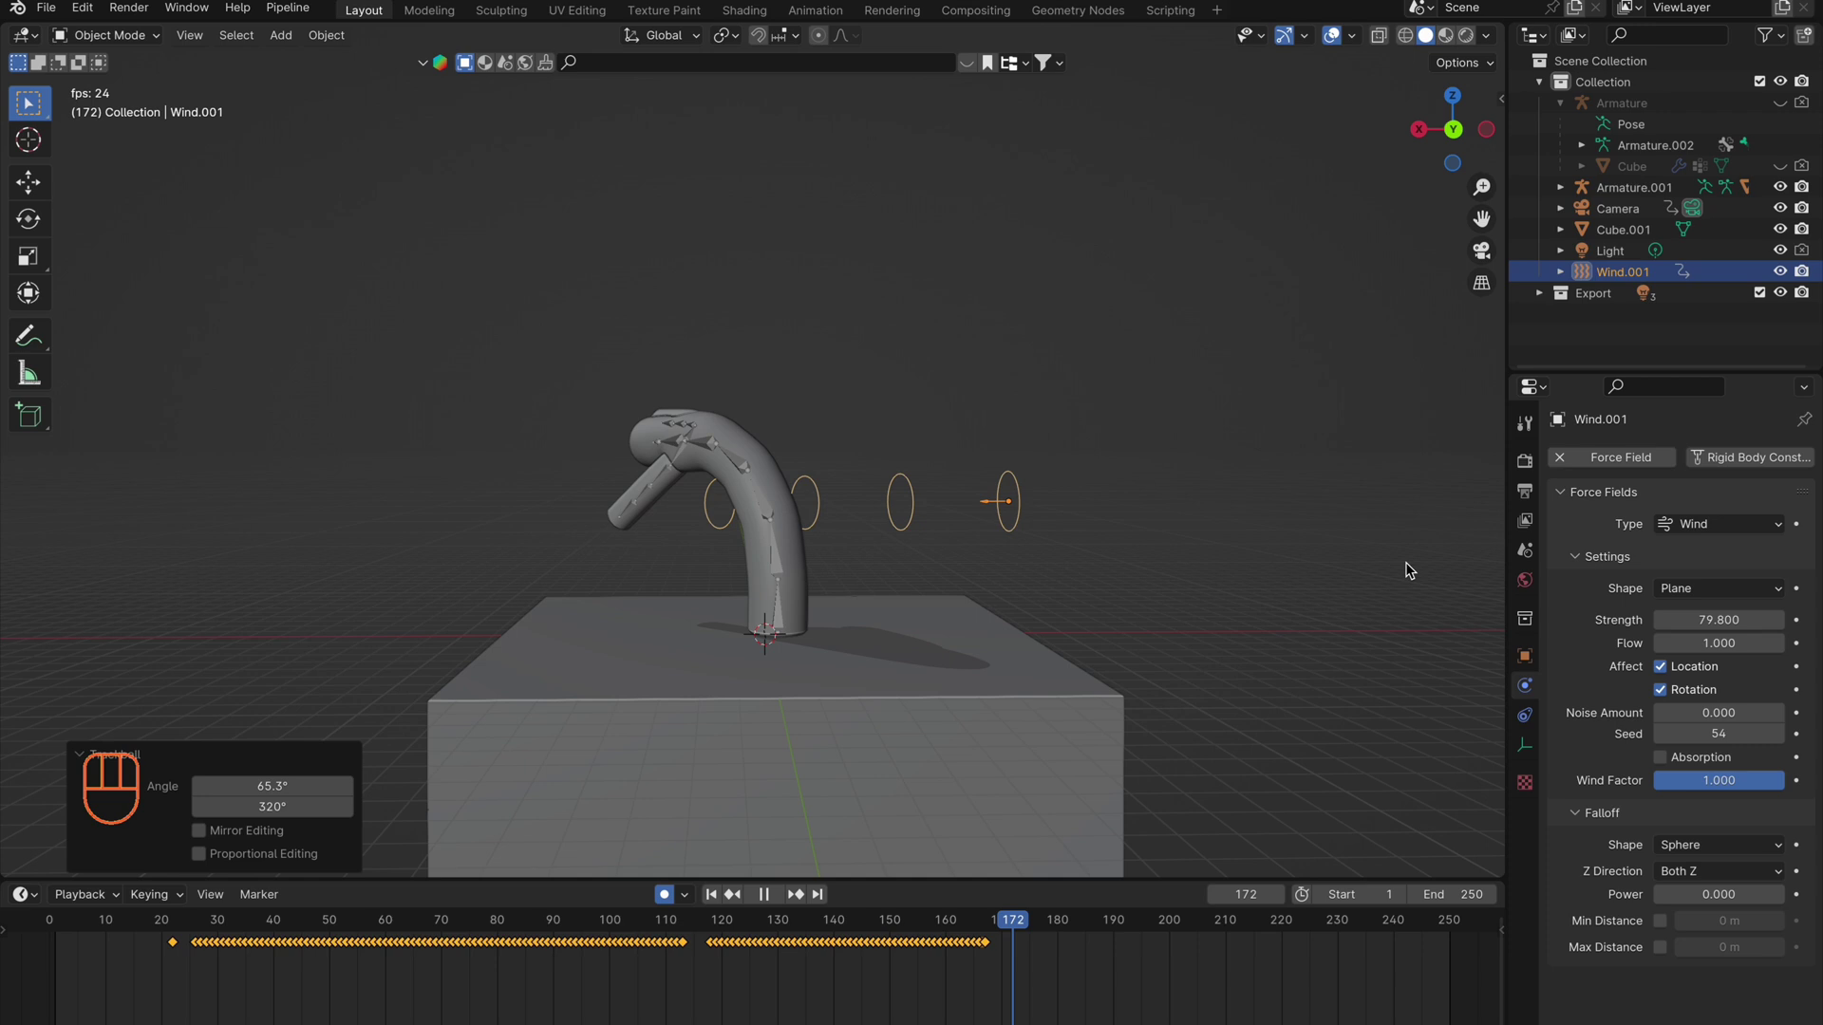
pyautogui.press('space')
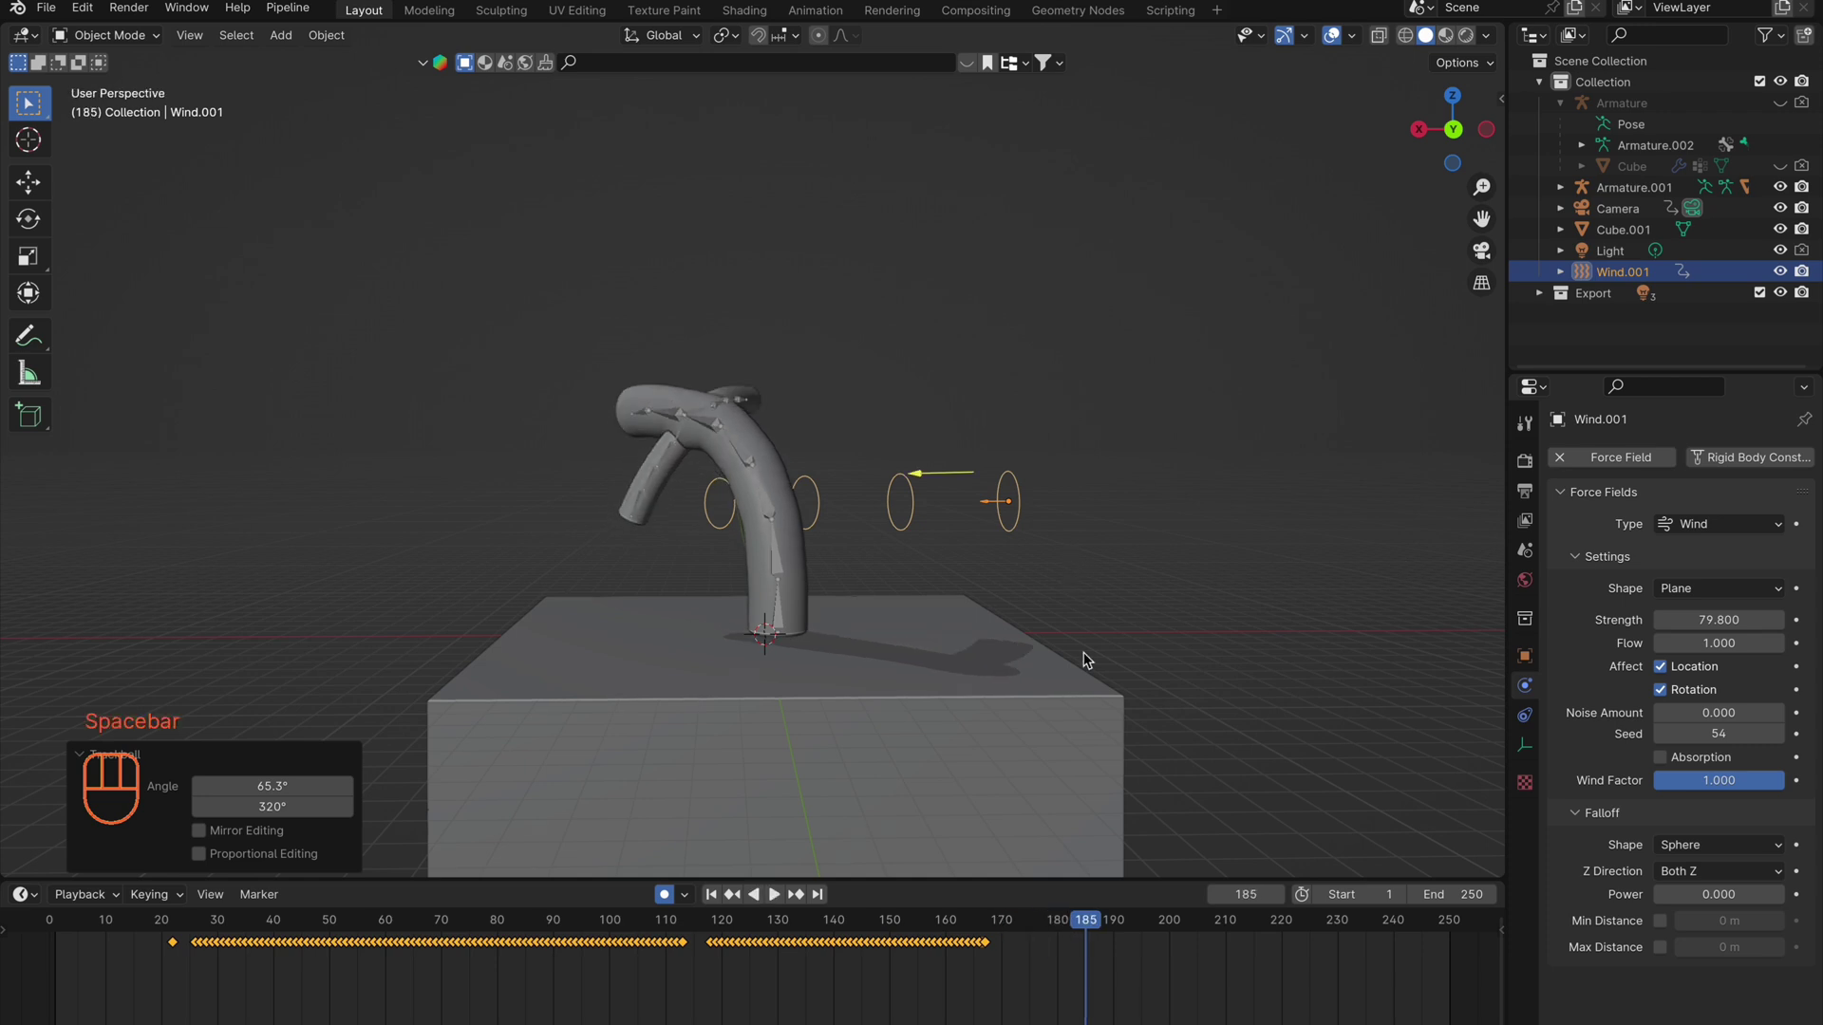
# Return to frame 1 and render the animation
pyautogui.click(710, 894)
pyautogui.click(129, 7)
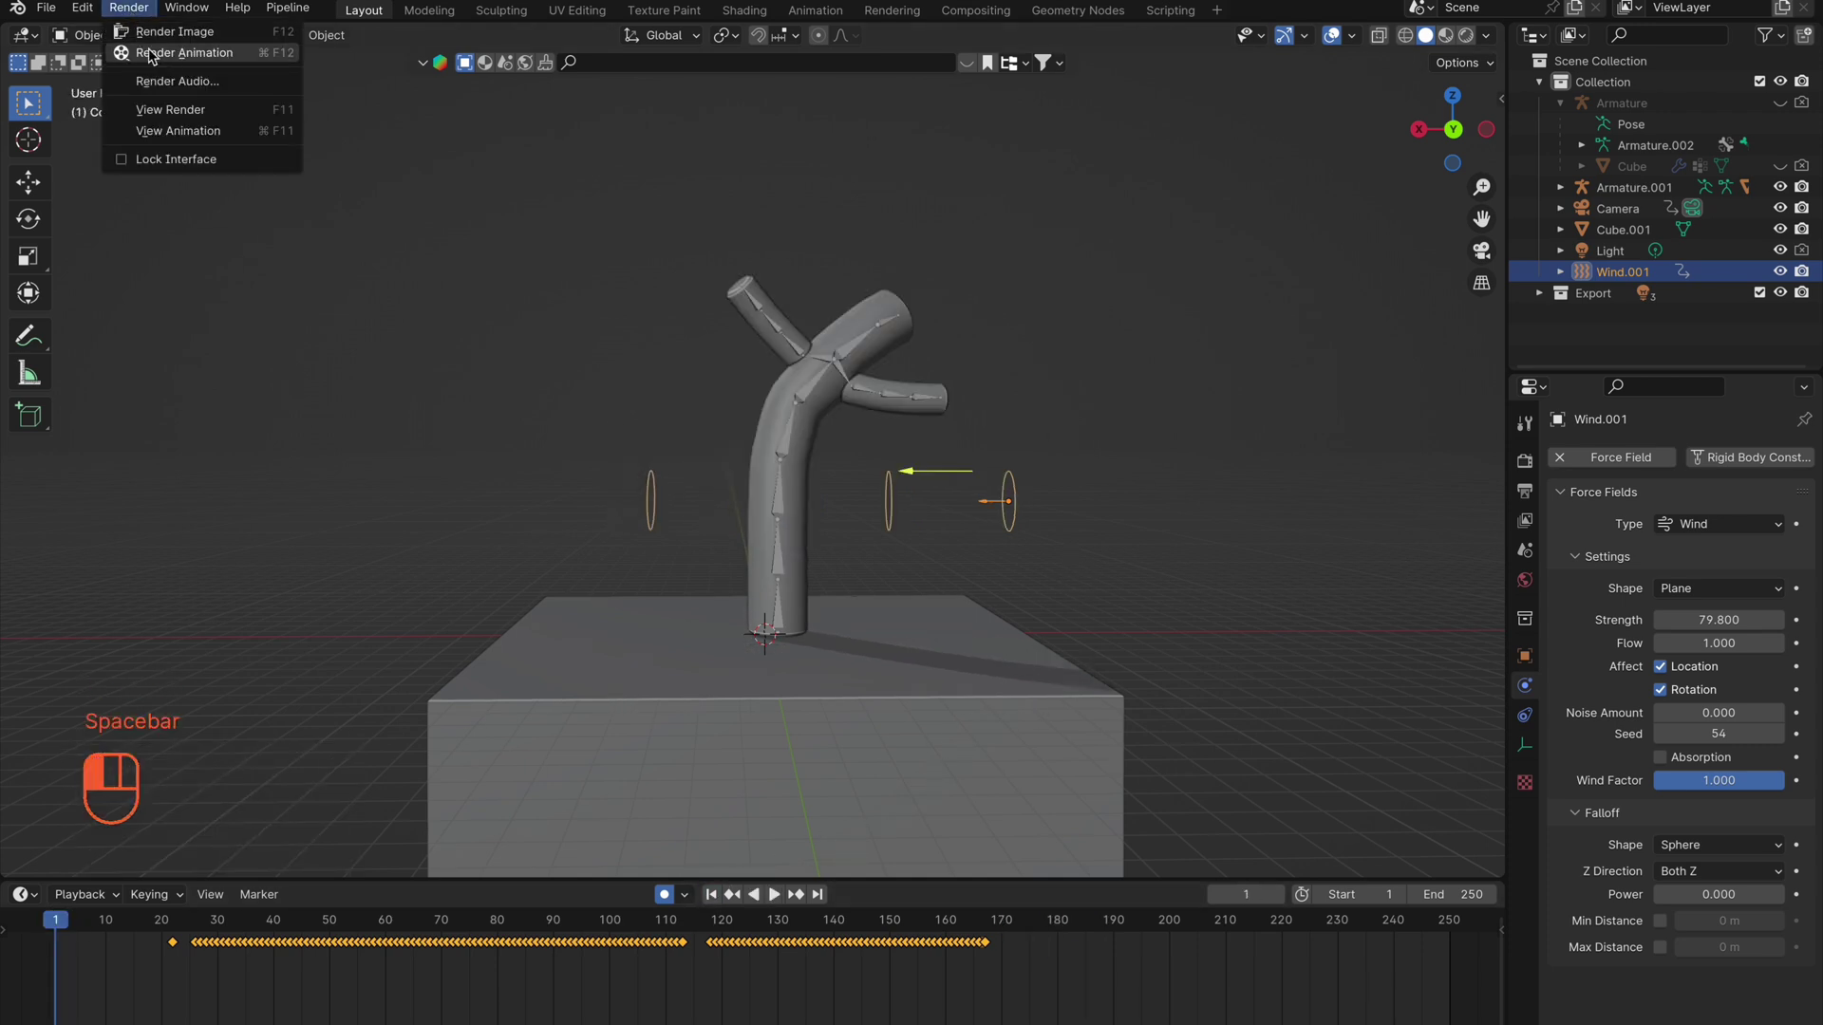
pyautogui.click(149, 54)
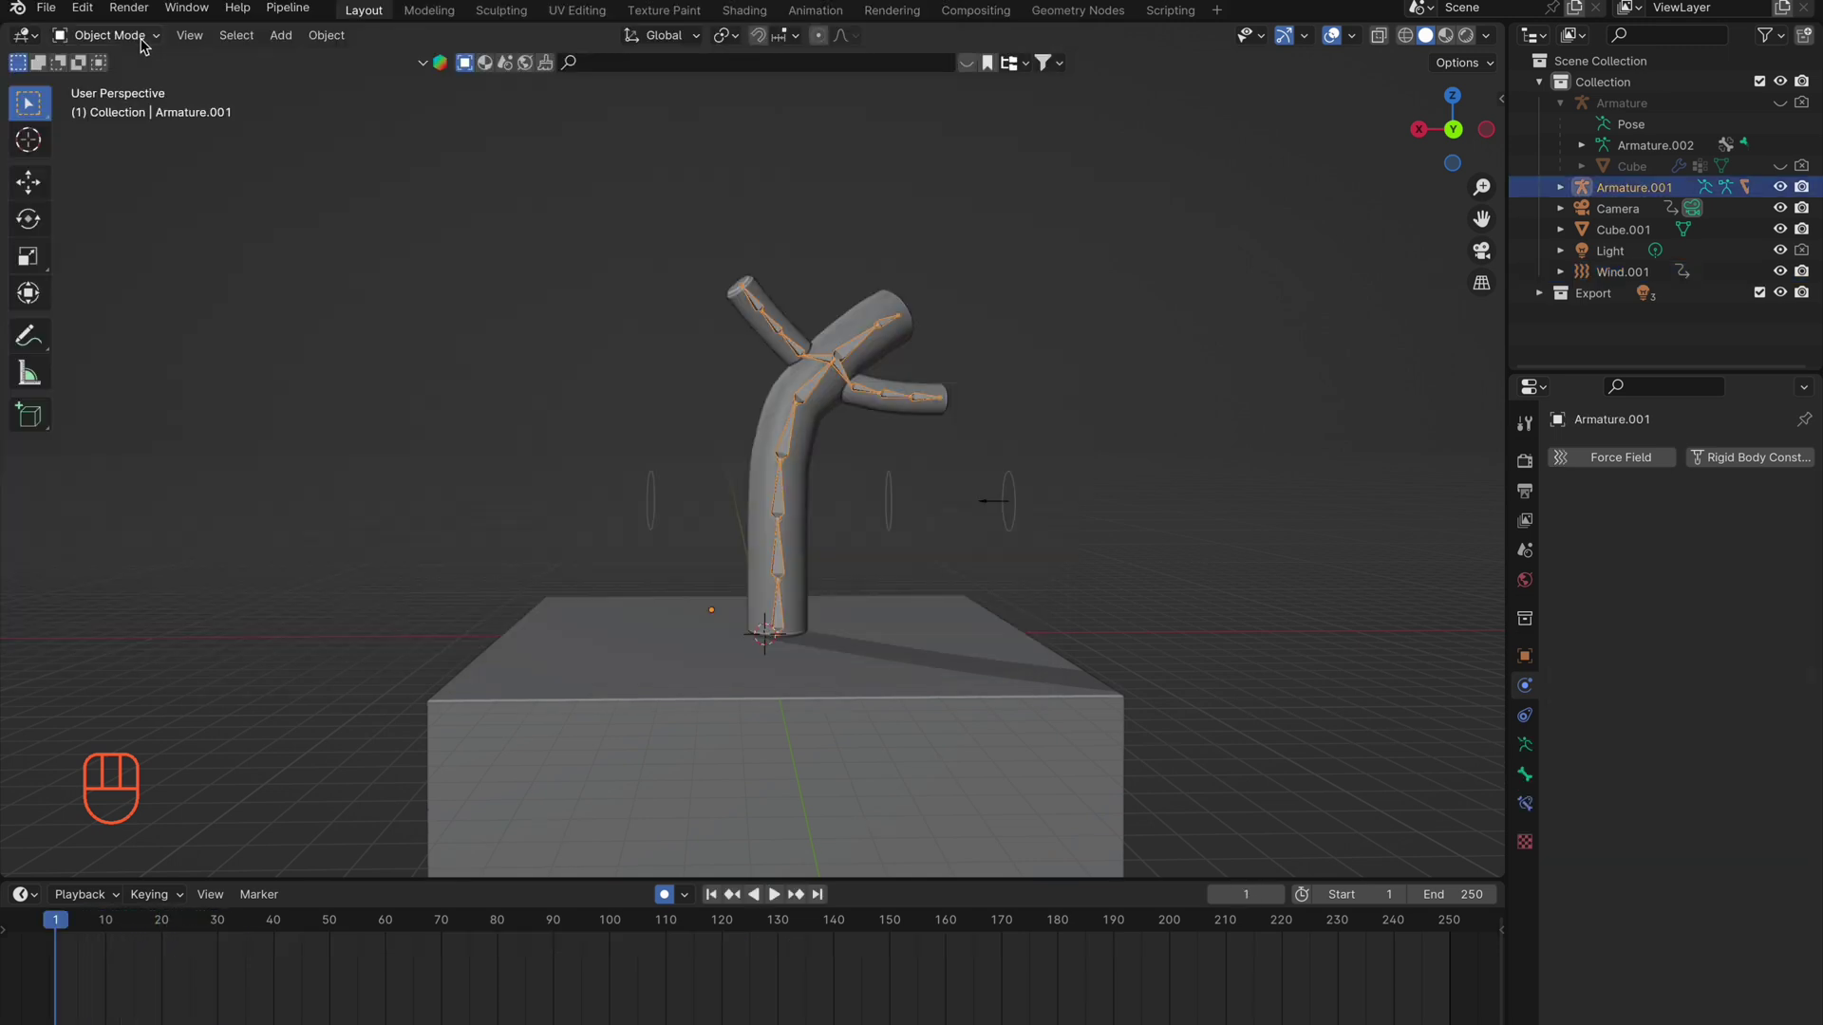
# Bake the Wiggle motion of all the cross armature's bones in Pose Mode, with Preroll 0 and overwriting enabled, and play it
pyautogui.click(99, 35)
pyautogui.click(119, 107)
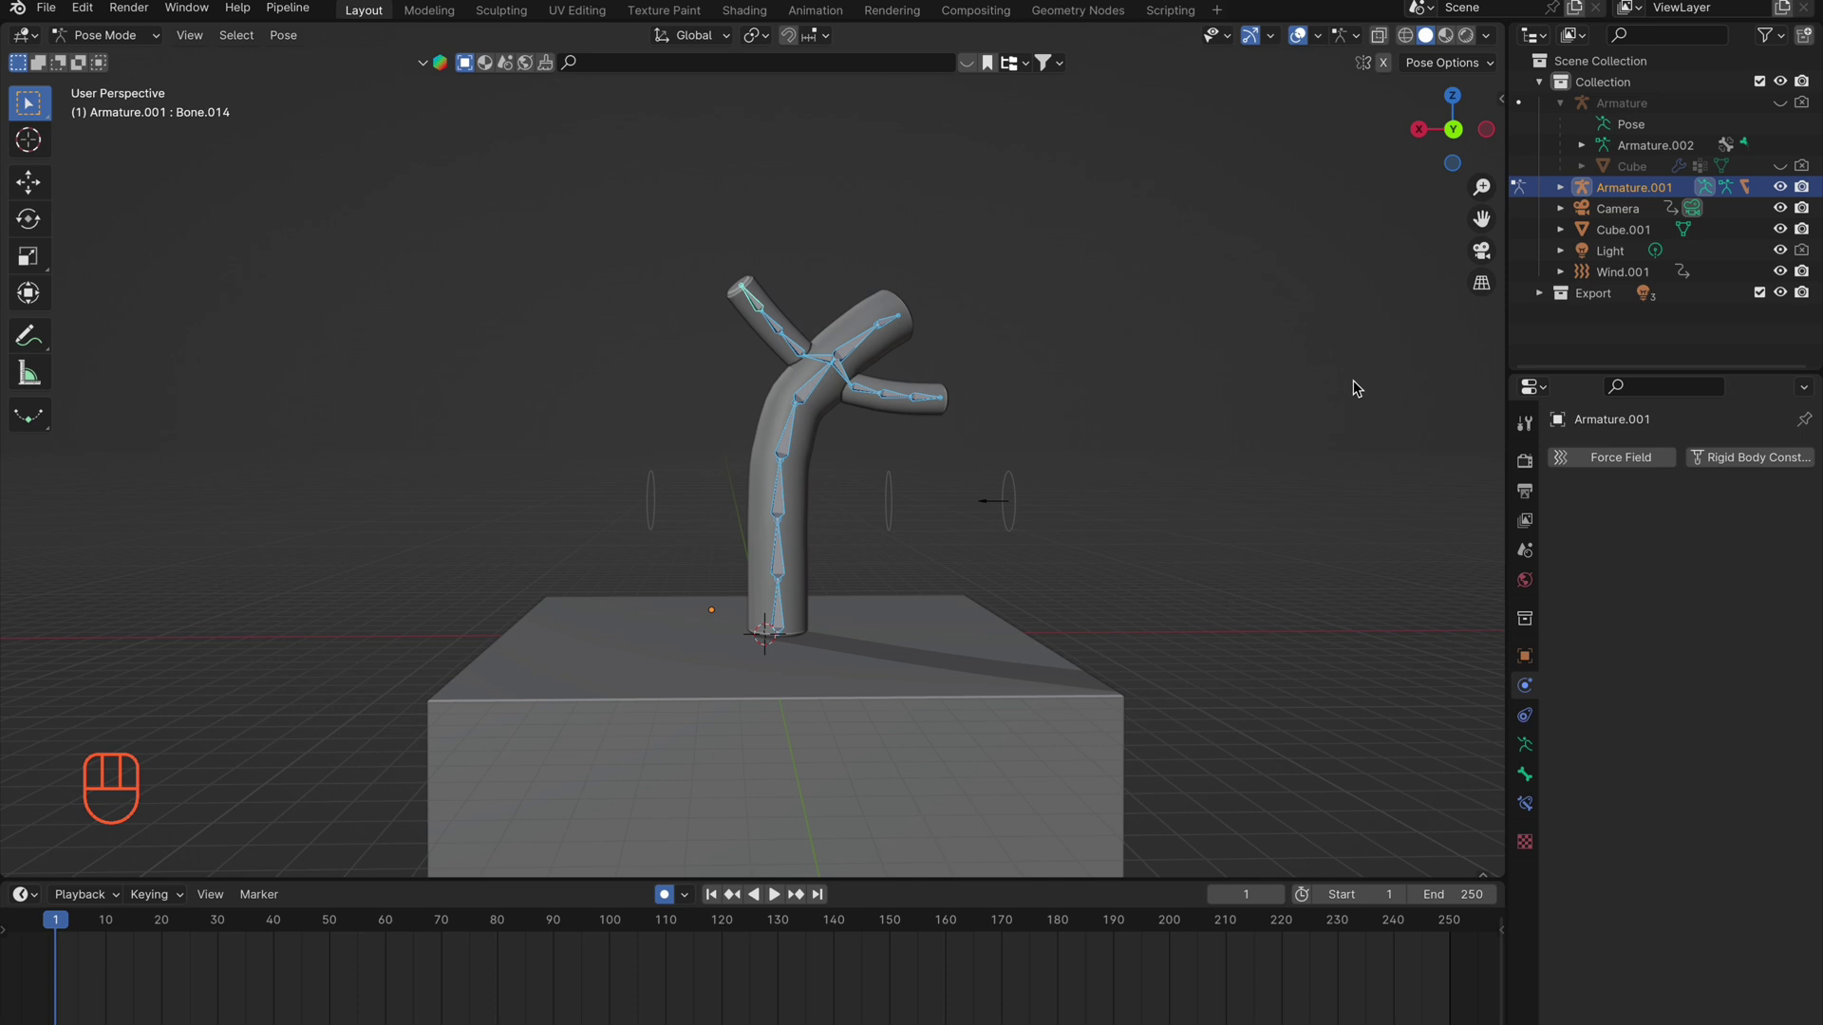
pyautogui.press('n')
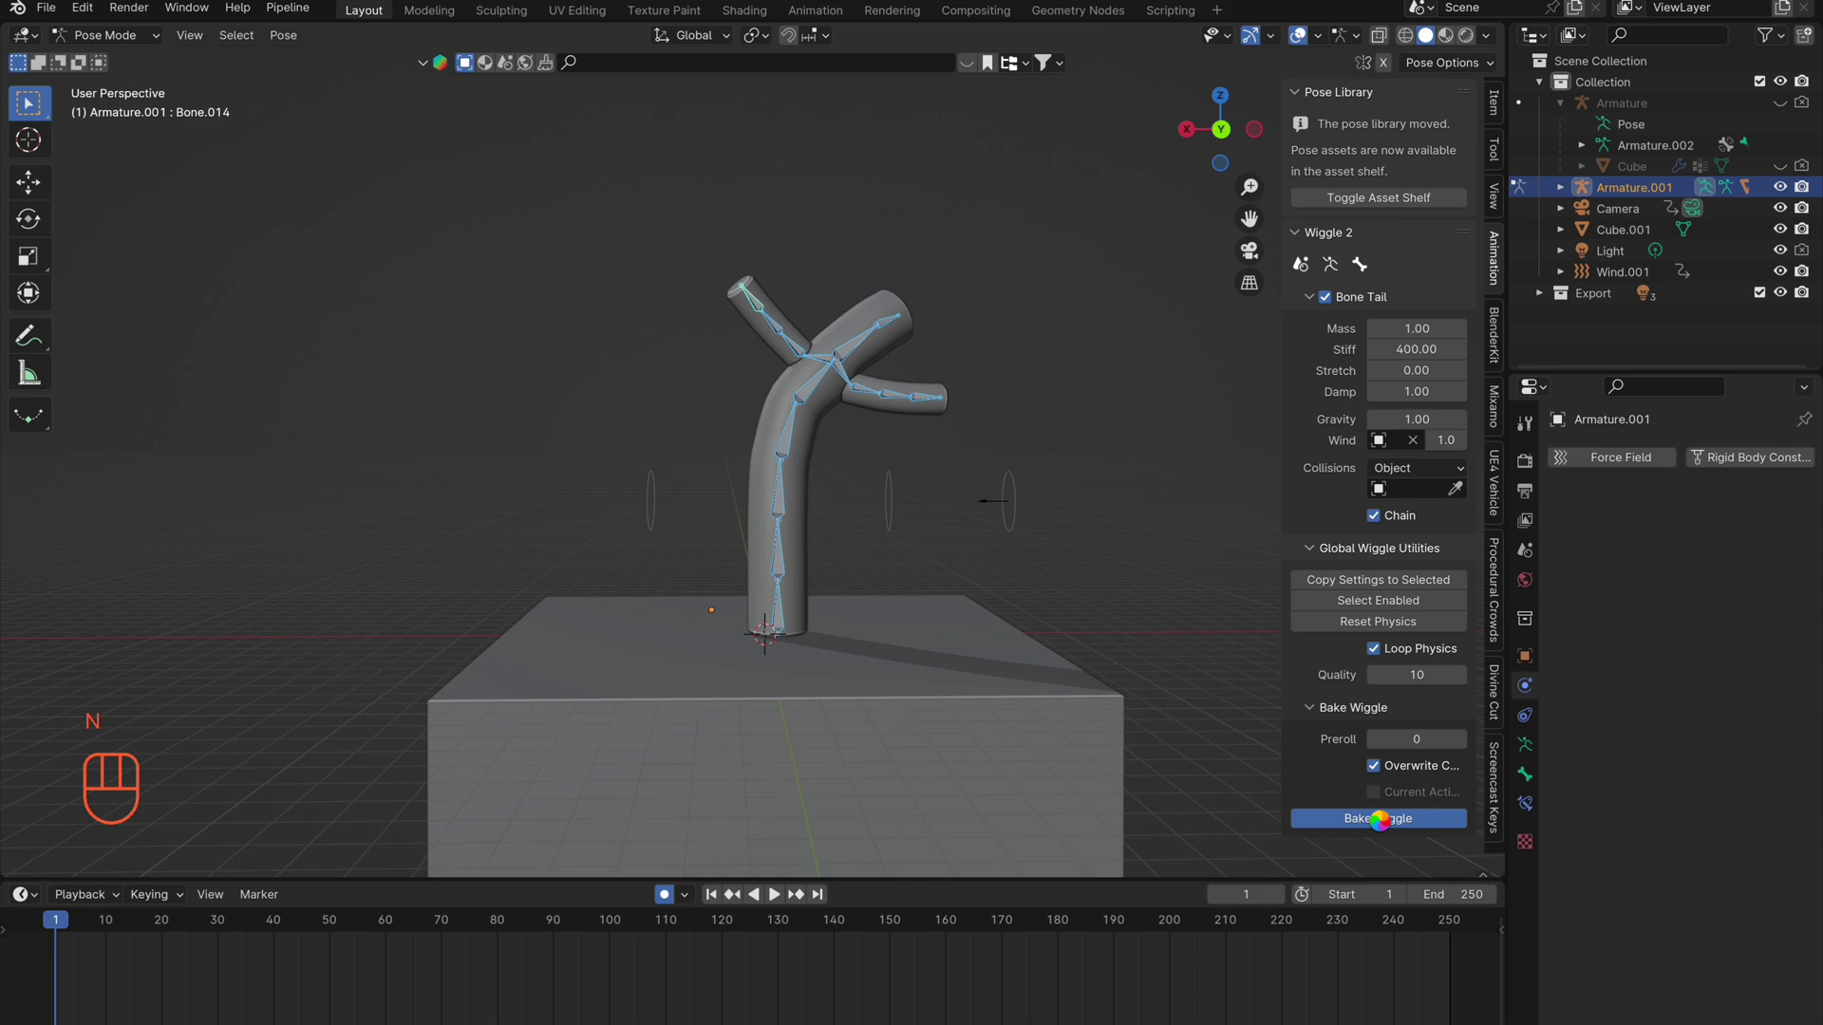
pyautogui.press('space')
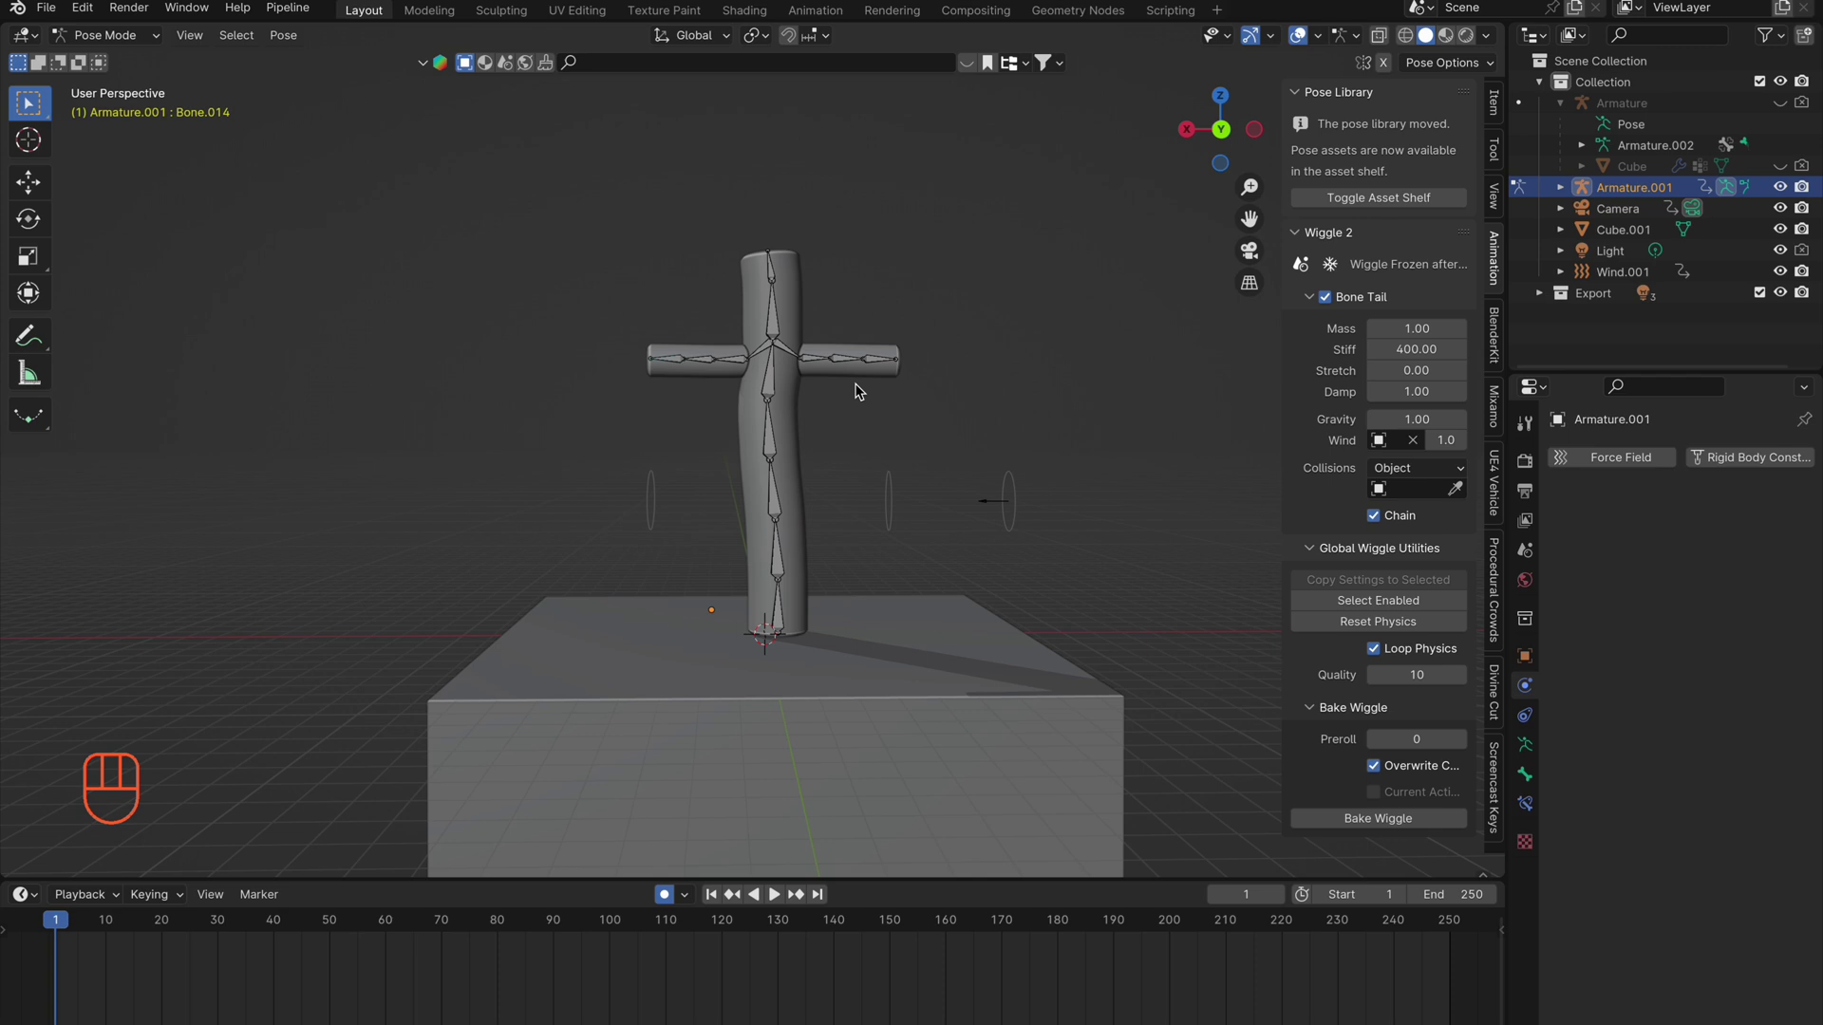
# Try to unfreeze the armature's Wiggle physics after the bake, and undo the change
pyautogui.click(1332, 272)
pyautogui.press('super+z')
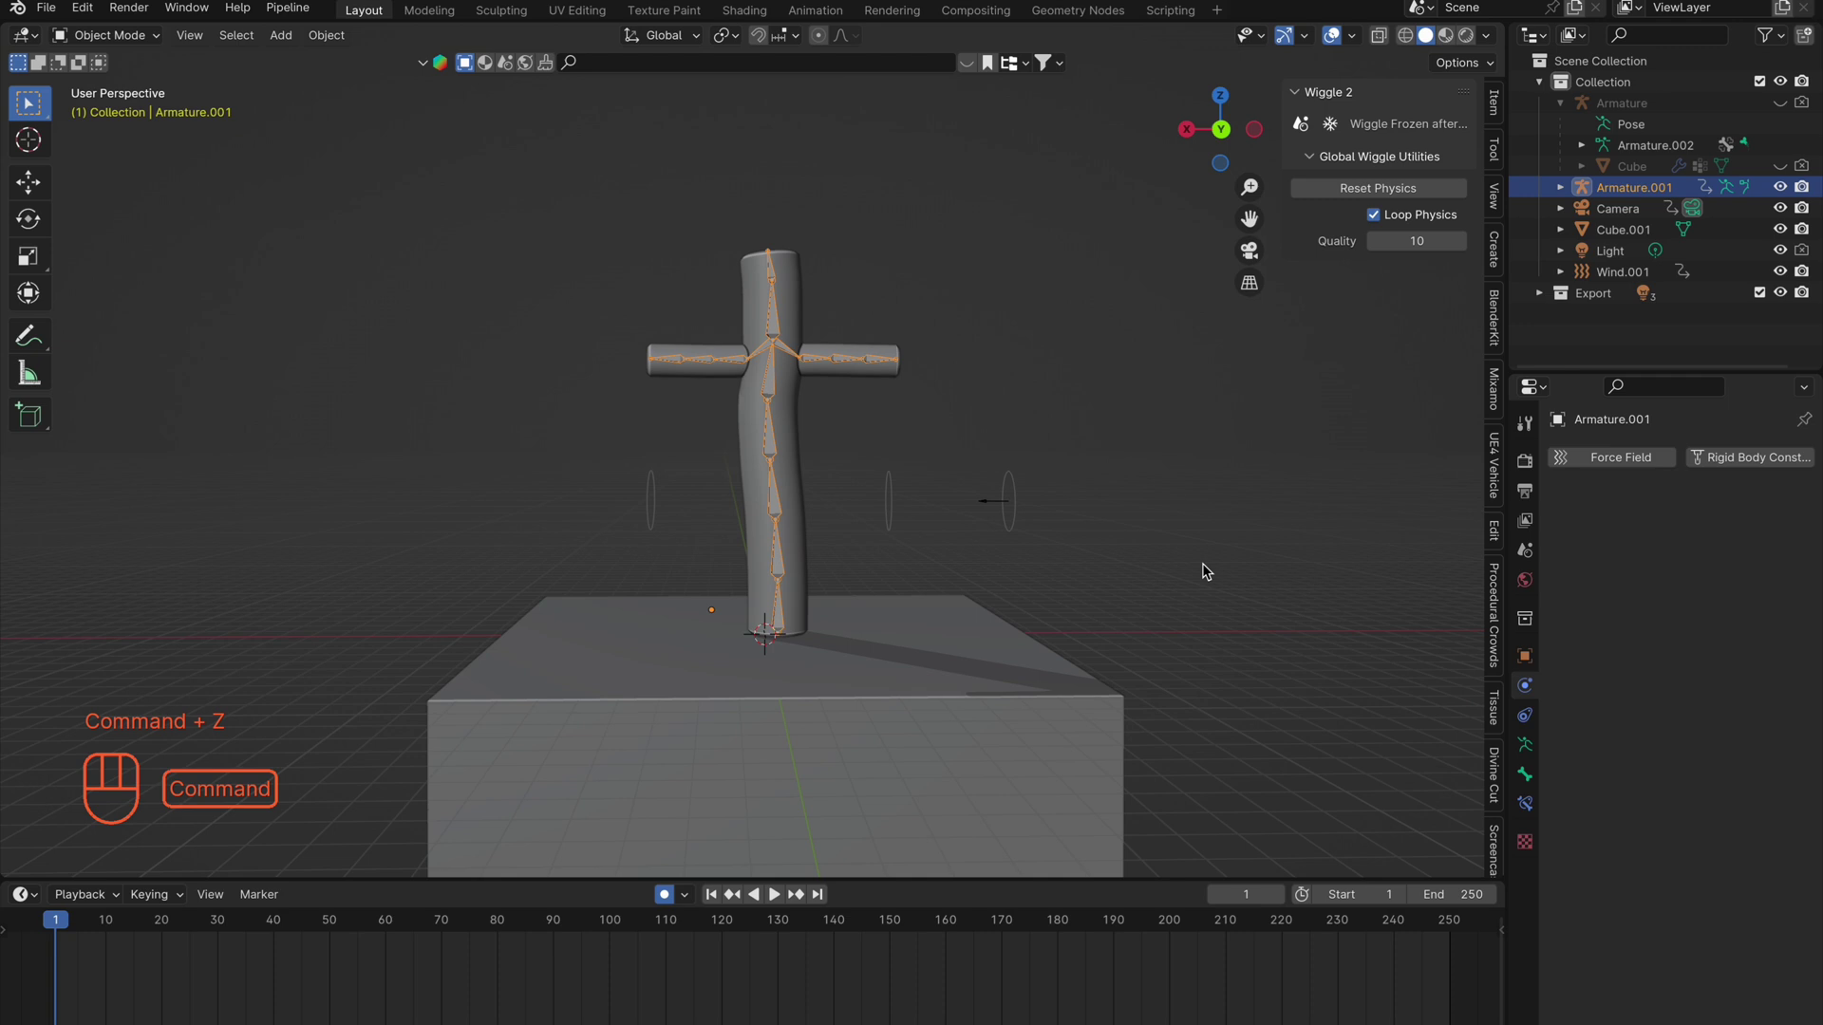
pyautogui.click(105, 35)
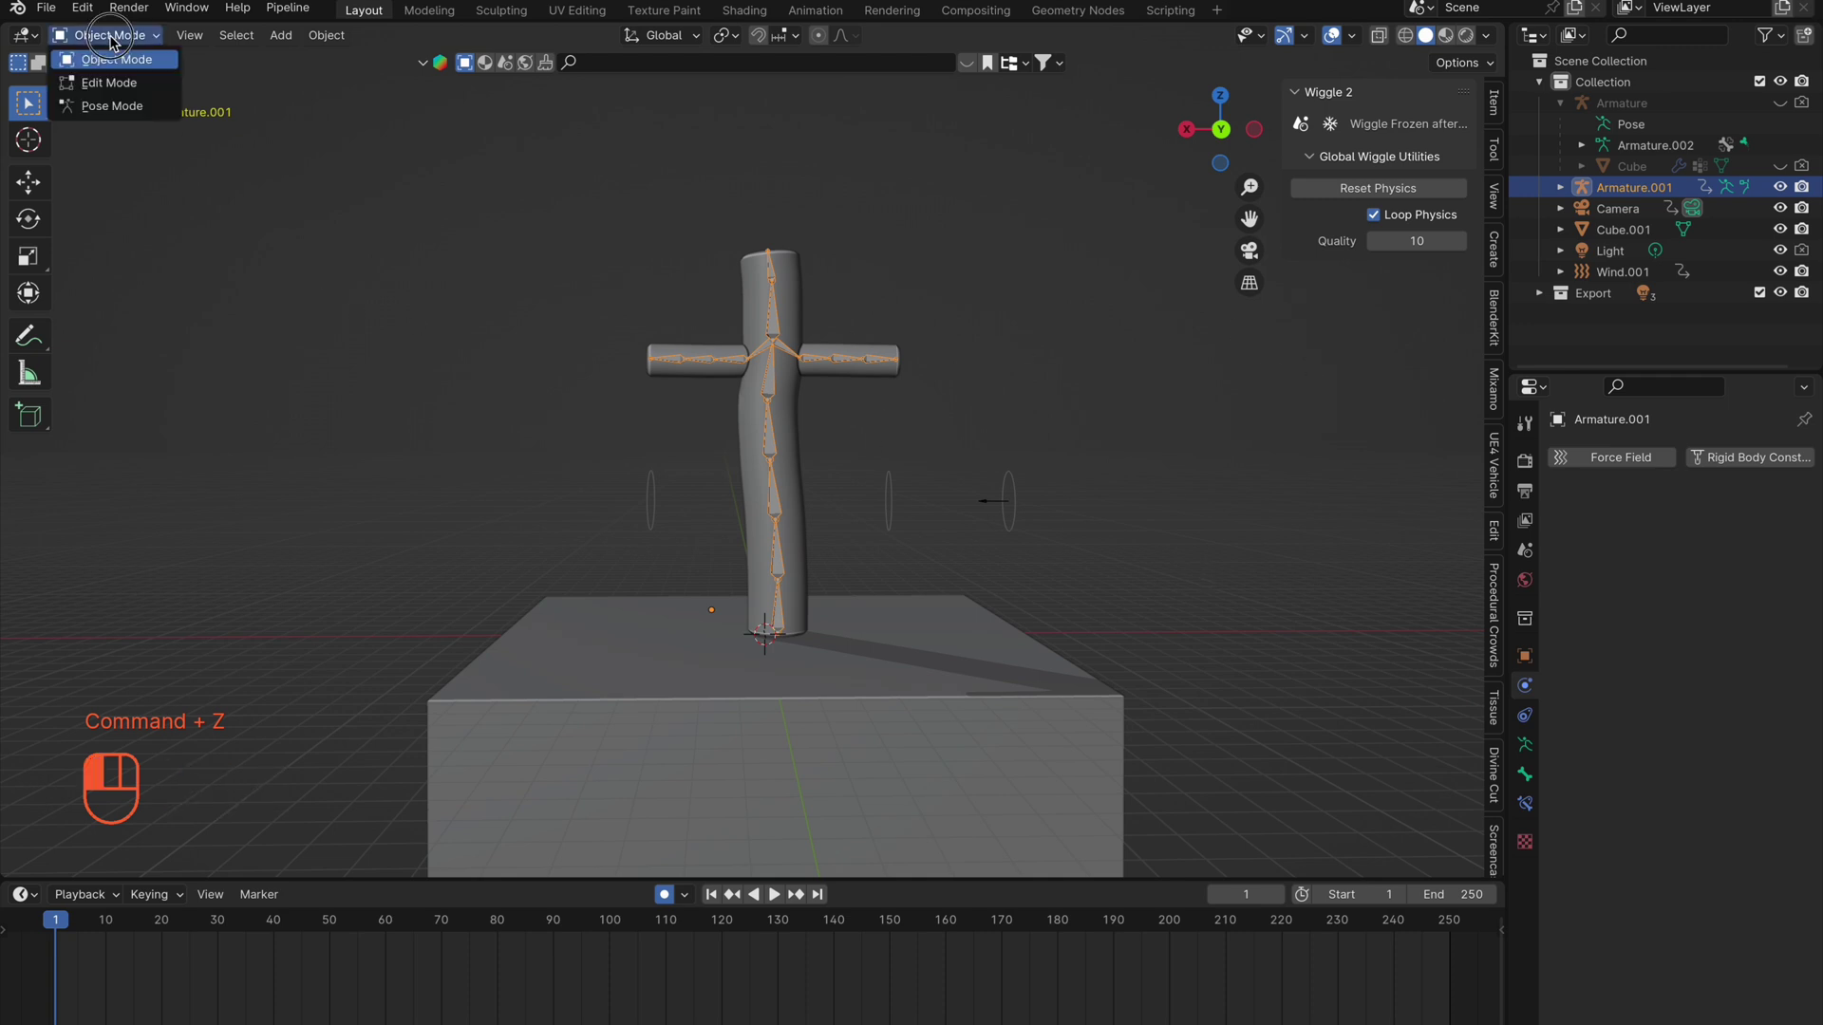